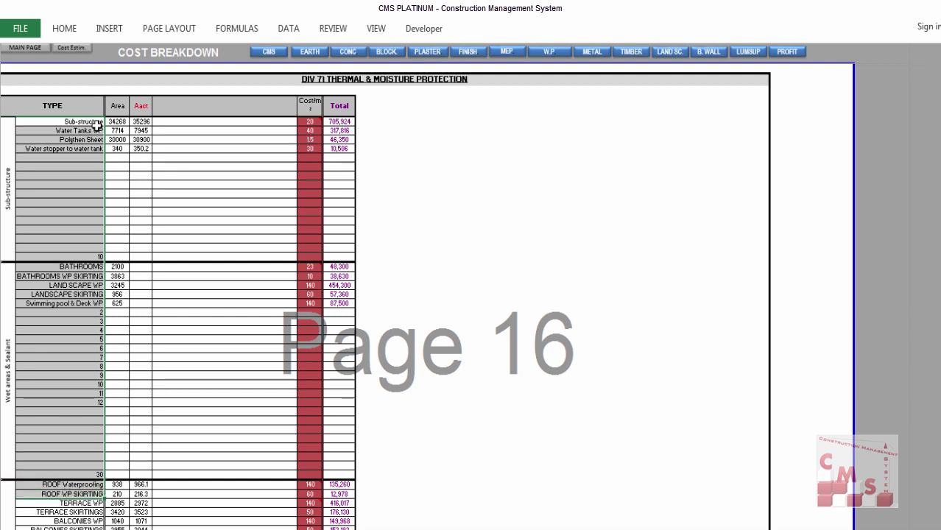
- Examine the item types, areas and cost per square metre in the Thermal & Moisture Protection breakdown
{"action": "left_click_drag", "start_coordinate": [119, 110], "coordinate": [122, 360]}
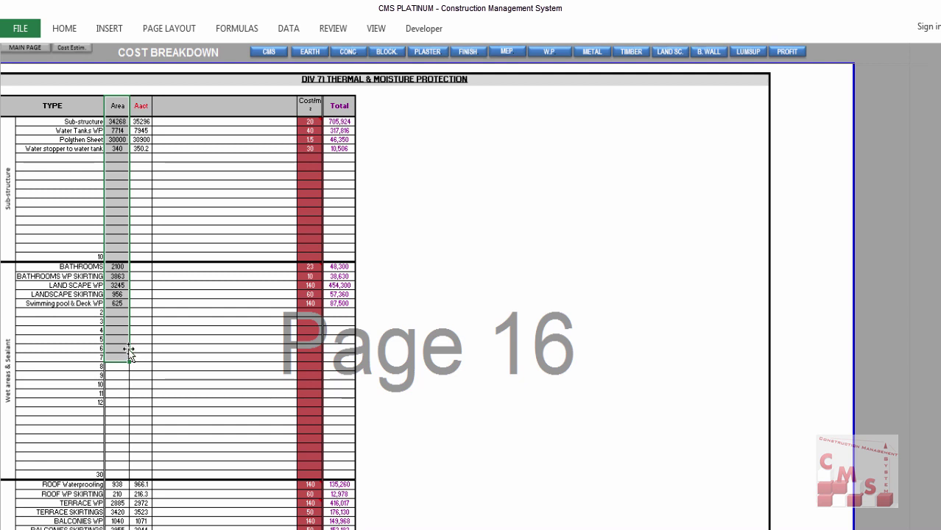
{"action": "left_click_drag", "start_coordinate": [308, 122], "coordinate": [300, 522]}
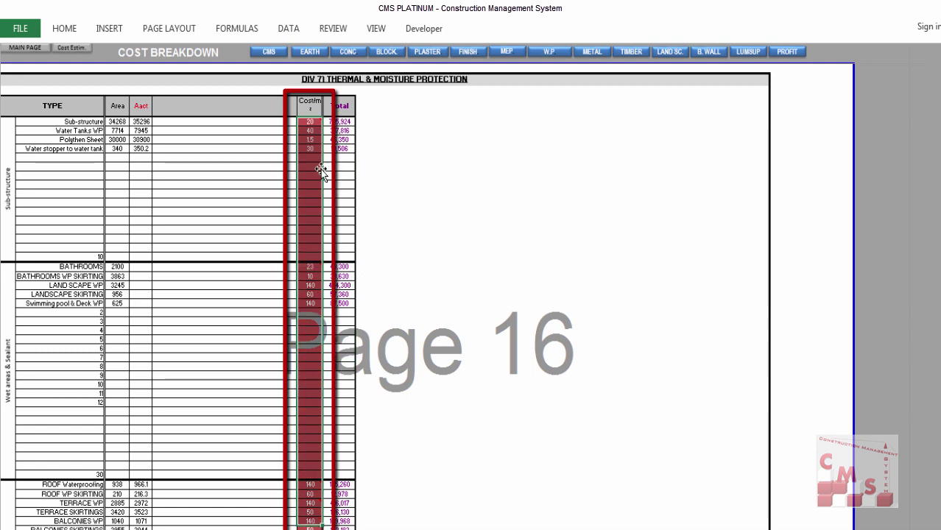
{"action": "scroll", "coordinate": [304, 186], "scroll_direction": "down", "scroll_amount": 1}
{"action": "scroll", "coordinate": [304, 185], "scroll_direction": "down", "scroll_amount": 1}
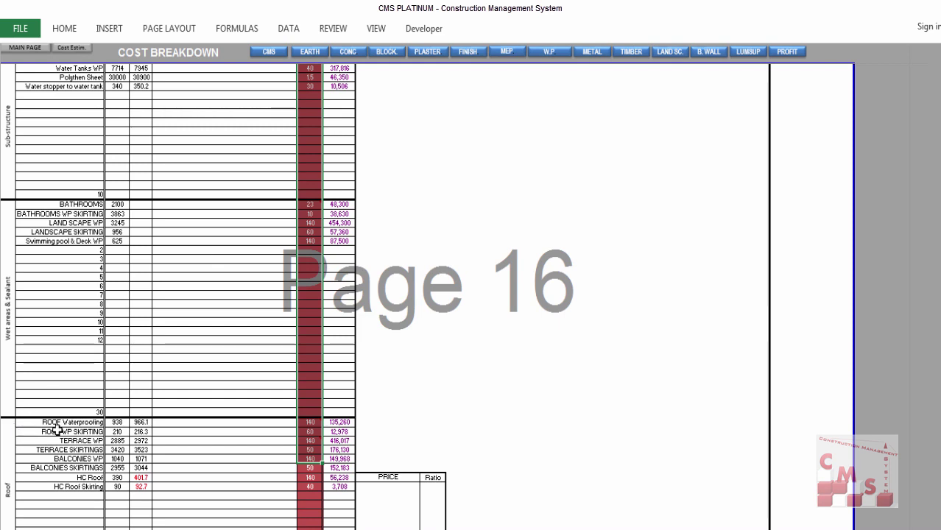
{"action": "left_click", "coordinate": [310, 438]}
- Return to the cost estimation page and open the timber prices under Resources Prices
{"action": "left_click", "coordinate": [67, 47]}
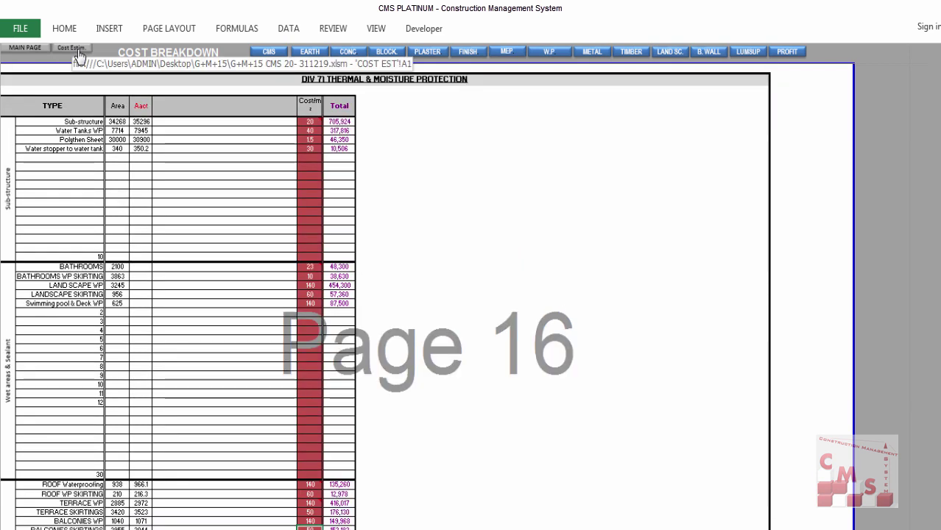
{"action": "left_click", "coordinate": [78, 56]}
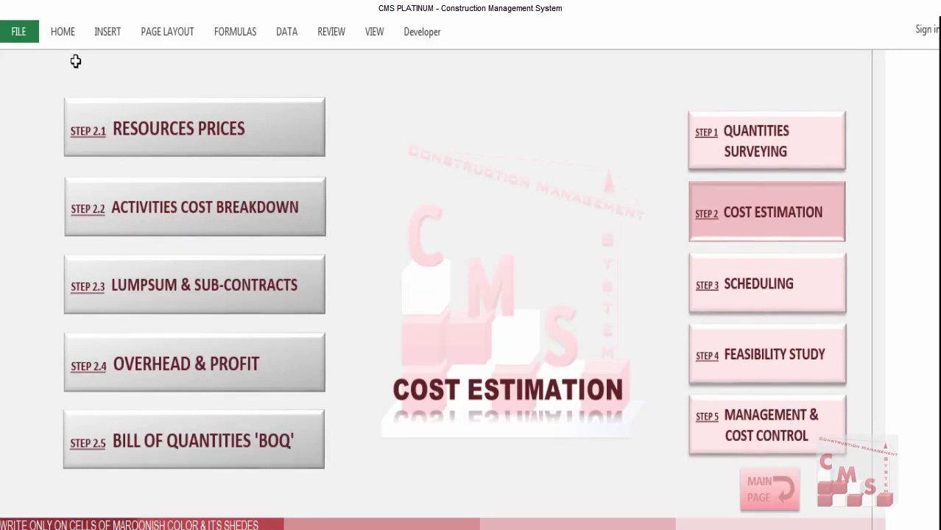
{"action": "left_click", "coordinate": [110, 137]}
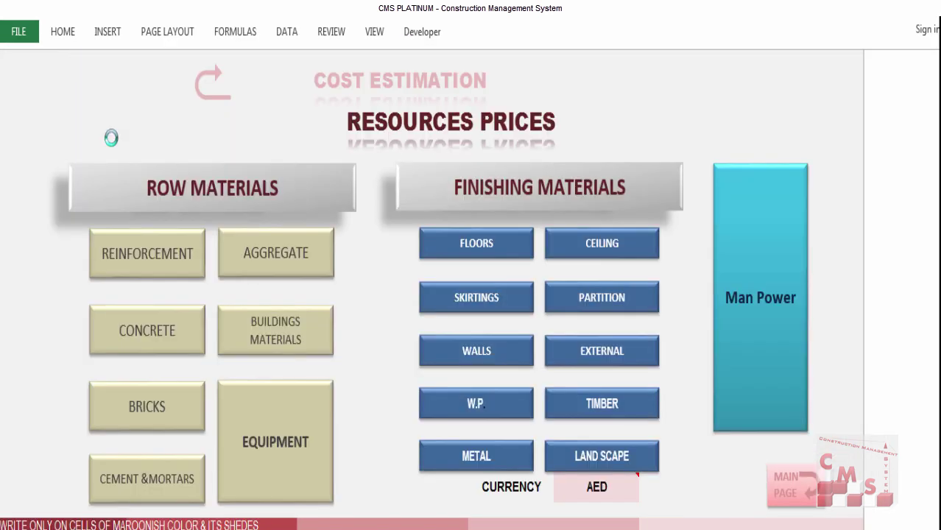
{"action": "left_click", "coordinate": [574, 409]}
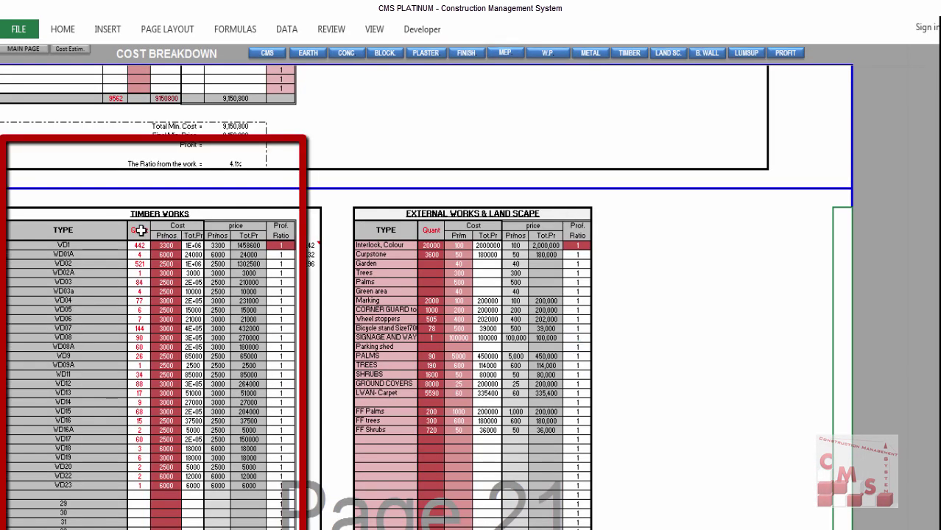
- Examine the Timber Works table's door types and their unit costs
{"action": "scroll", "coordinate": [145, 222], "scroll_direction": "down", "scroll_amount": 1}
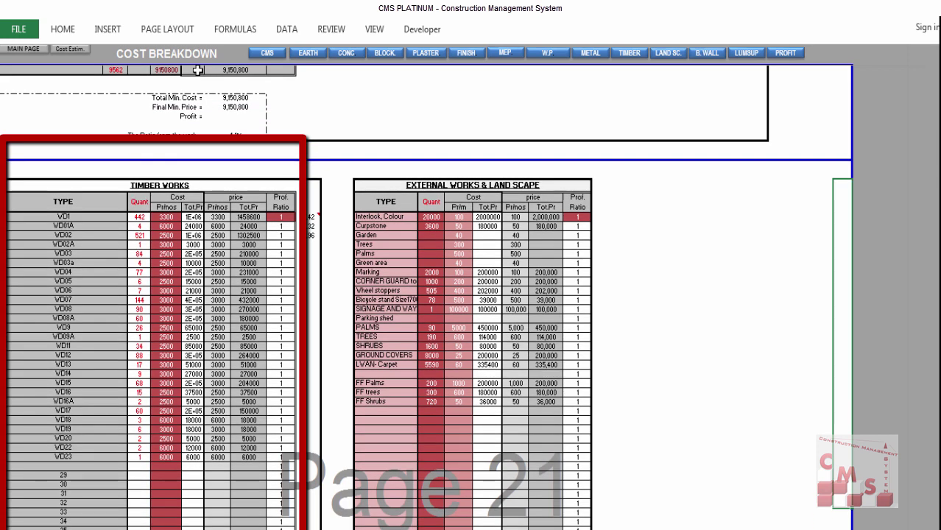
{"action": "left_click", "coordinate": [126, 189]}
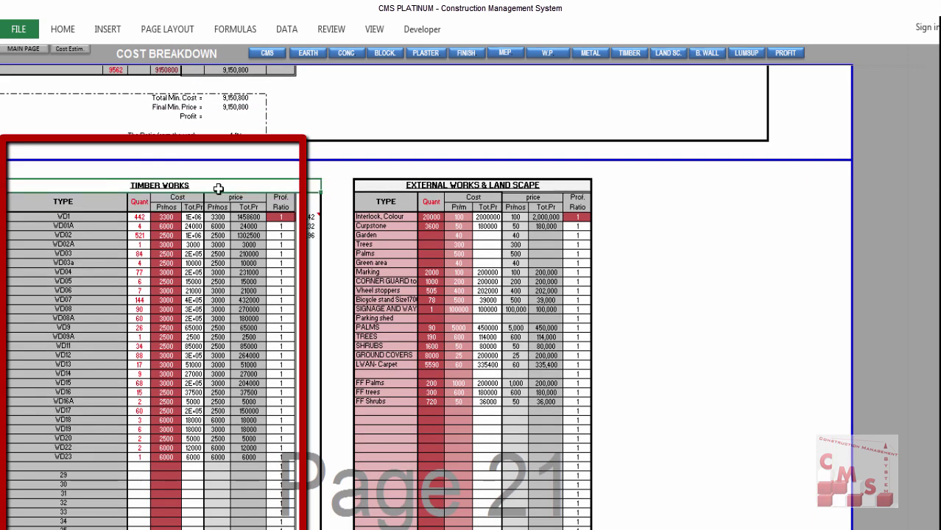
{"action": "scroll", "coordinate": [94, 223], "scroll_direction": "down", "scroll_amount": 1}
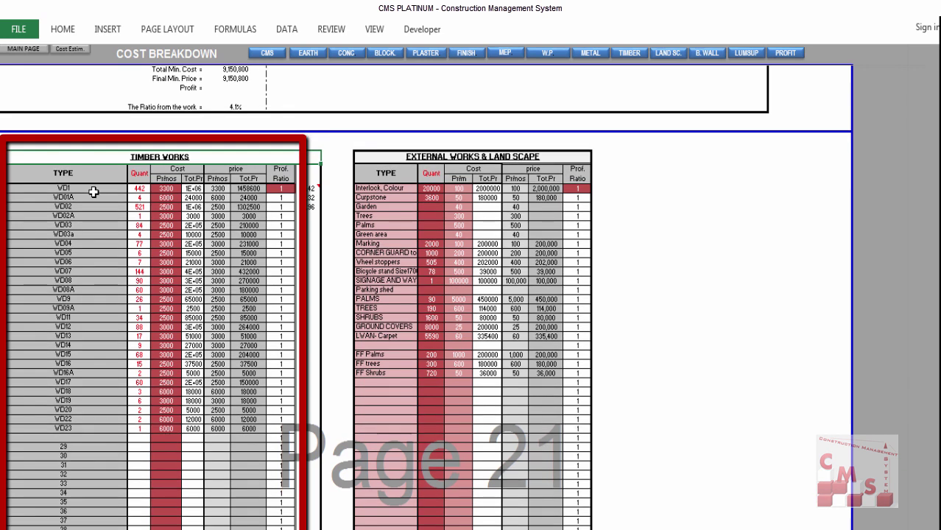
{"action": "left_click_drag", "start_coordinate": [92, 190], "coordinate": [77, 462]}
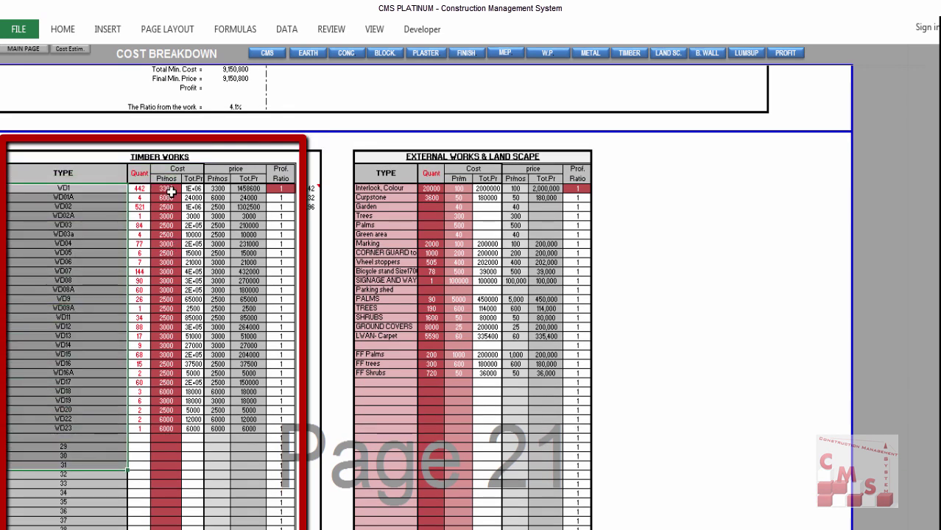
{"action": "left_click_drag", "start_coordinate": [172, 190], "coordinate": [162, 438]}
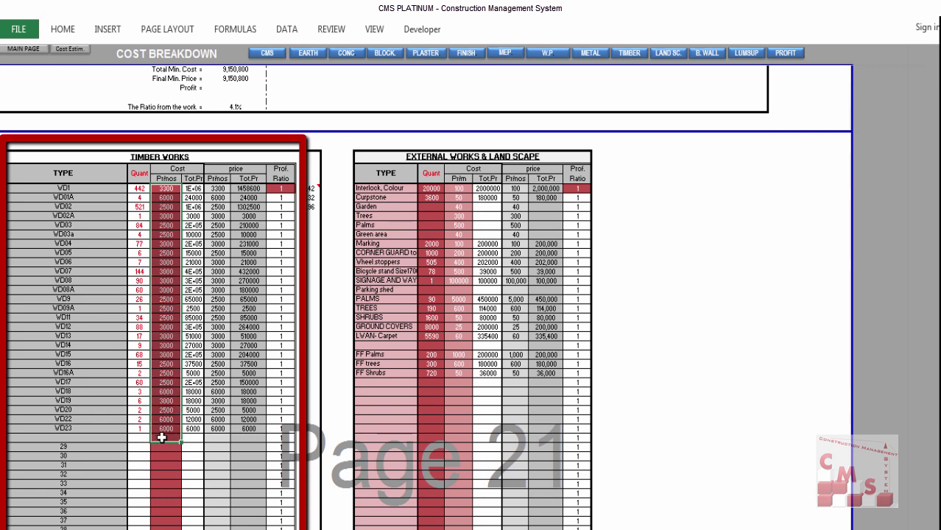
{"action": "left_click", "coordinate": [164, 412]}
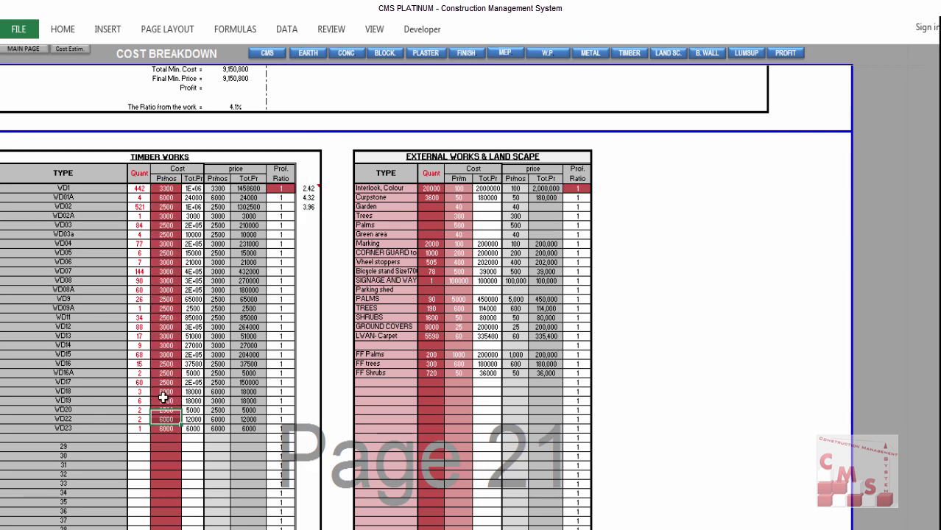
{"action": "left_click", "coordinate": [165, 327]}
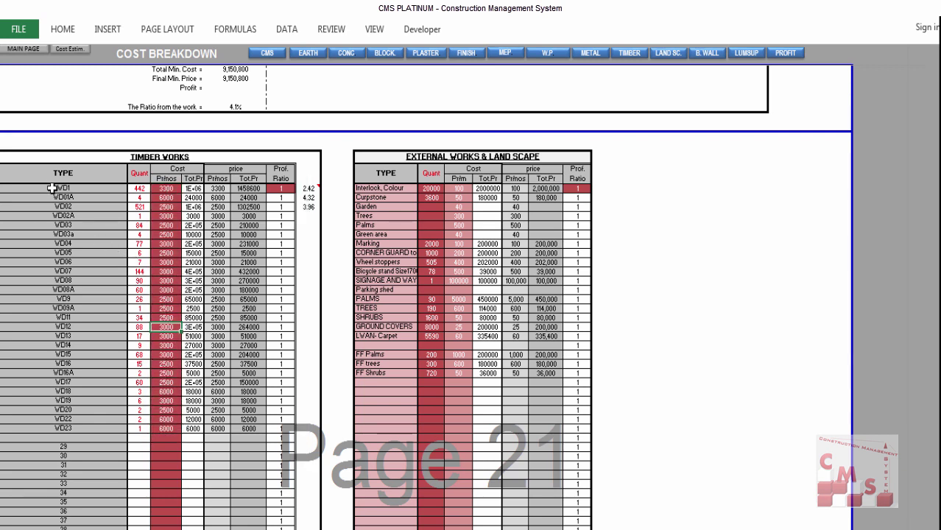
{"action": "left_click_drag", "start_coordinate": [52, 195], "coordinate": [59, 391]}
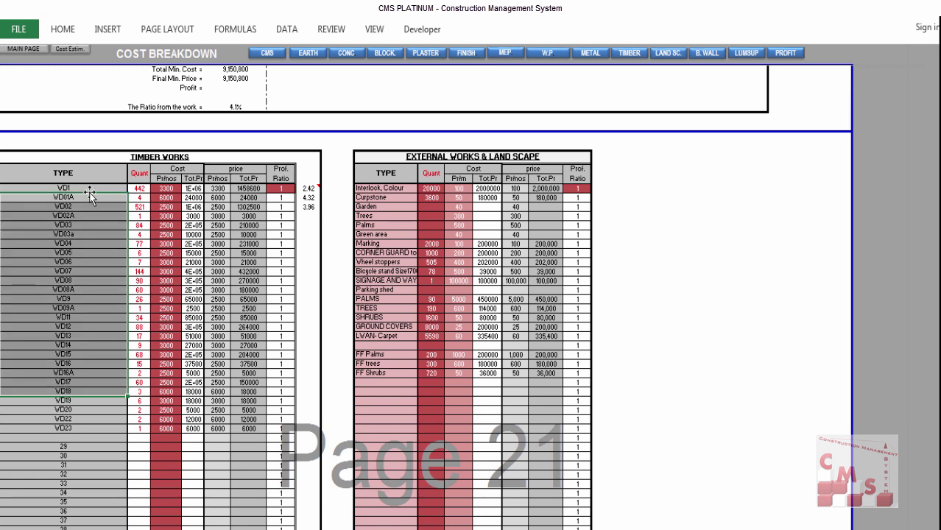
{"action": "left_click_drag", "start_coordinate": [89, 189], "coordinate": [65, 345]}
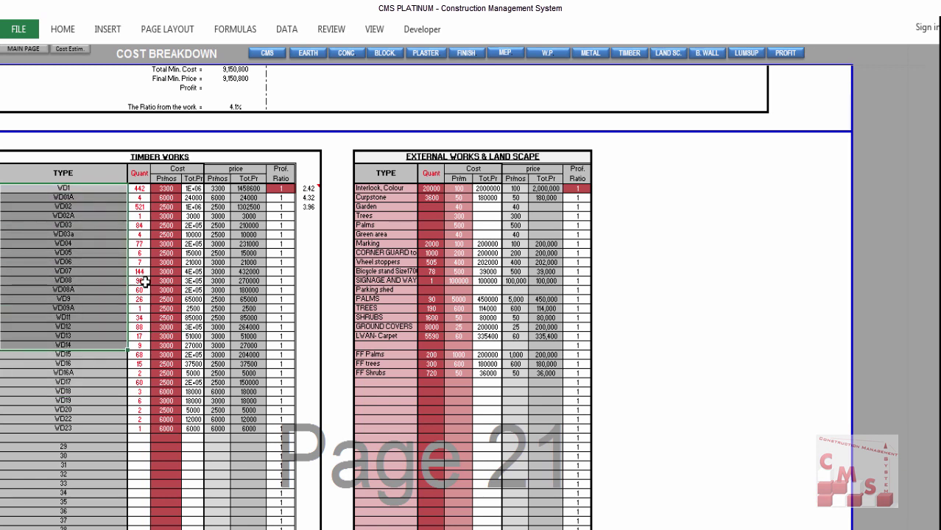
{"action": "left_click", "coordinate": [166, 299]}
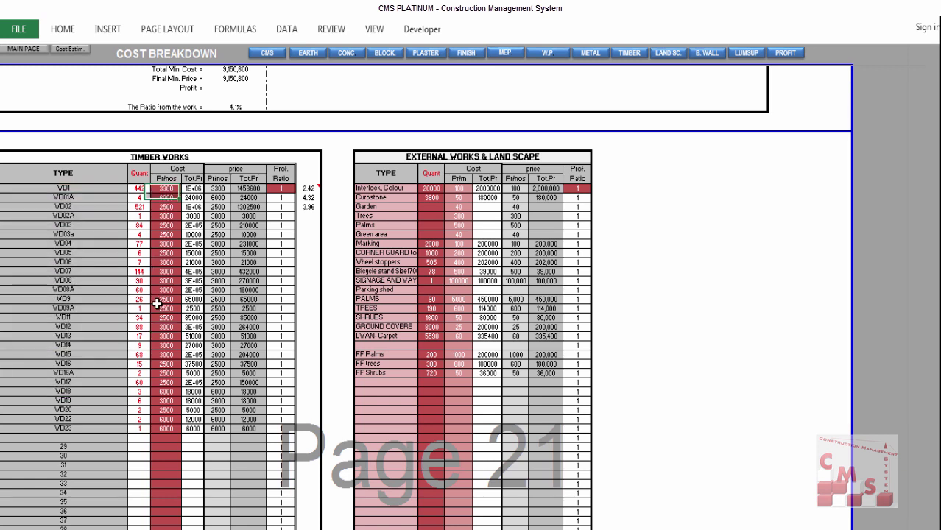
{"action": "left_click", "coordinate": [173, 252]}
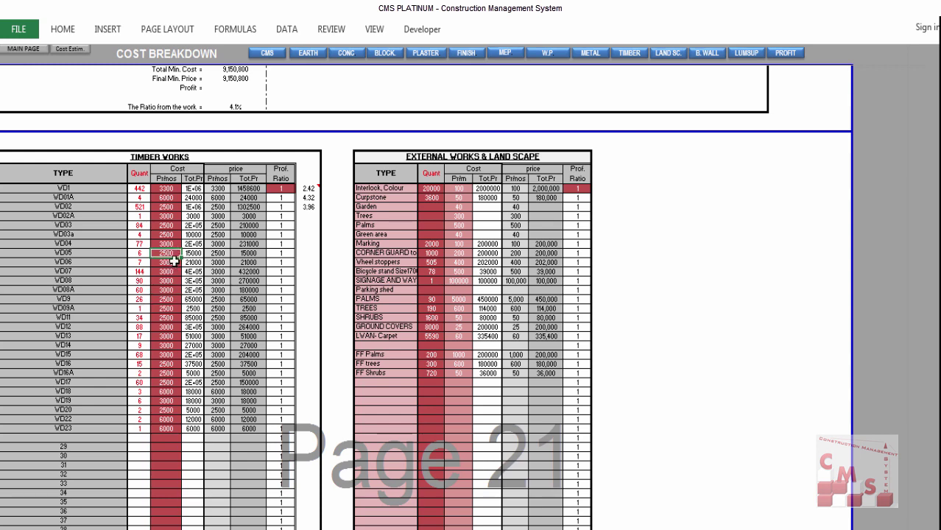
- Return to the cost estimation page and open the metal prices under Resources Prices
{"action": "left_click", "coordinate": [72, 50]}
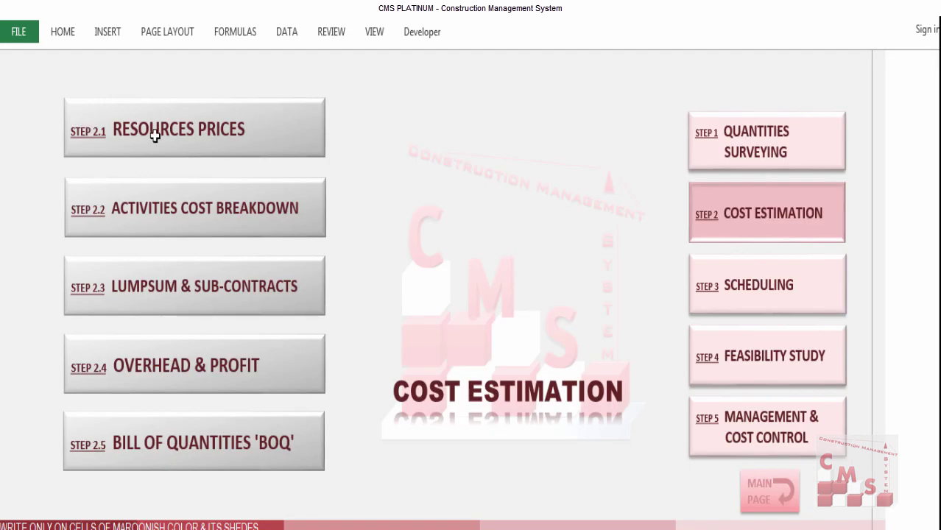
{"action": "left_click", "coordinate": [156, 137]}
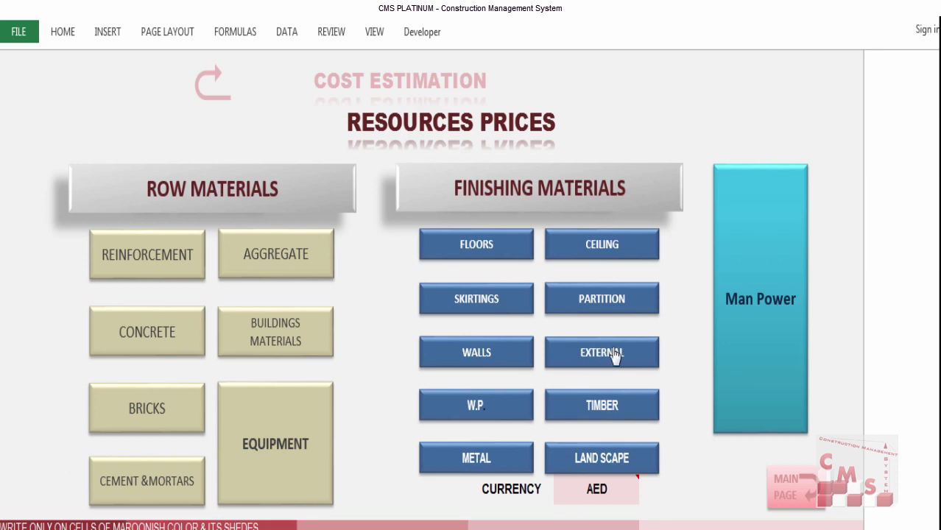
{"action": "left_click", "coordinate": [479, 462]}
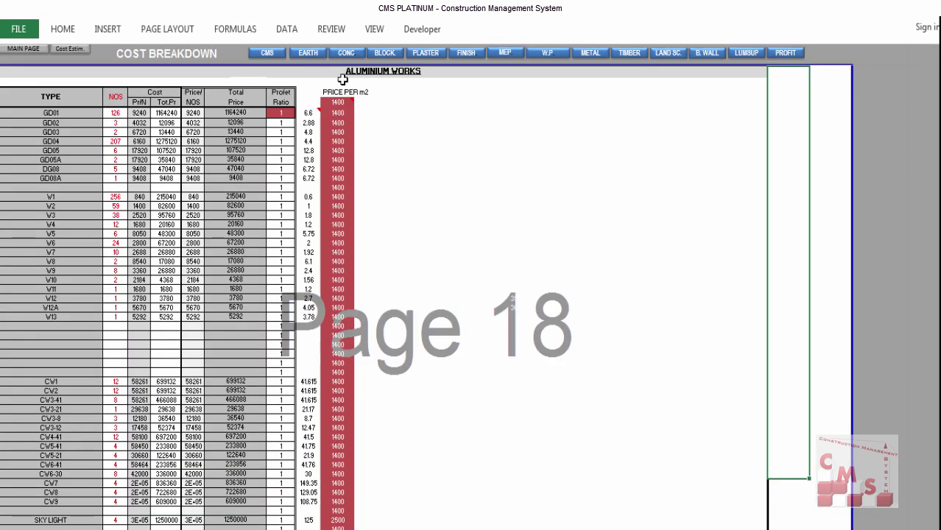
- Examine the door, window and curtain wall types listed in the Aluminium Works table
{"action": "left_click", "coordinate": [315, 74]}
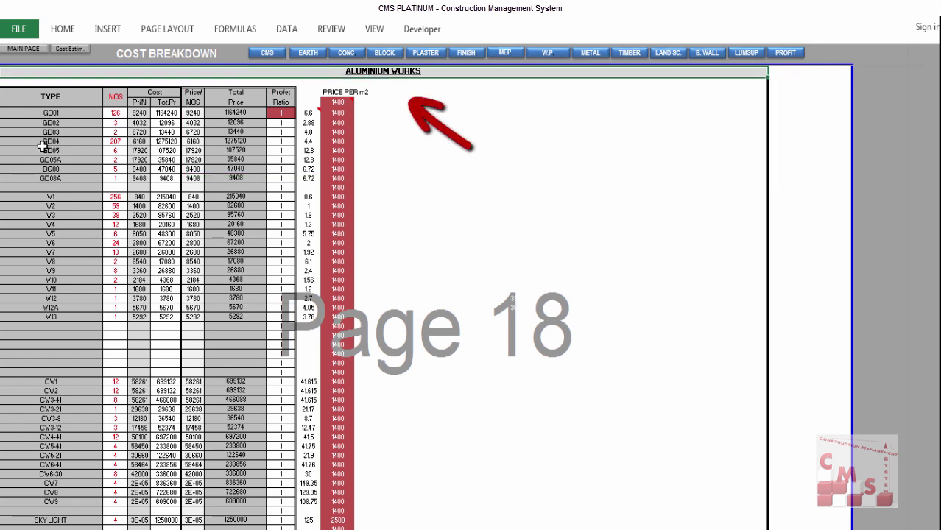
{"action": "left_click_drag", "start_coordinate": [34, 115], "coordinate": [30, 354]}
{"action": "left_click_drag", "start_coordinate": [37, 436], "coordinate": [10, 445]}
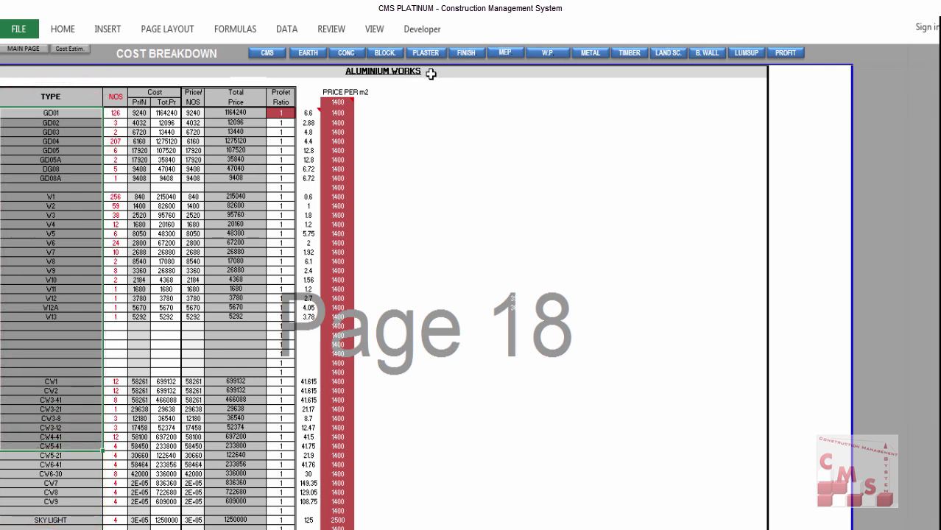
{"action": "left_click", "coordinate": [431, 74]}
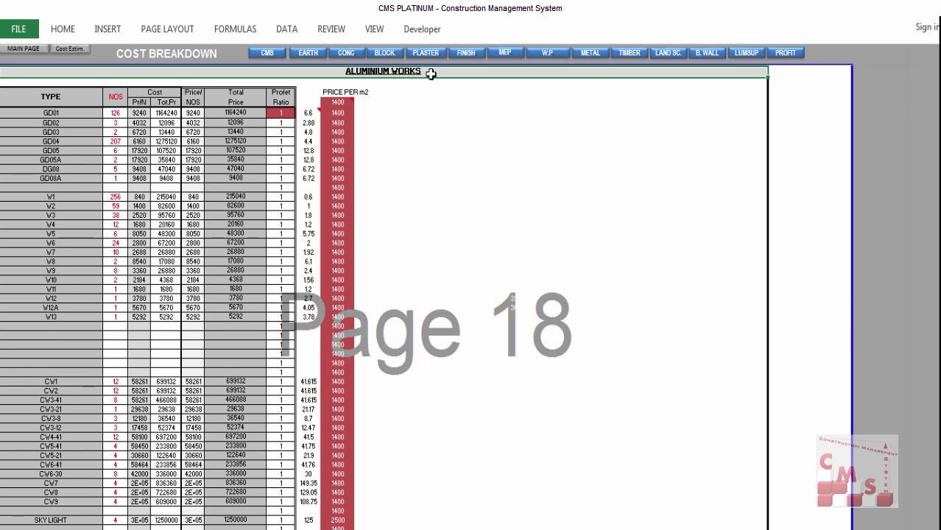
{"action": "left_click_drag", "start_coordinate": [70, 113], "coordinate": [67, 289]}
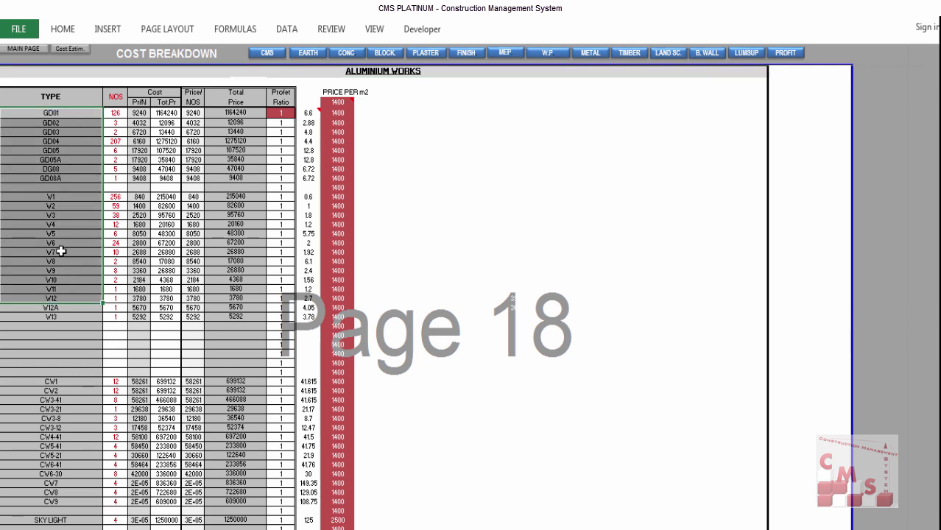
{"action": "left_click_drag", "start_coordinate": [70, 113], "coordinate": [61, 292]}
- Set the main price per m2 for Aluminium Works to 1000
{"action": "scroll", "coordinate": [414, 256], "scroll_direction": "up", "scroll_amount": 2}
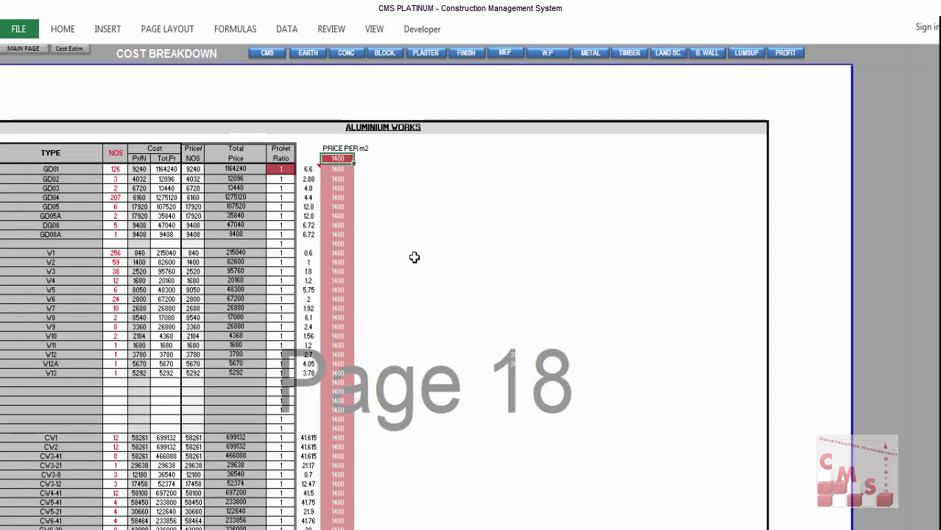
{"action": "left_click", "coordinate": [339, 158]}
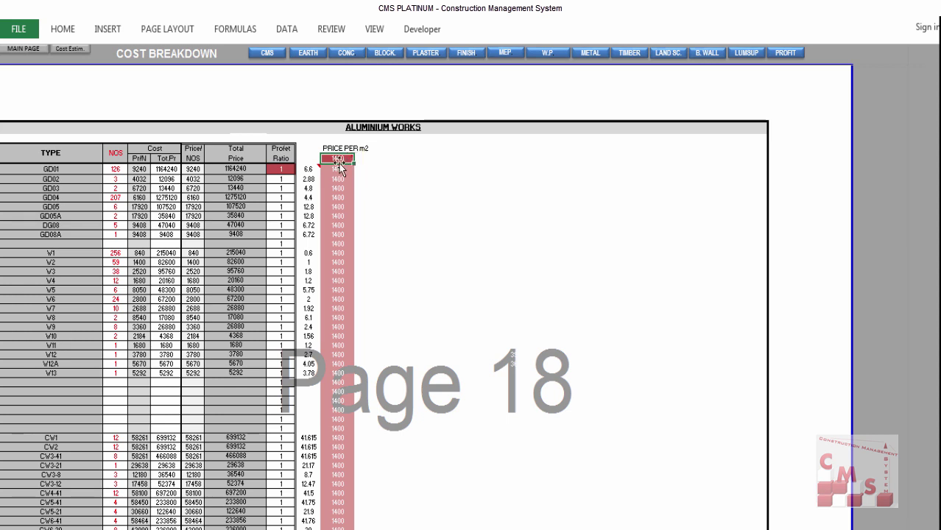
{"action": "type", "text": "1000"}
{"action": "key", "text": "Return"}
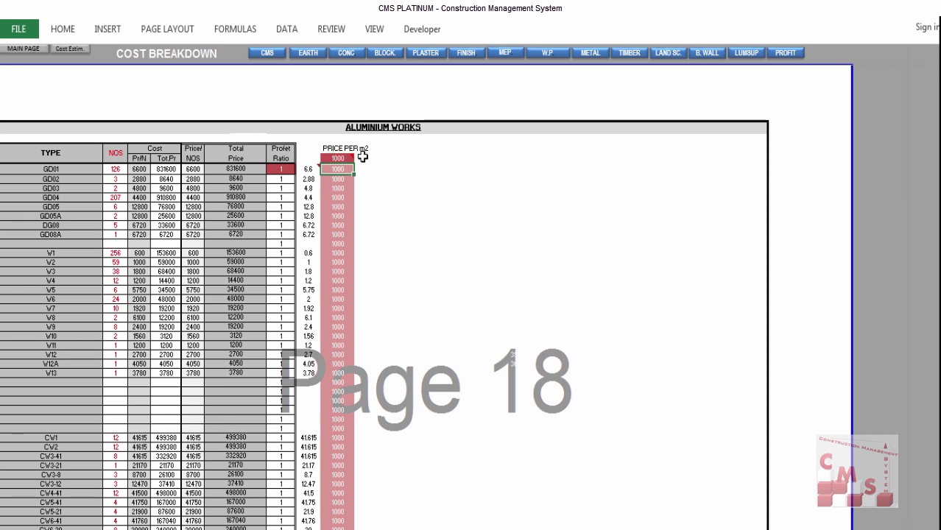
- Check the total price and total minimum cost at the end of the Aluminium Works table
{"action": "scroll", "coordinate": [328, 188], "scroll_direction": "down", "scroll_amount": 10}
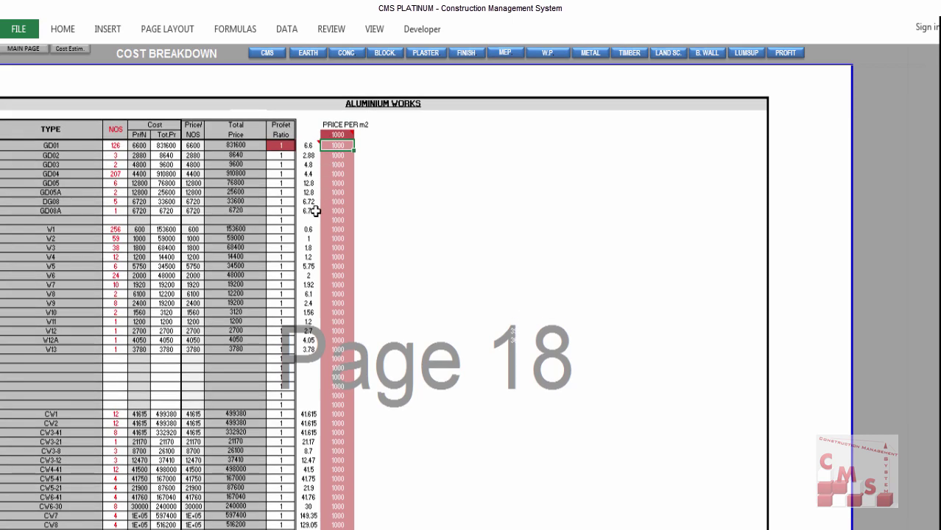
{"action": "scroll", "coordinate": [316, 210], "scroll_direction": "down", "scroll_amount": 13}
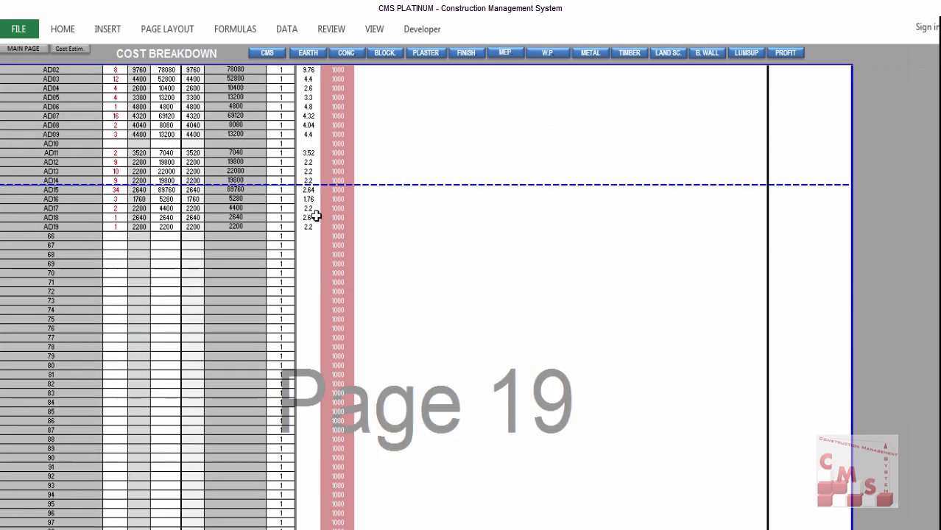
{"action": "left_click", "coordinate": [243, 449]}
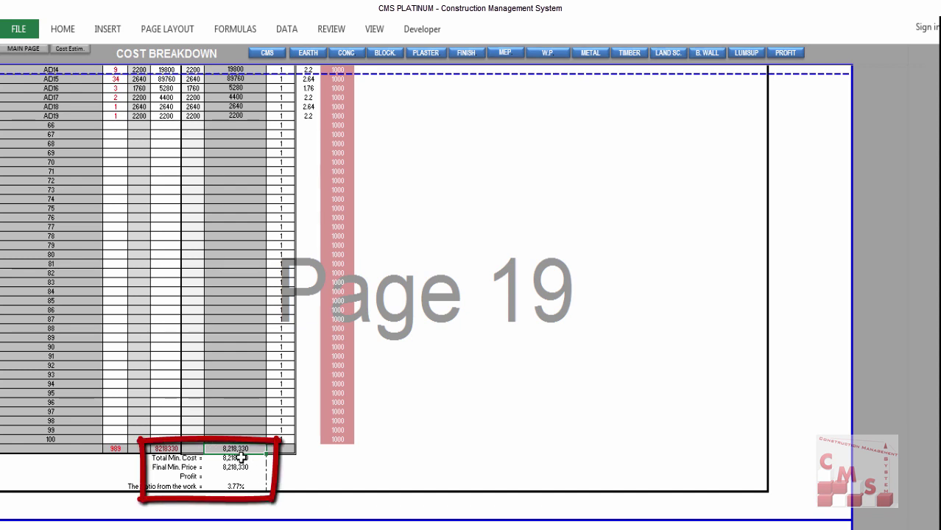
{"action": "left_click", "coordinate": [242, 458]}
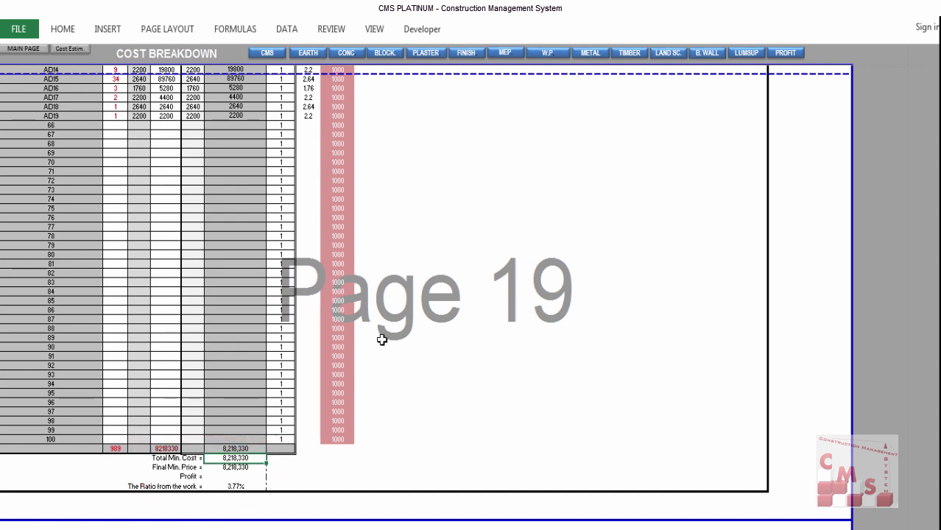
- Review the Handrails table below the aluminium works and its list of handrail types
{"action": "scroll", "coordinate": [382, 340], "scroll_direction": "down", "scroll_amount": 9}
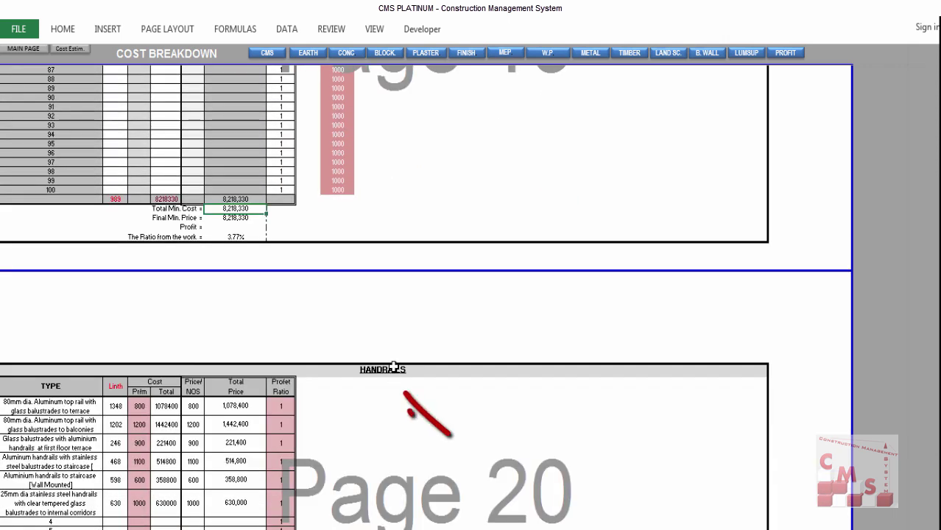
{"action": "left_click", "coordinate": [394, 367]}
{"action": "scroll", "coordinate": [413, 382], "scroll_direction": "down", "scroll_amount": 5}
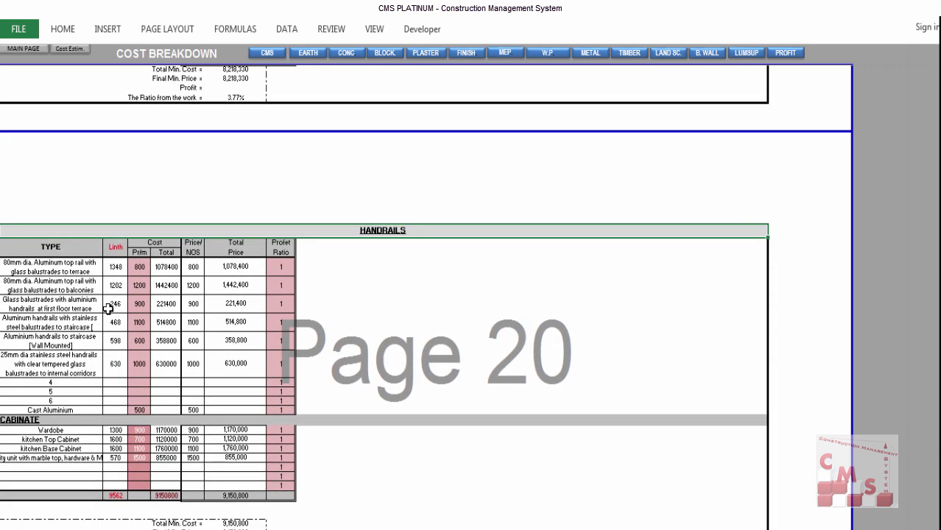
{"action": "left_click_drag", "start_coordinate": [70, 267], "coordinate": [68, 410]}
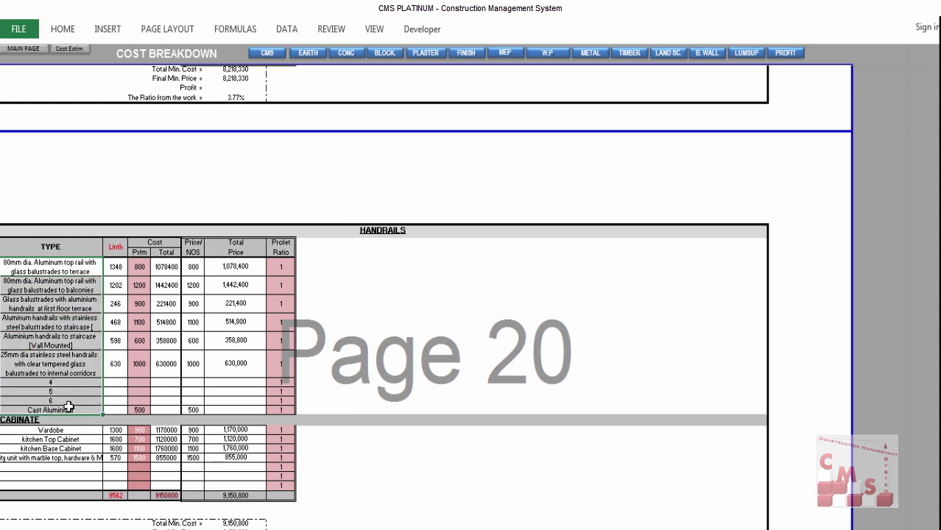
- Review the price-per-metre and length columns for the handrail types in the Handrails table
{"action": "left_click_drag", "start_coordinate": [140, 269], "coordinate": [137, 398]}
{"action": "left_click_drag", "start_coordinate": [138, 267], "coordinate": [132, 404]}
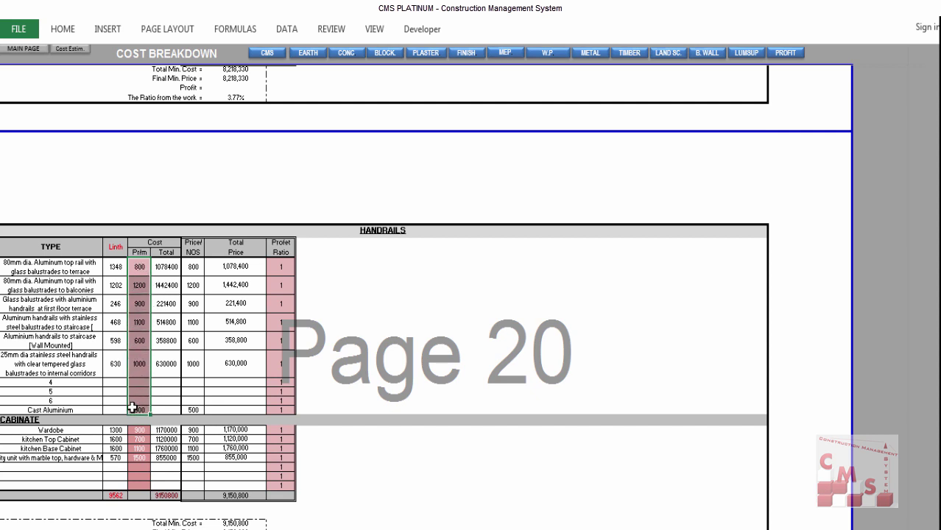
{"action": "left_click_drag", "start_coordinate": [115, 265], "coordinate": [109, 364]}
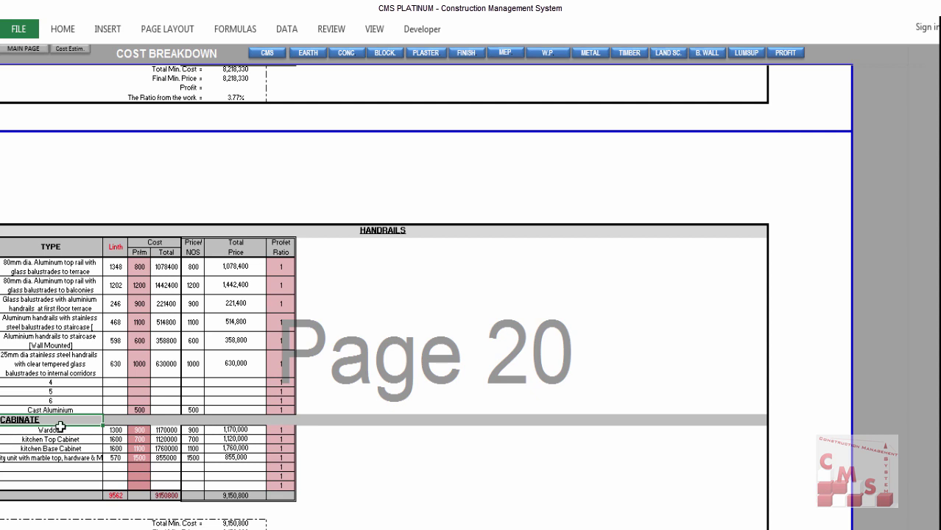
- Review the cabinet types with their unit prices and lengths, and compare them with the handrail lengths above
{"action": "left_click_drag", "start_coordinate": [72, 433], "coordinate": [72, 465]}
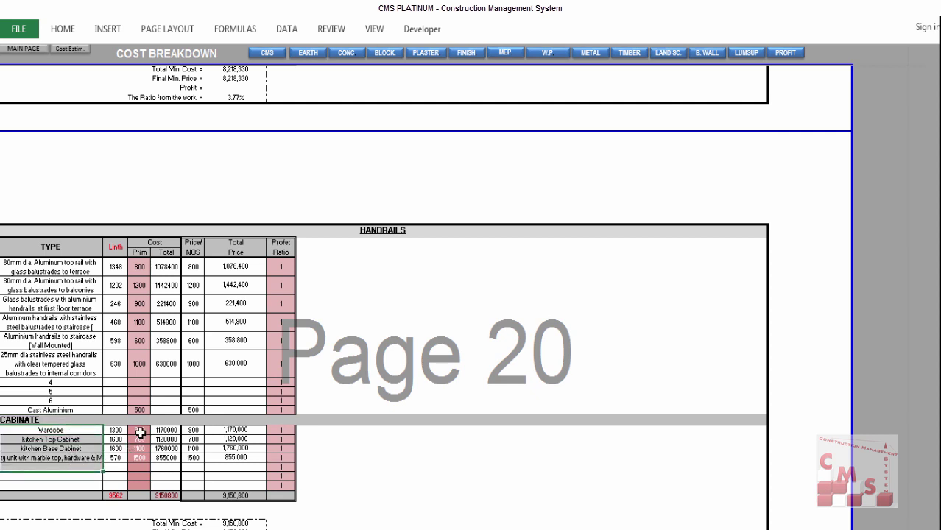
{"action": "left_click_drag", "start_coordinate": [140, 430], "coordinate": [140, 468]}
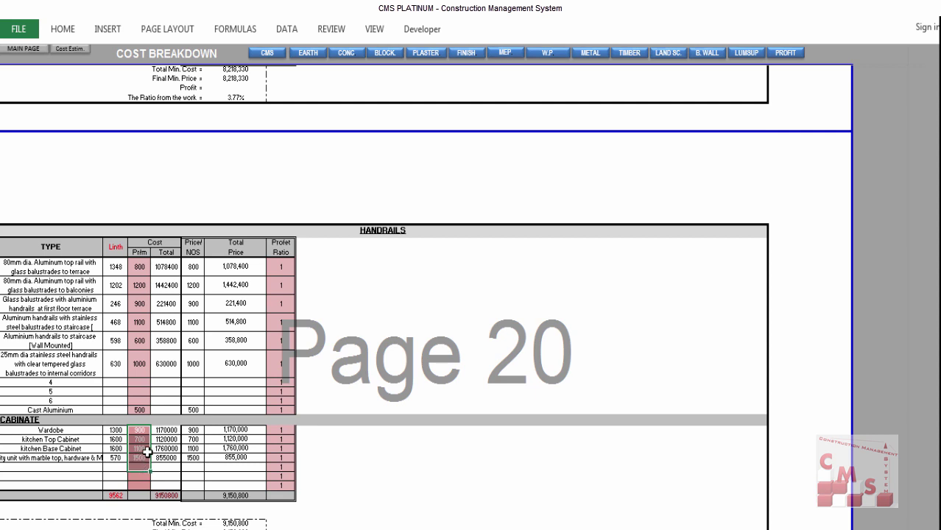
{"action": "left_click_drag", "start_coordinate": [138, 434], "coordinate": [134, 461]}
{"action": "left_click_drag", "start_coordinate": [117, 434], "coordinate": [116, 458]}
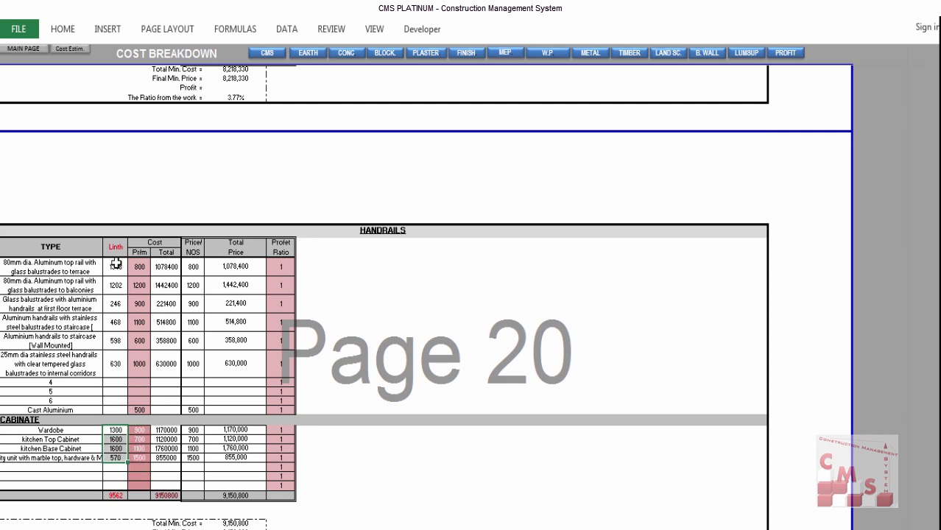
{"action": "left_click_drag", "start_coordinate": [116, 262], "coordinate": [113, 322]}
{"action": "left_click_drag", "start_coordinate": [110, 359], "coordinate": [112, 369]}
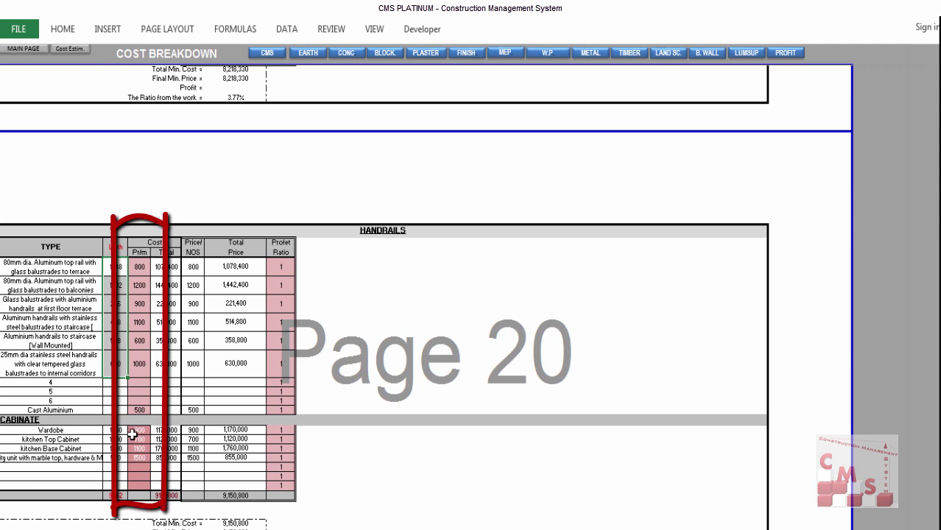
{"action": "left_click_drag", "start_coordinate": [136, 432], "coordinate": [130, 458]}
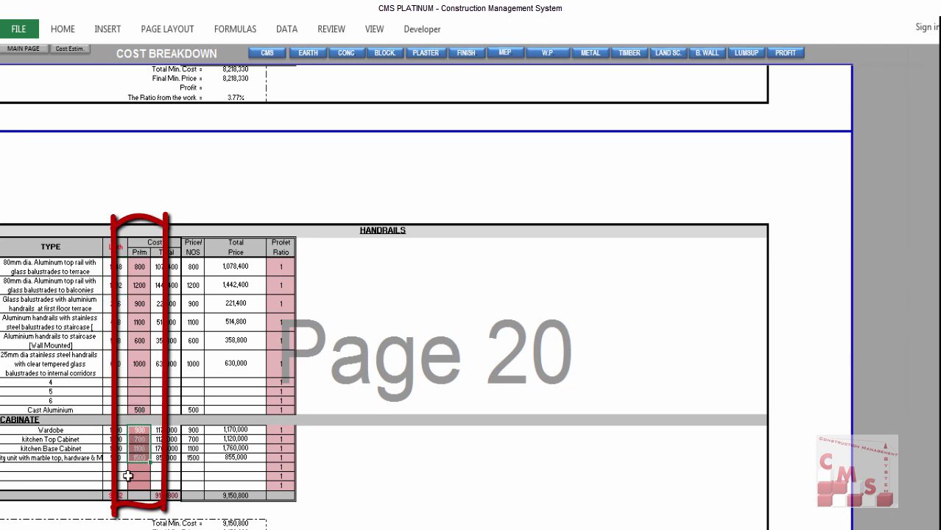
- Return to the Cost Estimation resource prices and open the landscape finishing materials section
{"action": "left_click", "coordinate": [23, 49]}
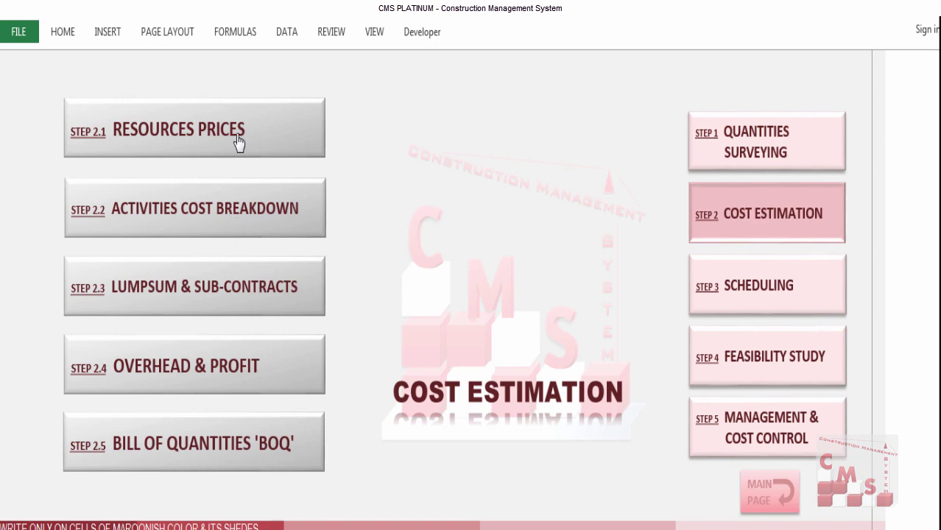
{"action": "left_click", "coordinate": [237, 141]}
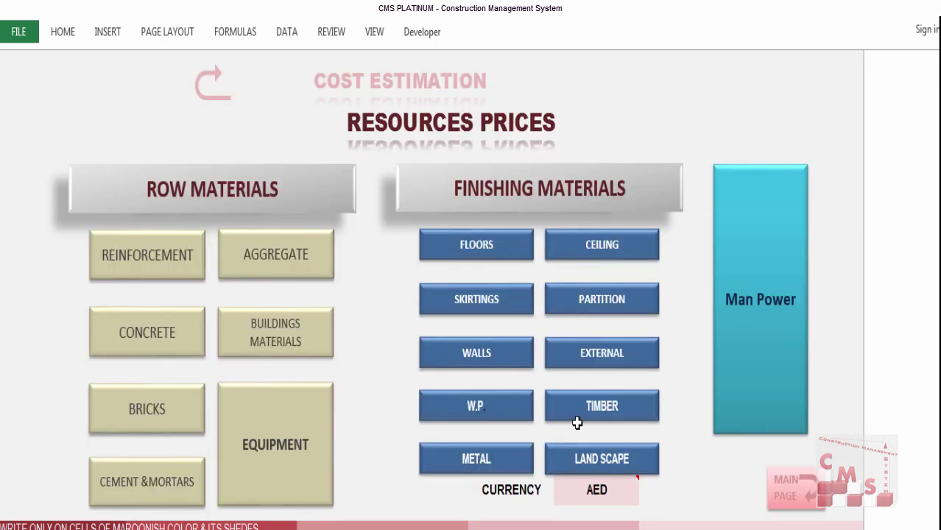
{"action": "left_click", "coordinate": [623, 462]}
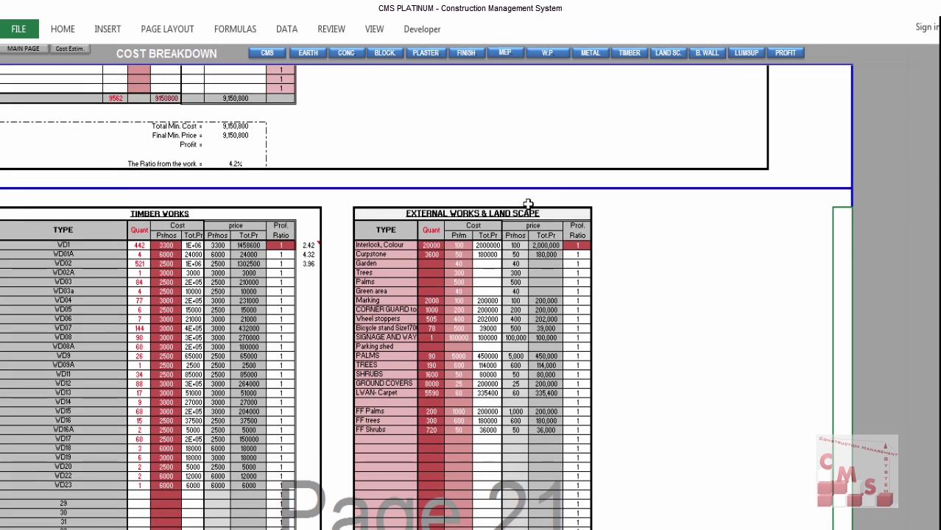
- Review the item types, quantities and unit costs in the External Works & Landscape table
{"action": "left_click", "coordinate": [497, 211]}
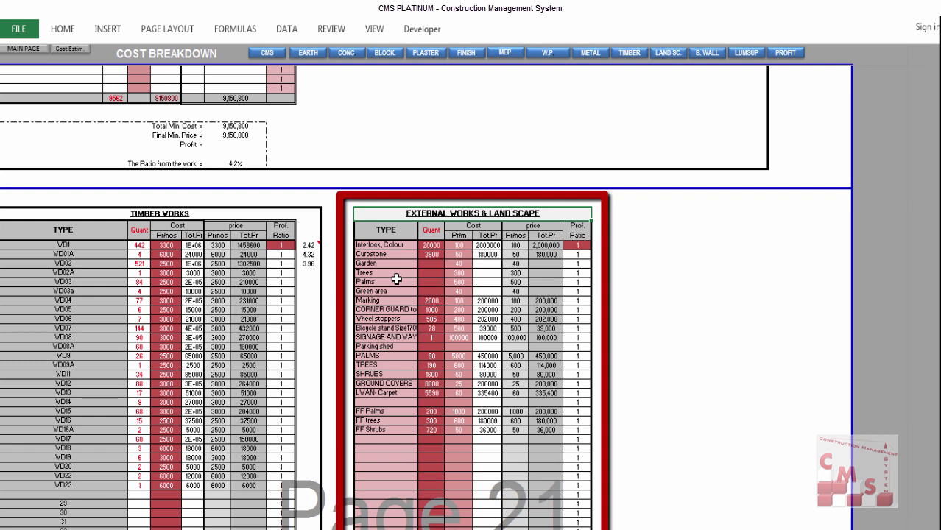
{"action": "left_click_drag", "start_coordinate": [383, 246], "coordinate": [373, 431]}
{"action": "left_click_drag", "start_coordinate": [383, 248], "coordinate": [362, 435]}
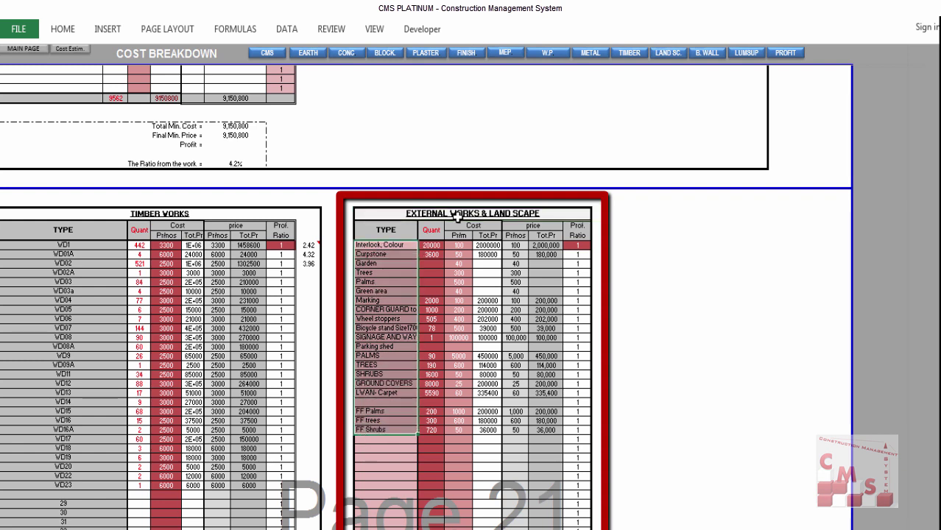
{"action": "left_click_drag", "start_coordinate": [431, 246], "coordinate": [433, 439]}
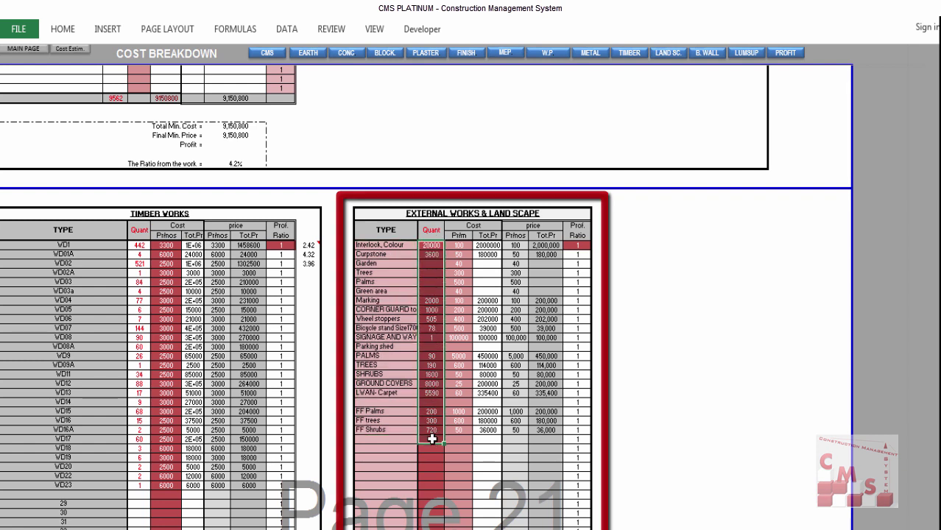
{"action": "left_click_drag", "start_coordinate": [458, 247], "coordinate": [458, 441]}
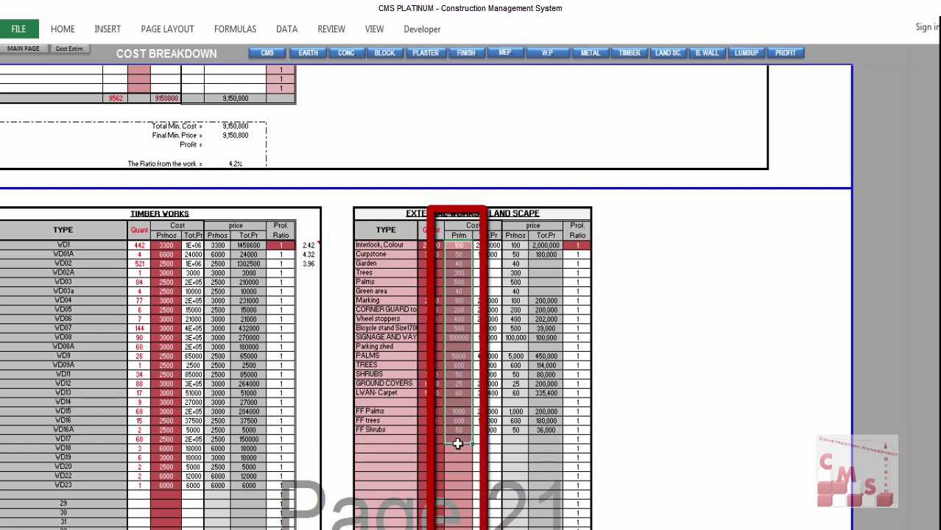
{"action": "left_click", "coordinate": [458, 309]}
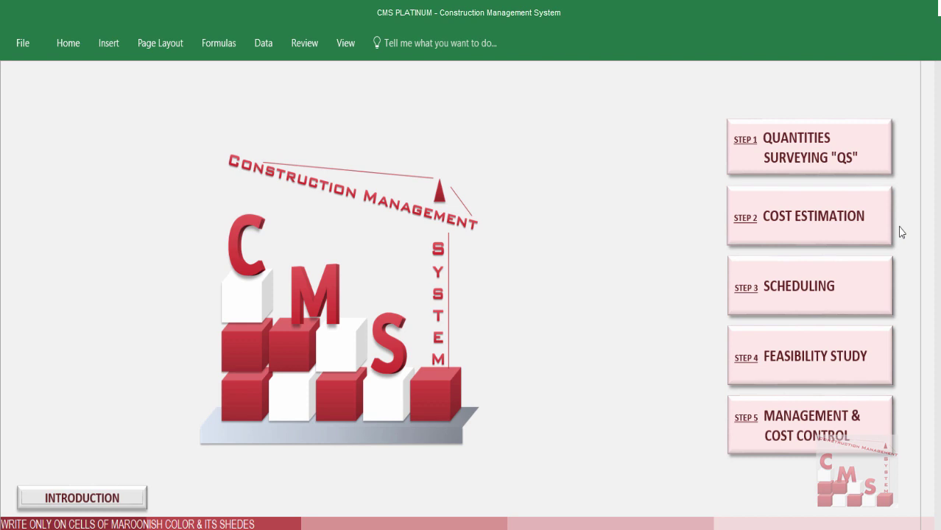
- Open the Activities Cost Breakdown under Cost Estimation and run its step 1 calculation
{"action": "left_click", "coordinate": [868, 234]}
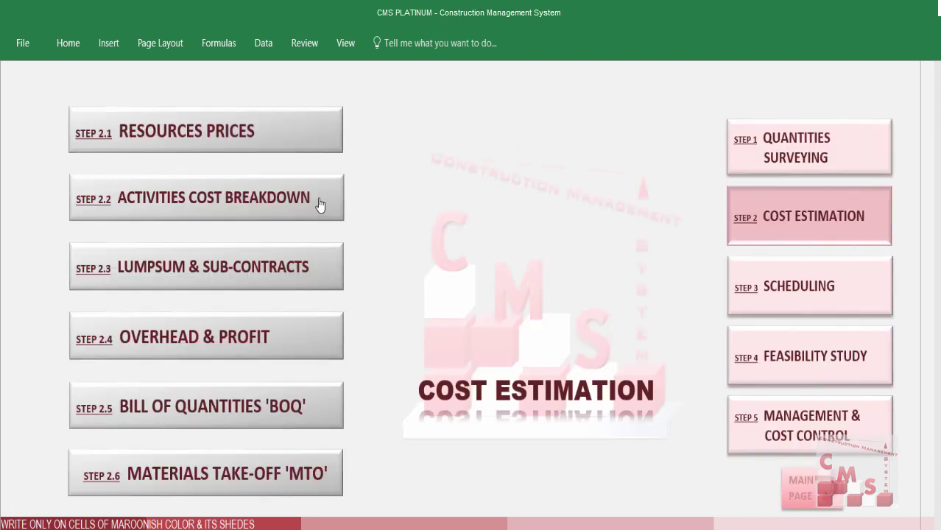
{"action": "left_click", "coordinate": [320, 196]}
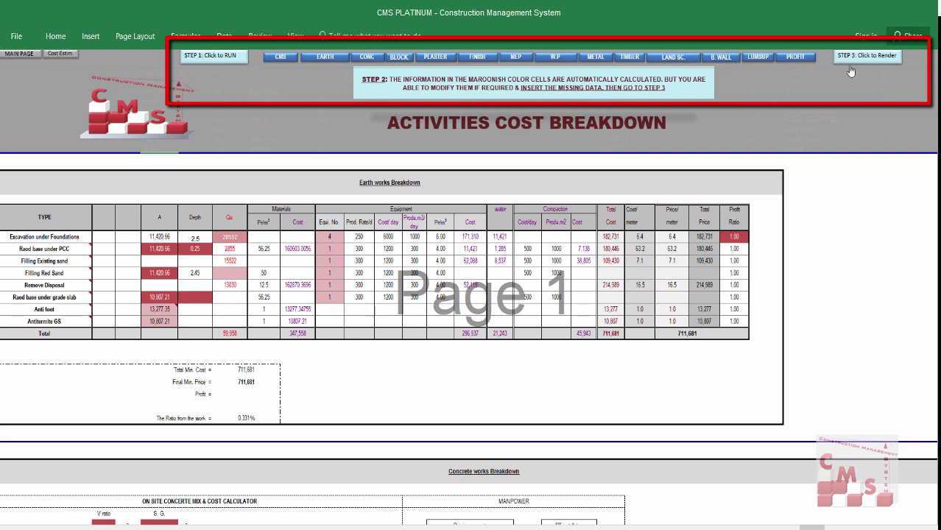
{"action": "left_click", "coordinate": [214, 57]}
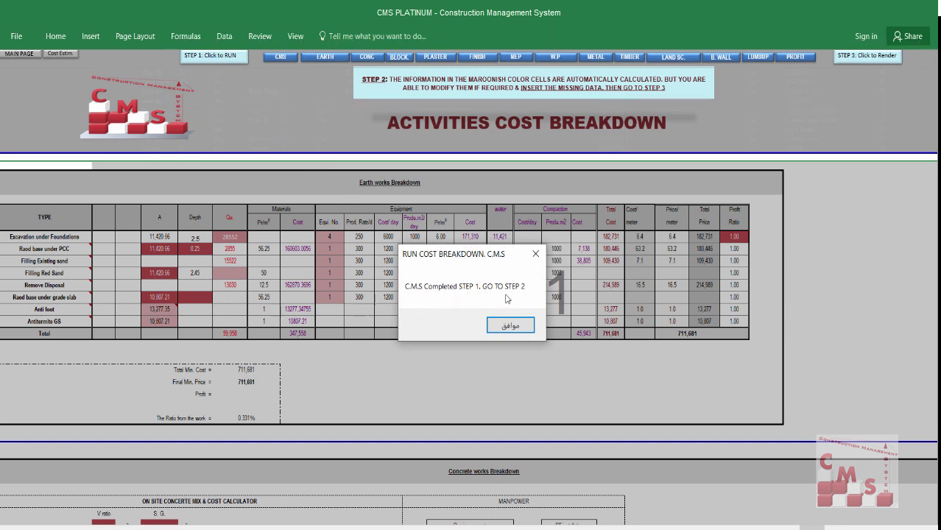
{"action": "left_click", "coordinate": [512, 326]}
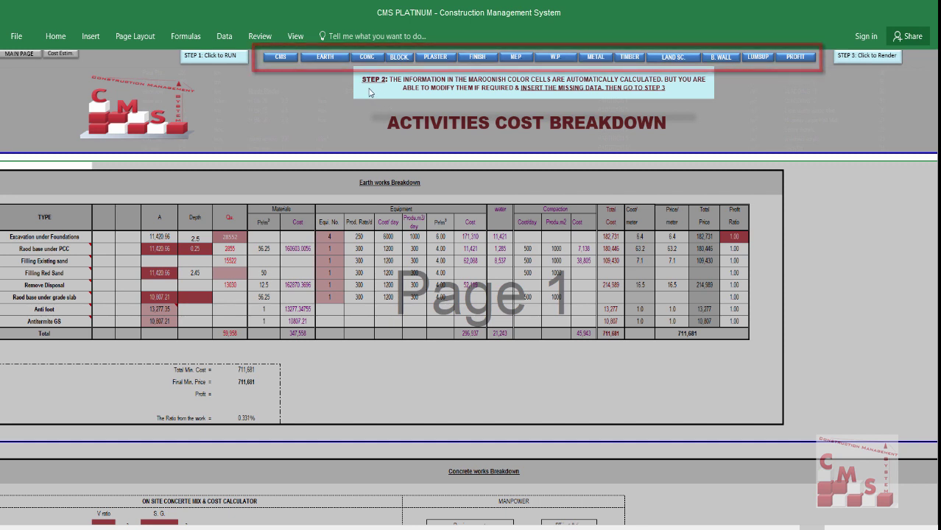
- Go to the Earth works Breakdown and examine the quantities for excavation, road base under PCC, sand filling and disposal removal
{"action": "left_click", "coordinate": [327, 65]}
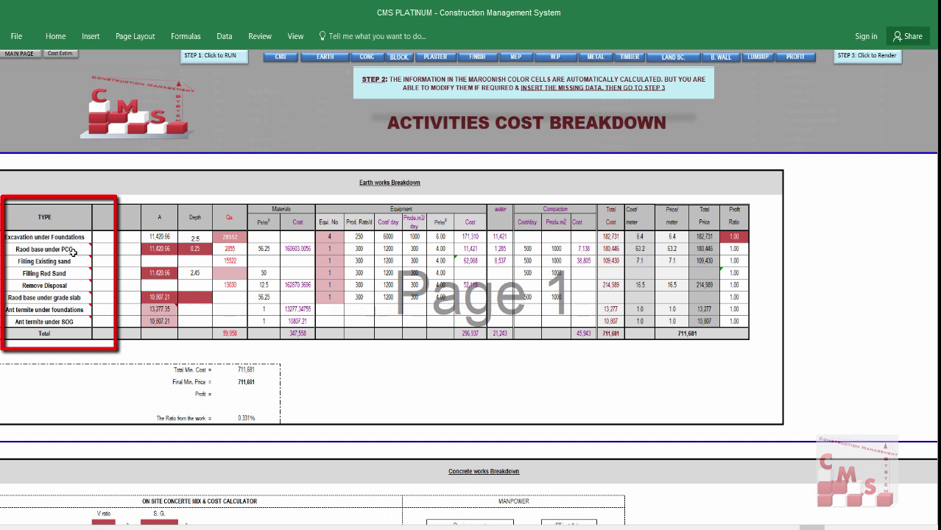
{"action": "mouse_move", "coordinate": [77, 251]}
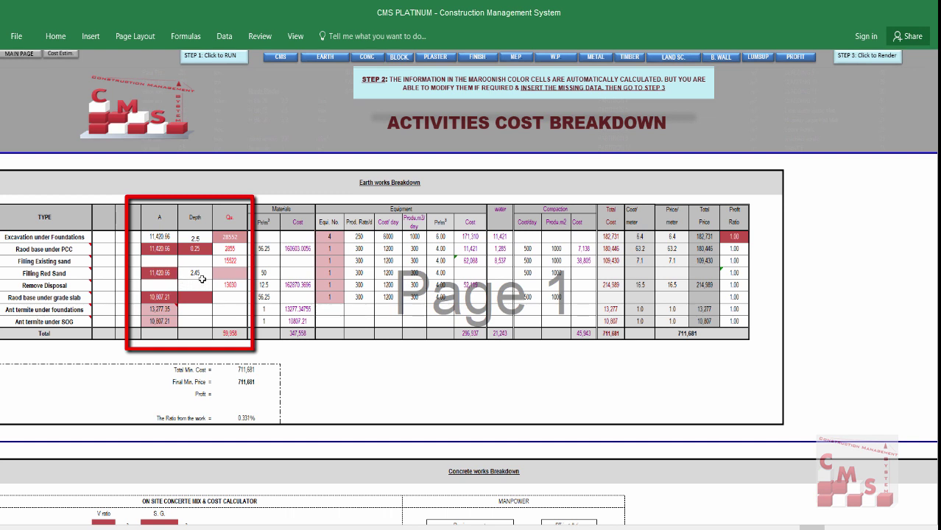
{"action": "left_click", "coordinate": [234, 237]}
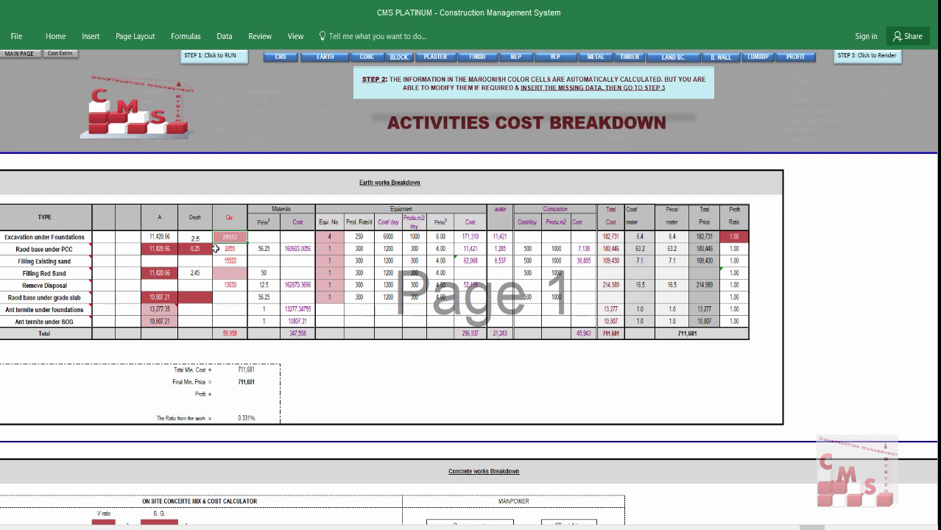
{"action": "left_click", "coordinate": [243, 247]}
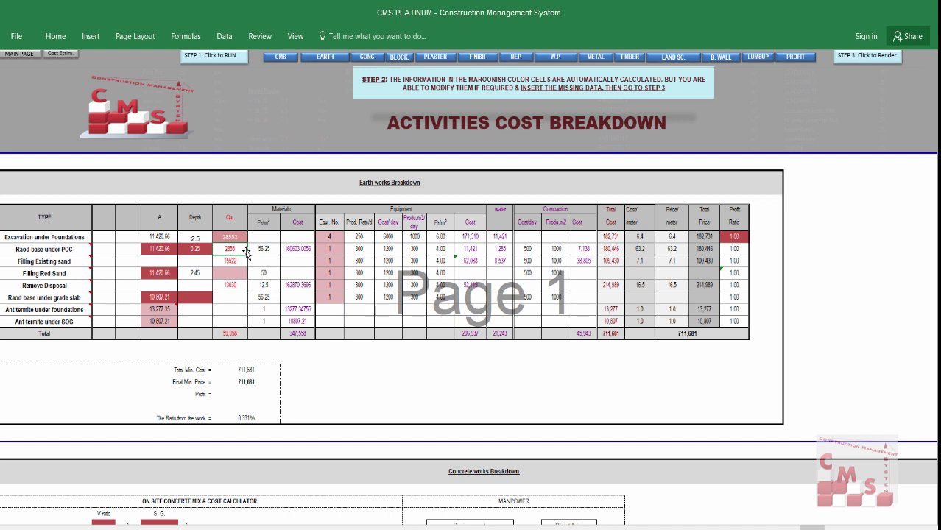
{"action": "left_click", "coordinate": [207, 249]}
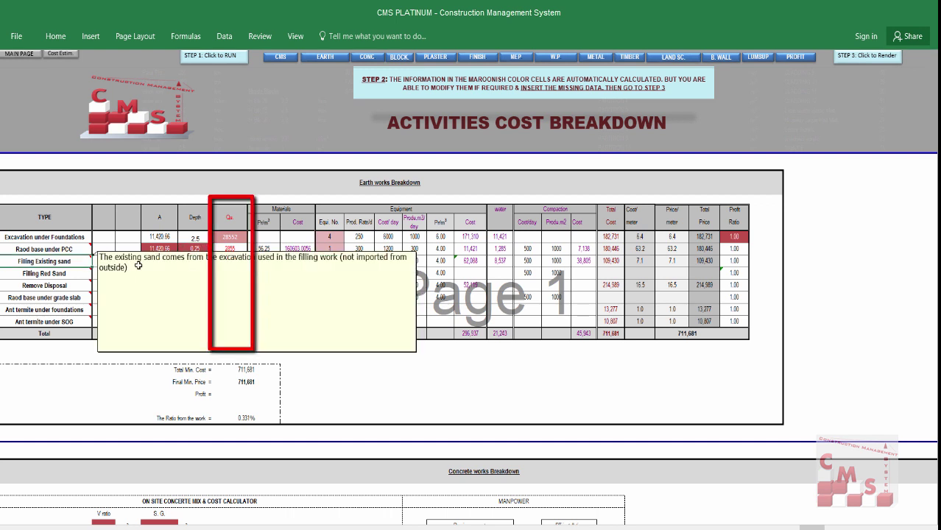
{"action": "left_click", "coordinate": [234, 262]}
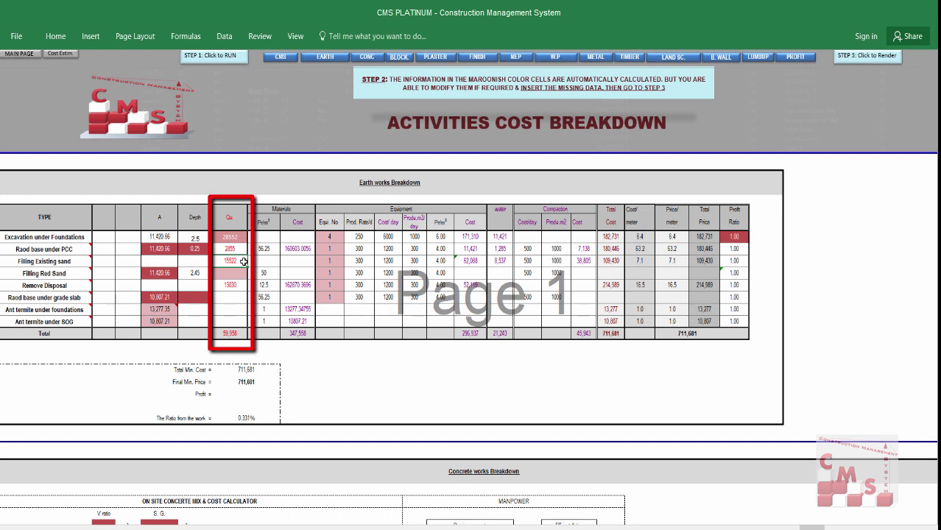
{"action": "mouse_move", "coordinate": [79, 275]}
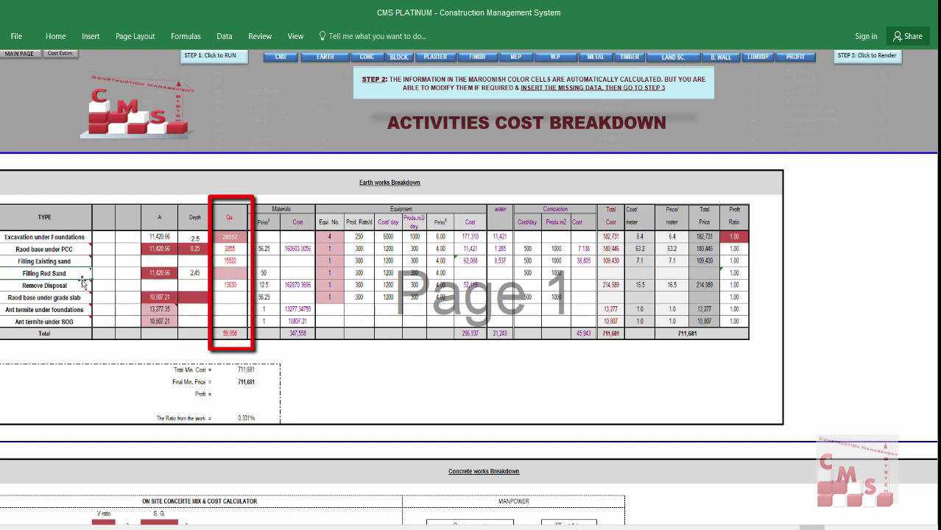
{"action": "left_click", "coordinate": [233, 275]}
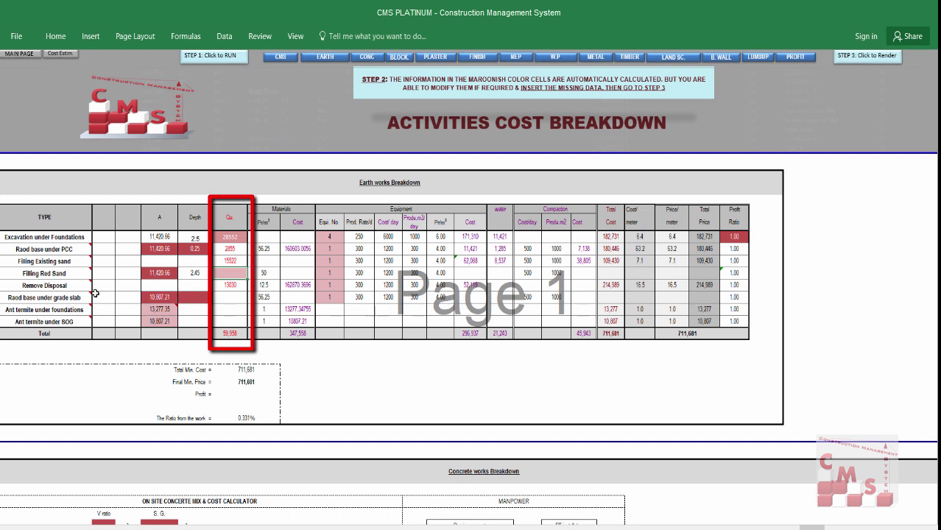
{"action": "left_click", "coordinate": [62, 290]}
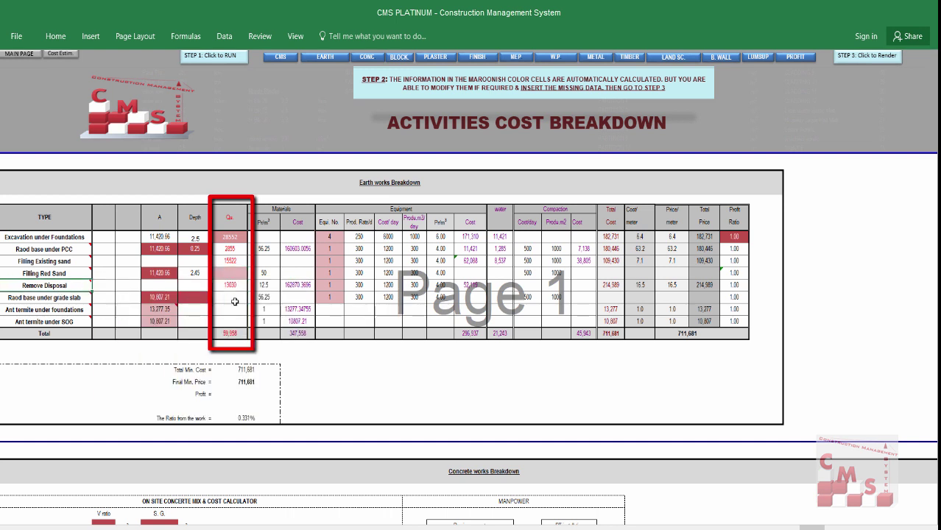
{"action": "left_click", "coordinate": [234, 287]}
- Set the depth of the road base under grade slab to 0.15 in the Earth works Breakdown
{"action": "left_click", "coordinate": [87, 298]}
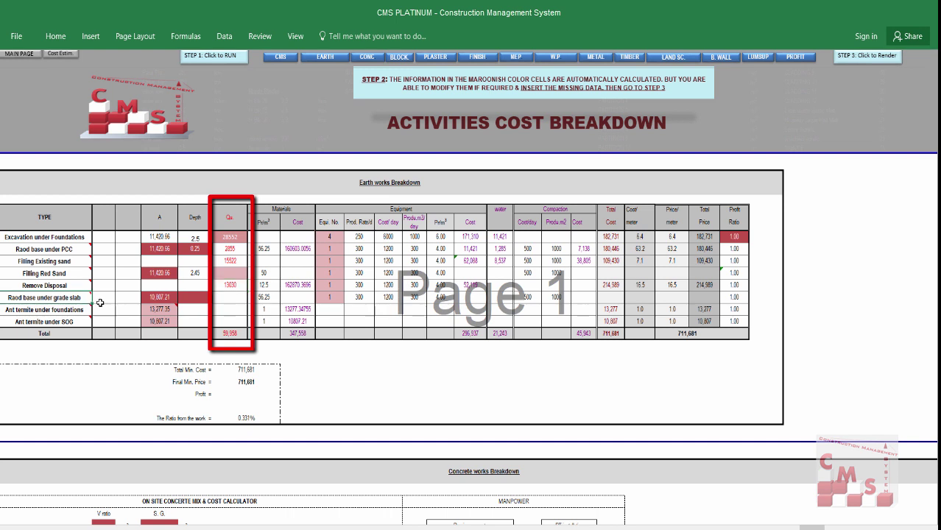
{"action": "left_click", "coordinate": [200, 299]}
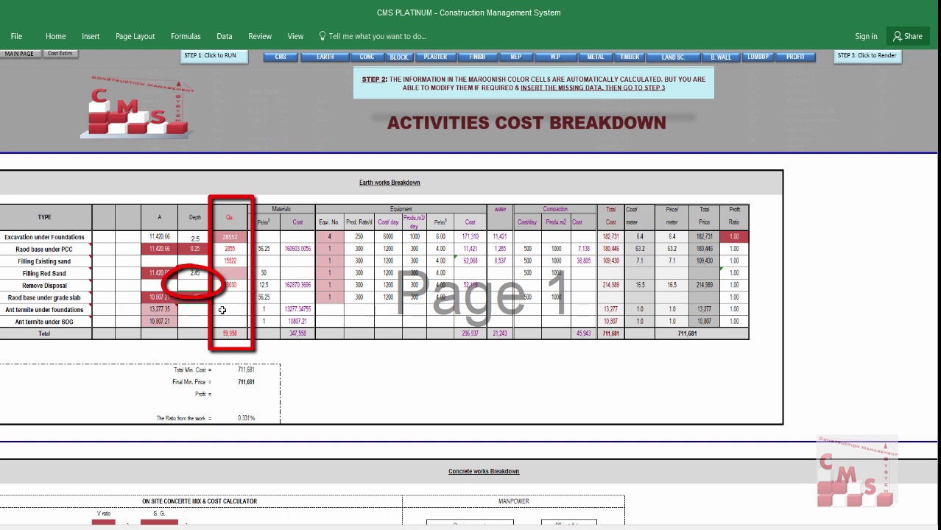
{"action": "key", "text": "Return"}
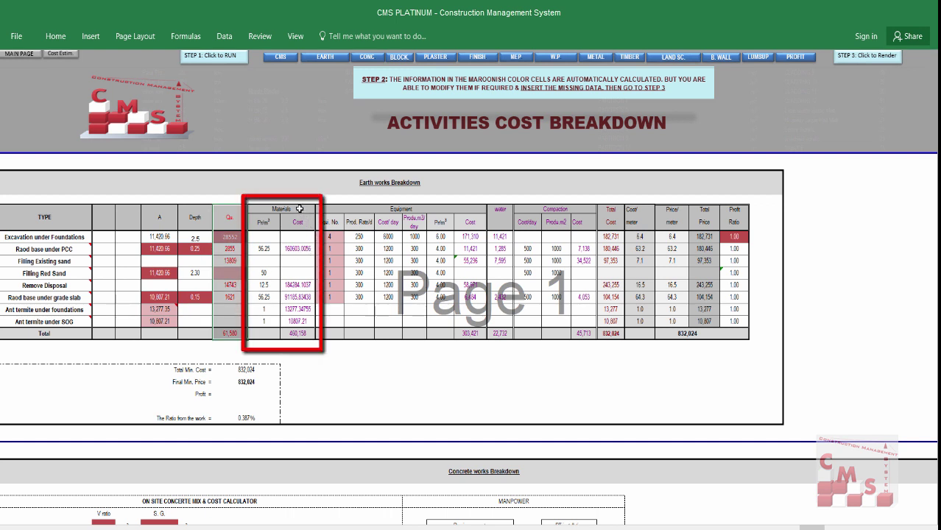
- Review the Materials and Equipment cost columns of the Earth works Breakdown down to the total row
{"action": "left_click_drag", "start_coordinate": [300, 208], "coordinate": [298, 331]}
{"action": "left_click_drag", "start_coordinate": [295, 210], "coordinate": [303, 322]}
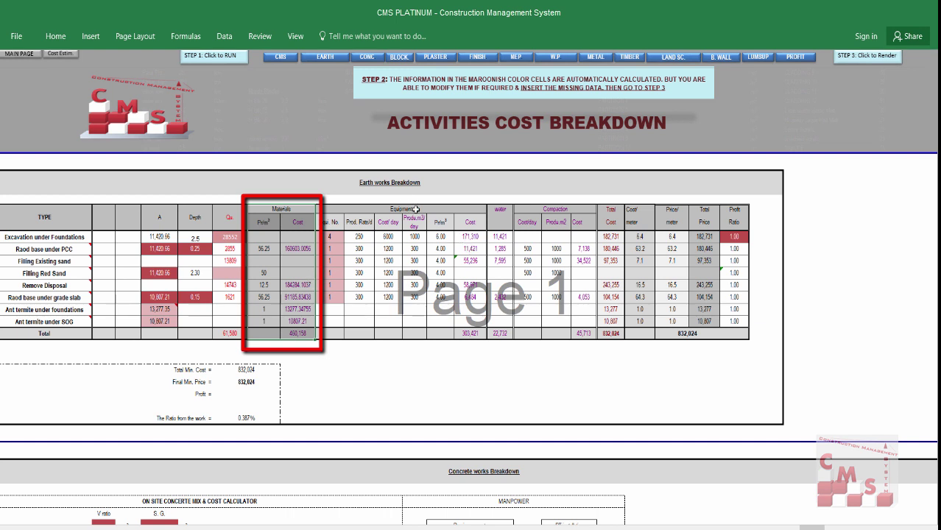
{"action": "left_click_drag", "start_coordinate": [411, 210], "coordinate": [412, 329]}
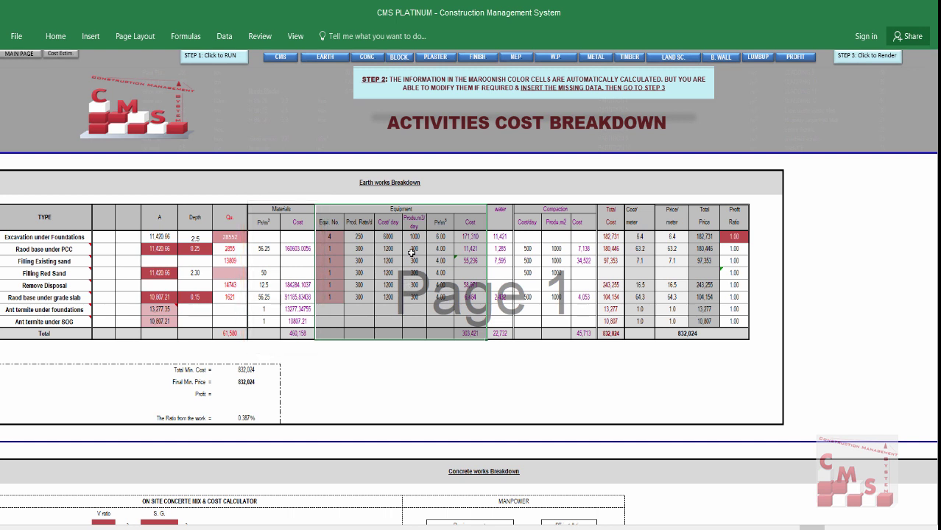
- Check the number of equipment units assigned to each earthwork activity from excavation to road base under grade slab
{"action": "left_click", "coordinate": [342, 239]}
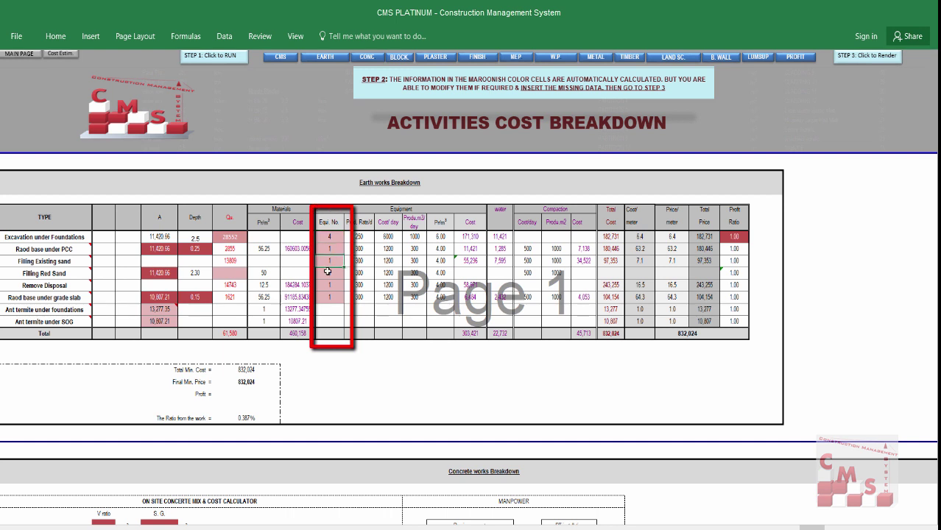
{"action": "left_click", "coordinate": [324, 298]}
{"action": "left_click", "coordinate": [340, 238]}
{"action": "left_click", "coordinate": [337, 248]}
{"action": "left_click", "coordinate": [335, 261]}
{"action": "left_click", "coordinate": [330, 251]}
{"action": "left_click_drag", "start_coordinate": [335, 242], "coordinate": [330, 295]}
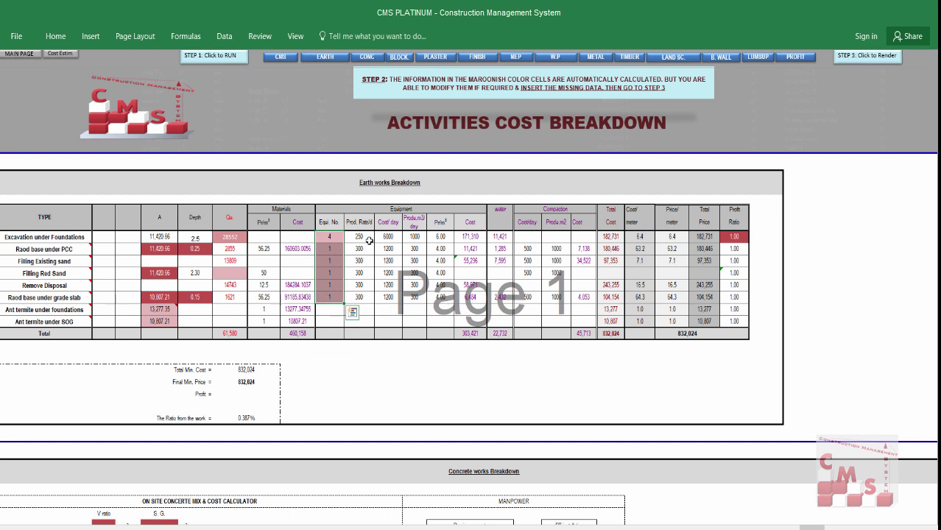
- Check the equipment cost per day for the earthwork activities and open the Equipment Price page of the resources prices
{"action": "left_click_drag", "start_coordinate": [385, 236], "coordinate": [387, 299]}
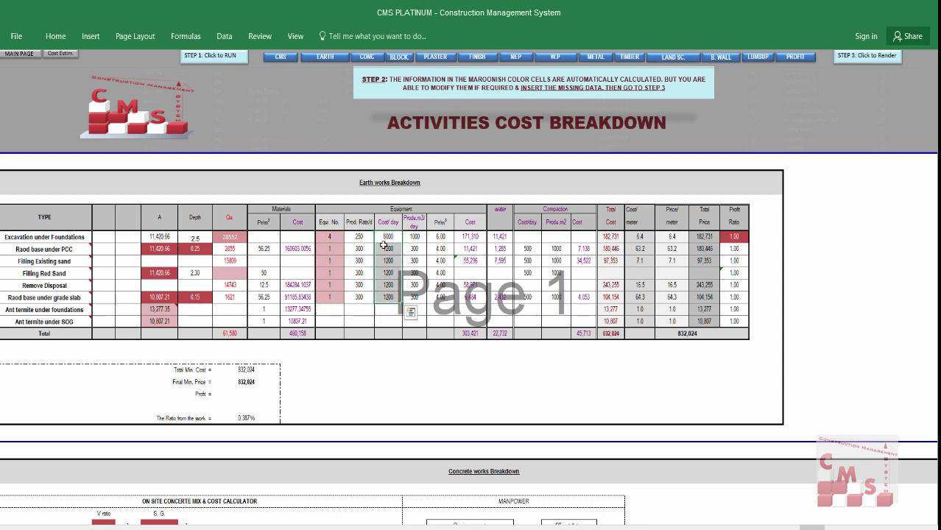
{"action": "left_click", "coordinate": [62, 54]}
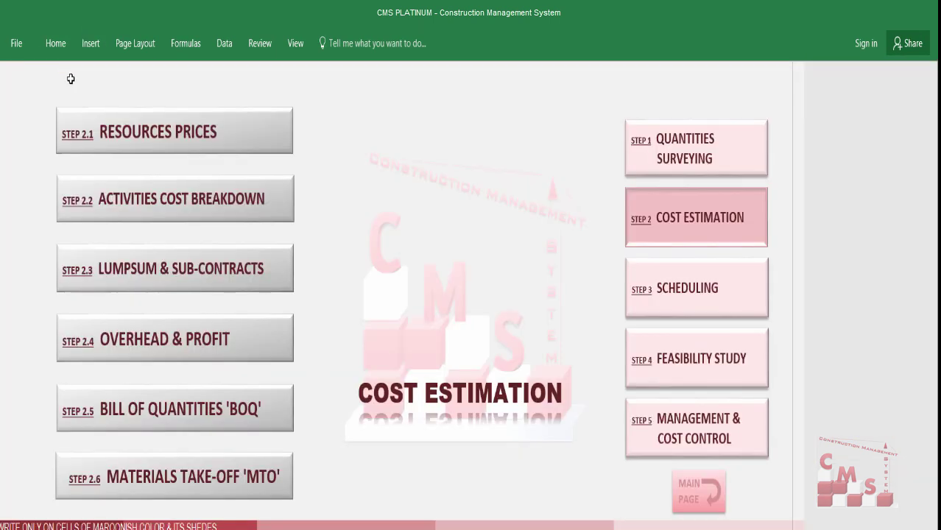
{"action": "left_click", "coordinate": [210, 133]}
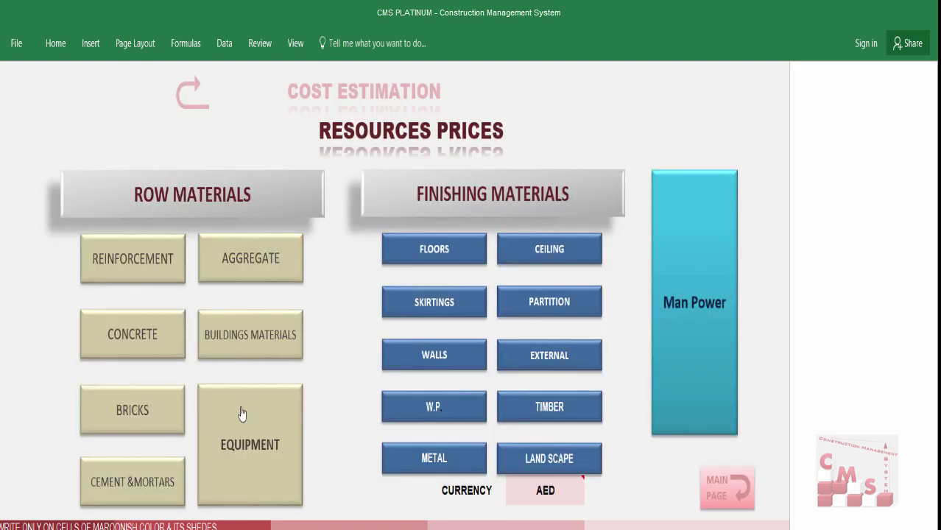
{"action": "left_click", "coordinate": [241, 414]}
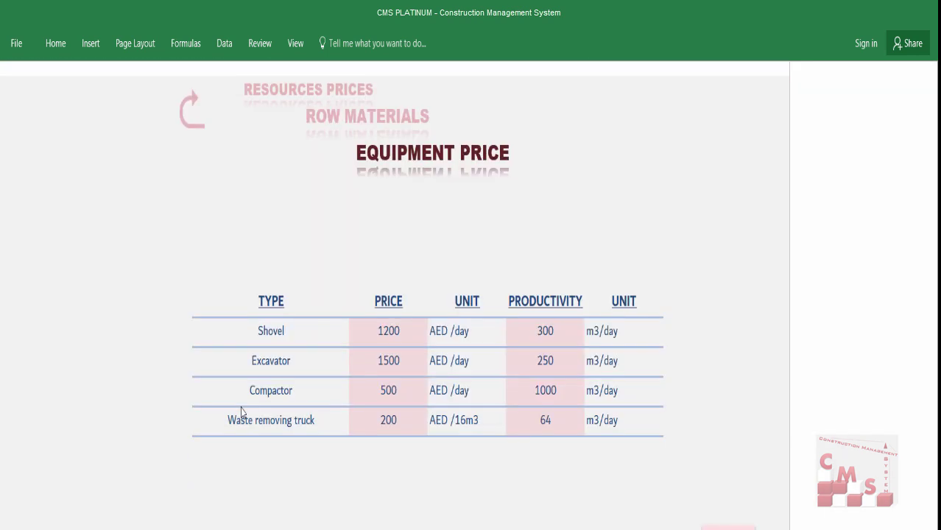
- Review the price and productivity of the shovel, excavator, compactor and waste removing truck
{"action": "left_click", "coordinate": [399, 336]}
{"action": "left_click", "coordinate": [545, 331]}
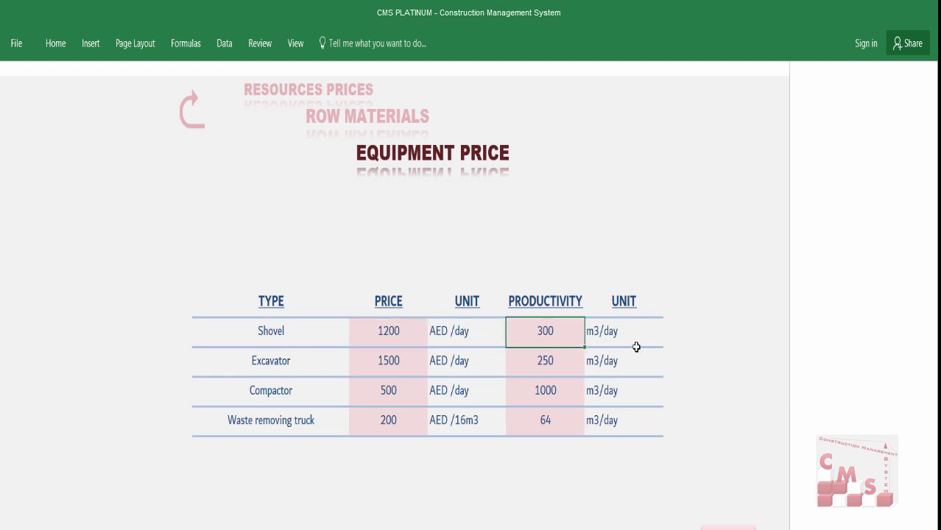
{"action": "left_click", "coordinate": [388, 363]}
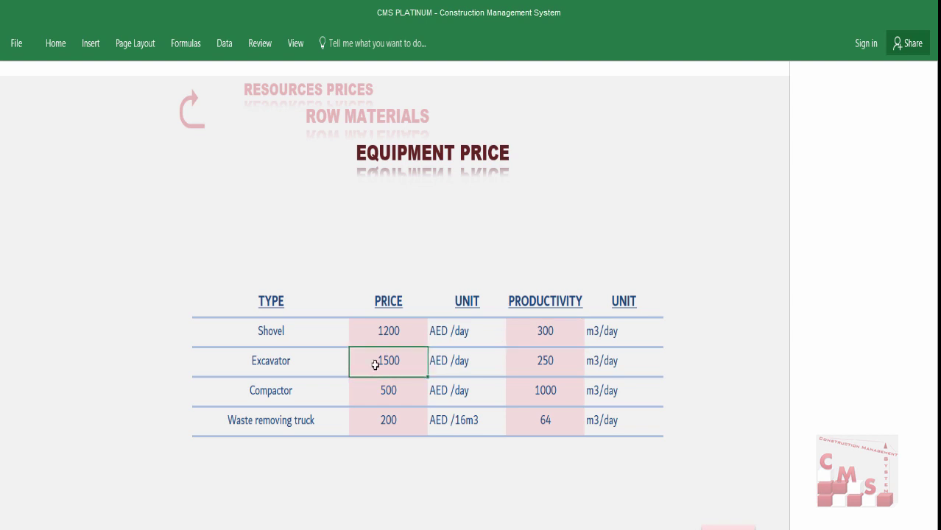
{"action": "left_click", "coordinate": [547, 363]}
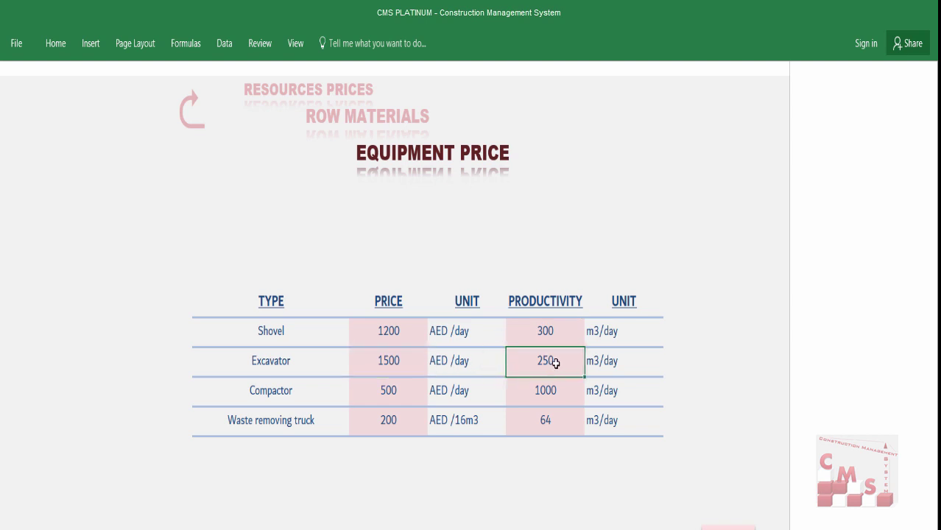
{"action": "left_click", "coordinate": [368, 399]}
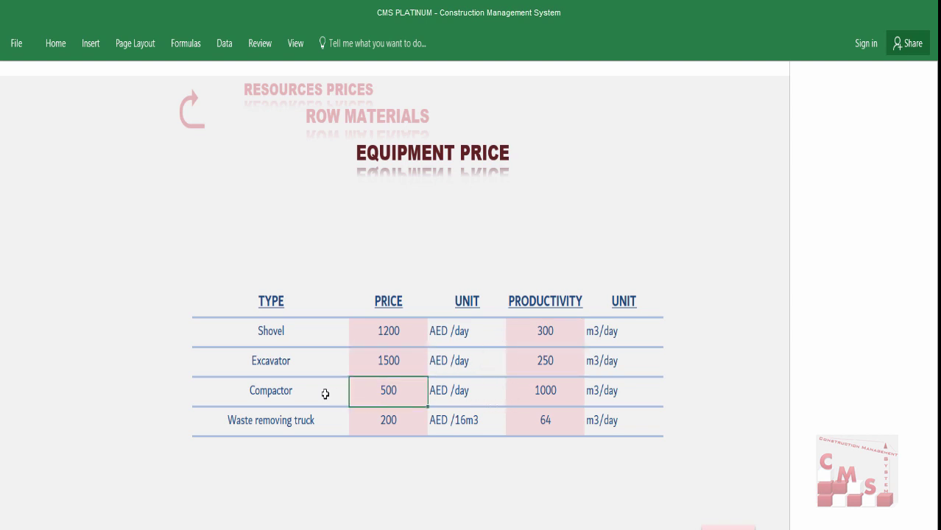
{"action": "left_click", "coordinate": [525, 395]}
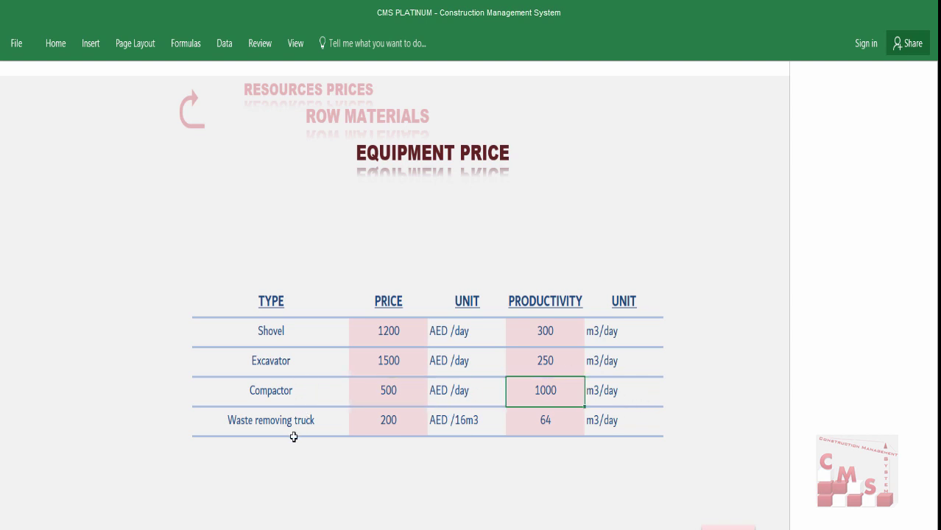
{"action": "left_click", "coordinate": [391, 424]}
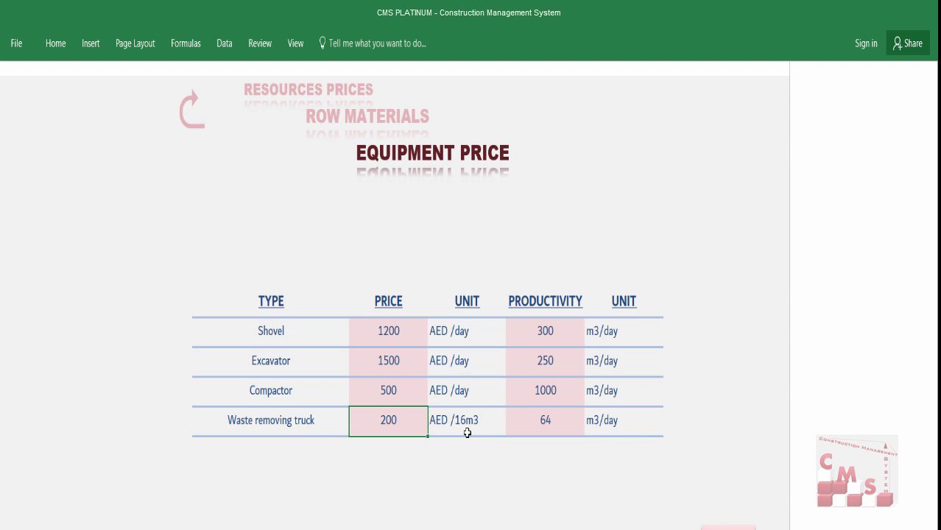
{"action": "left_click", "coordinate": [559, 430]}
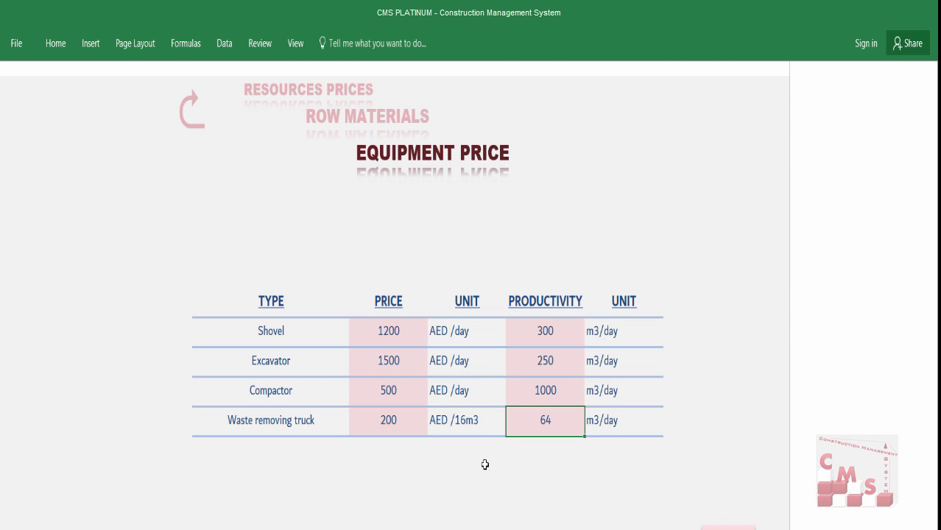
- Return to the Activities Cost Breakdown and examine the earthworks' equipment price per m³, equipment cost, water and compaction columns
{"action": "left_click", "coordinate": [311, 122]}
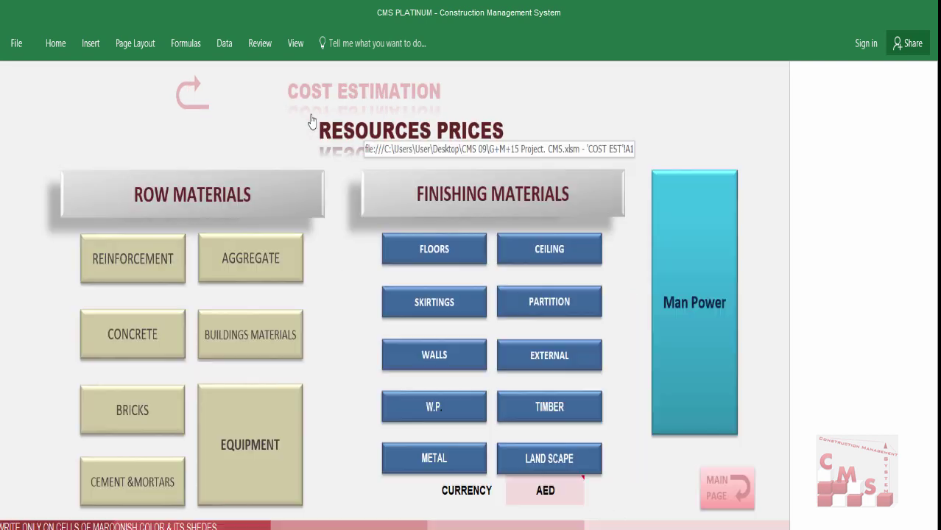
{"action": "left_click", "coordinate": [737, 493]}
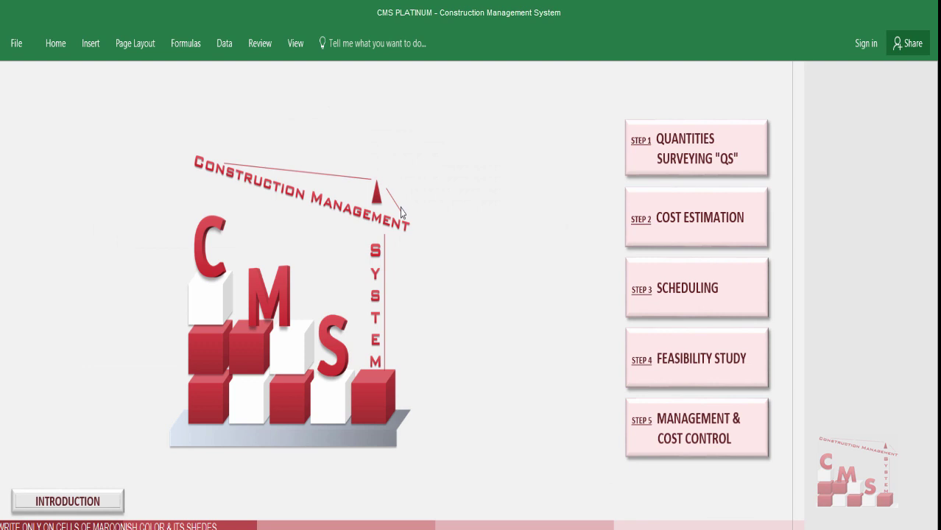
{"action": "left_click", "coordinate": [706, 239]}
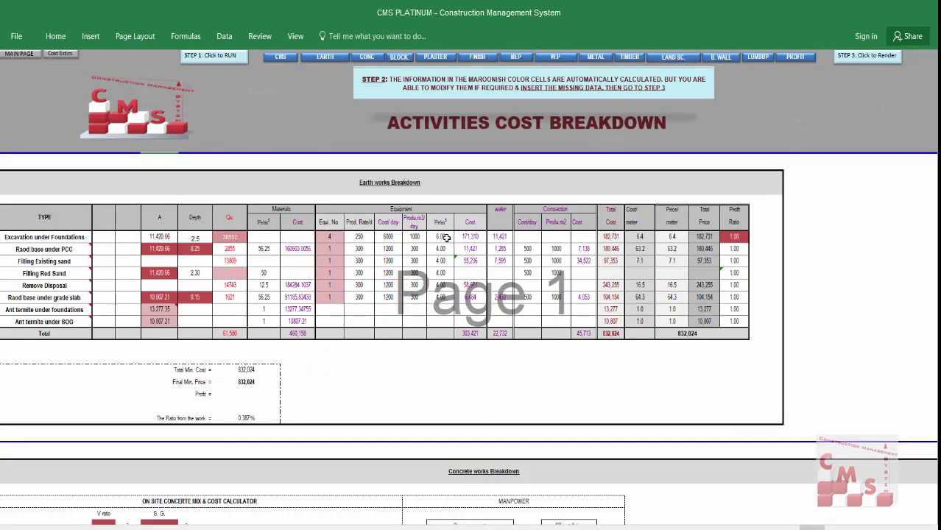
{"action": "left_click_drag", "start_coordinate": [446, 237], "coordinate": [441, 297]}
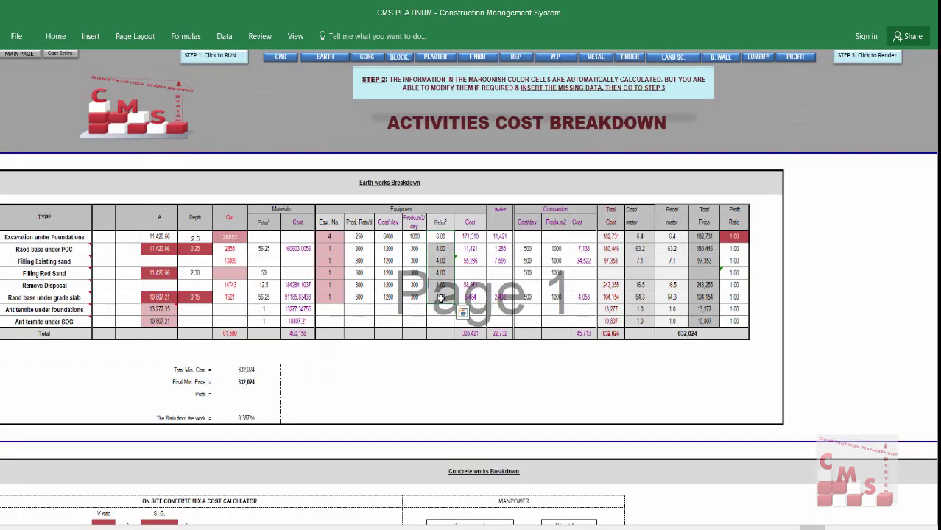
{"action": "left_click_drag", "start_coordinate": [477, 236], "coordinate": [477, 315]}
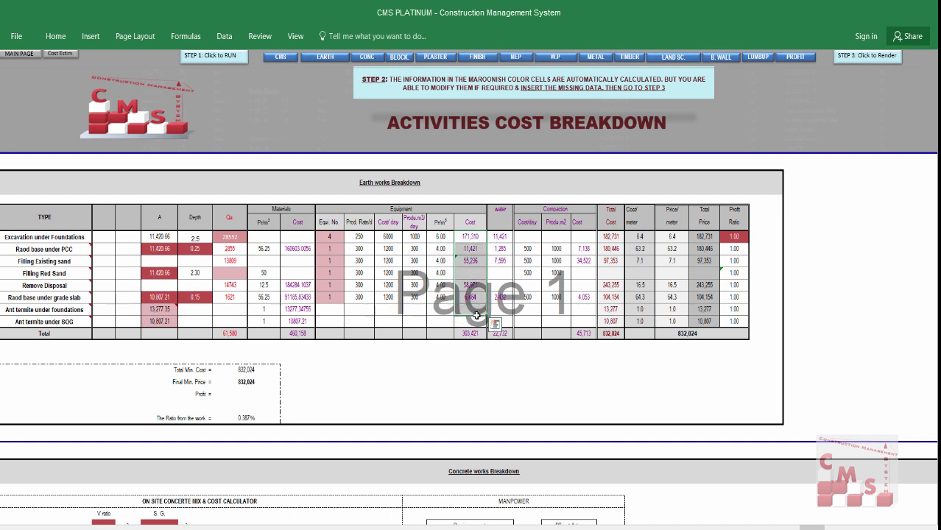
{"action": "left_click_drag", "start_coordinate": [499, 241], "coordinate": [501, 315]}
{"action": "left_click_drag", "start_coordinate": [545, 210], "coordinate": [553, 317]}
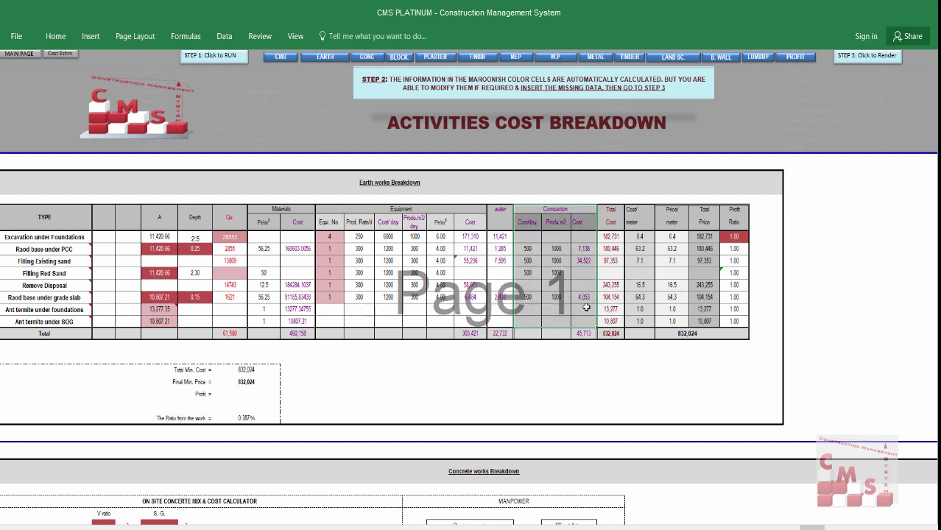
- Review the total cost, cost per meter, total price and price per meter columns of the Earth works Breakdown
{"action": "left_click_drag", "start_coordinate": [617, 246], "coordinate": [609, 369]}
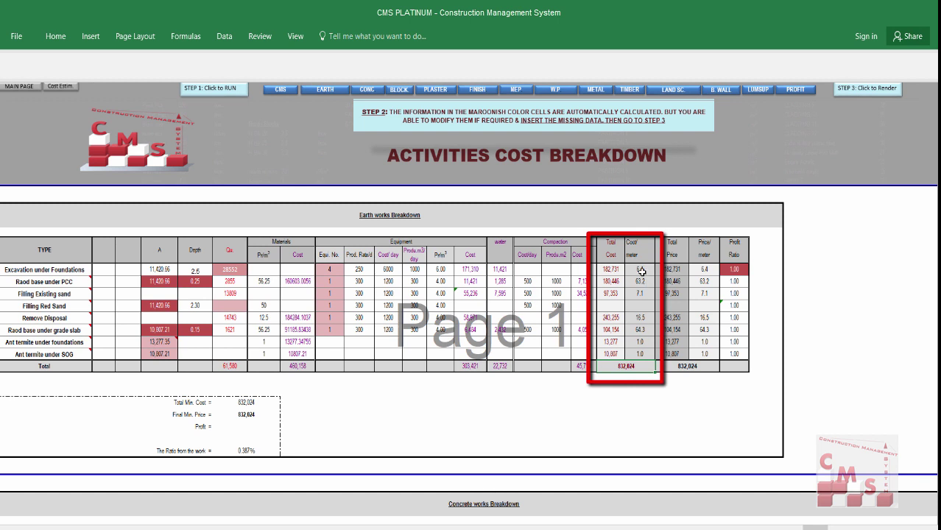
{"action": "mouse_move", "coordinate": [641, 272]}
{"action": "left_mouse_down"}
{"action": "mouse_move", "coordinate": [642, 354]}
{"action": "mouse_move", "coordinate": [675, 271]}
{"action": "mouse_move", "coordinate": [672, 356]}
{"action": "left_mouse_up"}
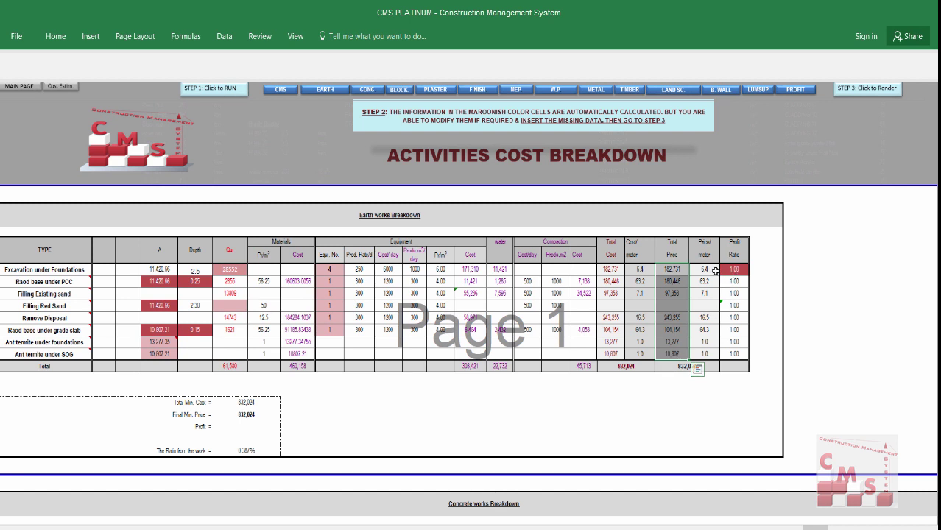
{"action": "left_click_drag", "start_coordinate": [710, 270], "coordinate": [713, 351]}
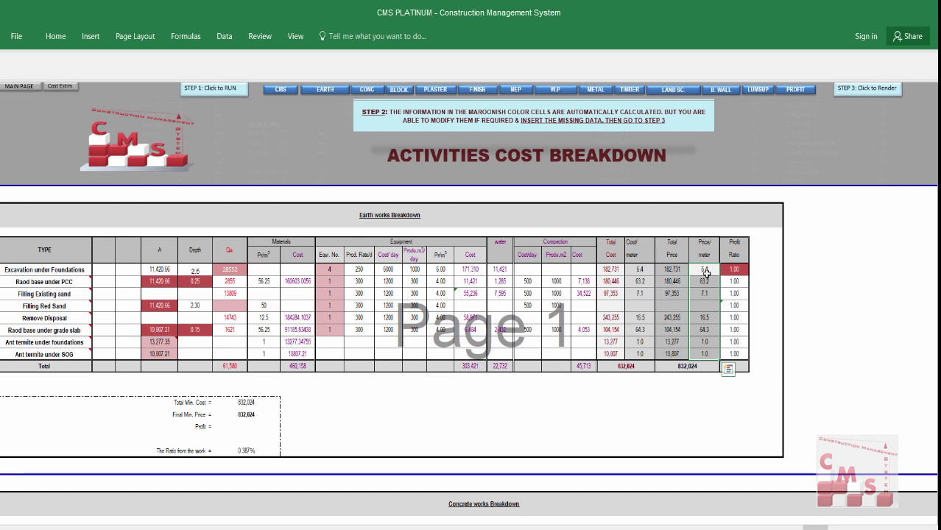
{"action": "left_click", "coordinate": [703, 390]}
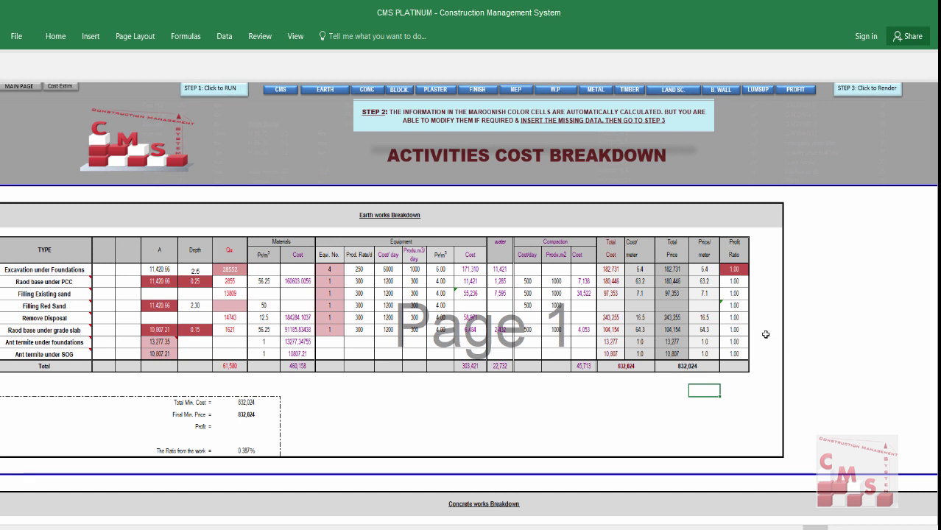
- Compare the excavation's profit ratio, total price and total cost, and check the earthworks' minimum cost and final price summary
{"action": "left_click", "coordinate": [738, 272]}
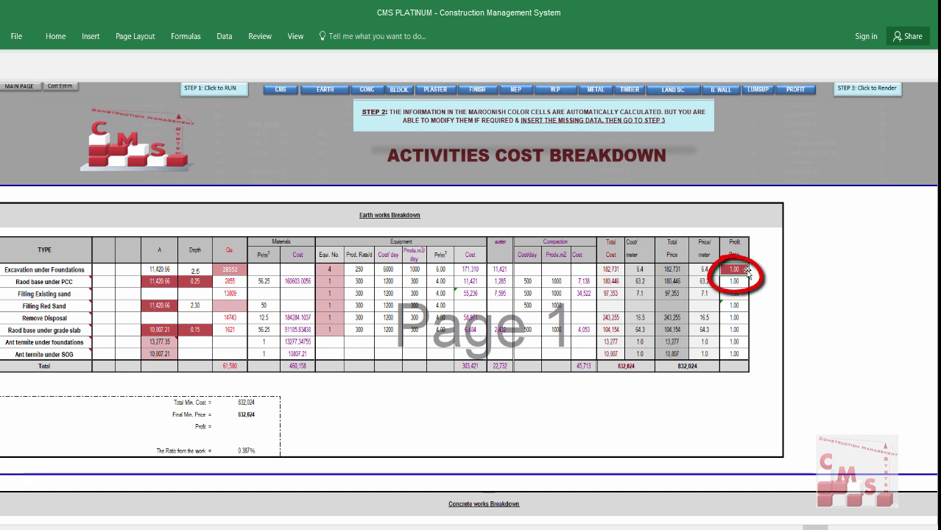
{"action": "left_click", "coordinate": [677, 270]}
{"action": "left_click", "coordinate": [615, 270]}
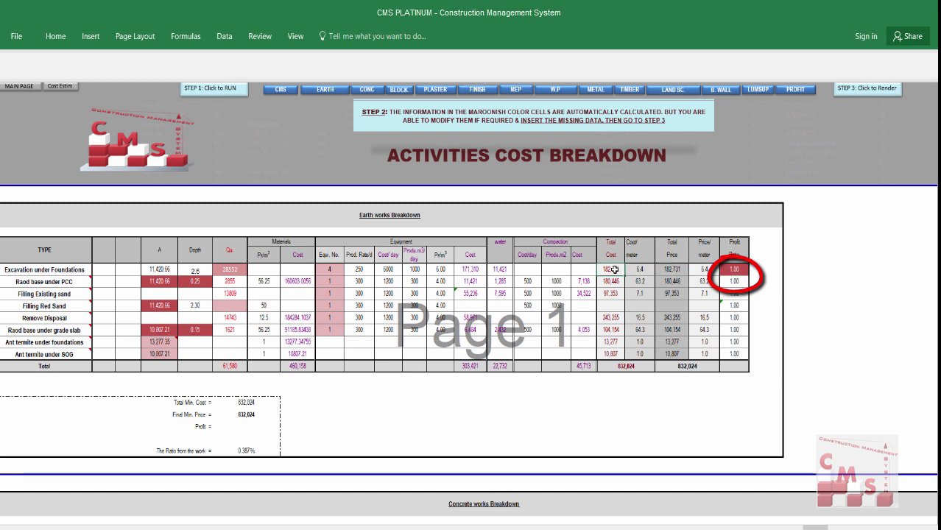
{"action": "left_click", "coordinate": [249, 416]}
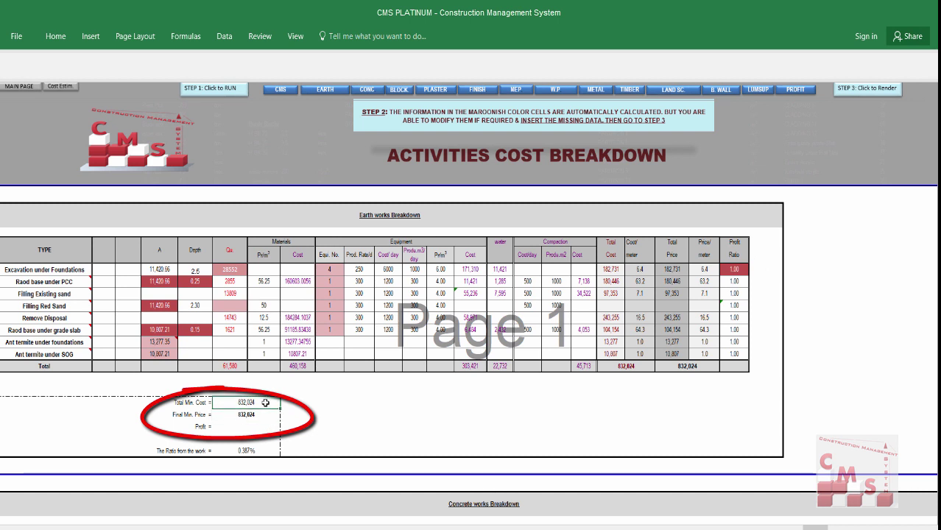
{"action": "left_click", "coordinate": [264, 405]}
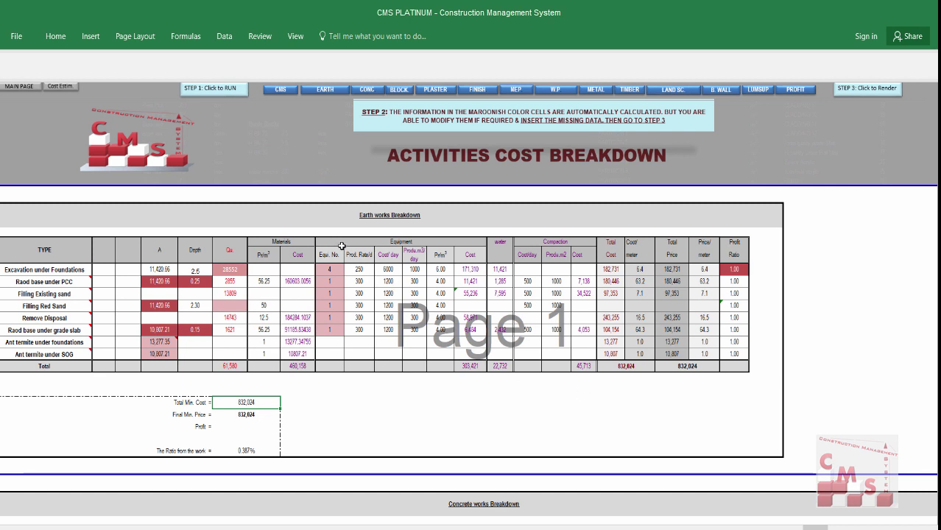
- Go to the Concrete works Breakdown and examine the V ratio inputs of the on-site concrete mix calculator from cement weight to admixture
{"action": "scroll", "coordinate": [377, 266], "scroll_direction": "down", "scroll_amount": 7}
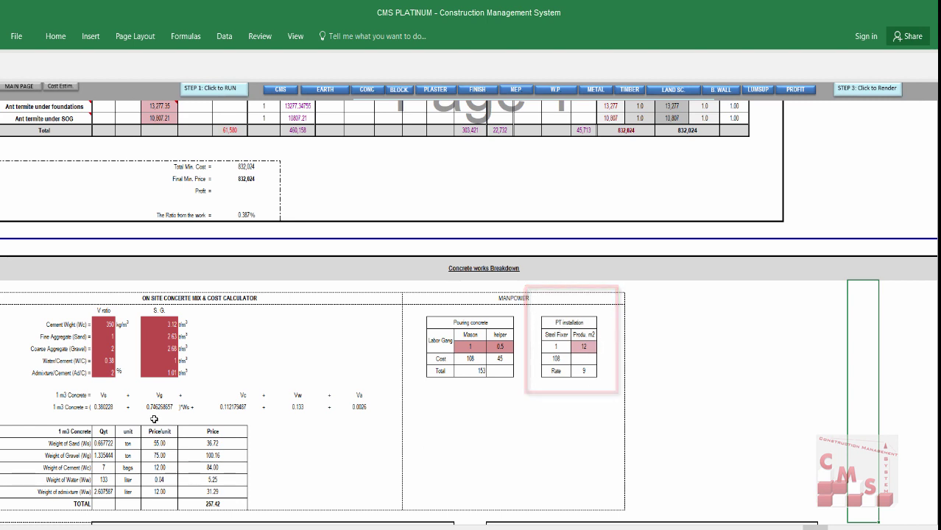
{"action": "scroll", "coordinate": [158, 393], "scroll_direction": "down", "scroll_amount": 1}
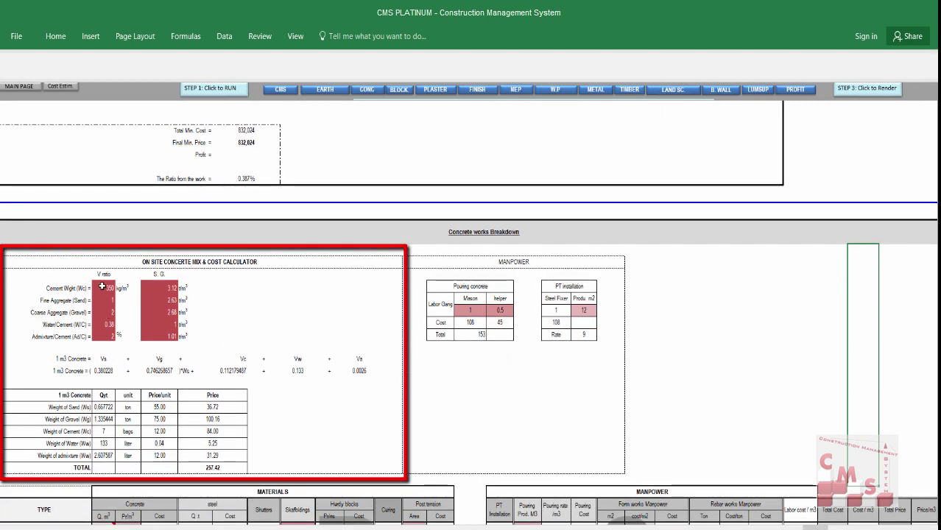
{"action": "left_click_drag", "start_coordinate": [103, 286], "coordinate": [100, 336]}
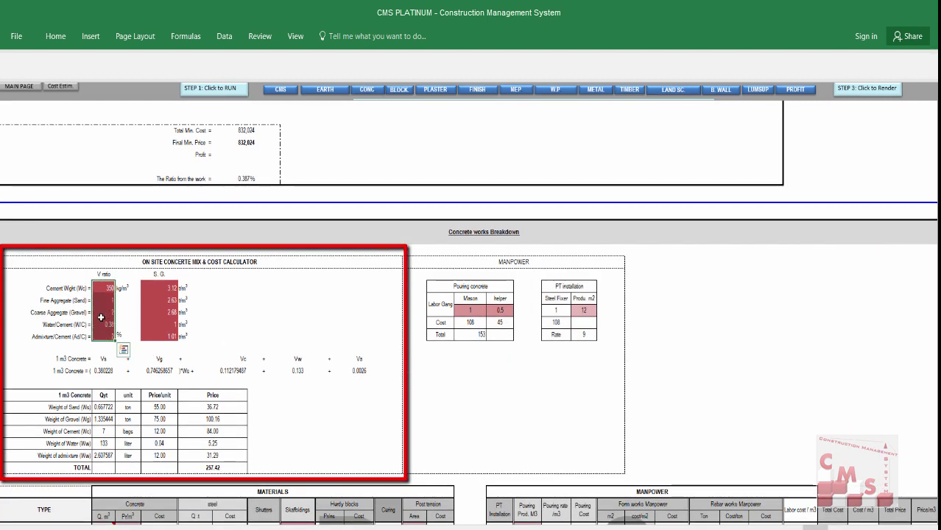
{"action": "left_click", "coordinate": [57, 289]}
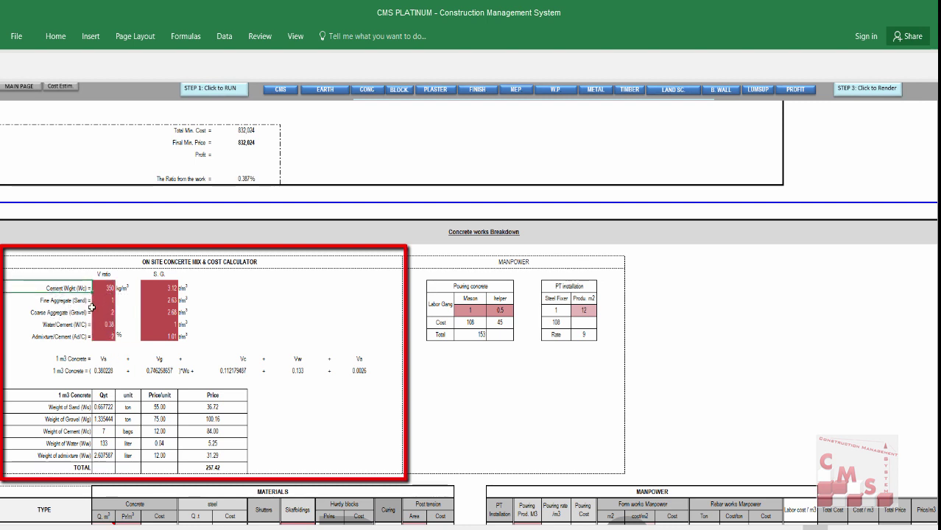
{"action": "left_click", "coordinate": [78, 303]}
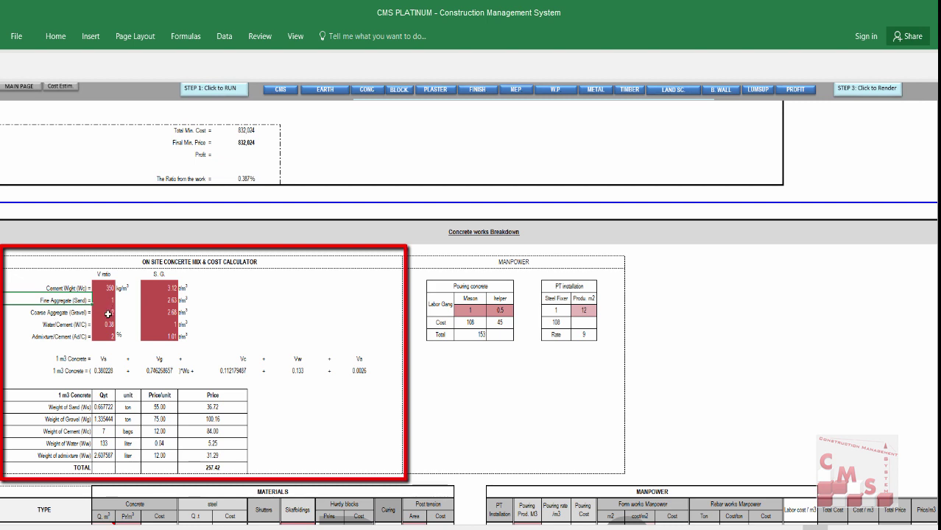
{"action": "left_click", "coordinate": [108, 313]}
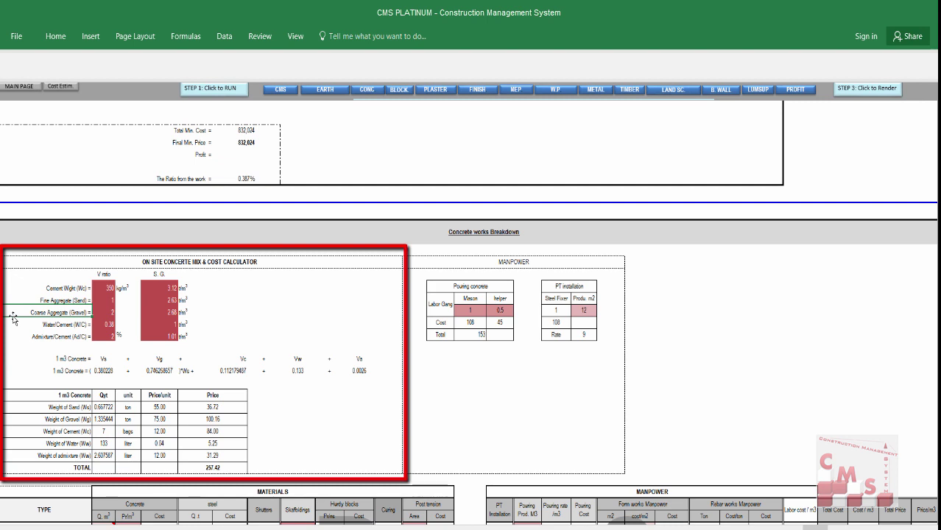
{"action": "left_click", "coordinate": [92, 327]}
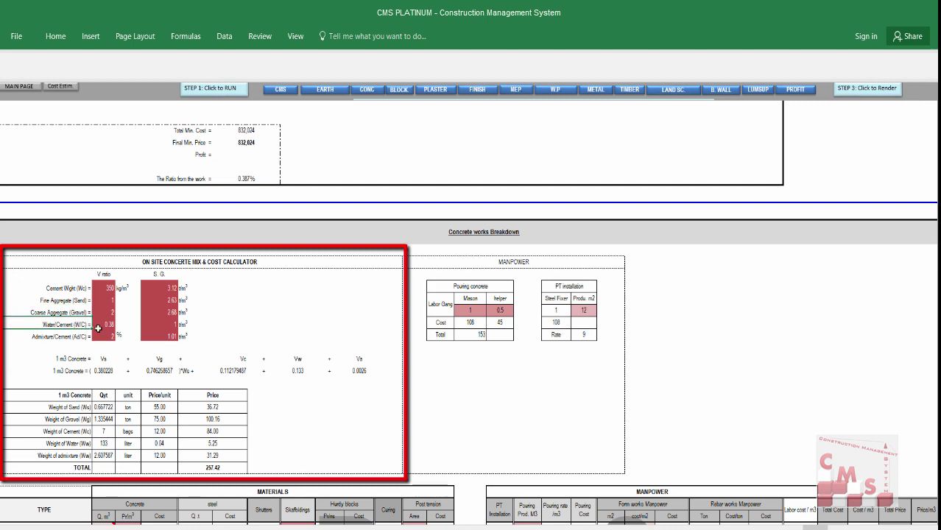
{"action": "left_click", "coordinate": [31, 327]}
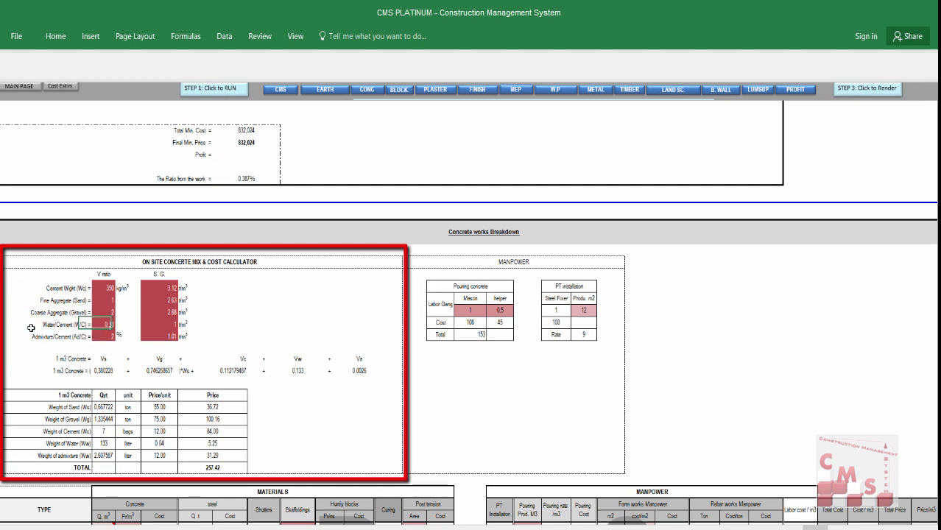
{"action": "left_click", "coordinate": [77, 339]}
{"action": "left_click", "coordinate": [112, 338]}
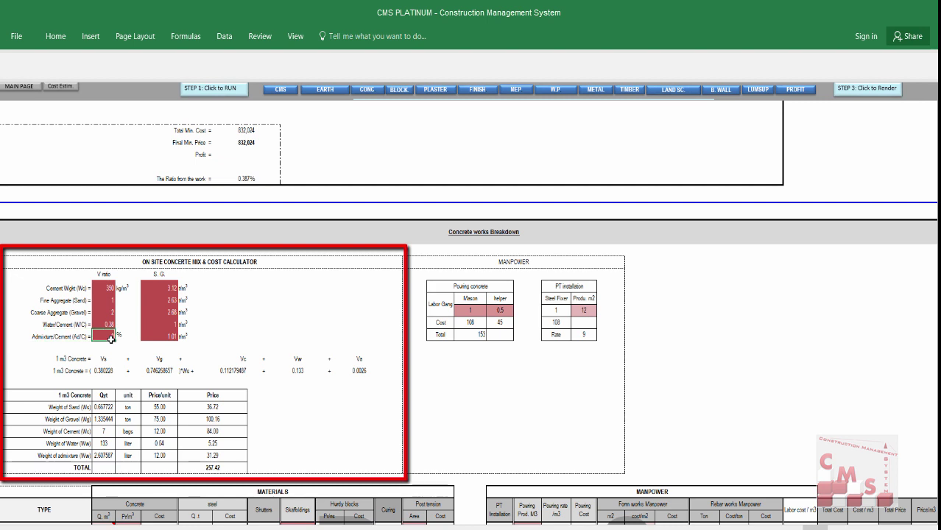
- Examine the specific gravity (S.G.) inputs of the on-site concrete mix calculator, from cement weight to admixture
{"action": "left_click", "coordinate": [165, 277]}
{"action": "left_click", "coordinate": [164, 289]}
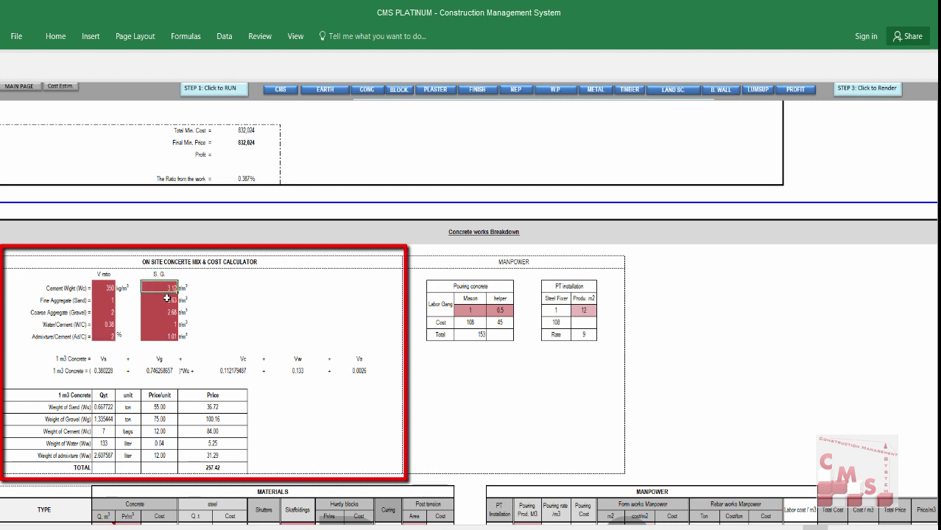
{"action": "left_click", "coordinate": [164, 301]}
{"action": "left_click", "coordinate": [167, 312]}
{"action": "left_click", "coordinate": [166, 325]}
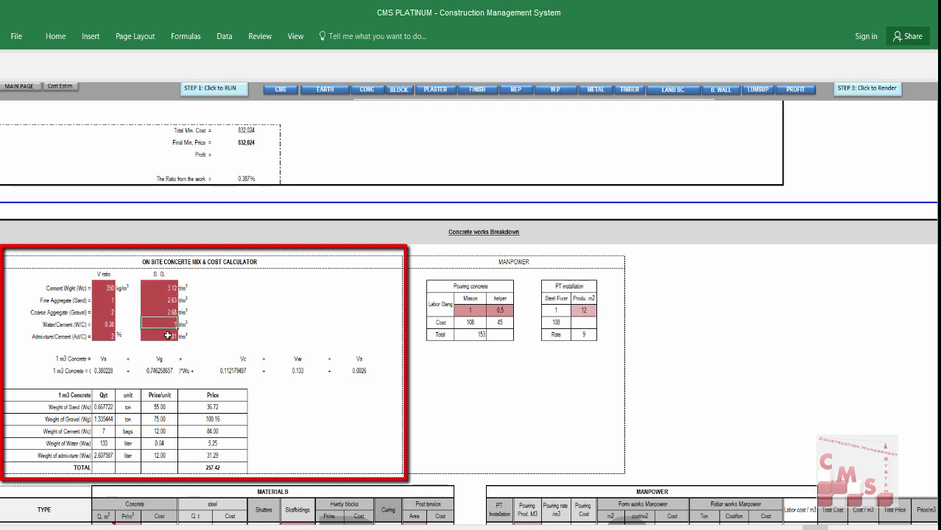
{"action": "left_click", "coordinate": [167, 337]}
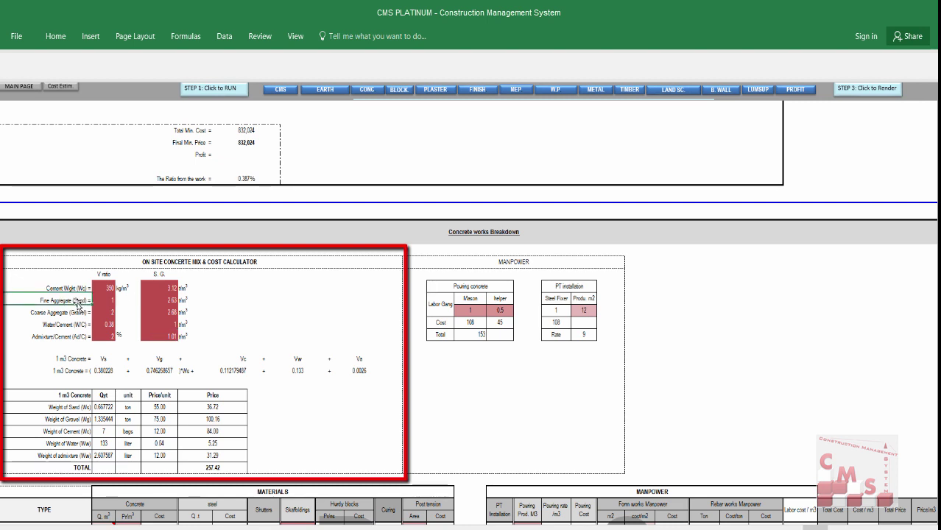
- Compare the V ratio and S.G. values of the sand, gravel, water and admixture rows in the mix calculator
{"action": "left_click", "coordinate": [152, 302]}
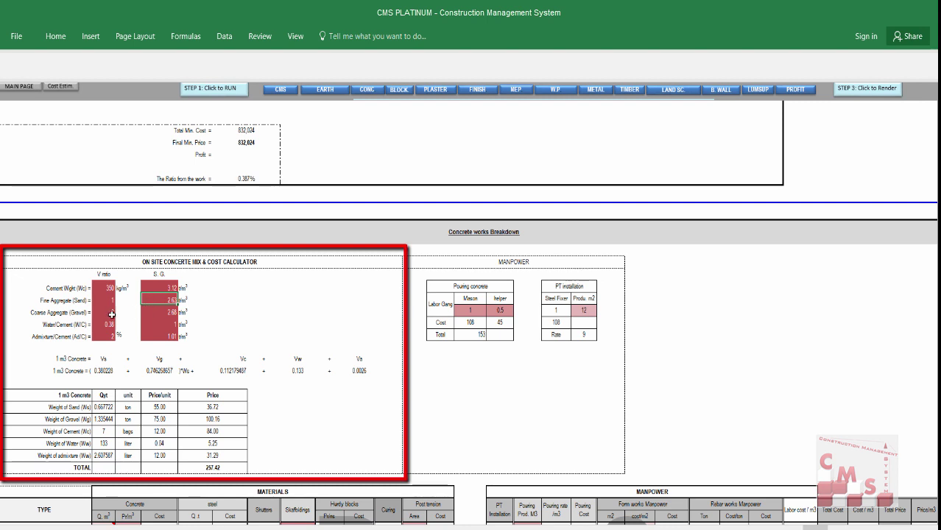
{"action": "left_click", "coordinate": [151, 324]}
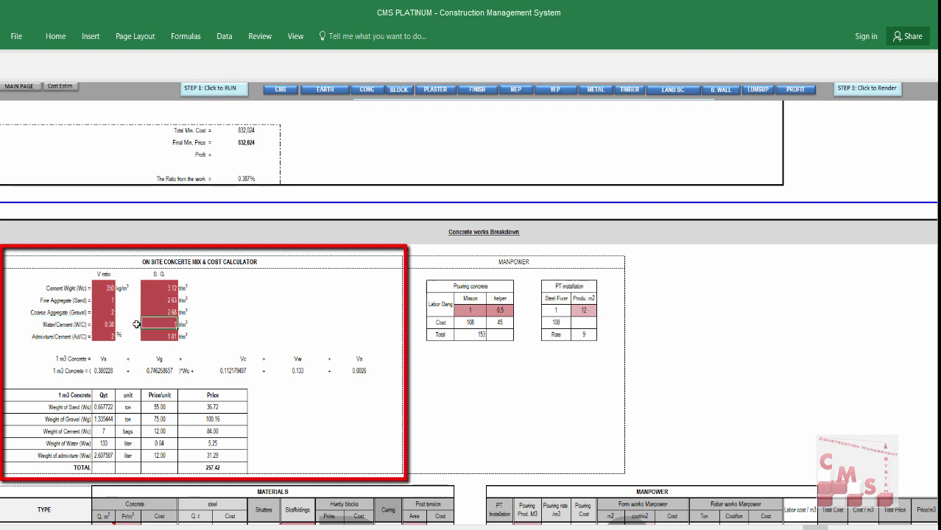
{"action": "left_click", "coordinate": [62, 337]}
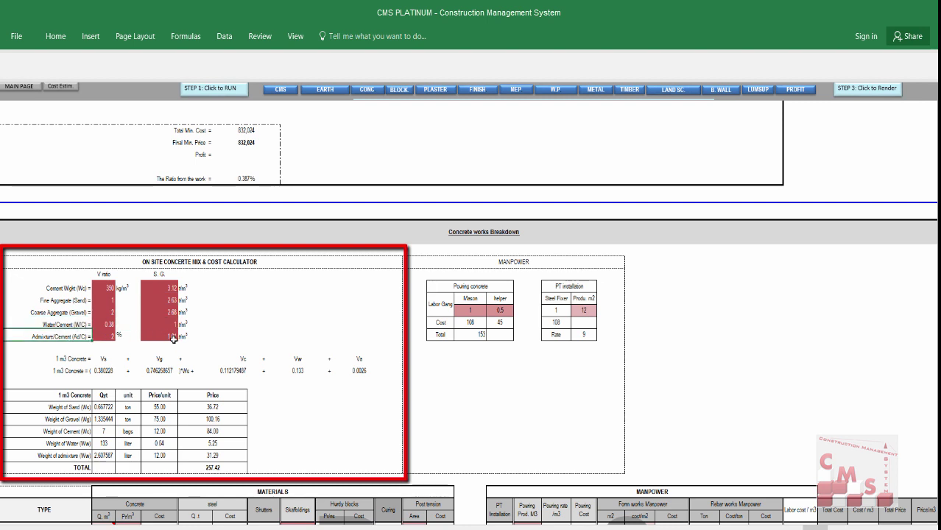
{"action": "left_click", "coordinate": [174, 338]}
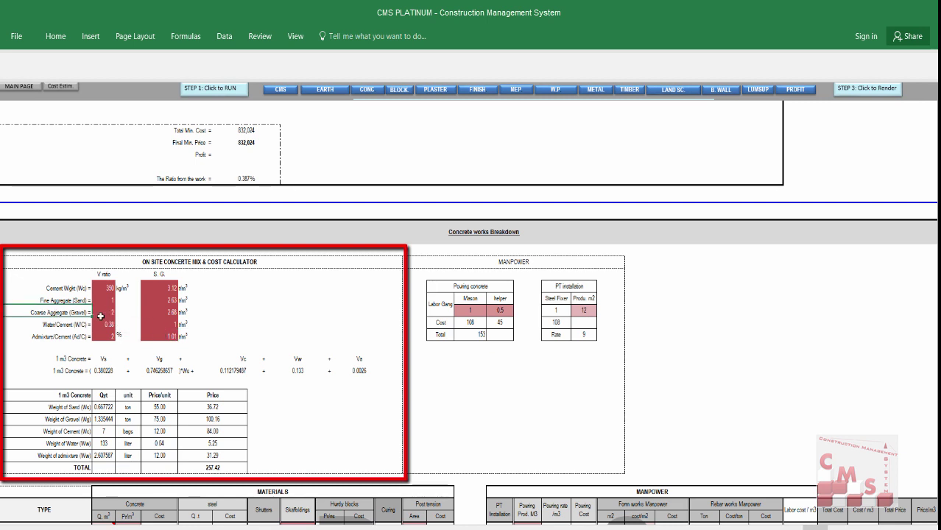
{"action": "left_click", "coordinate": [103, 315]}
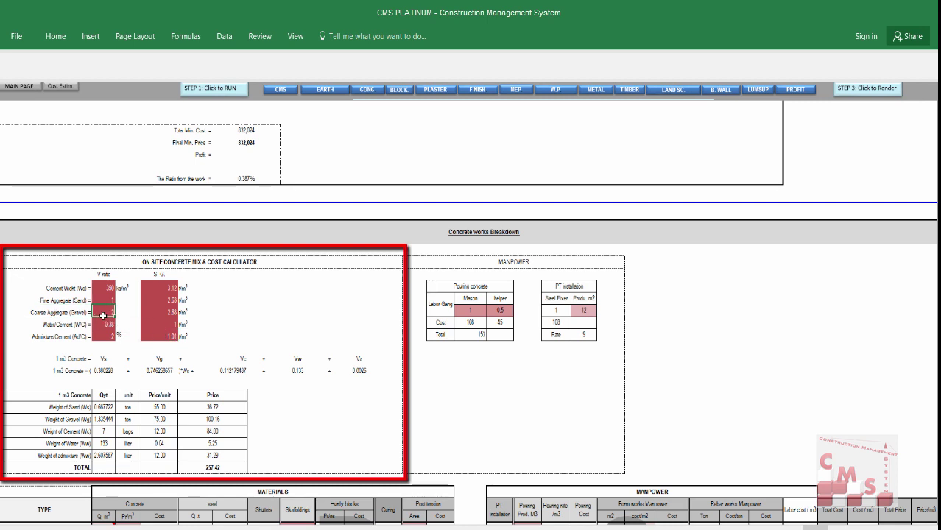
{"action": "left_click", "coordinate": [67, 301]}
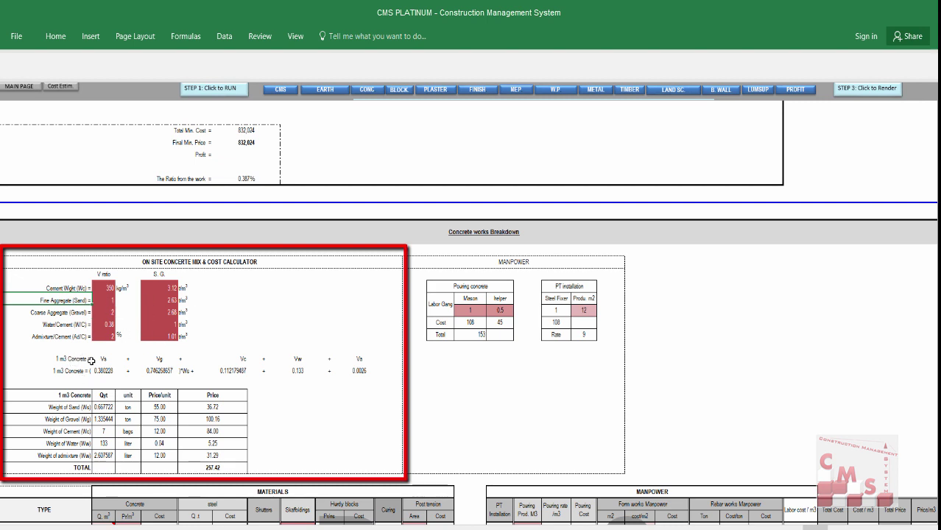
- Review the 1 m3 concrete table's material quantities, unit prices and total price
{"action": "left_click", "coordinate": [106, 408]}
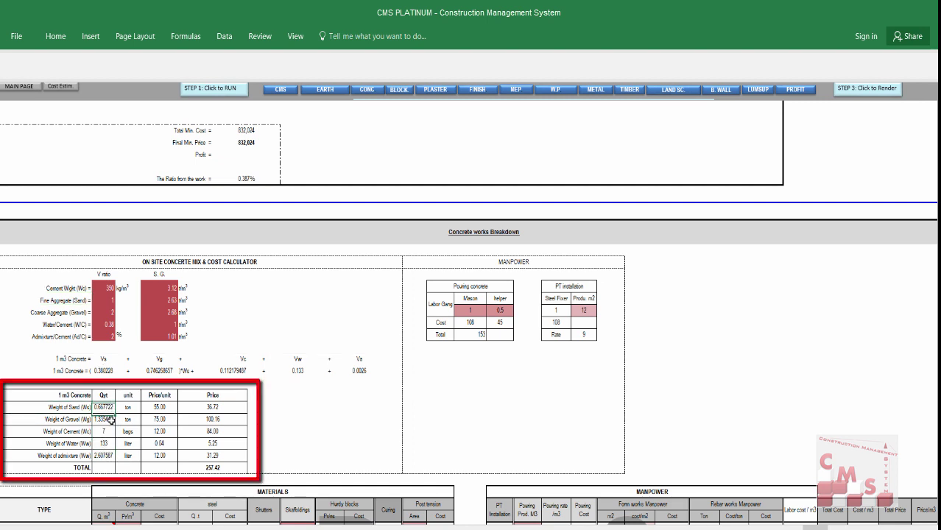
{"action": "left_click", "coordinate": [105, 419]}
{"action": "left_click", "coordinate": [105, 432]}
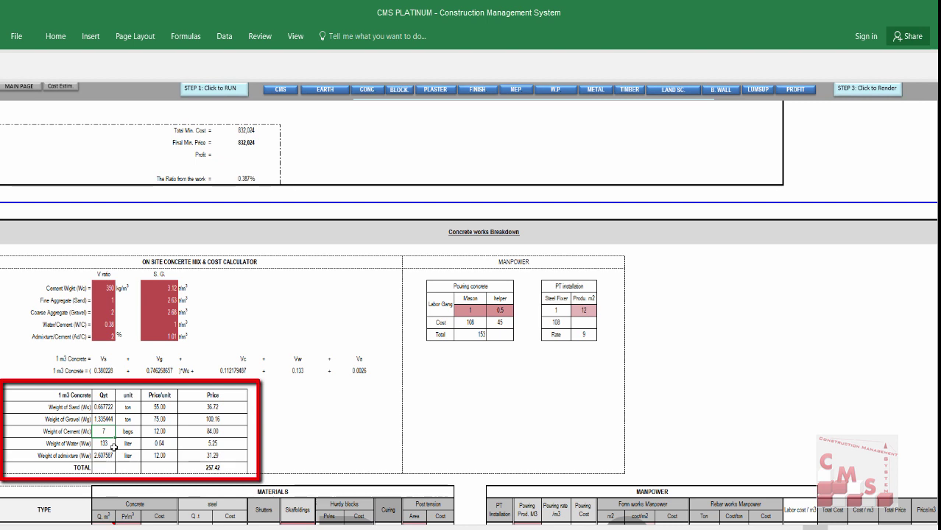
{"action": "left_click", "coordinate": [107, 443]}
{"action": "left_click", "coordinate": [109, 458]}
{"action": "left_click_drag", "start_coordinate": [159, 404], "coordinate": [160, 457]}
{"action": "left_click", "coordinate": [214, 469]}
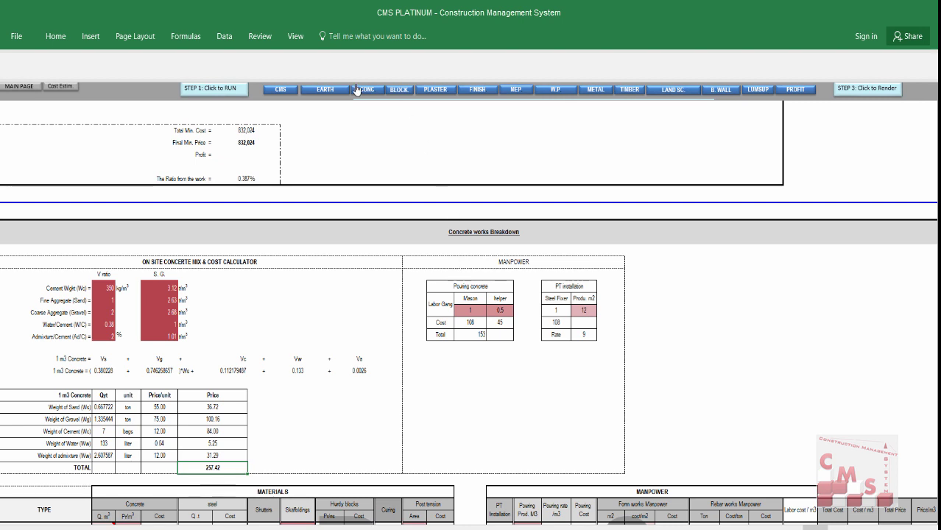
- Open the concrete price list under the resources prices' raw materials and check the whole price column
{"action": "left_click", "coordinate": [73, 92]}
{"action": "left_click", "coordinate": [119, 164]}
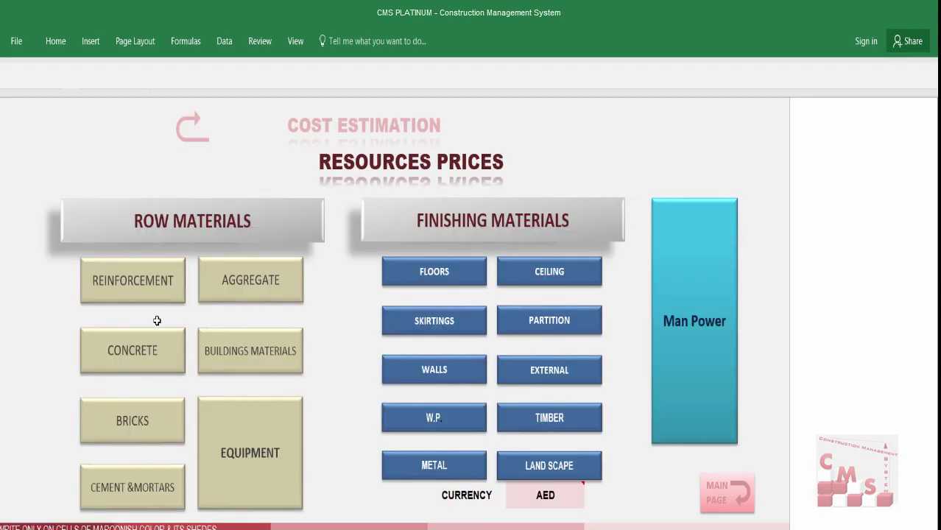
{"action": "left_click", "coordinate": [143, 357]}
{"action": "left_click_drag", "start_coordinate": [453, 265], "coordinate": [466, 453]}
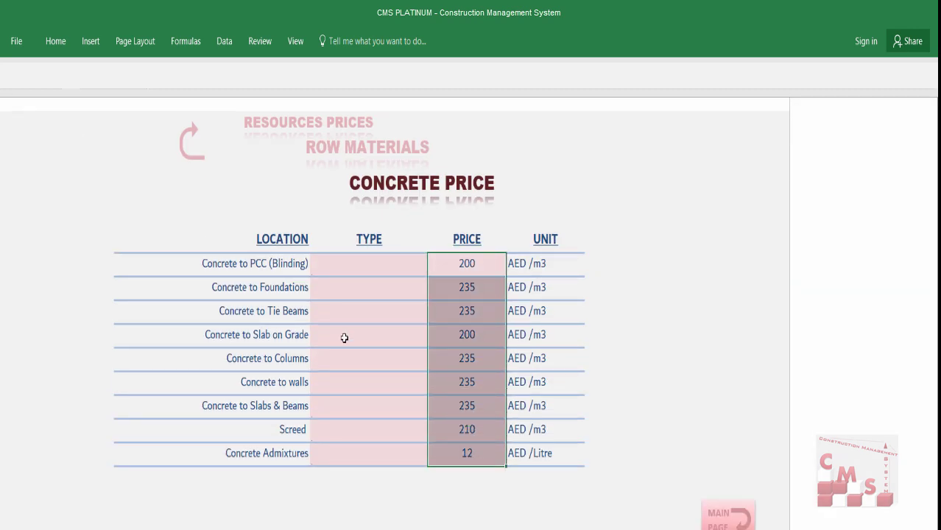
- Go through the concrete locations from PCC (Blinding) to Concrete Admixtures and check the prices from blinding to screed
{"action": "left_click", "coordinate": [215, 270]}
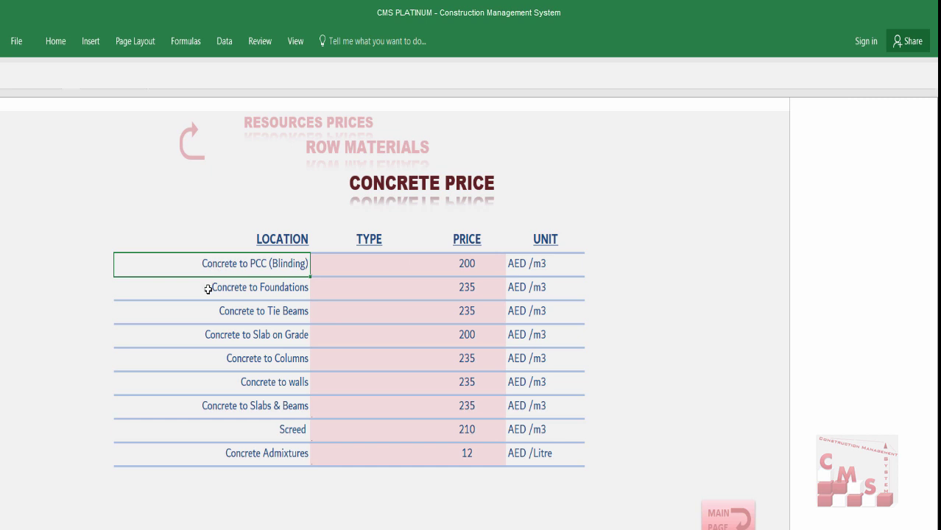
{"action": "left_click", "coordinate": [208, 290]}
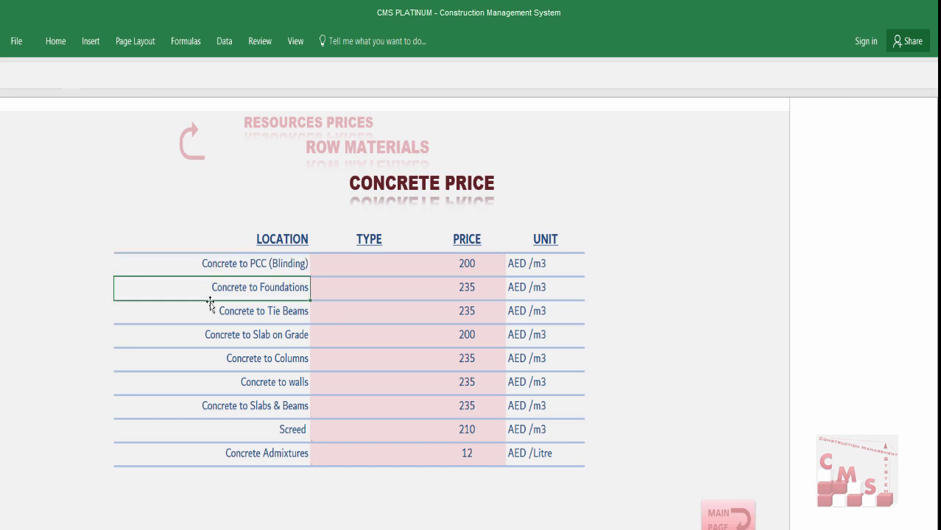
{"action": "left_click", "coordinate": [248, 315]}
{"action": "left_click", "coordinate": [253, 335]}
{"action": "left_click", "coordinate": [258, 361]}
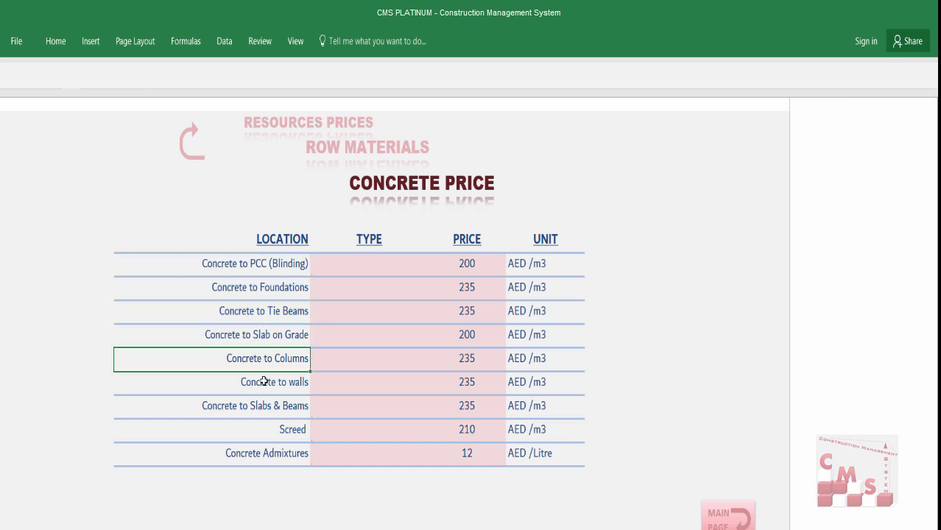
{"action": "left_click", "coordinate": [264, 381]}
{"action": "left_click", "coordinate": [275, 412]}
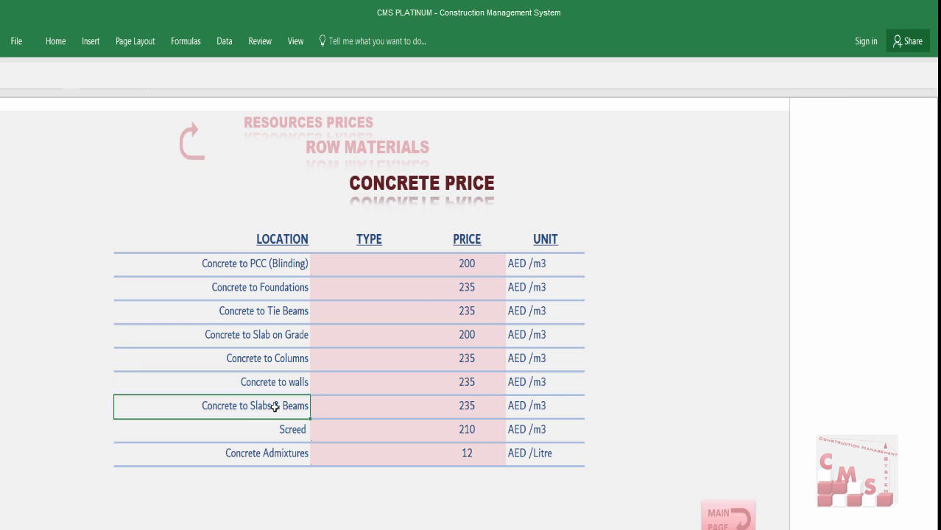
{"action": "left_click", "coordinate": [284, 431]}
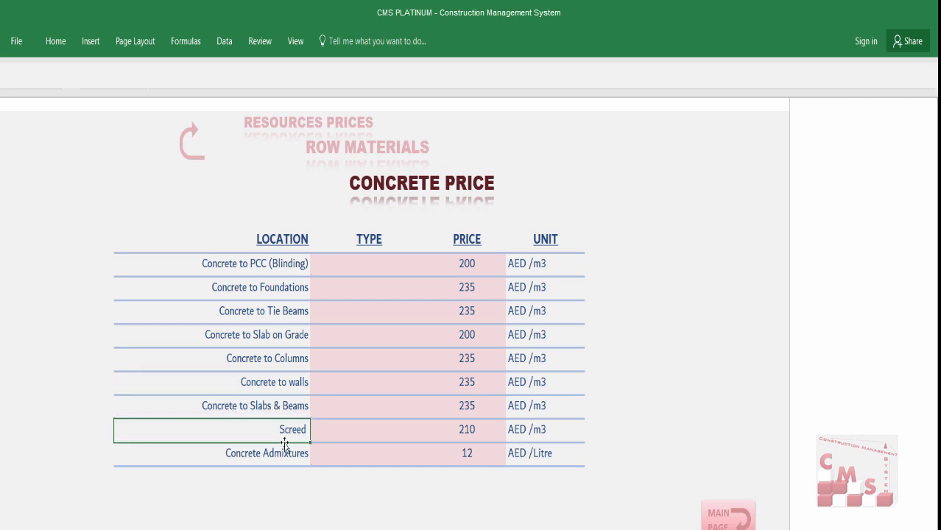
{"action": "left_click", "coordinate": [285, 456]}
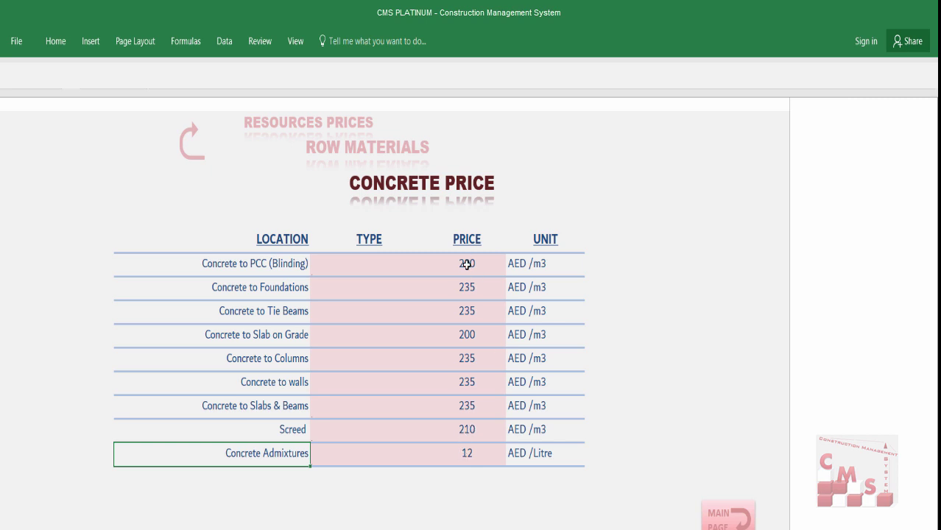
{"action": "left_click_drag", "start_coordinate": [467, 264], "coordinate": [473, 430]}
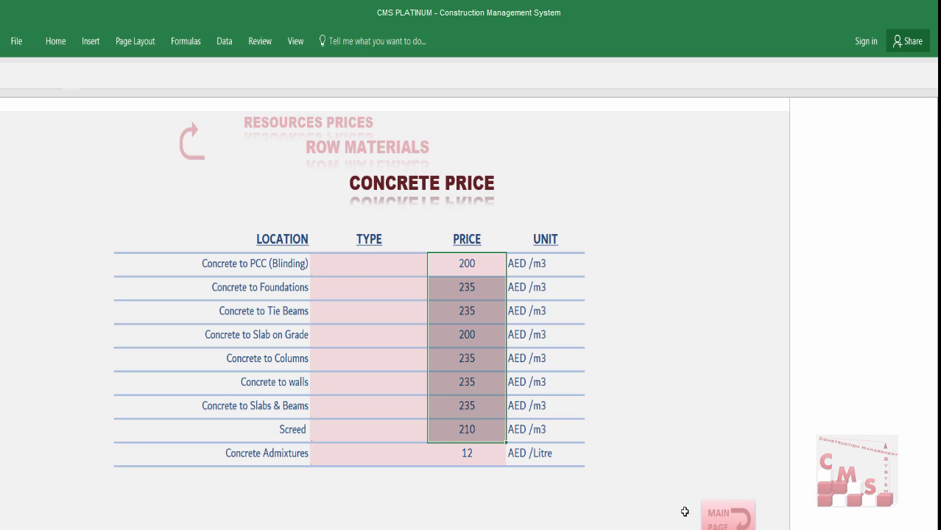
- Return to the Concrete works Breakdown and examine the pouring concrete manpower table's total cost and mason and helper gang
{"action": "left_click", "coordinate": [714, 515]}
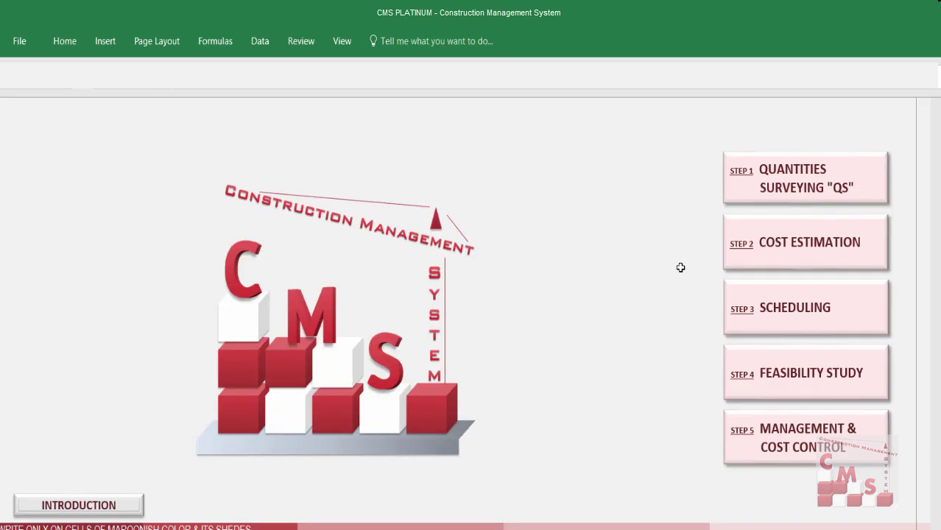
{"action": "left_click", "coordinate": [792, 257]}
{"action": "left_click", "coordinate": [375, 92]}
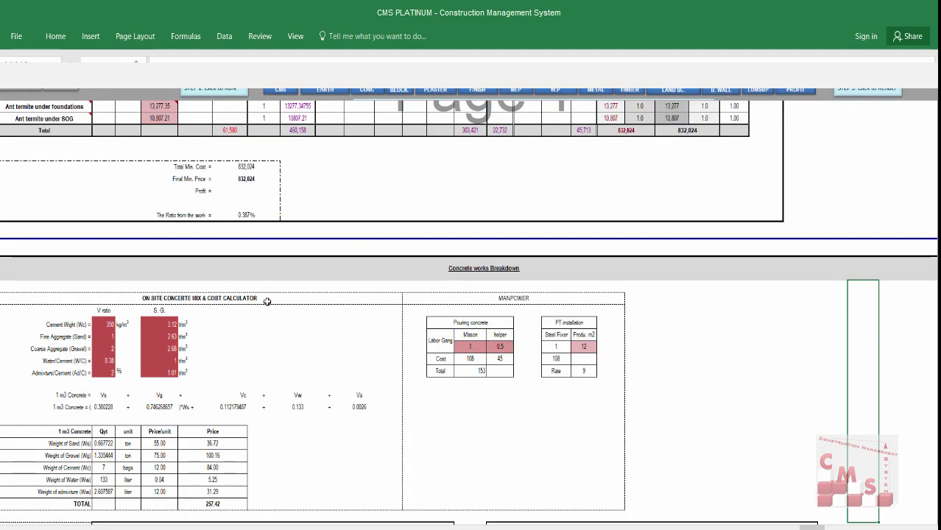
{"action": "scroll", "coordinate": [267, 300], "scroll_direction": "down", "scroll_amount": 1}
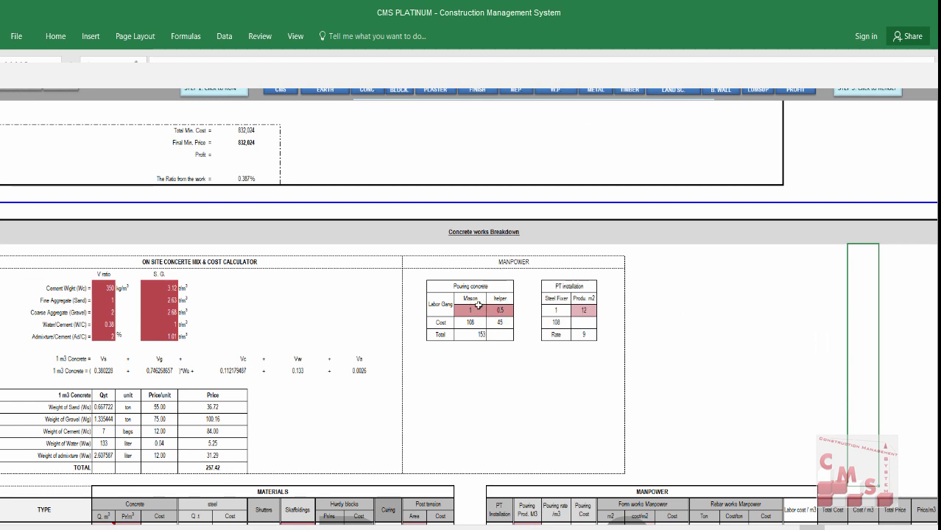
{"action": "left_click", "coordinate": [466, 335]}
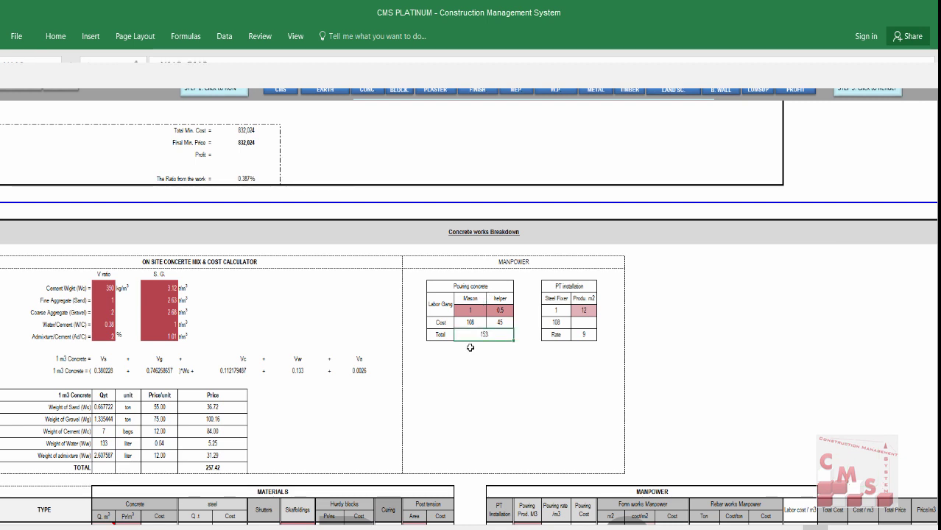
{"action": "left_click", "coordinate": [448, 313]}
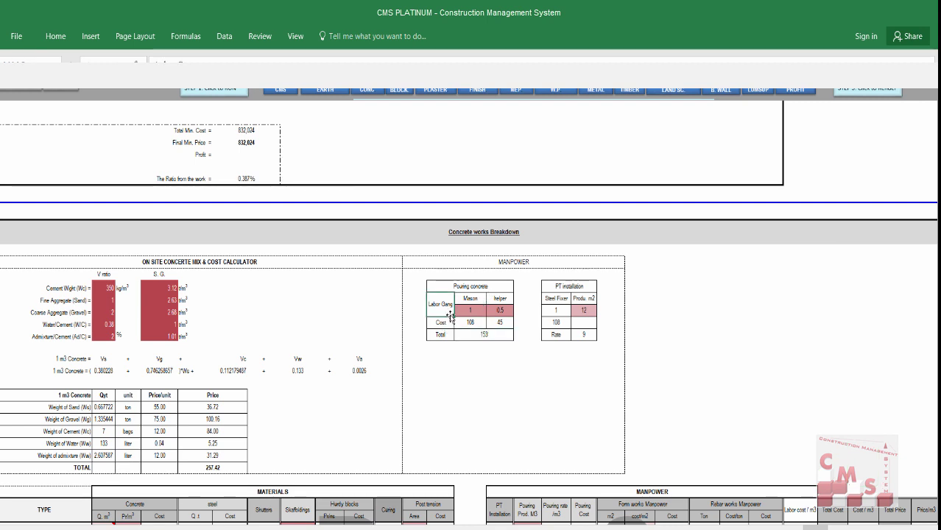
{"action": "left_click", "coordinate": [508, 311]}
{"action": "left_click_drag", "start_coordinate": [460, 310], "coordinate": [509, 311]}
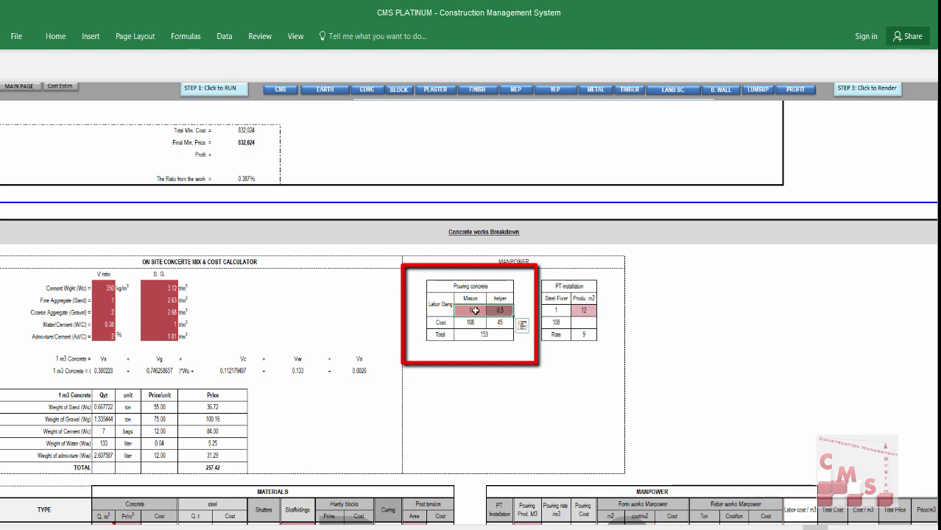
- Examine the pouring productivity column of the concrete activities and the PT installation table's productivity per m2
{"action": "scroll", "coordinate": [493, 348], "scroll_direction": "down", "scroll_amount": 5}
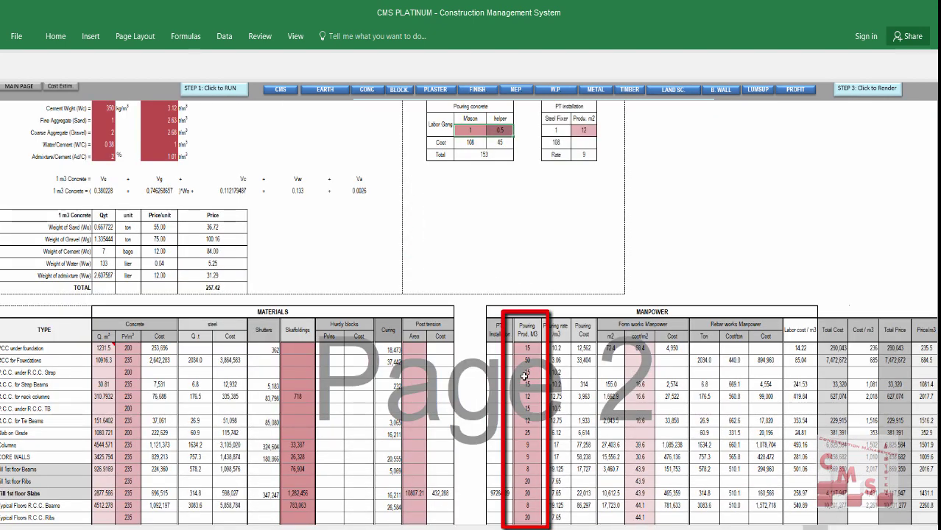
{"action": "left_click_drag", "start_coordinate": [527, 348], "coordinate": [527, 469]}
{"action": "scroll", "coordinate": [545, 294], "scroll_direction": "up", "scroll_amount": 1}
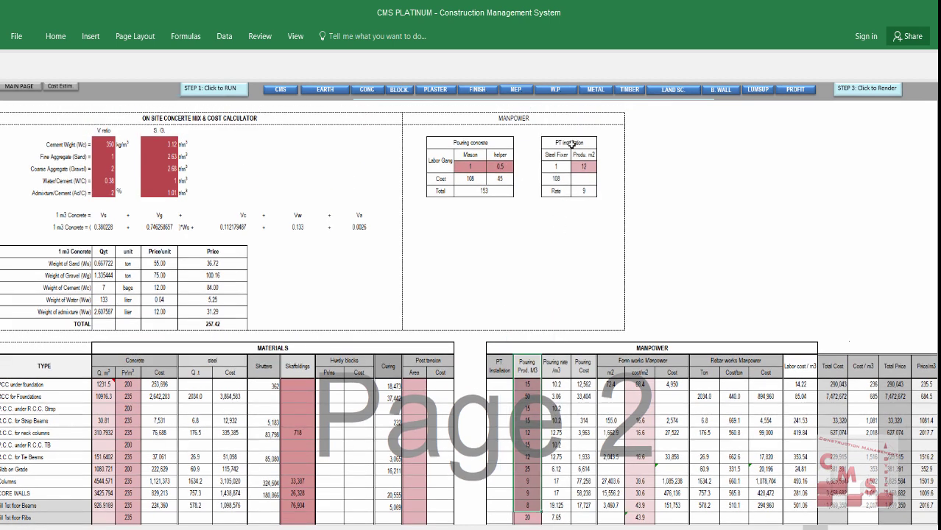
{"action": "left_click_drag", "start_coordinate": [571, 144], "coordinate": [573, 190]}
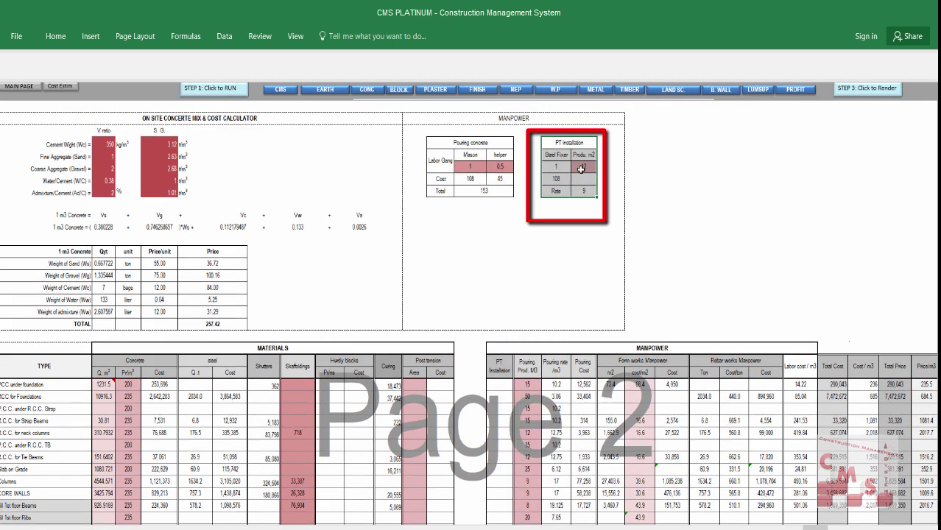
{"action": "left_click", "coordinate": [581, 170]}
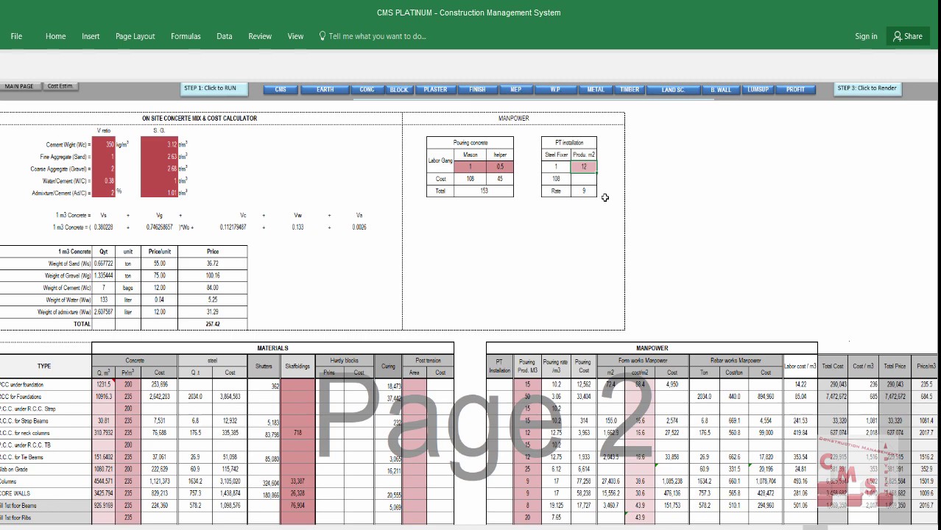
- Review the concrete works' TYPE list from PCC under foundation down to lintels
{"action": "scroll", "coordinate": [567, 214], "scroll_direction": "down", "scroll_amount": 3}
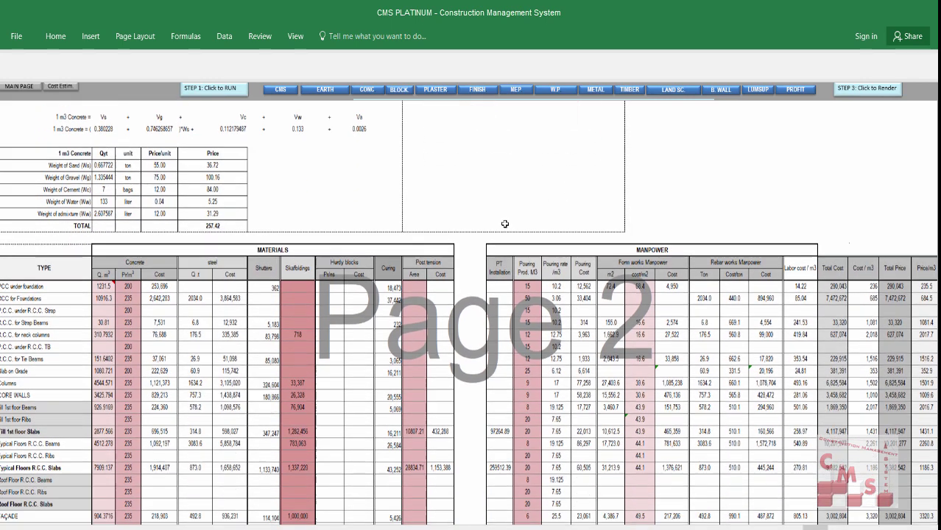
{"action": "scroll", "coordinate": [508, 224], "scroll_direction": "down", "scroll_amount": 2}
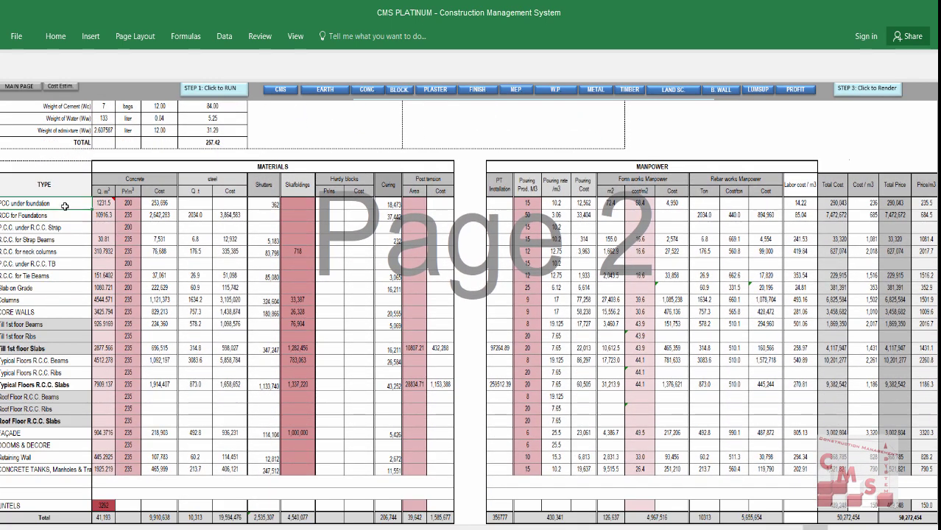
{"action": "mouse_move", "coordinate": [63, 204]}
{"action": "left_mouse_down"}
{"action": "mouse_move", "coordinate": [75, 346]}
{"action": "mouse_move", "coordinate": [73, 509]}
{"action": "left_mouse_up"}
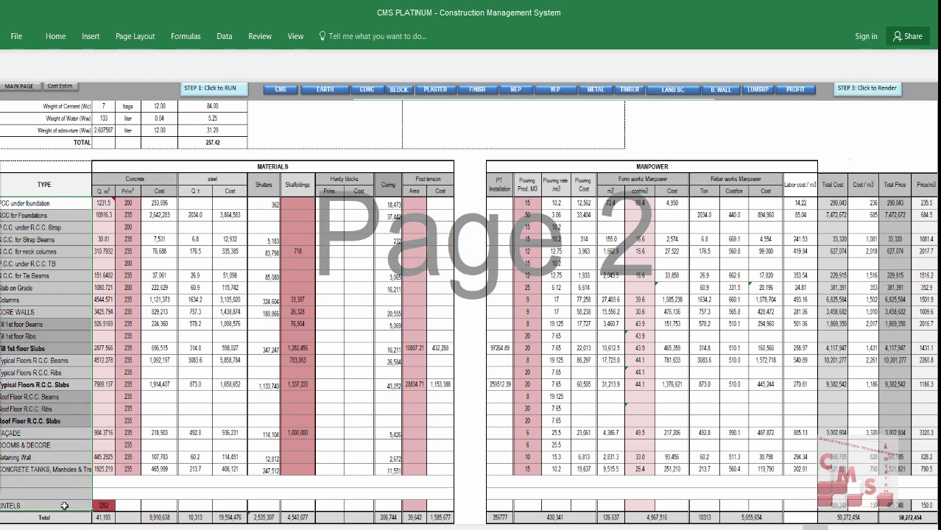
{"action": "left_click", "coordinate": [76, 202]}
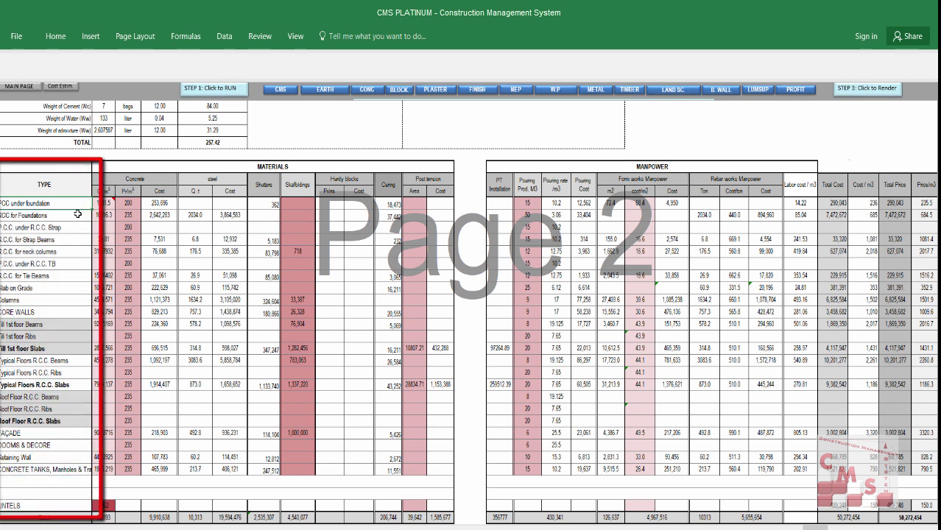
- Go through the concrete activity types from RCC for Foundations down to CORE WALLS
{"action": "left_click", "coordinate": [78, 216]}
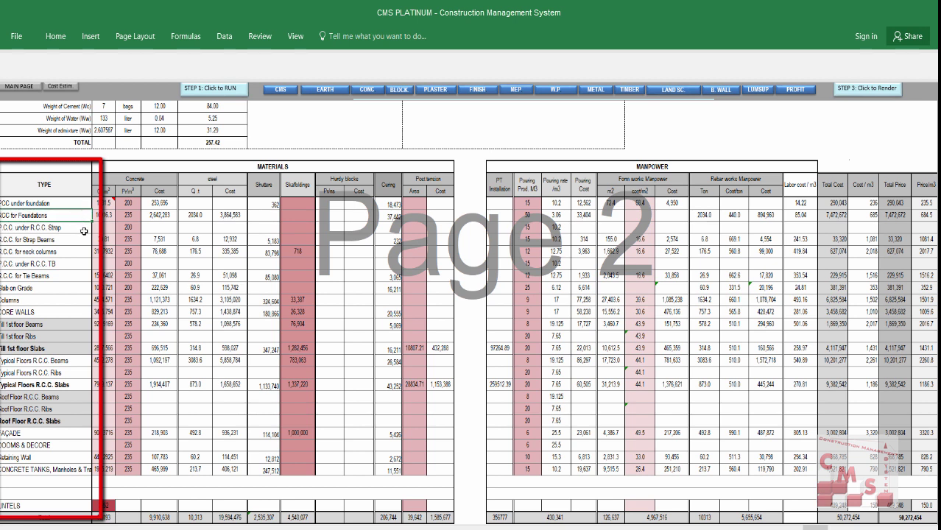
{"action": "left_click", "coordinate": [81, 229]}
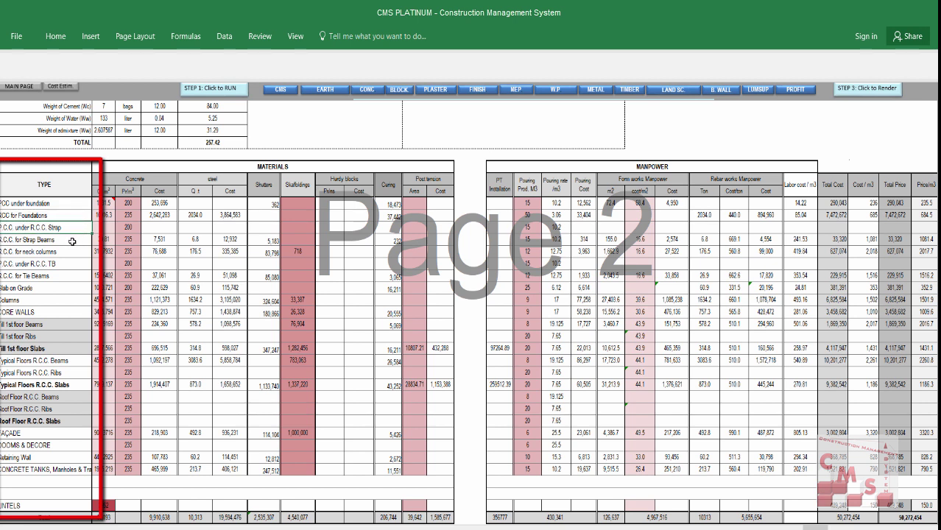
{"action": "left_click", "coordinate": [72, 241]}
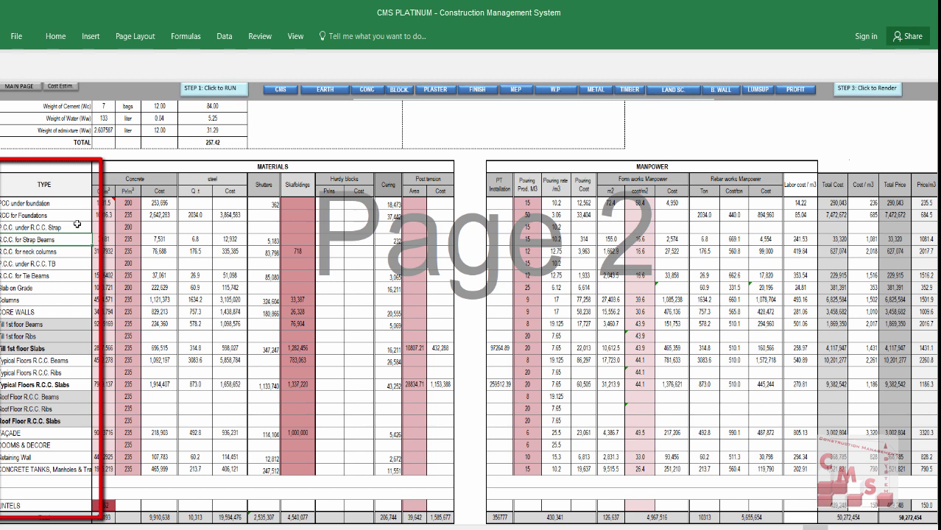
{"action": "left_click", "coordinate": [67, 254]}
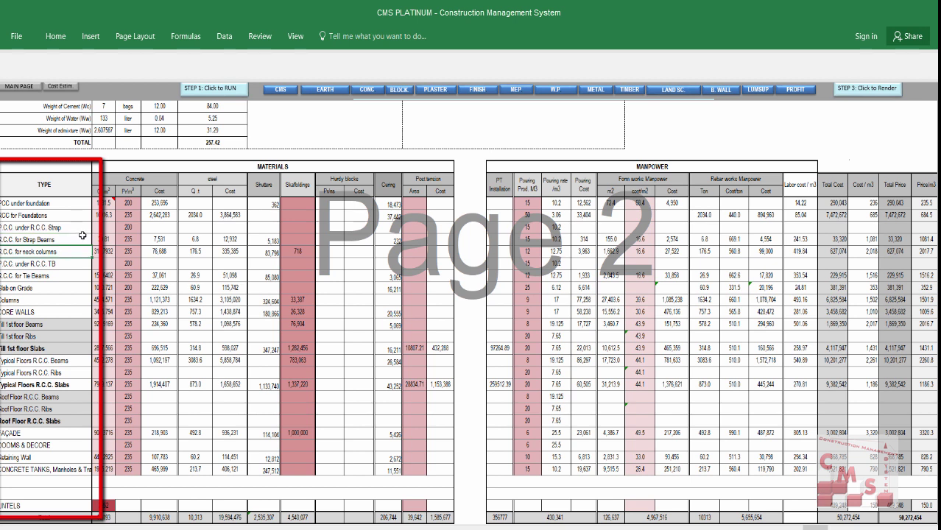
{"action": "left_click", "coordinate": [67, 263]}
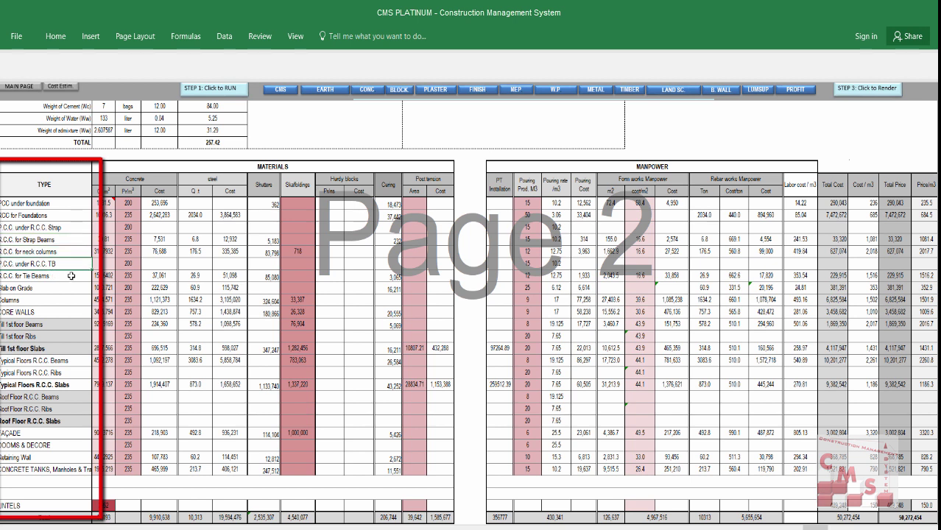
{"action": "left_click", "coordinate": [71, 275]}
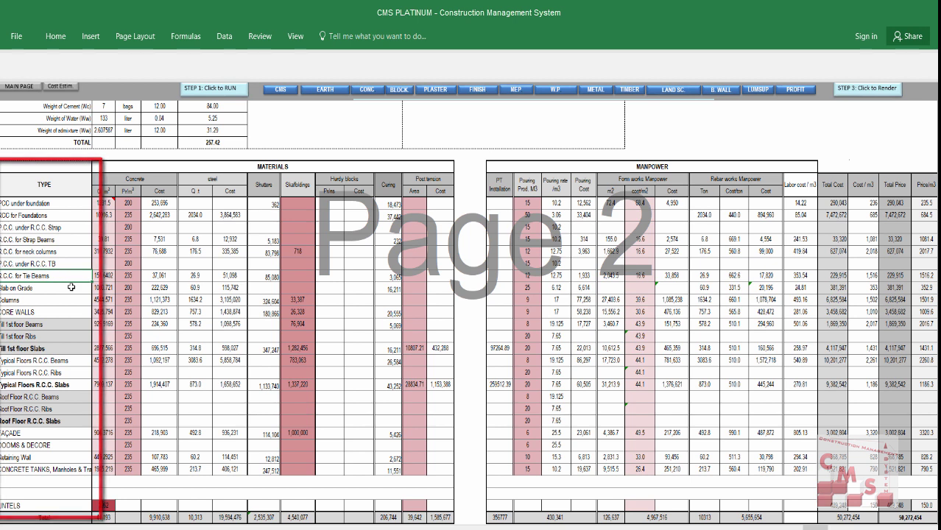
{"action": "left_click", "coordinate": [71, 288]}
{"action": "left_click", "coordinate": [68, 302]}
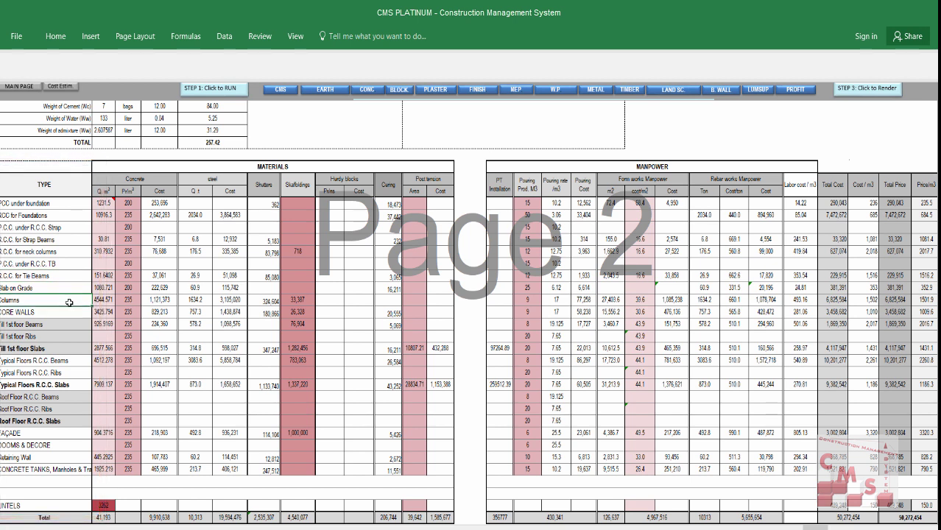
{"action": "left_click", "coordinate": [69, 312]}
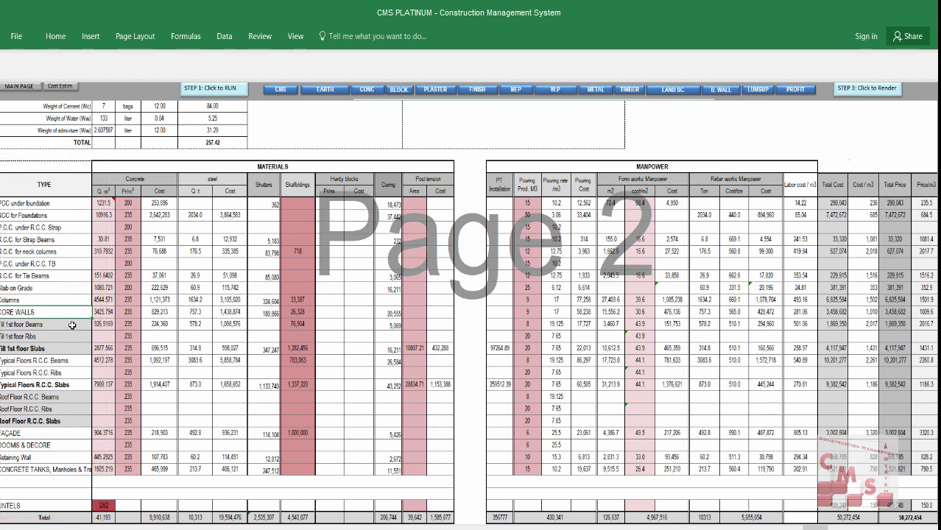
- Rename the three "Till 1st floor" types as "Till Mizz/podium floor" Beams, Ribs and Slabs
{"action": "left_click", "coordinate": [72, 325]}
{"action": "type", "text": "Fill Mizz/podium floor Beams Fill Mizz/podium floor Ribs Fill Mizz/podium floor Slabs"}
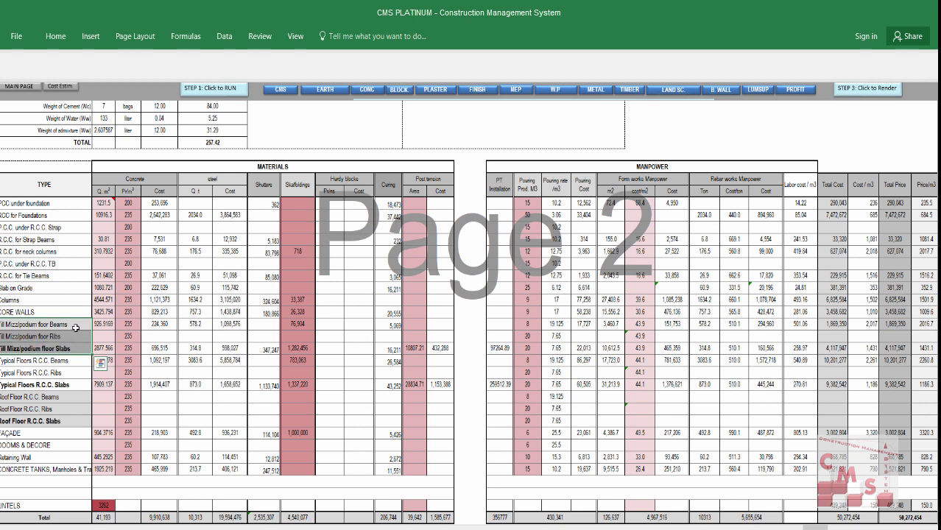
- Review the remaining concrete types from the typical floor beams through the roof floor and façade to the concrete tanks
{"action": "left_click", "coordinate": [77, 364]}
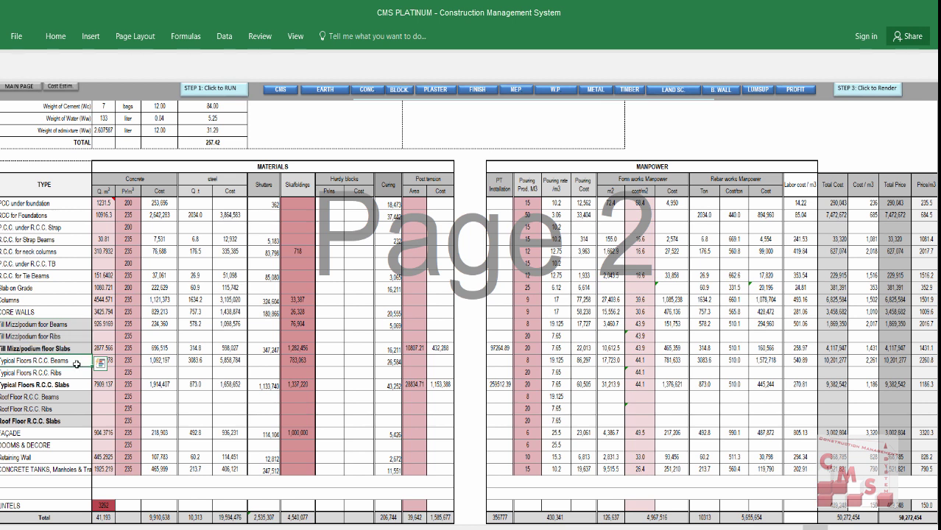
{"action": "left_click_drag", "start_coordinate": [77, 368], "coordinate": [76, 384]}
{"action": "key", "text": "ctrl+v"}
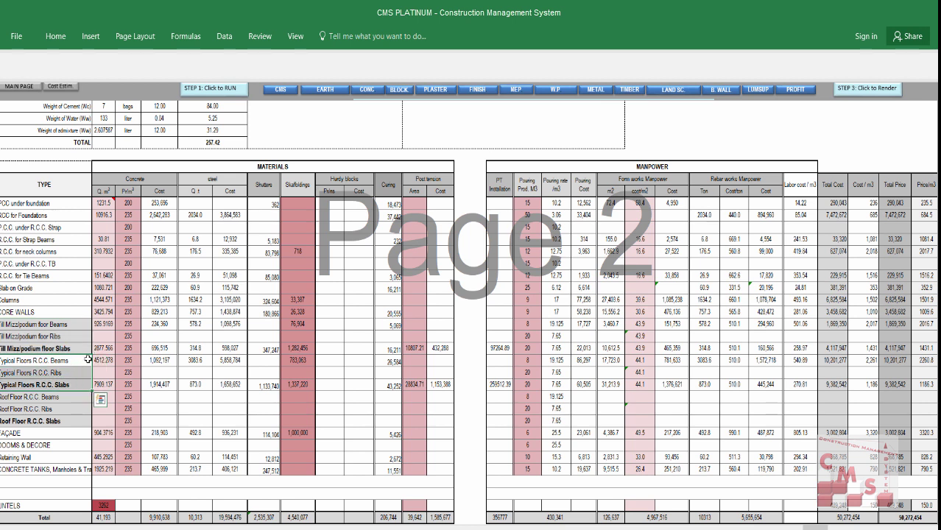
{"action": "left_click_drag", "start_coordinate": [49, 397], "coordinate": [61, 469]}
{"action": "key", "text": "ctrl+v"}
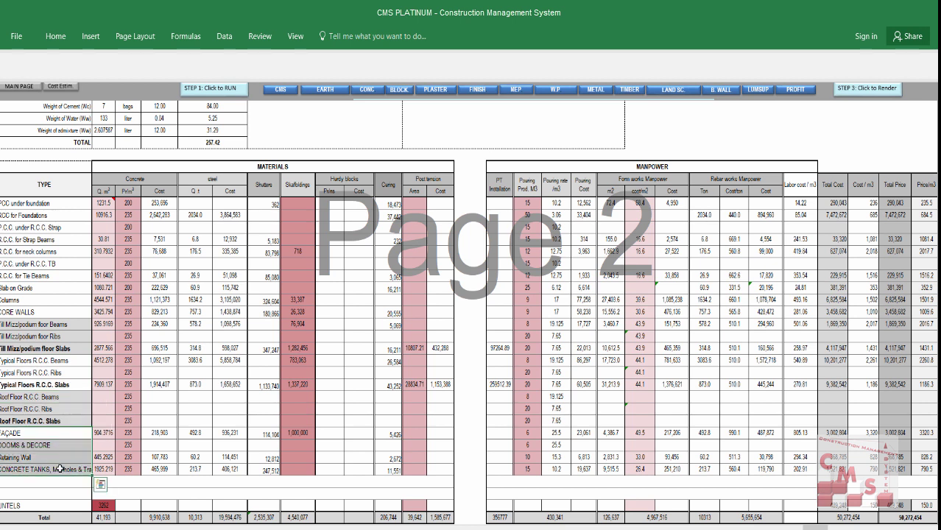
{"action": "key", "text": "ctrl+v"}
{"action": "key", "text": "Escape"}
- Open the Core Walls & Special Concrete sheet from the quantity surveying structure works and examine its FAÇADE section
{"action": "left_click", "coordinate": [20, 87]}
{"action": "left_click", "coordinate": [729, 186]}
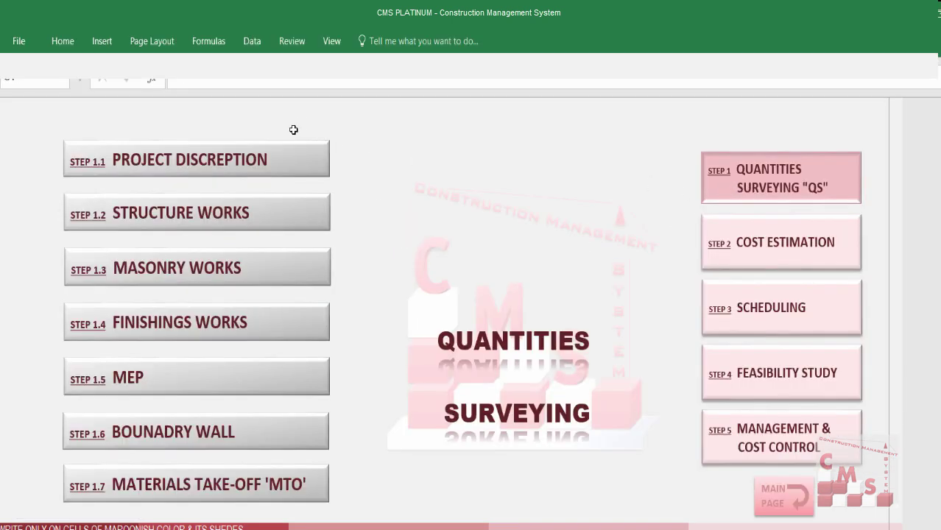
{"action": "left_click", "coordinate": [299, 212]}
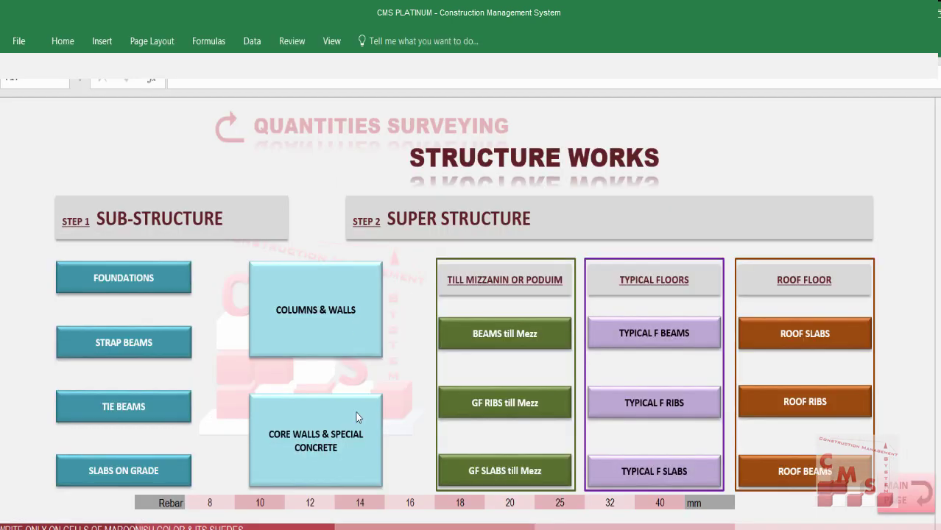
{"action": "left_click", "coordinate": [293, 442]}
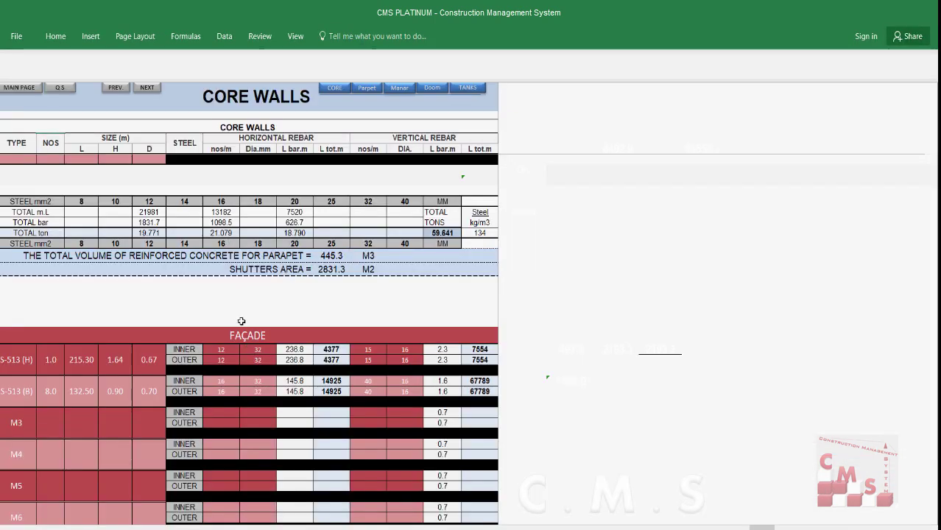
{"action": "scroll", "coordinate": [234, 316], "scroll_direction": "up", "scroll_amount": 5}
{"action": "scroll", "coordinate": [229, 324], "scroll_direction": "down", "scroll_amount": 6}
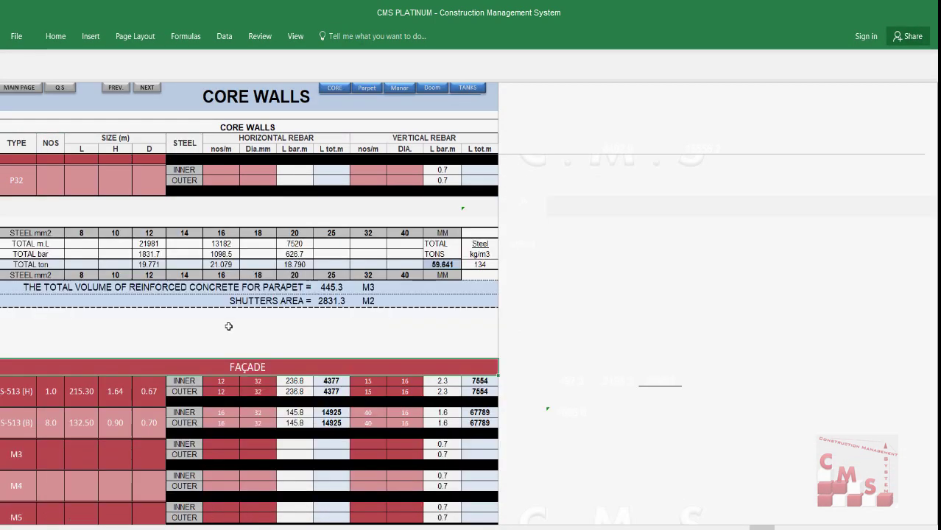
{"action": "scroll", "coordinate": [229, 326], "scroll_direction": "down", "scroll_amount": 2}
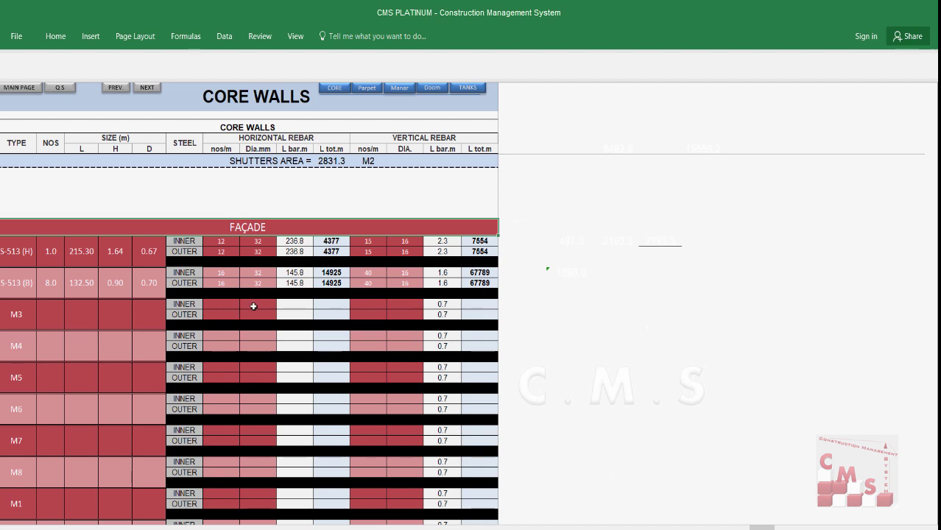
- Examine the Retaining Wall and DOOMS & DECORE sections of the CORE WALLS sheet
{"action": "left_click", "coordinate": [365, 90]}
{"action": "scroll", "coordinate": [346, 122], "scroll_direction": "down", "scroll_amount": 3}
{"action": "left_click", "coordinate": [337, 126]}
{"action": "scroll", "coordinate": [258, 323], "scroll_direction": "down", "scroll_amount": 8}
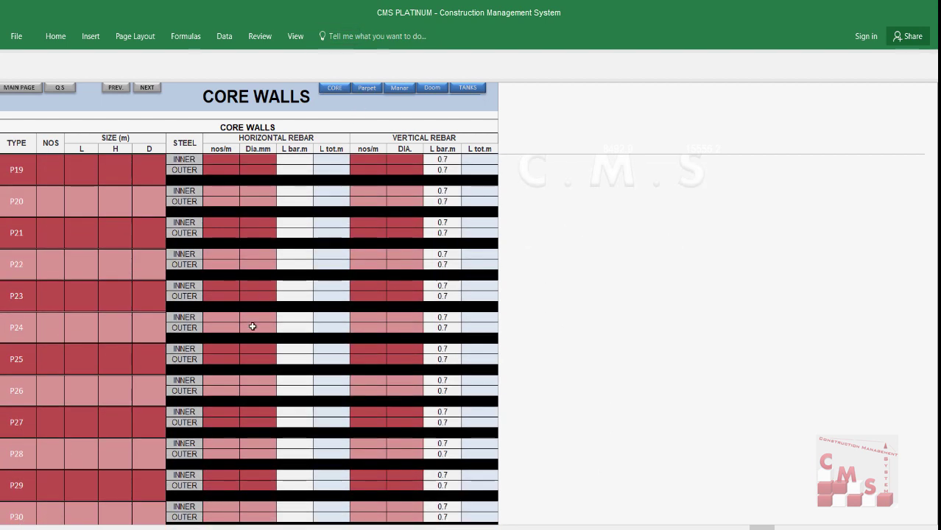
{"action": "scroll", "coordinate": [272, 228], "scroll_direction": "up", "scroll_amount": 10}
{"action": "left_click", "coordinate": [367, 87]}
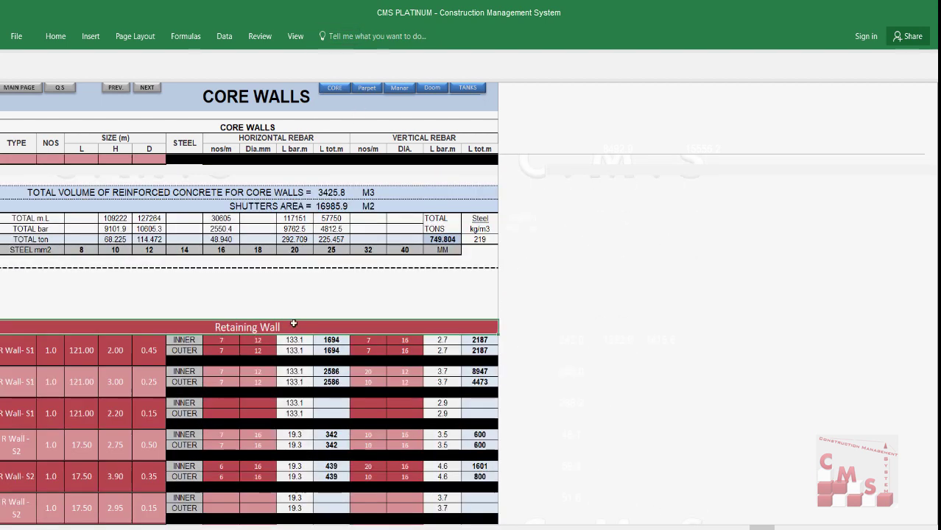
{"action": "scroll", "coordinate": [321, 250], "scroll_direction": "down", "scroll_amount": 10}
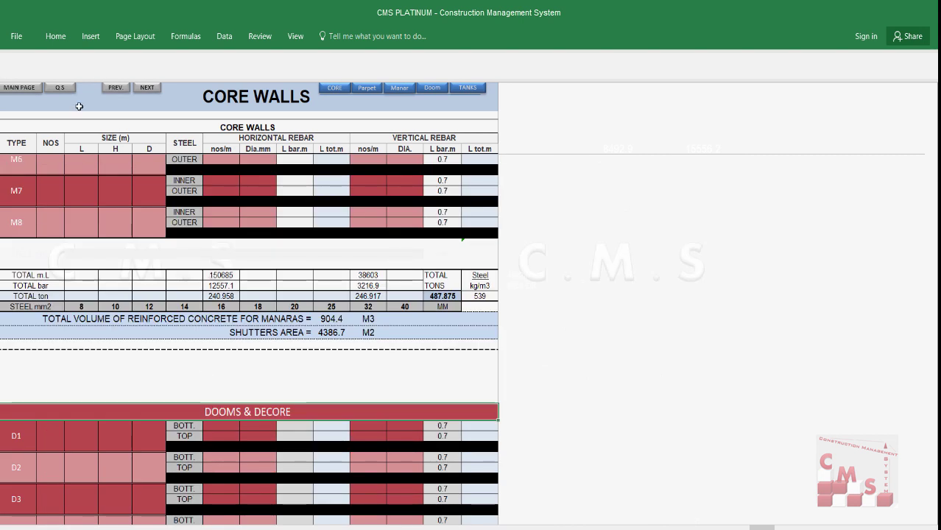
- Return to the concrete works breakdown and examine the concrete quantity, price per m3 and cost of every type
{"action": "key", "text": "ctrl+Page_Down"}
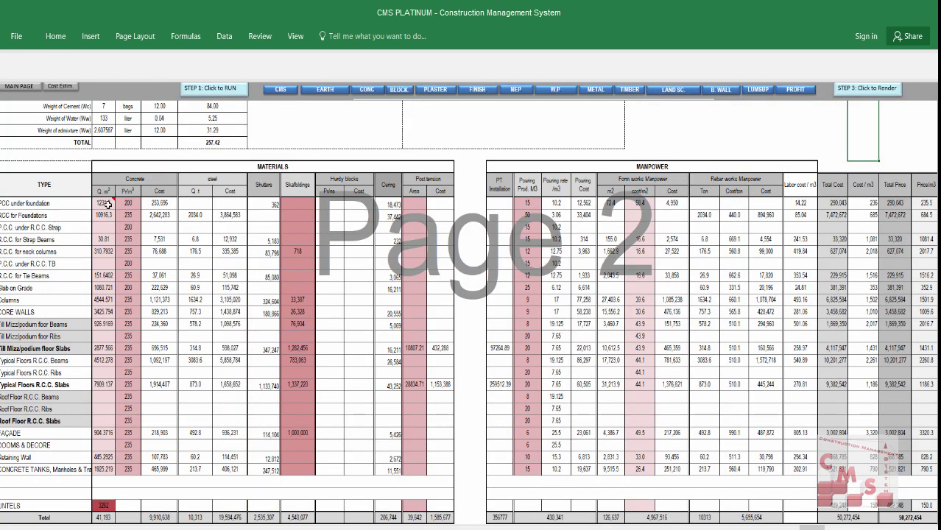
{"action": "mouse_move", "coordinate": [108, 205]}
{"action": "left_click_drag", "start_coordinate": [107, 203], "coordinate": [102, 473]}
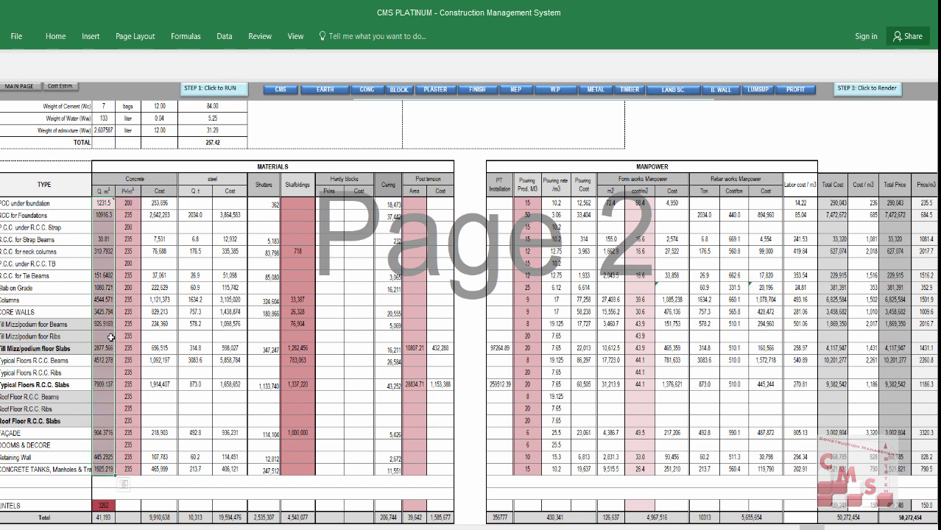
{"action": "left_click", "coordinate": [129, 204]}
{"action": "left_click_drag", "start_coordinate": [131, 227], "coordinate": [129, 473]}
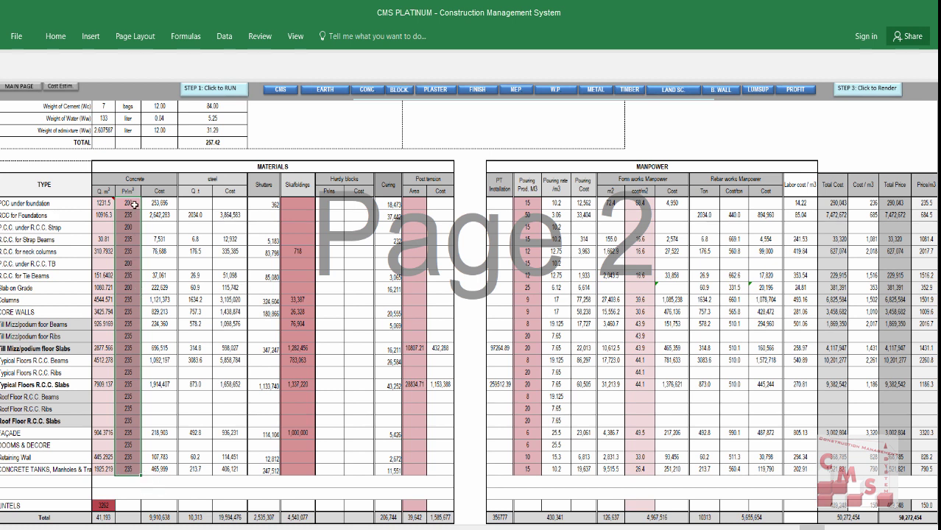
{"action": "left_click_drag", "start_coordinate": [134, 205], "coordinate": [123, 463]}
{"action": "left_click_drag", "start_coordinate": [126, 215], "coordinate": [123, 469]}
{"action": "left_click_drag", "start_coordinate": [165, 203], "coordinate": [175, 470]}
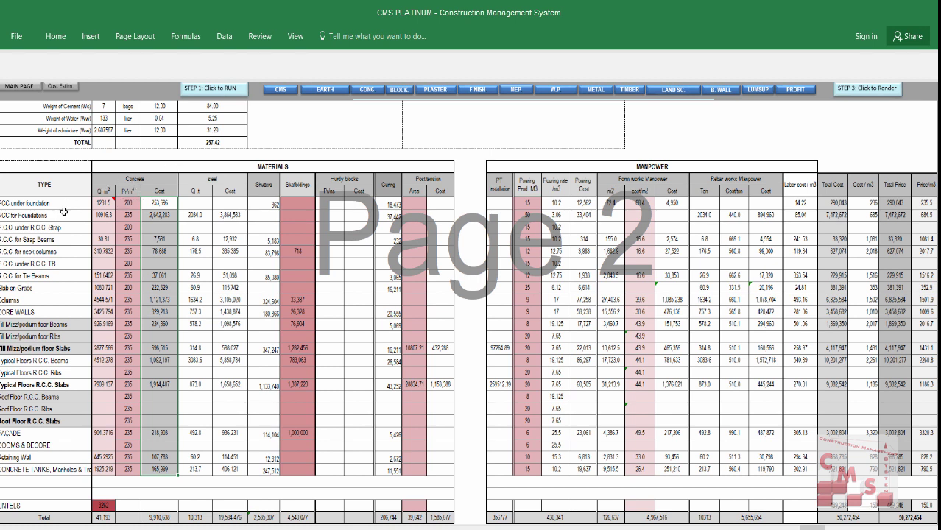
- Review the breakdown table's main parts: the TYPE list, the MATERIALS section and the MANPOWER section
{"action": "left_click_drag", "start_coordinate": [65, 203], "coordinate": [67, 470]}
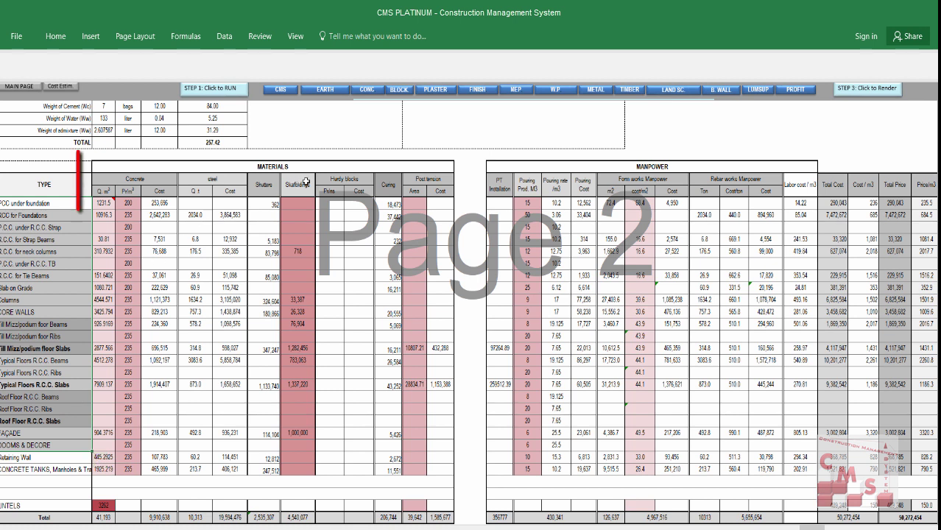
{"action": "left_click", "coordinate": [403, 172]}
{"action": "left_click", "coordinate": [669, 168]}
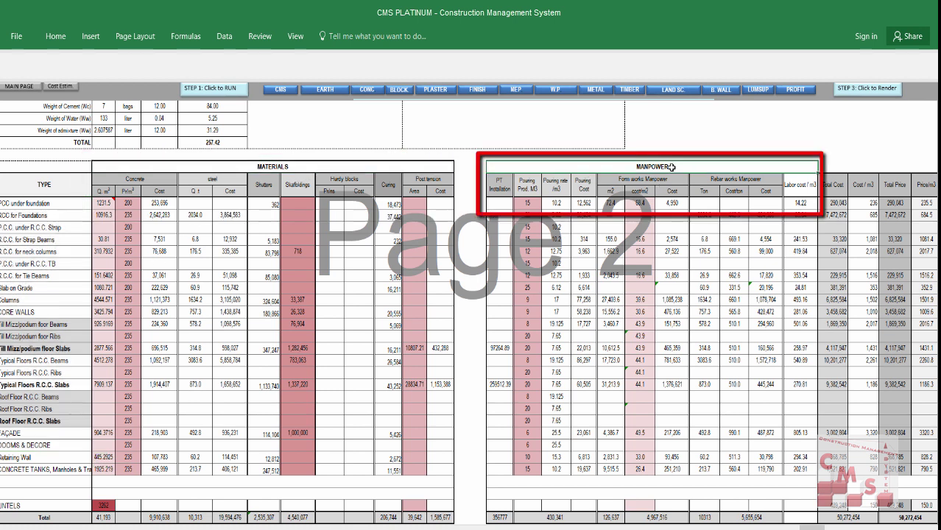
{"action": "left_click", "coordinate": [421, 168]}
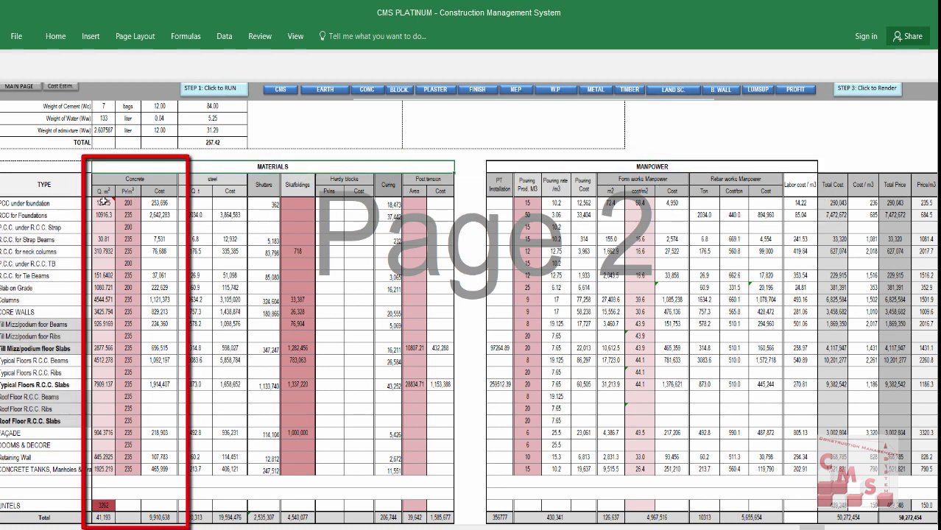
- Check how the concrete quantities and unit prices lead to the Cost column in the MATERIALS section
{"action": "mouse_move", "coordinate": [104, 203]}
{"action": "left_click_drag", "start_coordinate": [154, 202], "coordinate": [158, 380]}
{"action": "left_click_drag", "start_coordinate": [131, 202], "coordinate": [136, 470]}
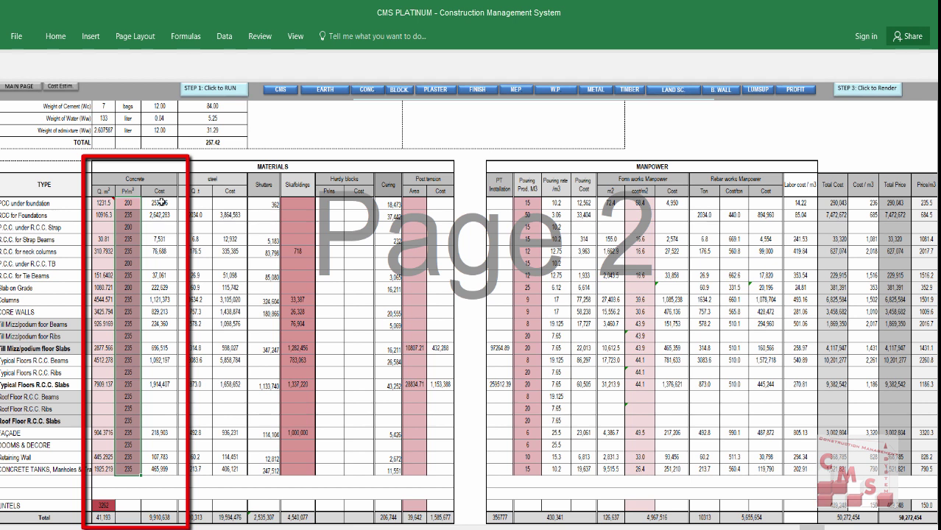
{"action": "left_click_drag", "start_coordinate": [161, 203], "coordinate": [162, 466]}
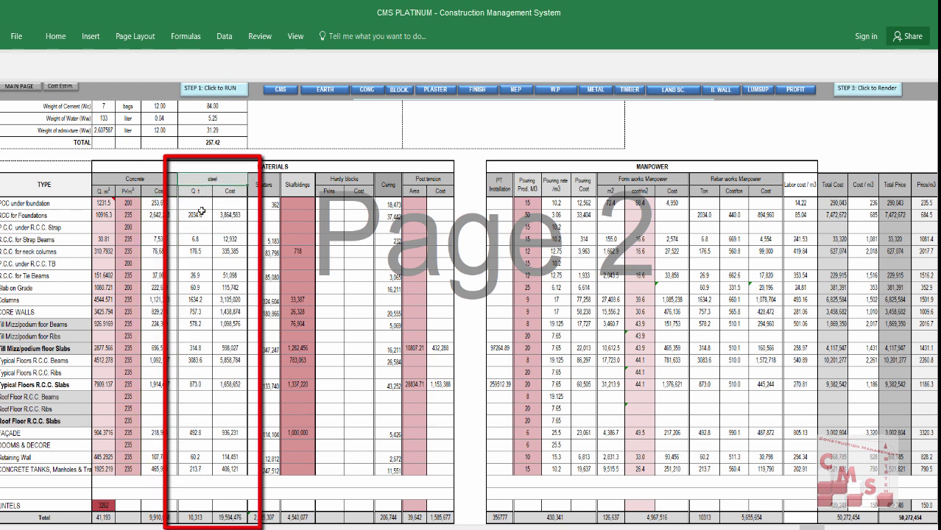
- Examine the steel quantity and cost columns and the Shutters column for all concrete types
{"action": "left_click_drag", "start_coordinate": [196, 215], "coordinate": [196, 251]}
{"action": "left_click_drag", "start_coordinate": [198, 294], "coordinate": [196, 469]}
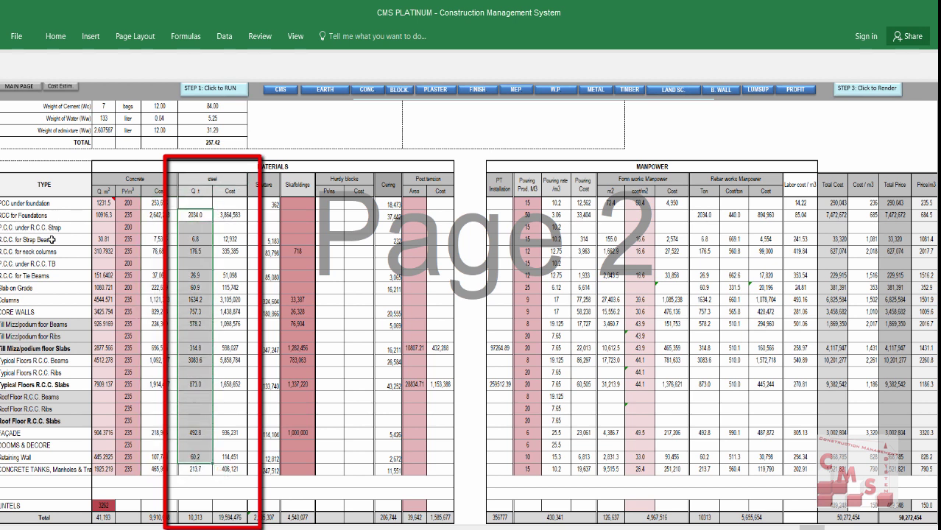
{"action": "left_click_drag", "start_coordinate": [238, 214], "coordinate": [237, 466]}
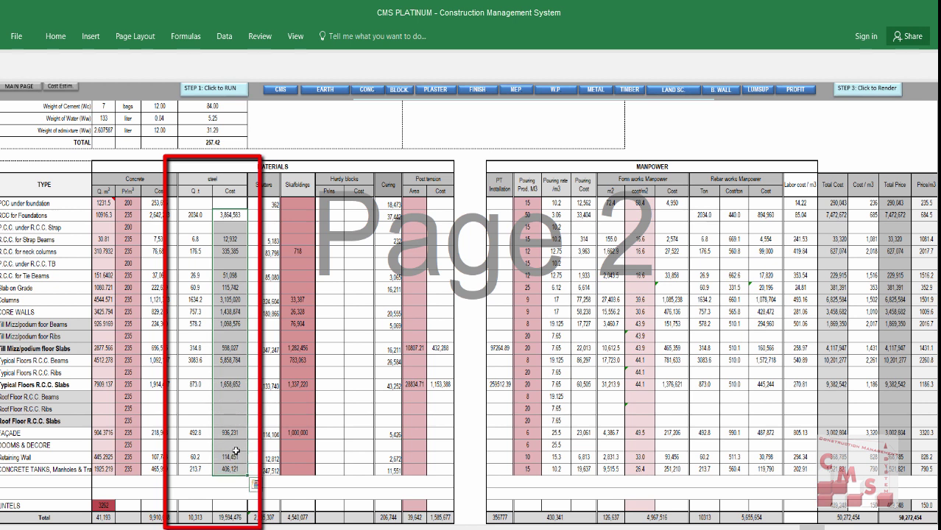
{"action": "mouse_move", "coordinate": [264, 384]}
{"action": "left_mouse_down"}
{"action": "mouse_move", "coordinate": [262, 203]}
{"action": "mouse_move", "coordinate": [265, 469]}
{"action": "left_mouse_up"}
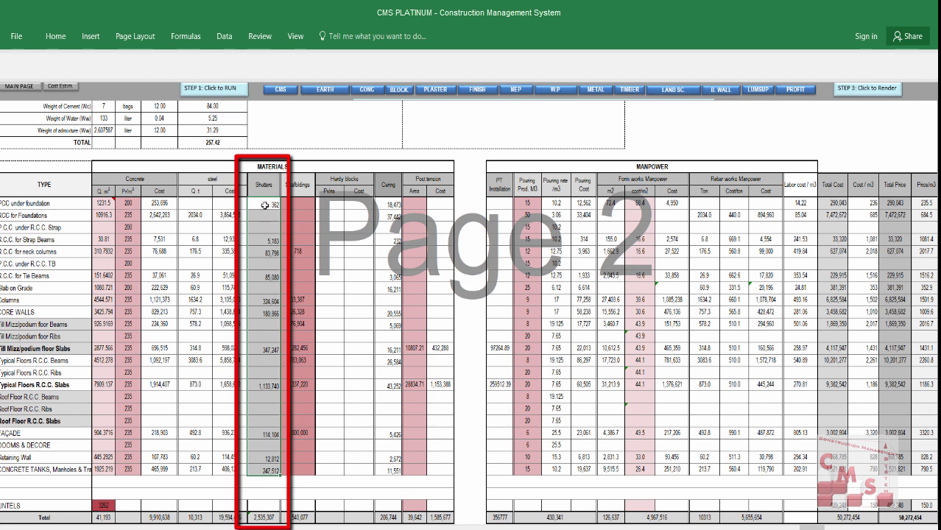
{"action": "left_click_drag", "start_coordinate": [264, 206], "coordinate": [272, 475]}
- Open the Materials Take-Off sheet from quantity surveying and examine the shutters timber in its CONCRETE QUANTITIES table
{"action": "scroll", "coordinate": [292, 111], "scroll_direction": "down", "scroll_amount": 1}
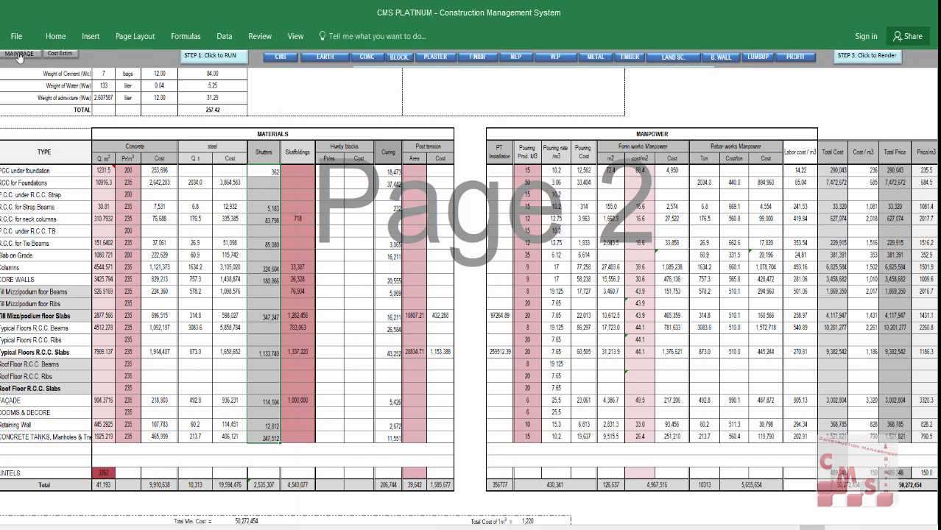
{"action": "left_click", "coordinate": [20, 56]}
{"action": "left_click", "coordinate": [775, 154]}
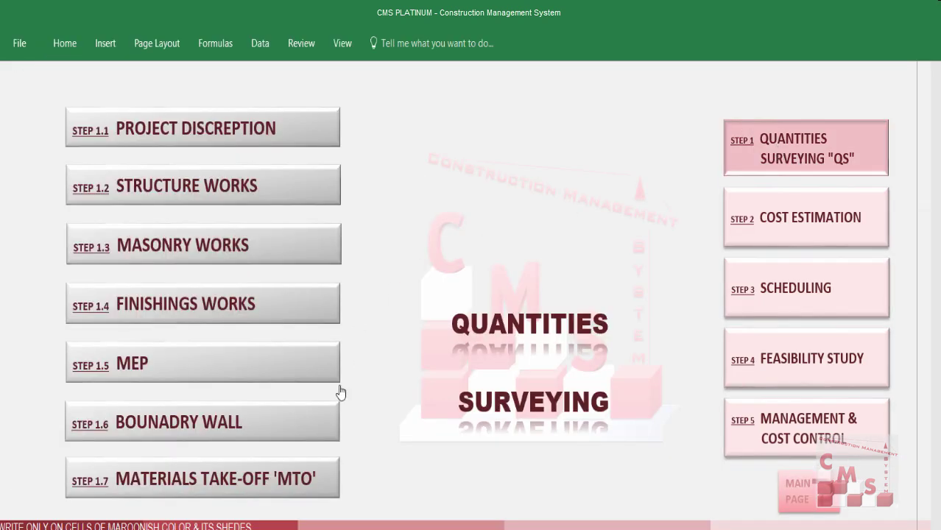
{"action": "left_click", "coordinate": [303, 471]}
{"action": "scroll", "coordinate": [683, 312], "scroll_direction": "down", "scroll_amount": 9}
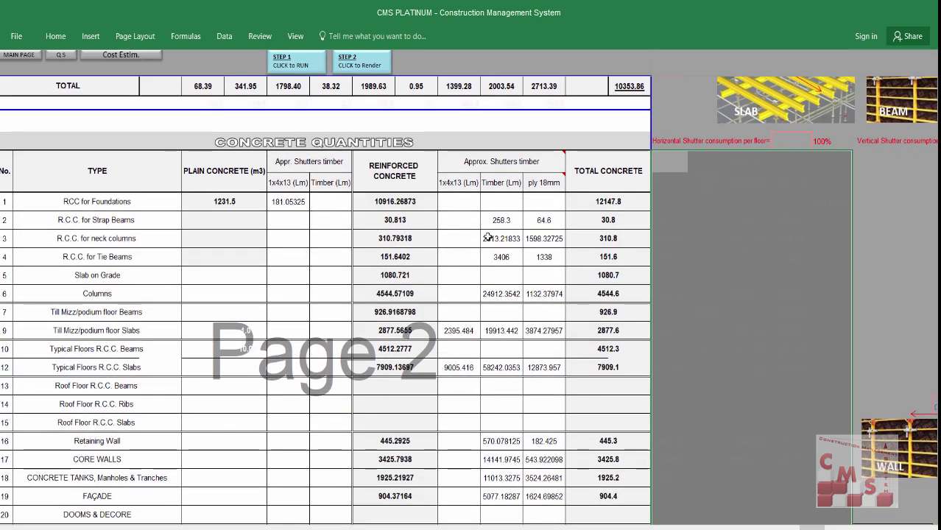
- Examine the TYPE, PLAIN CONCRETE, REINFORCED CONCRETE and TOTAL CONCRETE columns of the CONCRETE QUANTITIES table
{"action": "scroll", "coordinate": [252, 172], "scroll_direction": "down", "scroll_amount": 1}
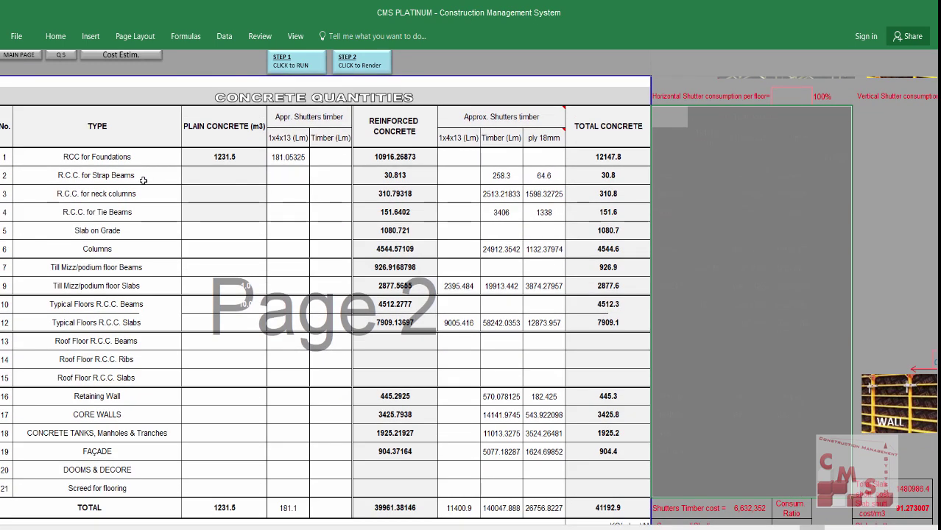
{"action": "left_click_drag", "start_coordinate": [134, 157], "coordinate": [136, 483]}
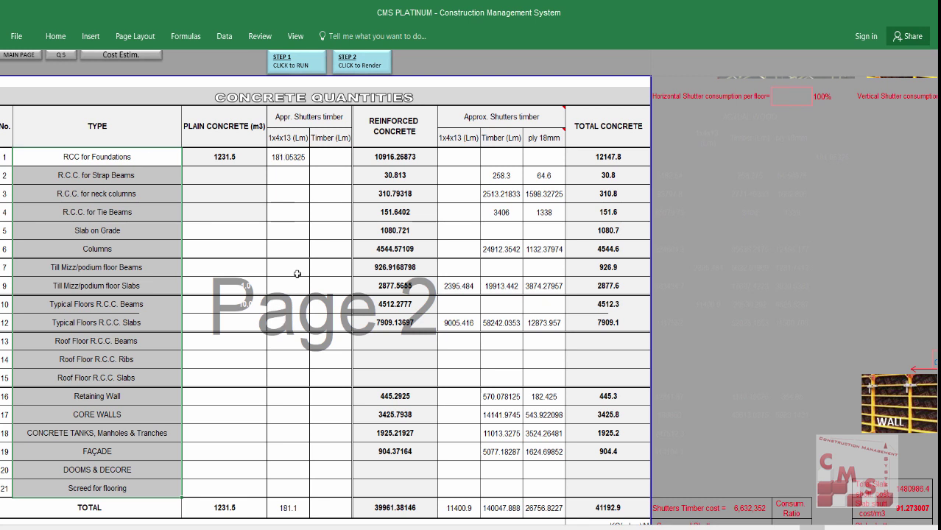
{"action": "left_click_drag", "start_coordinate": [382, 163], "coordinate": [395, 472]}
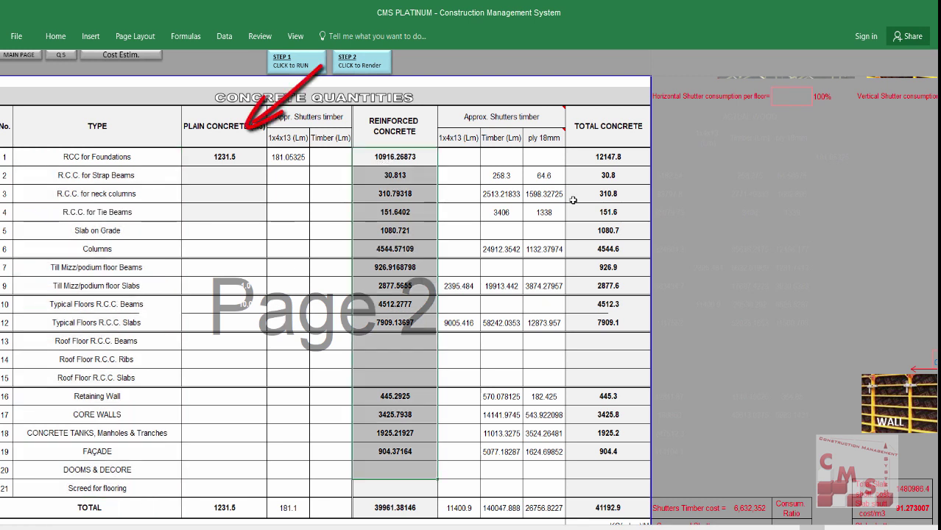
{"action": "left_click", "coordinate": [221, 158]}
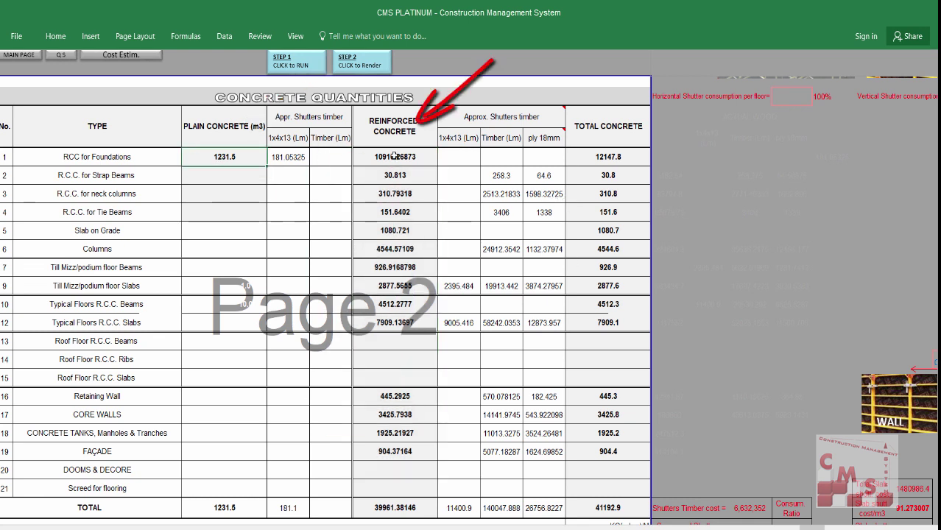
{"action": "left_click_drag", "start_coordinate": [613, 157], "coordinate": [613, 468]}
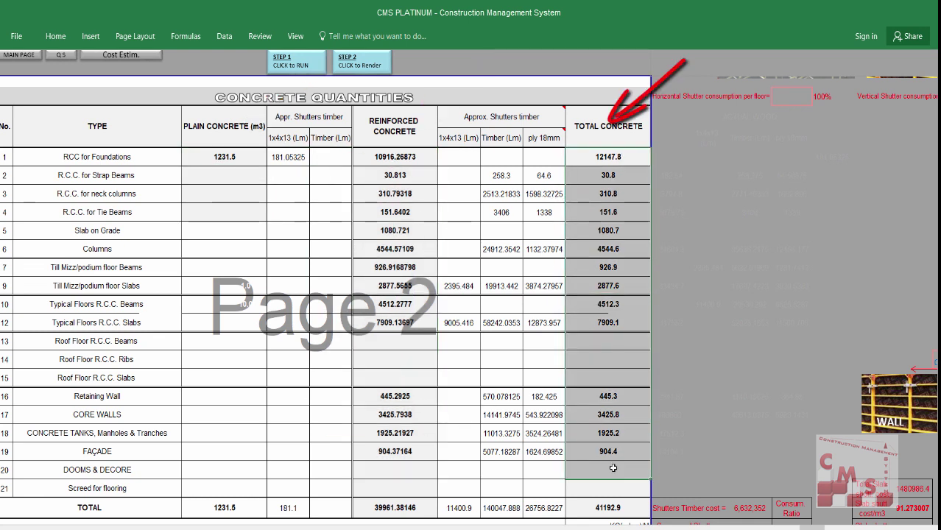
- Examine the Approx. Shutters timber columns for reinforced concrete: 1x4x13, Timber and ply 18mm
{"action": "left_click_drag", "start_coordinate": [477, 118], "coordinate": [506, 474]}
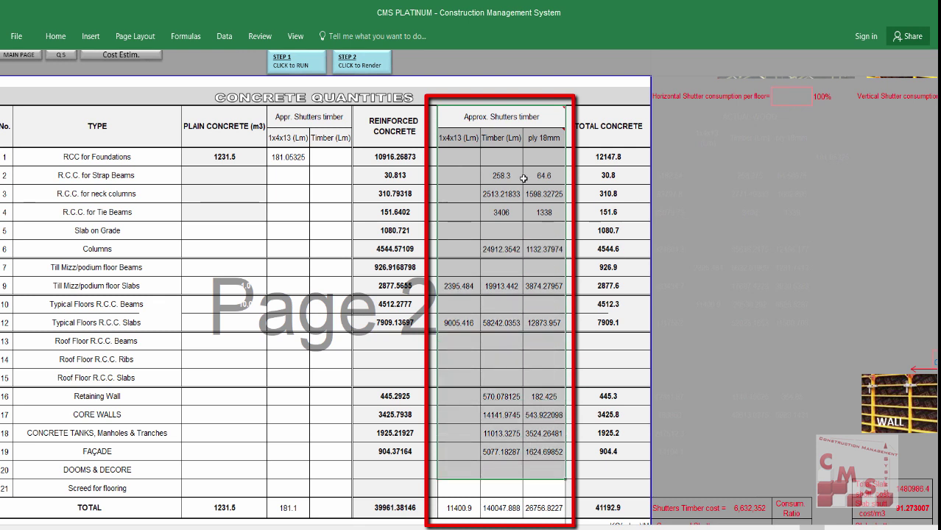
{"action": "left_click_drag", "start_coordinate": [501, 169], "coordinate": [501, 250]}
{"action": "left_click_drag", "start_coordinate": [497, 322], "coordinate": [501, 451]}
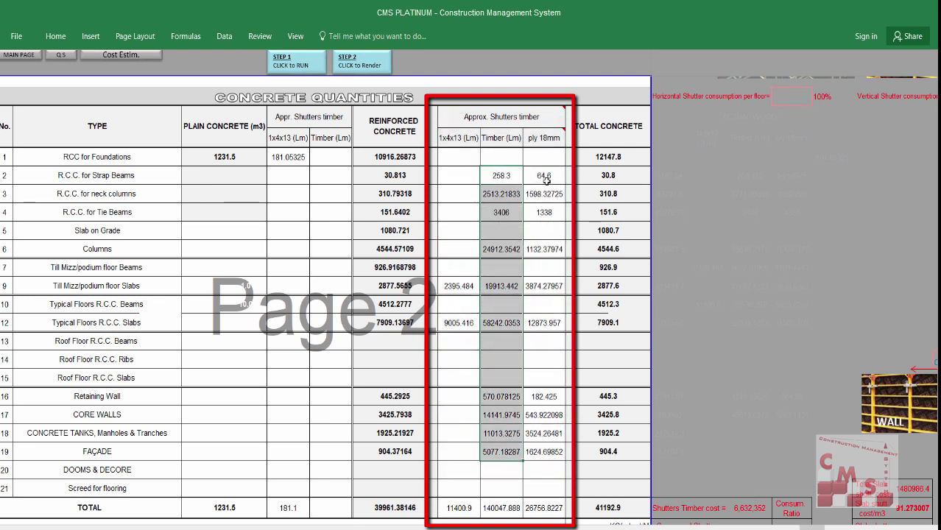
{"action": "left_click_drag", "start_coordinate": [546, 177], "coordinate": [543, 460]}
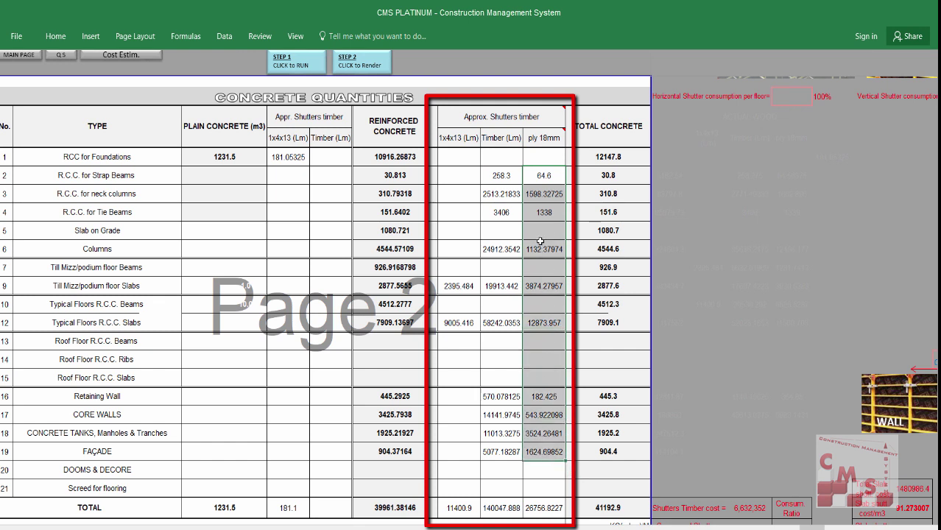
{"action": "left_click_drag", "start_coordinate": [461, 138], "coordinate": [545, 472]}
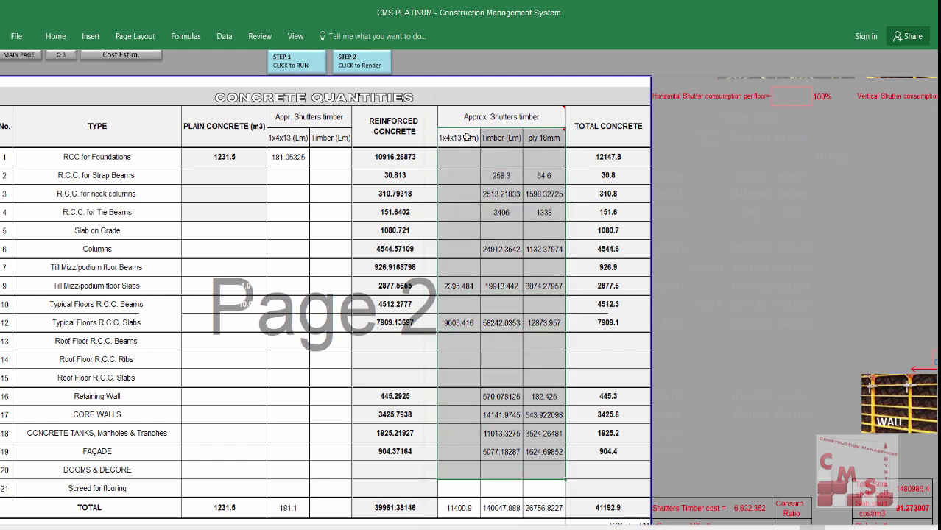
- Set the horizontal shutter consumption per floor to 20% and the vertical shutter consumption per floor to 25%
{"action": "left_click", "coordinate": [781, 99]}
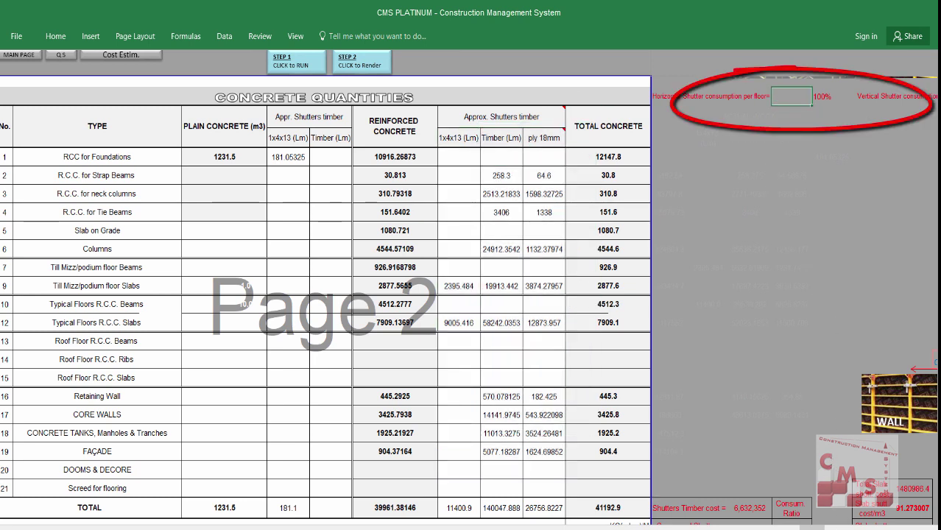
{"action": "scroll", "coordinate": [729, 148], "scroll_direction": "down", "scroll_amount": 1}
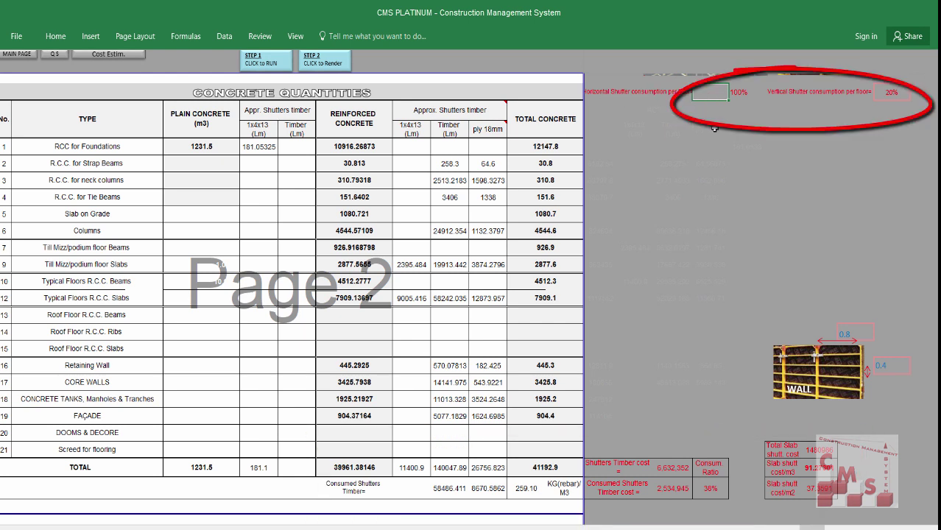
{"action": "type", "text": "20%"}
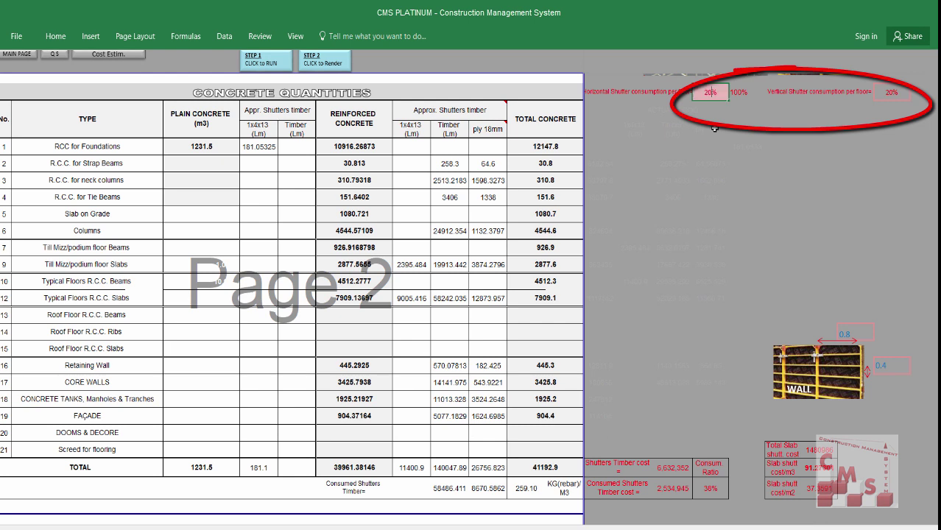
{"action": "key", "text": "Return"}
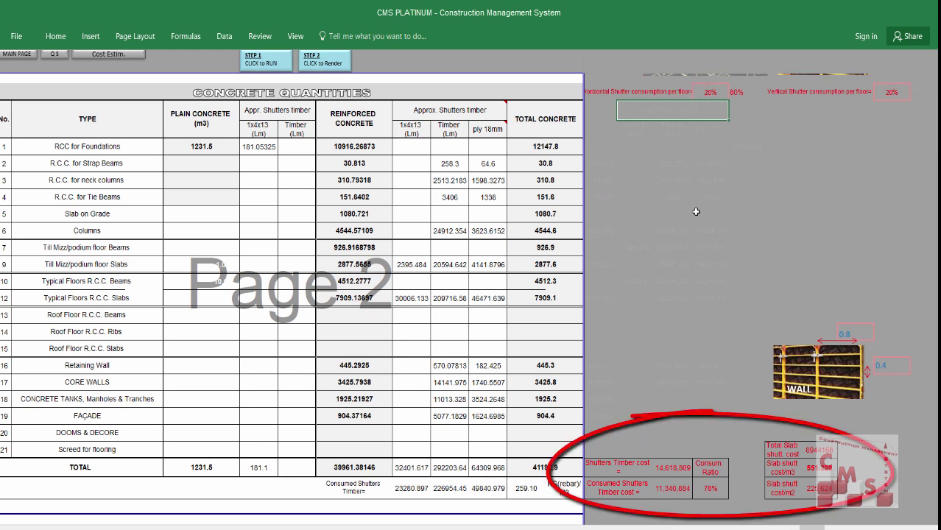
{"action": "left_click", "coordinate": [889, 96]}
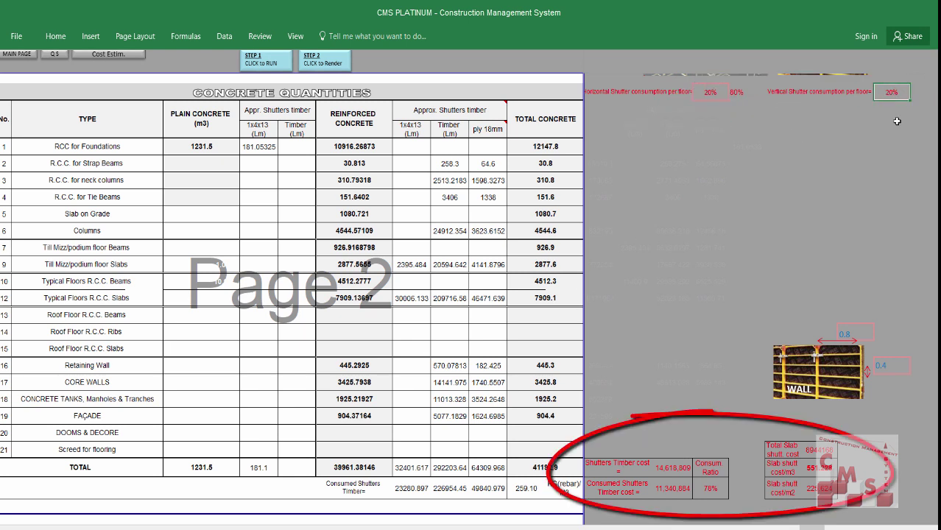
{"action": "type", "text": "25"}
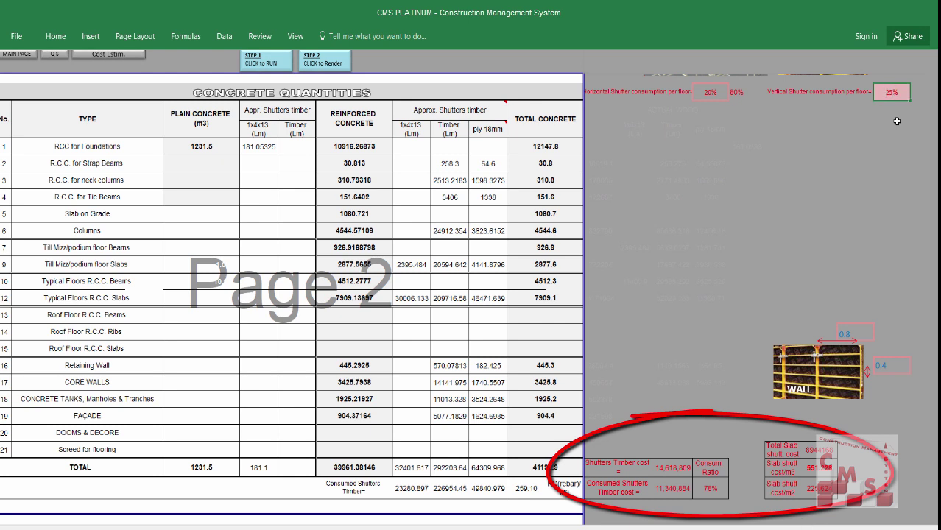
{"action": "key", "text": "Return"}
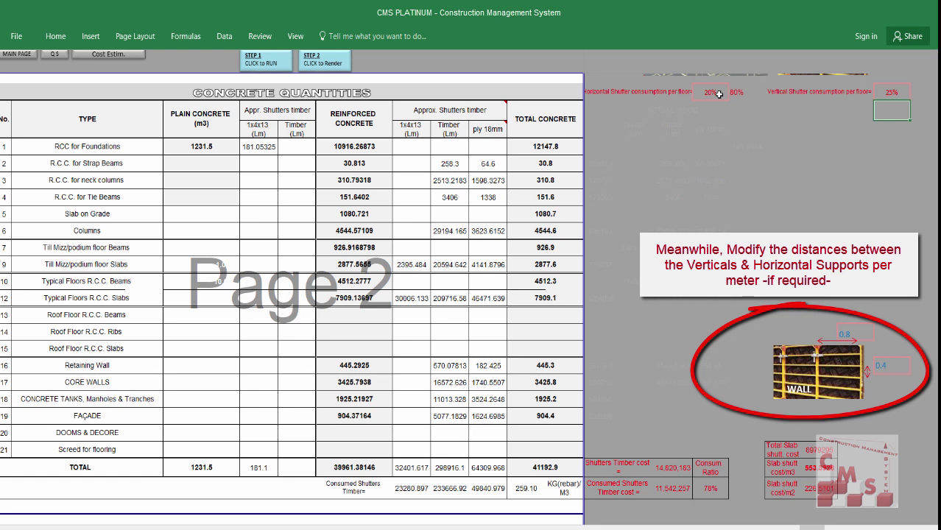
{"action": "left_click", "coordinate": [719, 94]}
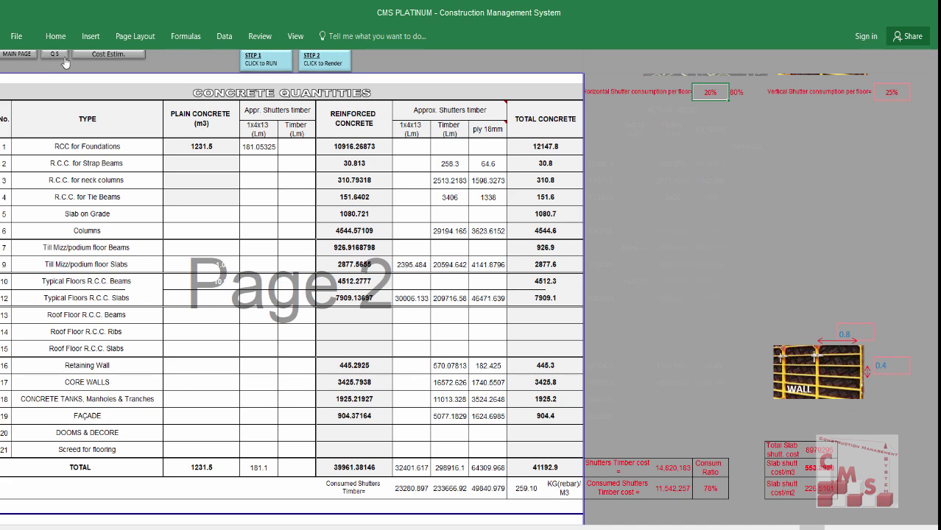
- Return to the cost estimation's Concrete works Breakdown and check the Shutters costs for all concrete types
{"action": "left_click", "coordinate": [92, 55]}
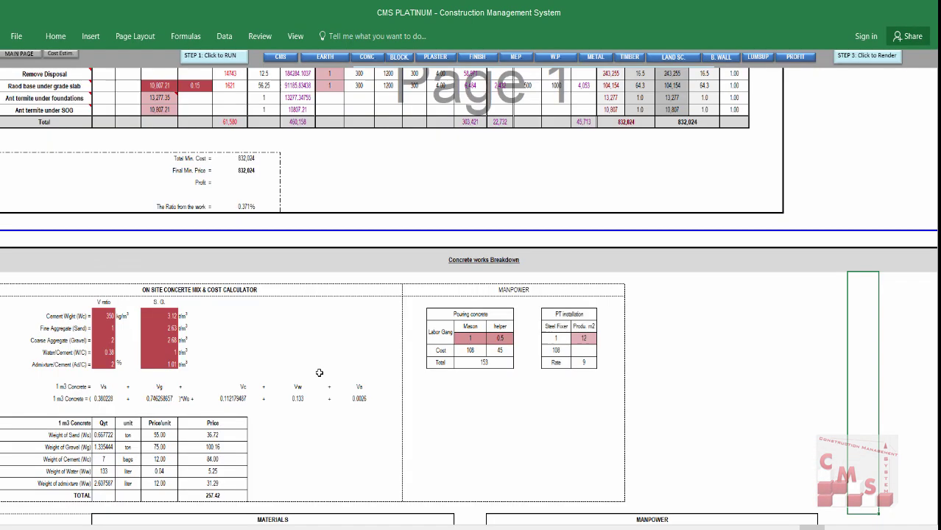
{"action": "scroll", "coordinate": [320, 346], "scroll_direction": "down", "scroll_amount": 5}
{"action": "scroll", "coordinate": [320, 373], "scroll_direction": "down", "scroll_amount": 1}
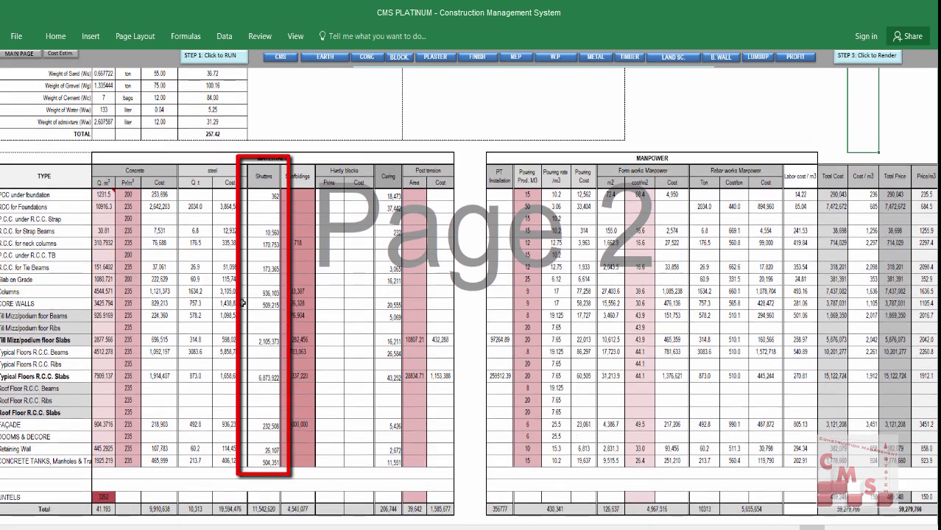
{"action": "left_click_drag", "start_coordinate": [264, 194], "coordinate": [267, 458]}
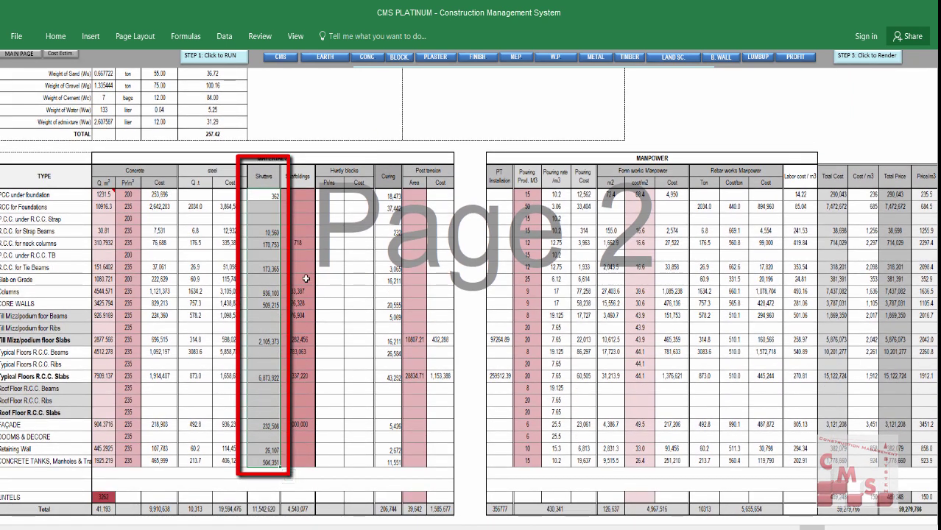
- Examine the Scaffoldings cost column, checking the entries for columns, core walls and podium floor beams and slabs
{"action": "left_click_drag", "start_coordinate": [298, 221], "coordinate": [310, 440]}
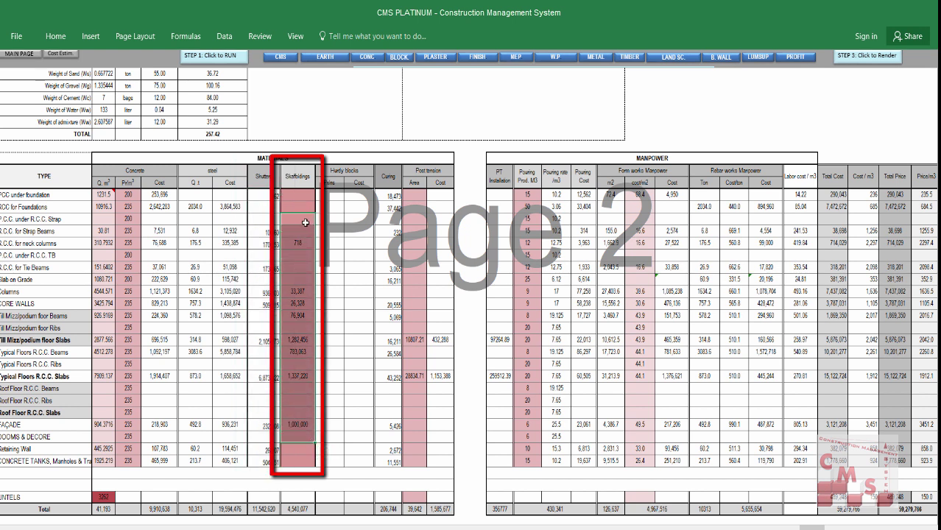
{"action": "left_click_drag", "start_coordinate": [305, 222], "coordinate": [312, 436]}
{"action": "left_click", "coordinate": [306, 302]}
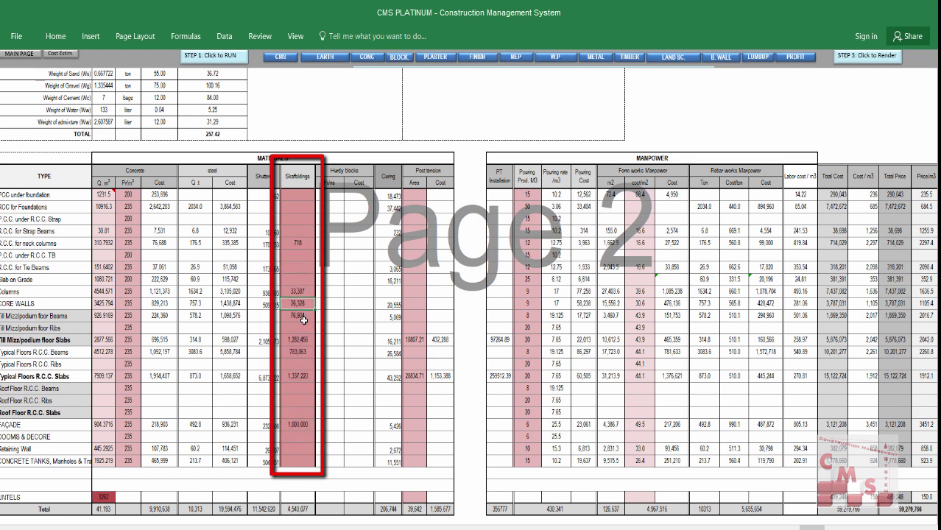
{"action": "left_click", "coordinate": [304, 316]}
{"action": "left_click", "coordinate": [300, 340]}
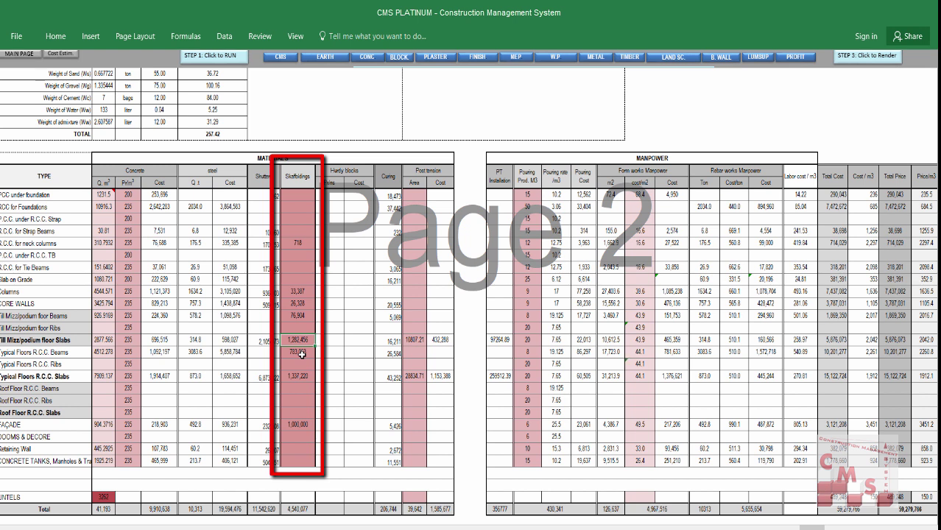
{"action": "left_click_drag", "start_coordinate": [304, 288], "coordinate": [302, 352]}
{"action": "left_click", "coordinate": [300, 297]}
{"action": "left_click", "coordinate": [299, 315]}
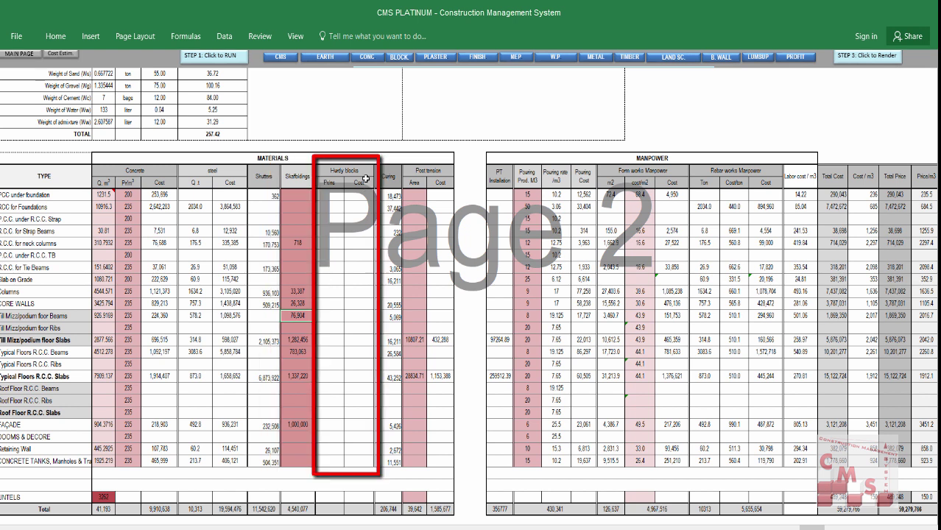
- Examine the Hardy blocks and Curing columns in the MATERIALS section
{"action": "left_click_drag", "start_coordinate": [361, 180], "coordinate": [355, 453]}
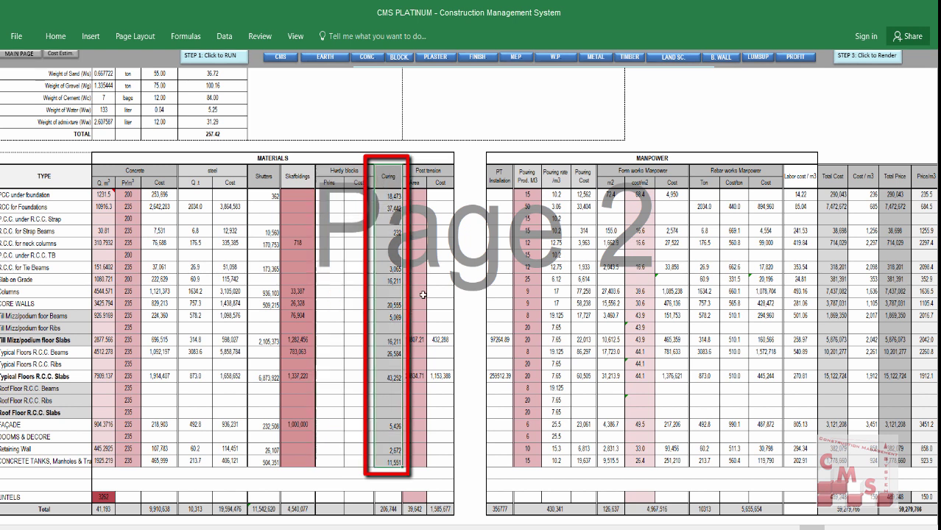
{"action": "left_click_drag", "start_coordinate": [389, 186], "coordinate": [394, 450]}
- Examine the Post tension Area entries for the podium floor slabs and the typical floor slabs
{"action": "left_click", "coordinate": [418, 359]}
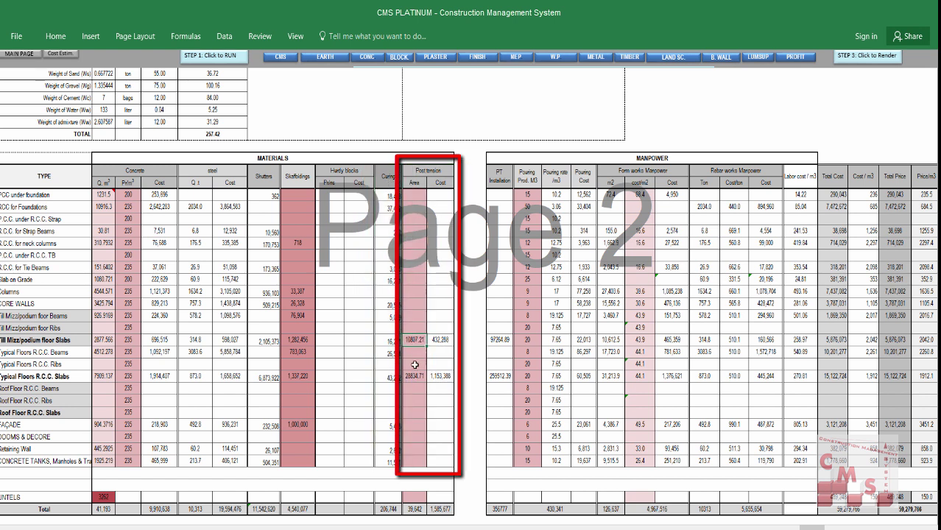
{"action": "left_click", "coordinate": [415, 376]}
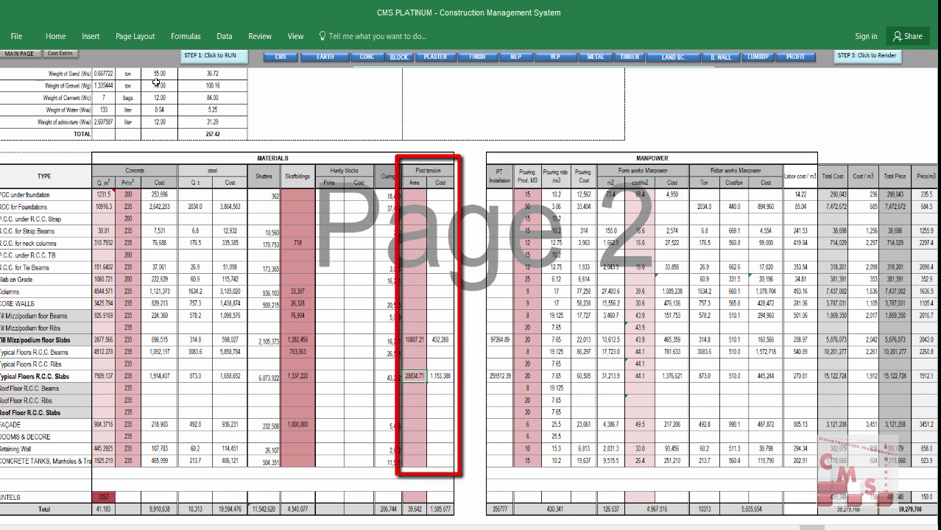
{"action": "left_click", "coordinate": [418, 340]}
{"action": "left_click", "coordinate": [419, 378]}
{"action": "left_click", "coordinate": [419, 340]}
{"action": "left_click", "coordinate": [410, 380]}
{"action": "left_click", "coordinate": [413, 343]}
{"action": "left_click", "coordinate": [409, 377]}
{"action": "left_click", "coordinate": [413, 338]}
{"action": "left_click", "coordinate": [411, 352]}
{"action": "left_click", "coordinate": [411, 362]}
{"action": "left_click", "coordinate": [411, 340]}
{"action": "left_click_drag", "start_coordinate": [419, 207], "coordinate": [427, 437]}
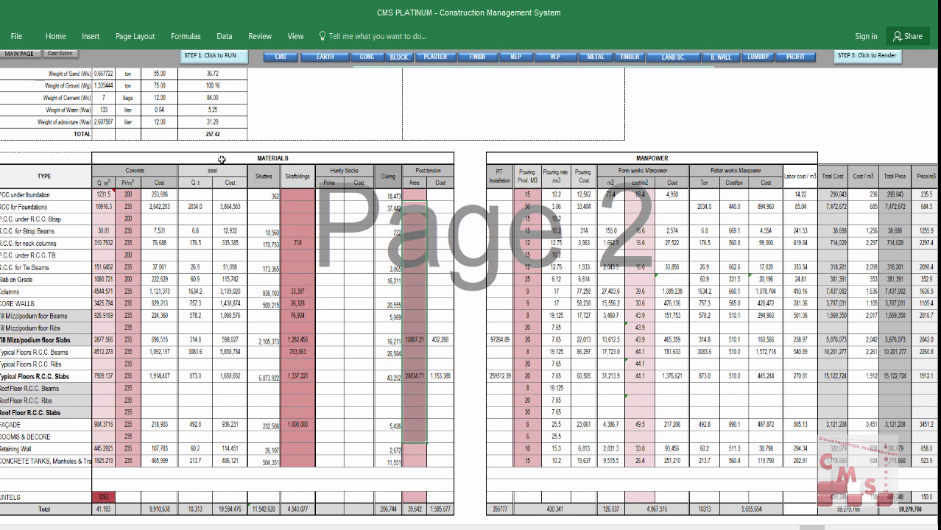
- Review the extent of the complete MATERIALS and MANPOWER sections down to their Total row
{"action": "left_click_drag", "start_coordinate": [220, 160], "coordinate": [256, 507]}
{"action": "left_click_drag", "start_coordinate": [366, 158], "coordinate": [346, 508]}
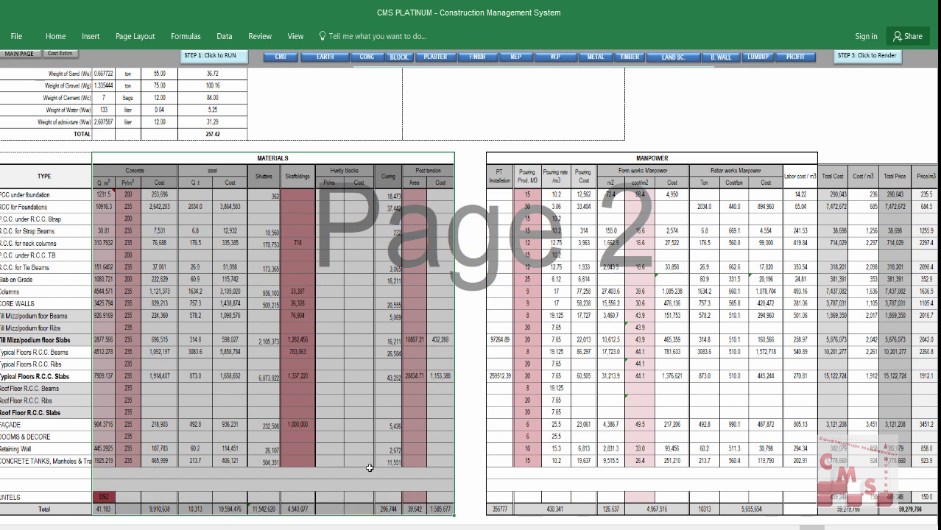
{"action": "mouse_move", "coordinate": [689, 159]}
{"action": "left_mouse_down"}
{"action": "mouse_move", "coordinate": [694, 401]}
{"action": "mouse_move", "coordinate": [713, 506]}
{"action": "left_mouse_up"}
- Check the PT Installation costs of the podium and typical floor slabs against the steel fixer productivity in the PT installation table
{"action": "left_click", "coordinate": [507, 182]}
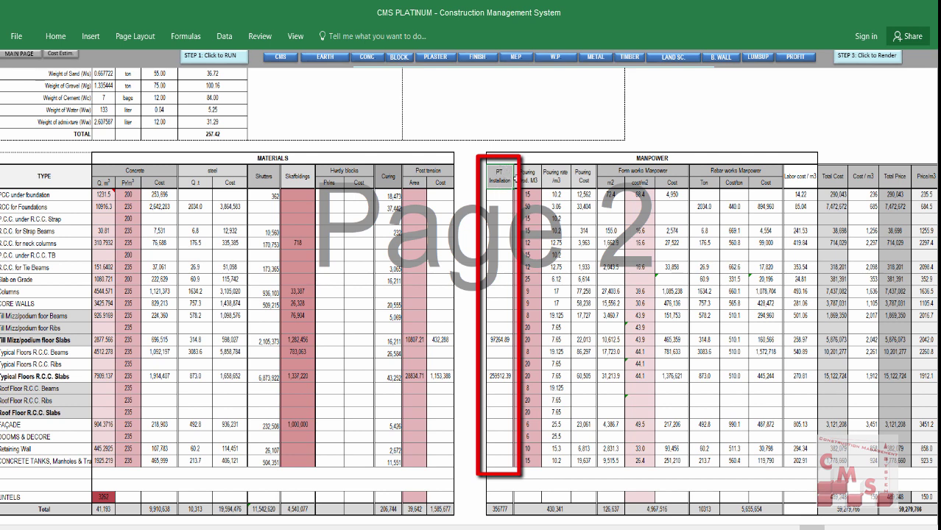
{"action": "mouse_move", "coordinate": [507, 180]}
{"action": "left_mouse_down"}
{"action": "mouse_move", "coordinate": [498, 374]}
{"action": "mouse_move", "coordinate": [506, 388]}
{"action": "left_mouse_up"}
{"action": "scroll", "coordinate": [506, 322], "scroll_direction": "up", "scroll_amount": 1}
{"action": "scroll", "coordinate": [506, 322], "scroll_direction": "up", "scroll_amount": 3}
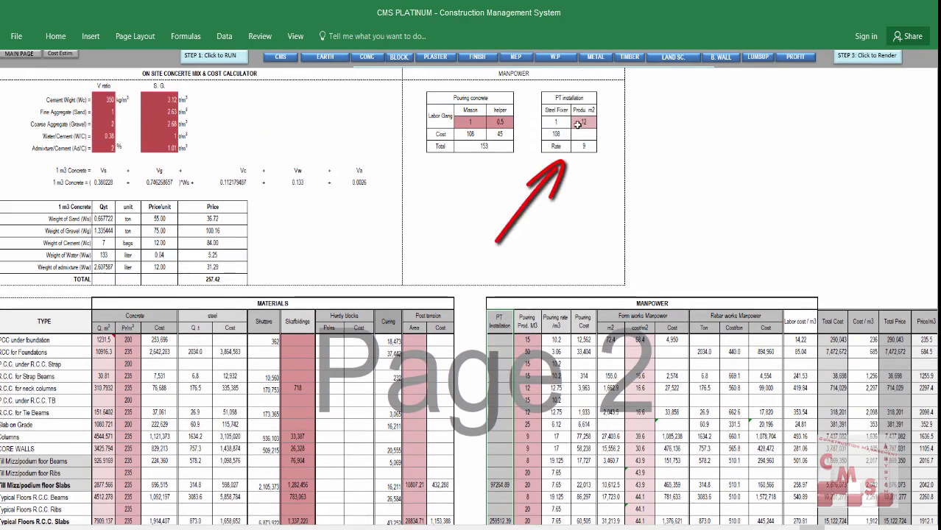
{"action": "left_click", "coordinate": [581, 123]}
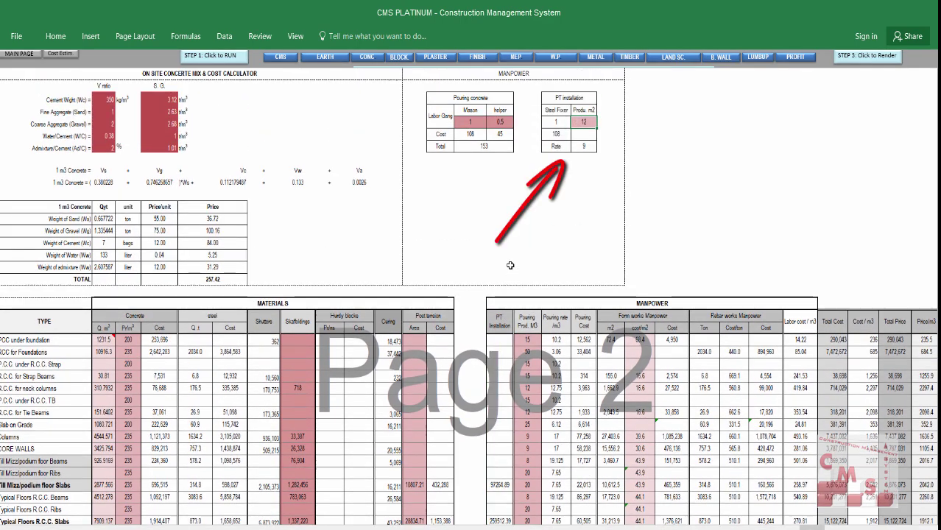
{"action": "scroll", "coordinate": [508, 310], "scroll_direction": "down", "scroll_amount": 3}
{"action": "left_click", "coordinate": [503, 376]}
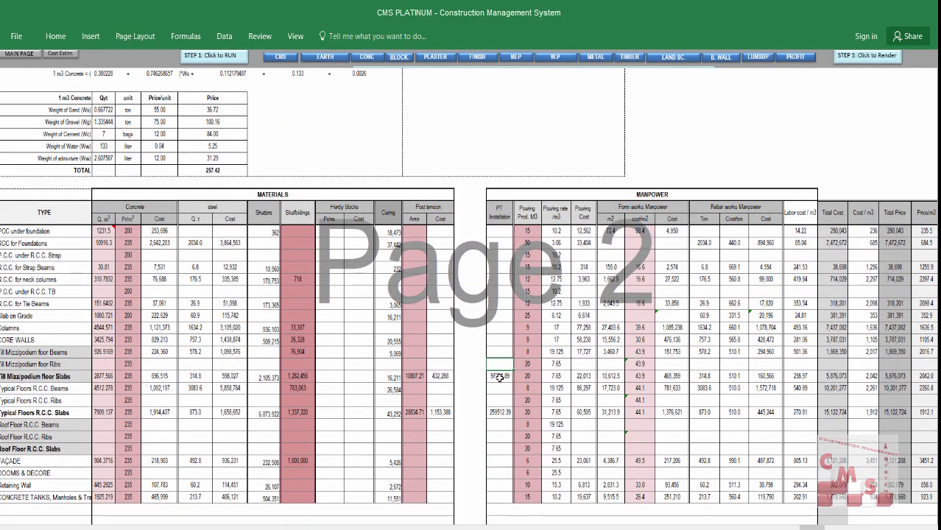
{"action": "left_click", "coordinate": [503, 412]}
- Check the Pouring Prod. M3 column against the mason and helper labor gang in the Pouring concrete table
{"action": "left_click", "coordinate": [526, 218]}
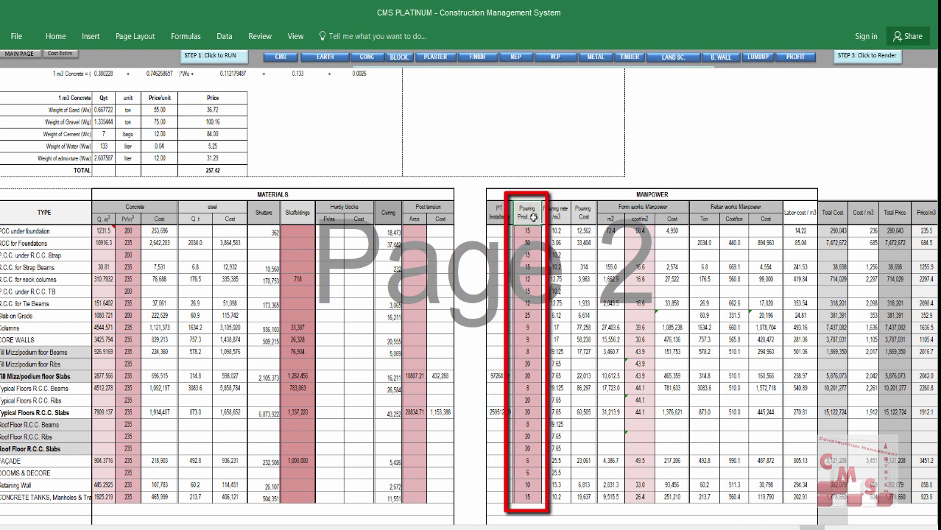
{"action": "left_click", "coordinate": [532, 232]}
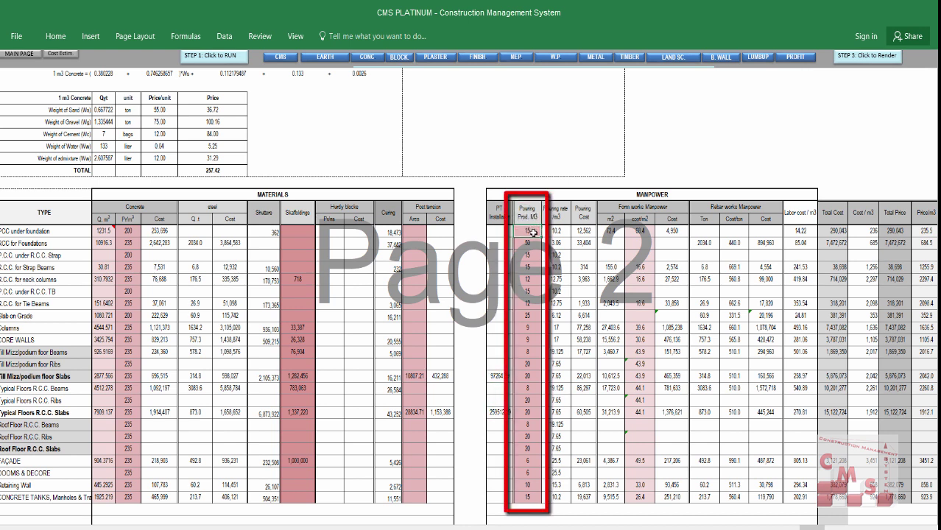
{"action": "scroll", "coordinate": [471, 173], "scroll_direction": "up", "scroll_amount": 4}
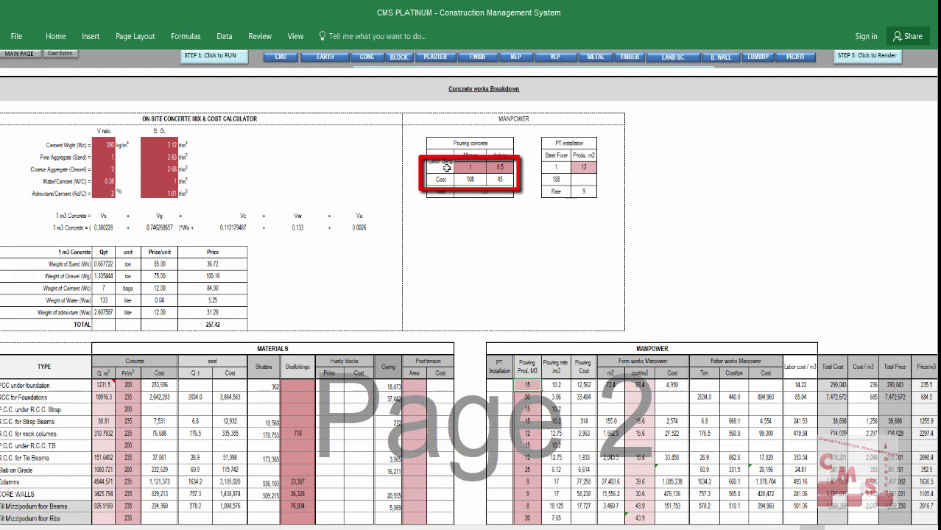
{"action": "left_click", "coordinate": [498, 170]}
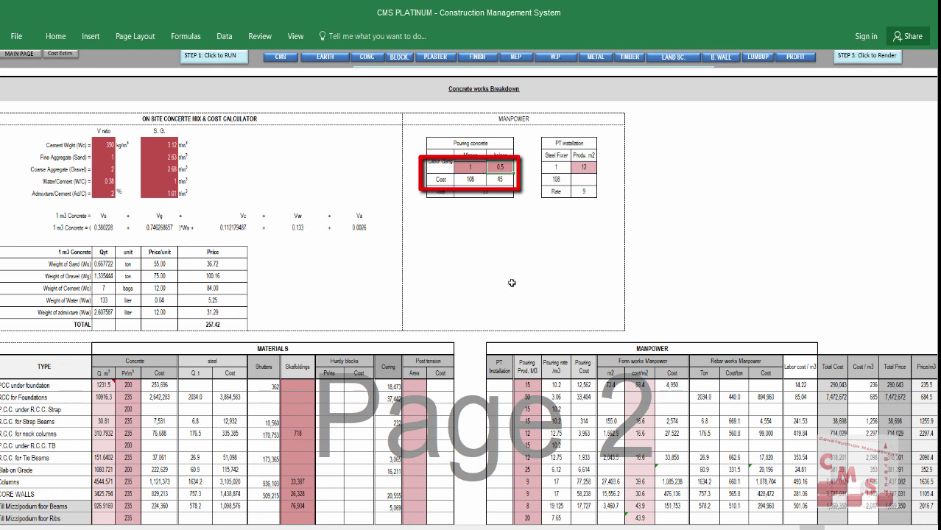
{"action": "left_click", "coordinate": [477, 170]}
{"action": "left_click", "coordinate": [499, 167]}
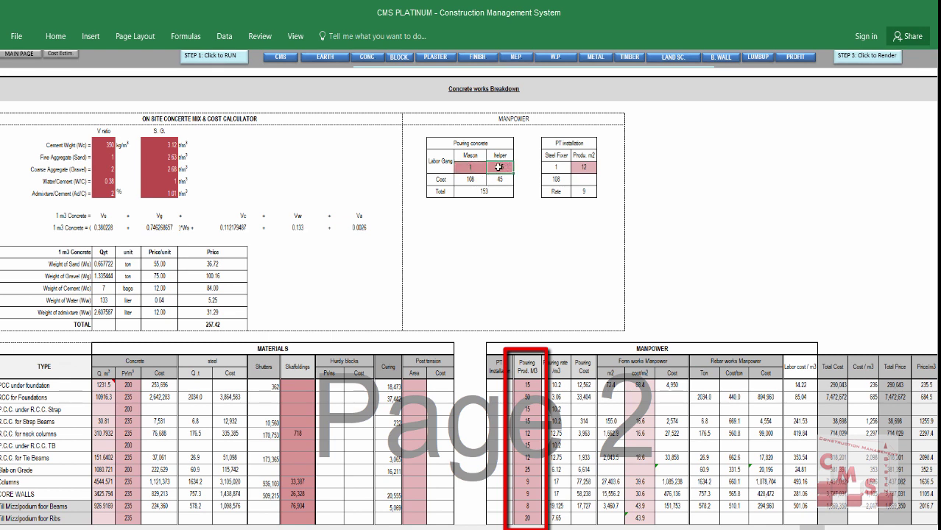
- Examine the pouring productivity of each concrete type from PCC under foundation down to Columns
{"action": "left_click", "coordinate": [527, 385]}
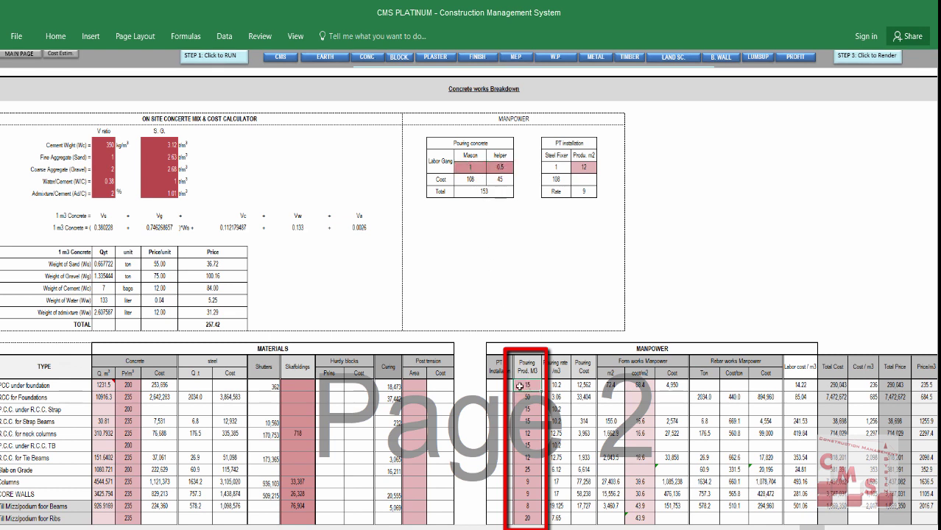
{"action": "left_click", "coordinate": [533, 397]}
{"action": "left_click", "coordinate": [533, 411]}
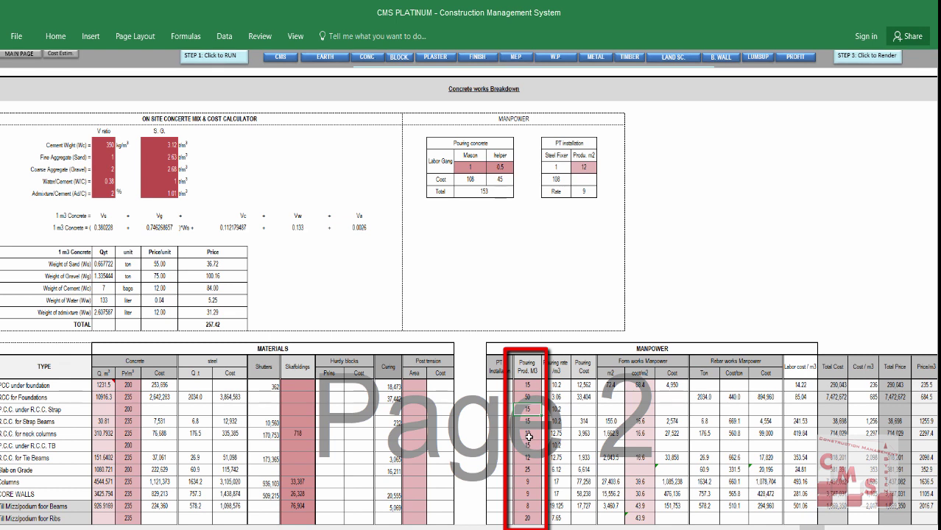
{"action": "left_click", "coordinate": [529, 435]}
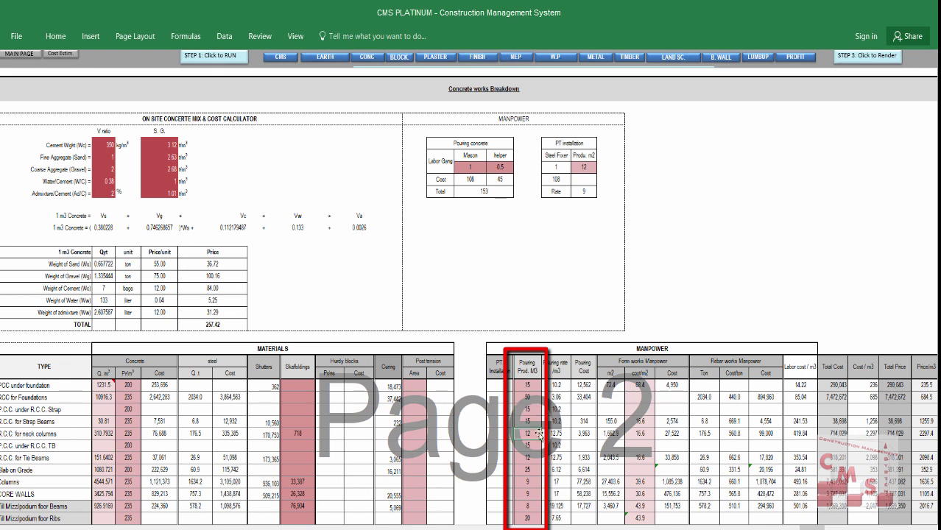
{"action": "left_click", "coordinate": [526, 445]}
{"action": "left_click", "coordinate": [526, 459]}
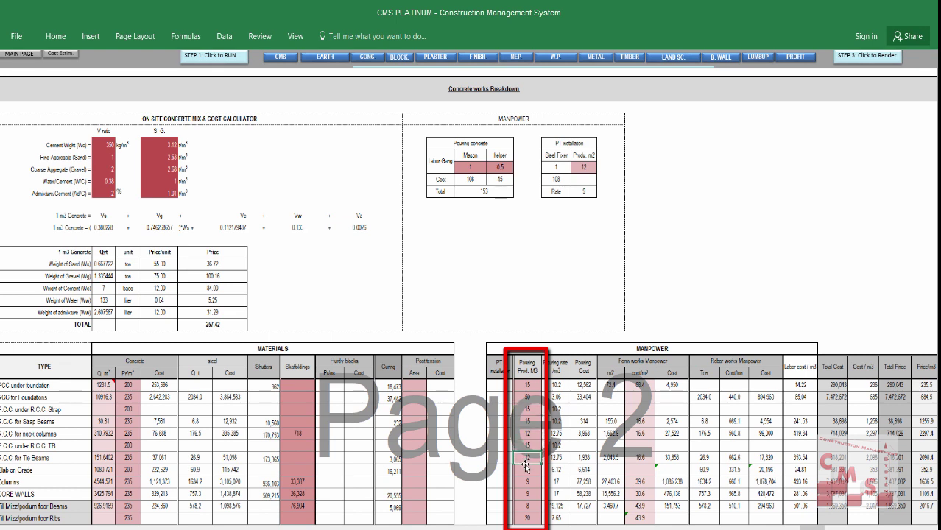
{"action": "left_click", "coordinate": [528, 481]}
- Examine the Pouring rate /m3 and Pouring Cost columns across the concrete types
{"action": "scroll", "coordinate": [531, 412], "scroll_direction": "down", "scroll_amount": 2}
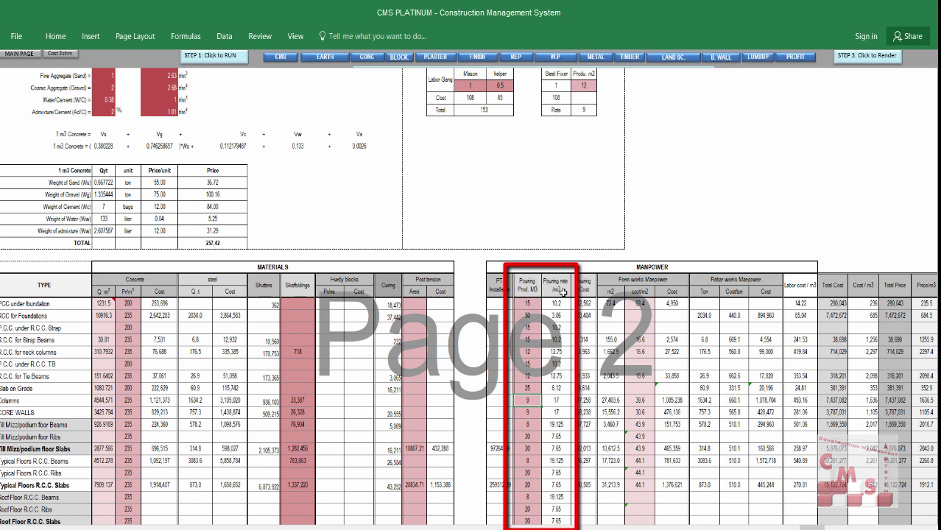
{"action": "left_click_drag", "start_coordinate": [560, 303], "coordinate": [560, 497]}
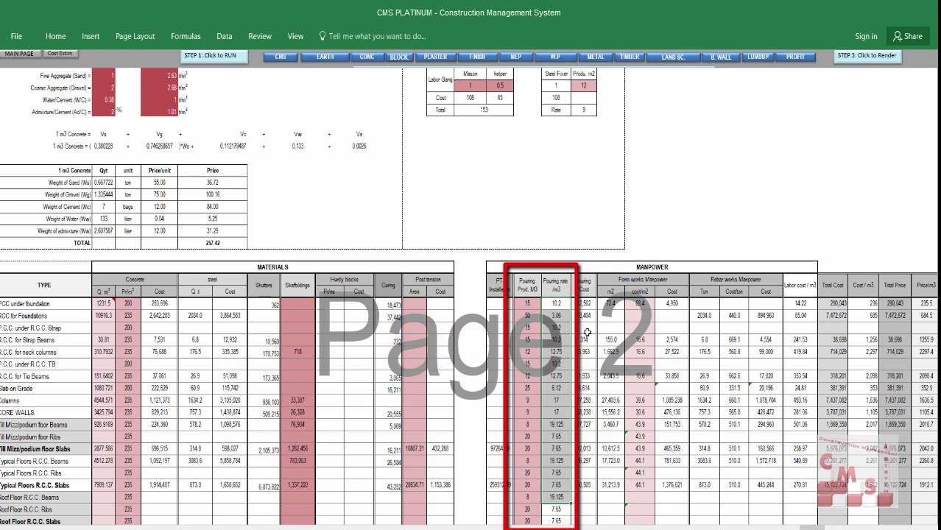
{"action": "left_click_drag", "start_coordinate": [583, 305], "coordinate": [580, 487]}
- Examine the Form works Manpower columns, focusing on the cost/m2 rates for the concrete types
{"action": "left_click", "coordinate": [646, 280]}
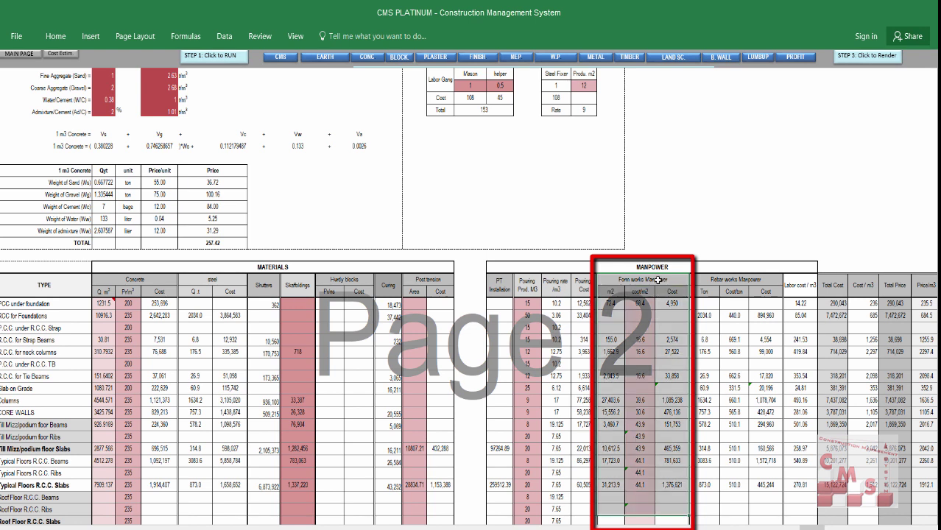
{"action": "left_click", "coordinate": [675, 375]}
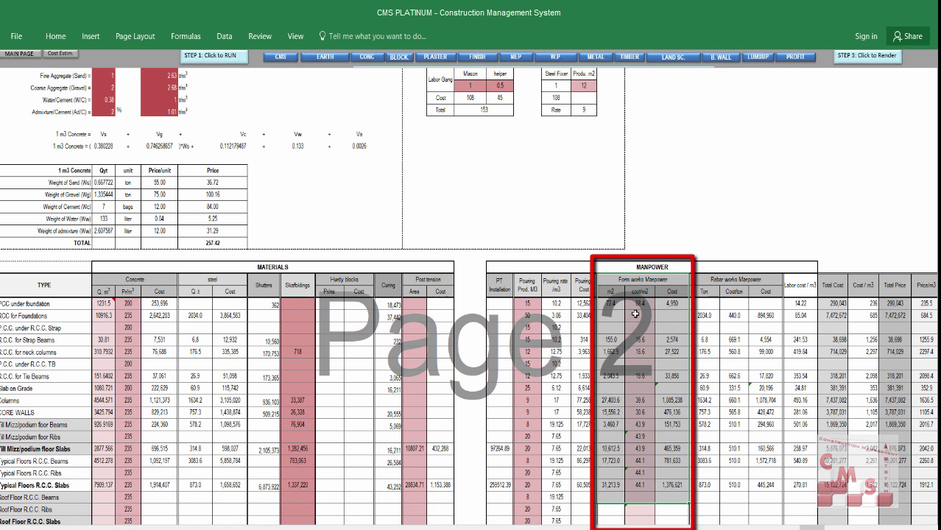
{"action": "left_click_drag", "start_coordinate": [637, 293], "coordinate": [650, 497]}
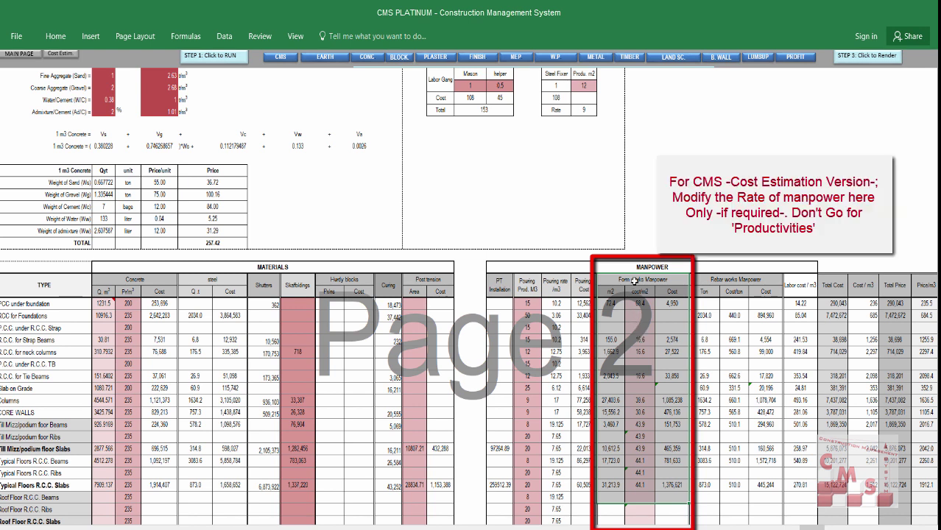
{"action": "left_click_drag", "start_coordinate": [634, 281], "coordinate": [647, 496]}
{"action": "left_click", "coordinate": [653, 278]}
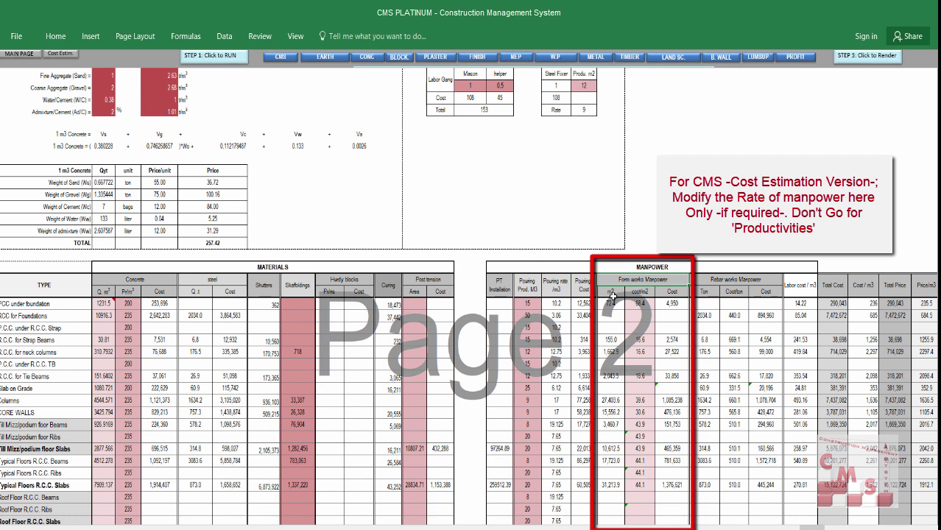
- Open the scheduling step's manpower and productivities sheet and examine its concrete activities and the carpenters' productivity for foundation shuttering
{"action": "left_click", "coordinate": [42, 59]}
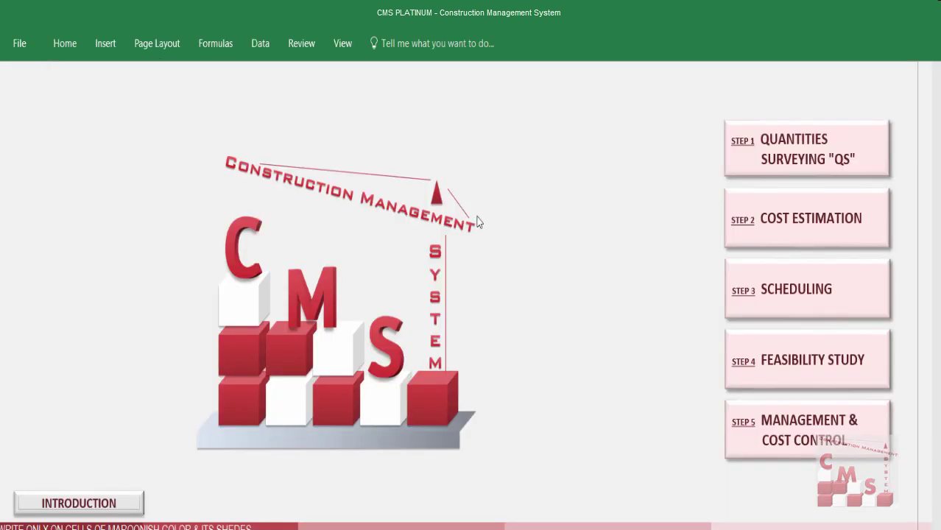
{"action": "left_click", "coordinate": [757, 291]}
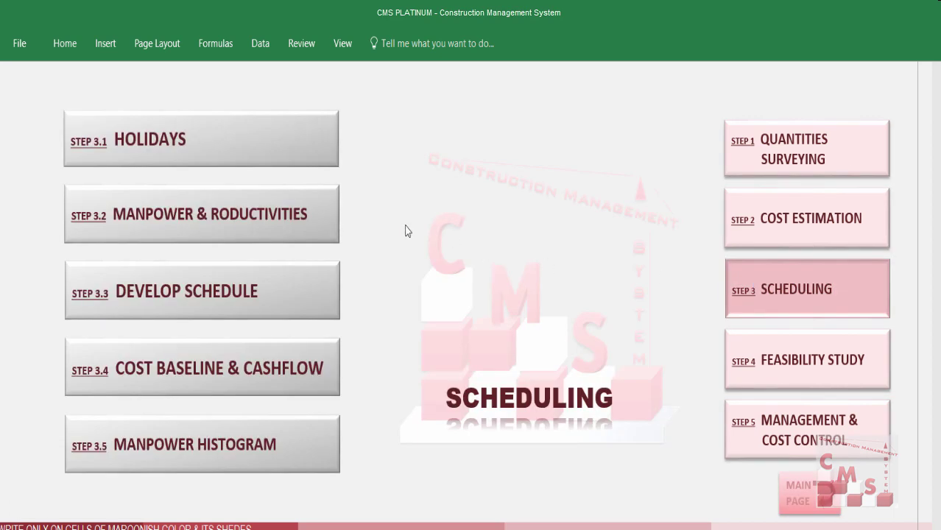
{"action": "left_click", "coordinate": [230, 223]}
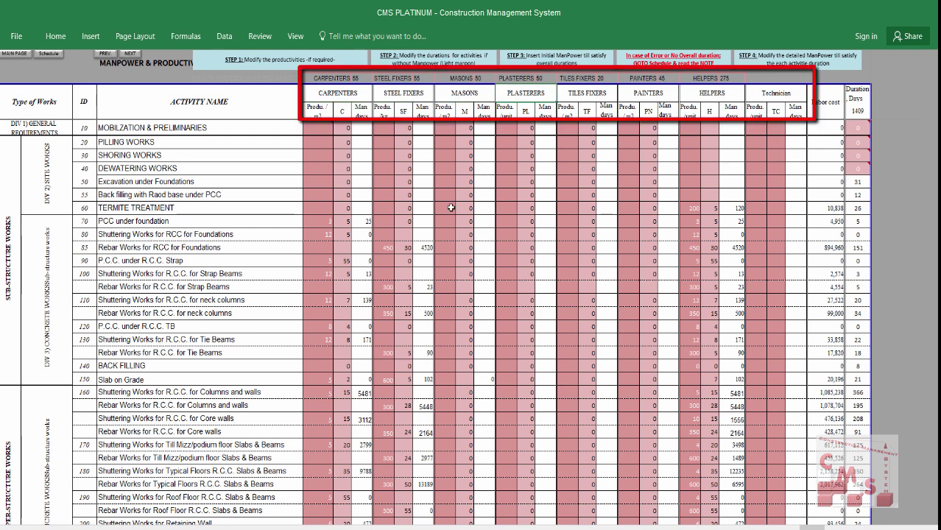
{"action": "mouse_move", "coordinate": [137, 221]}
{"action": "left_mouse_down"}
{"action": "mouse_move", "coordinate": [177, 419]}
{"action": "mouse_move", "coordinate": [184, 405]}
{"action": "mouse_move", "coordinate": [239, 392]}
{"action": "left_mouse_up"}
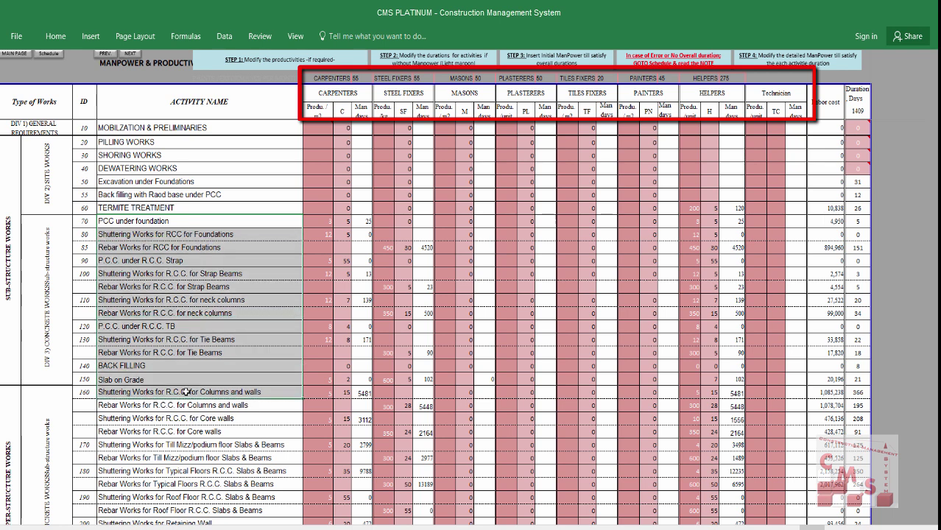
{"action": "left_click", "coordinate": [317, 232]}
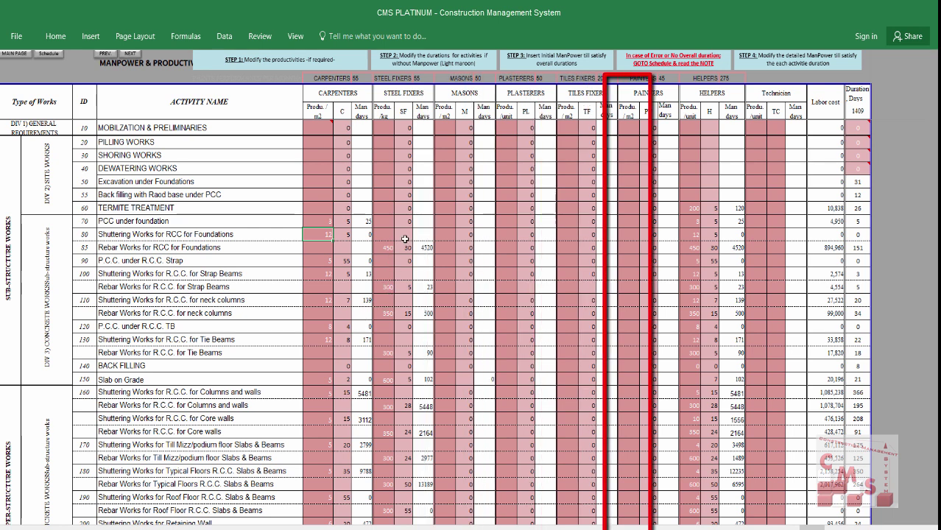
- Return to the Activities Cost Breakdown in Cost Estimation and review the Form works Manpower cost/m2 column of the concrete works
{"action": "left_click", "coordinate": [24, 59]}
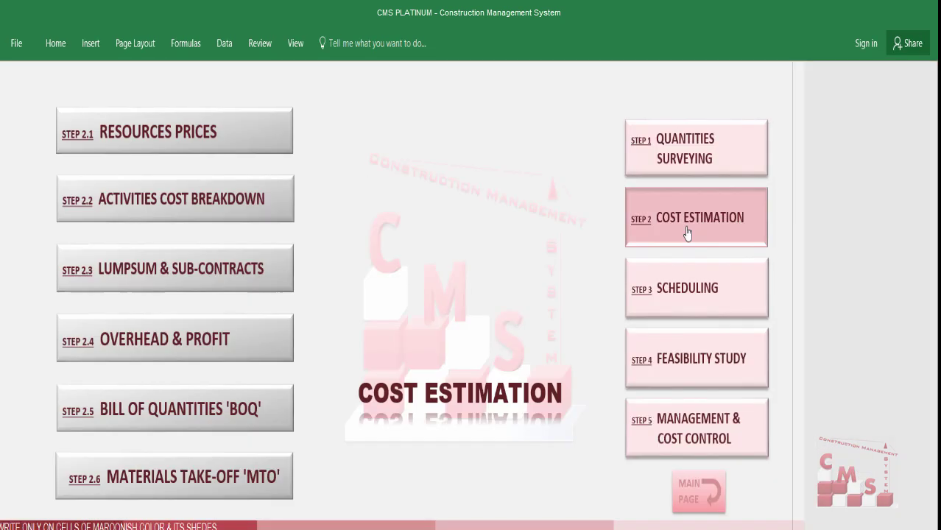
{"action": "left_click", "coordinate": [233, 212]}
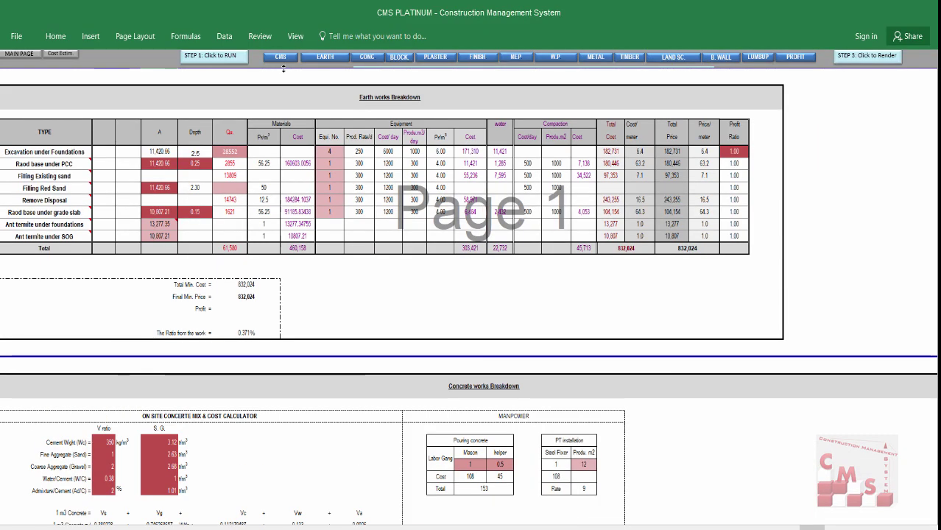
{"action": "scroll", "coordinate": [315, 242], "scroll_direction": "down", "scroll_amount": 15}
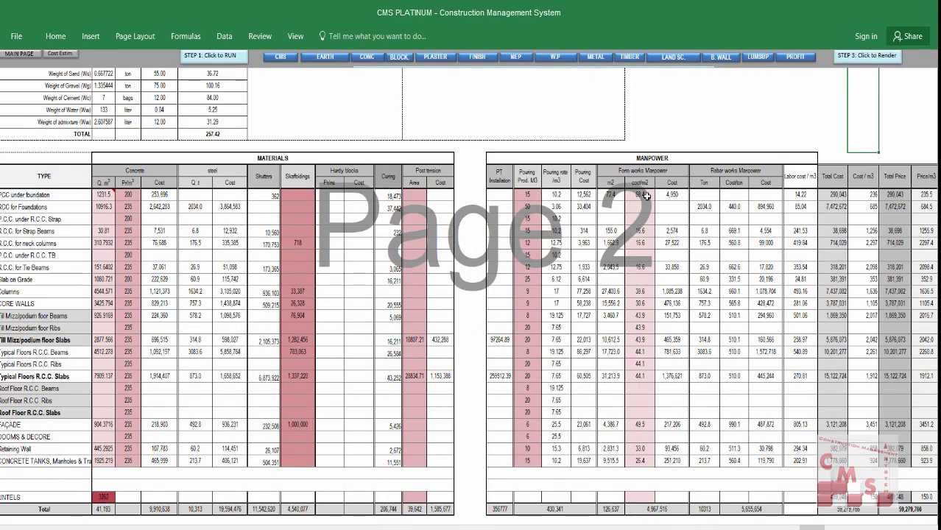
{"action": "mouse_move", "coordinate": [645, 196]}
{"action": "left_mouse_down"}
{"action": "mouse_move", "coordinate": [654, 423]}
{"action": "mouse_move", "coordinate": [637, 461]}
{"action": "left_mouse_up"}
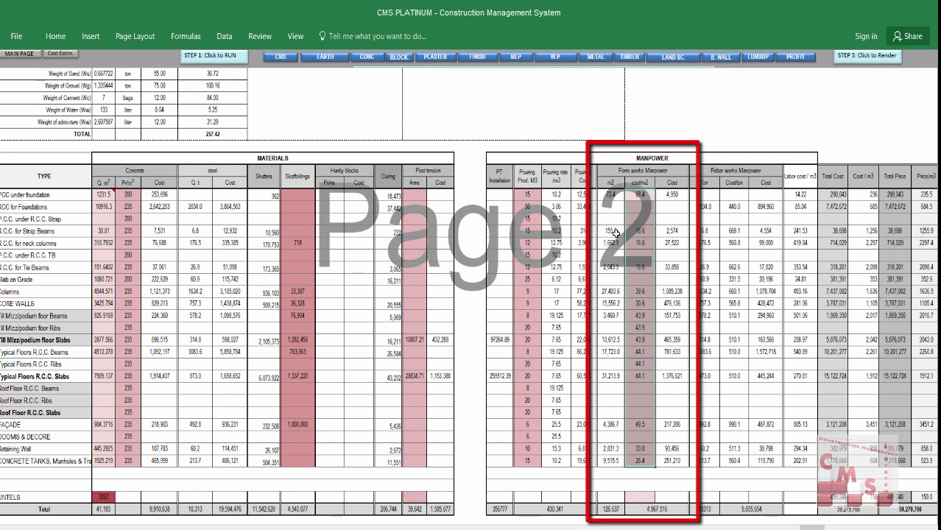
{"action": "left_click", "coordinate": [622, 171]}
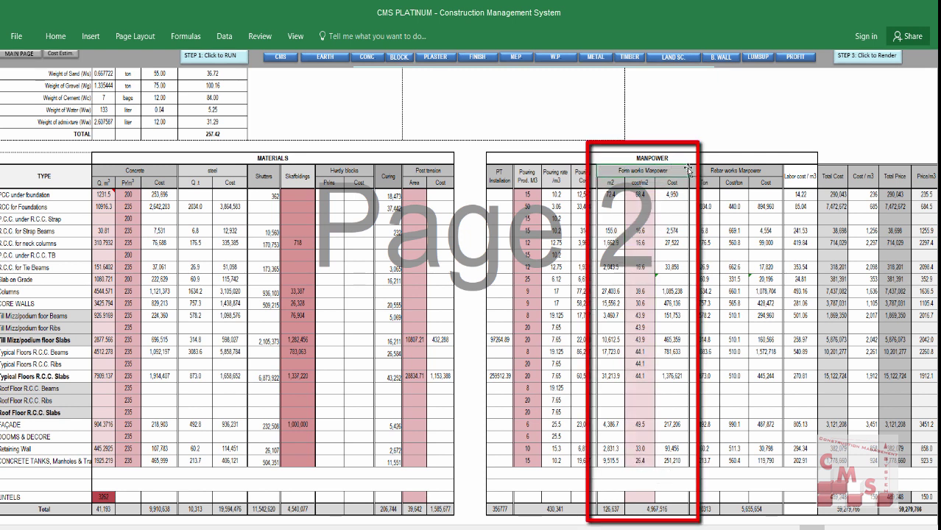
- Examine the Ton, Cost/ton and Cost columns under Rebar works Manpower
{"action": "left_click", "coordinate": [751, 170]}
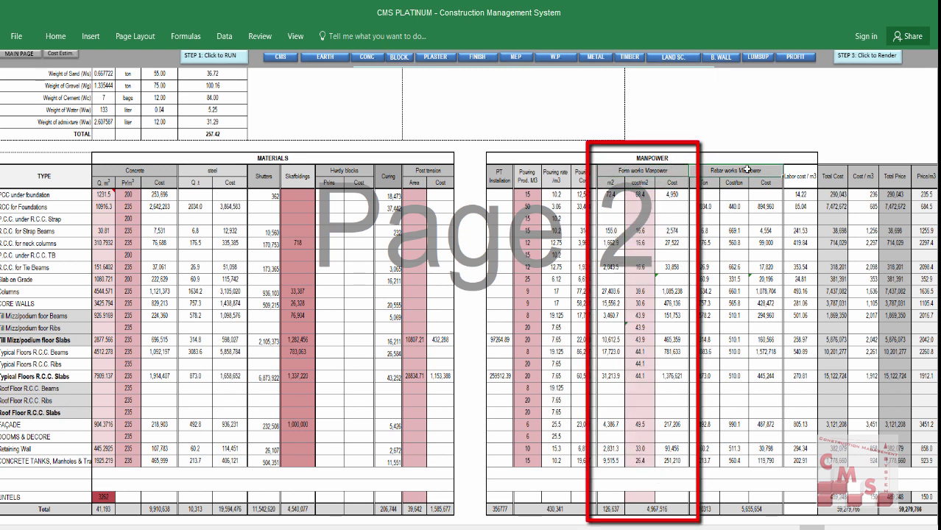
{"action": "left_click_drag", "start_coordinate": [752, 169], "coordinate": [756, 328]}
{"action": "left_click_drag", "start_coordinate": [712, 198], "coordinate": [725, 441]}
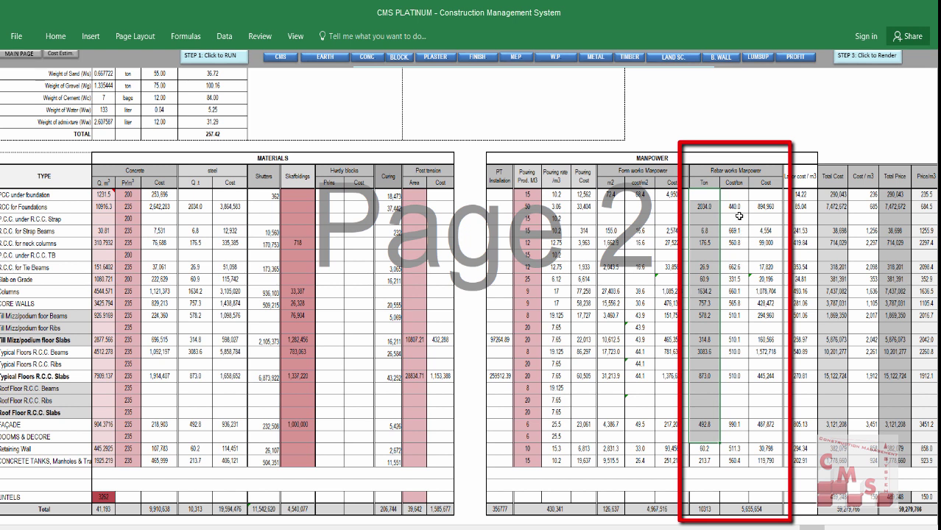
{"action": "left_click_drag", "start_coordinate": [735, 205], "coordinate": [736, 463]}
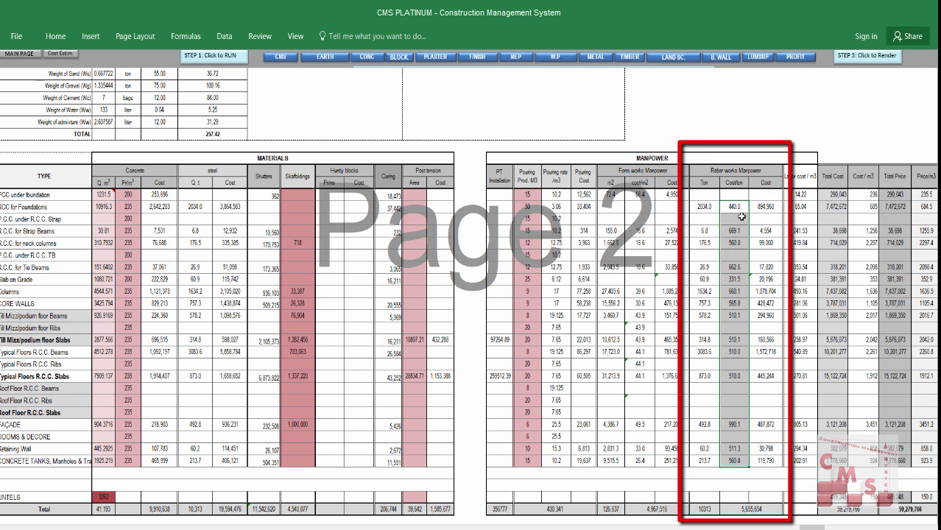
{"action": "left_click_drag", "start_coordinate": [764, 195], "coordinate": [767, 450]}
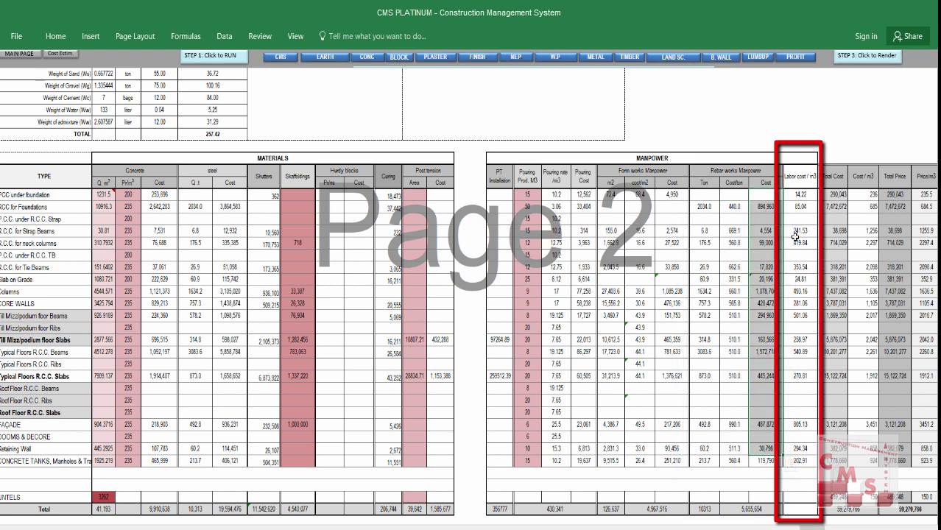
- Examine the Labor cost / m3 column from PCC under foundation down to the core walls
{"action": "left_click_drag", "start_coordinate": [800, 194], "coordinate": [799, 220]}
{"action": "left_click_drag", "start_coordinate": [800, 289], "coordinate": [807, 176]}
{"action": "left_click", "coordinate": [807, 176]}
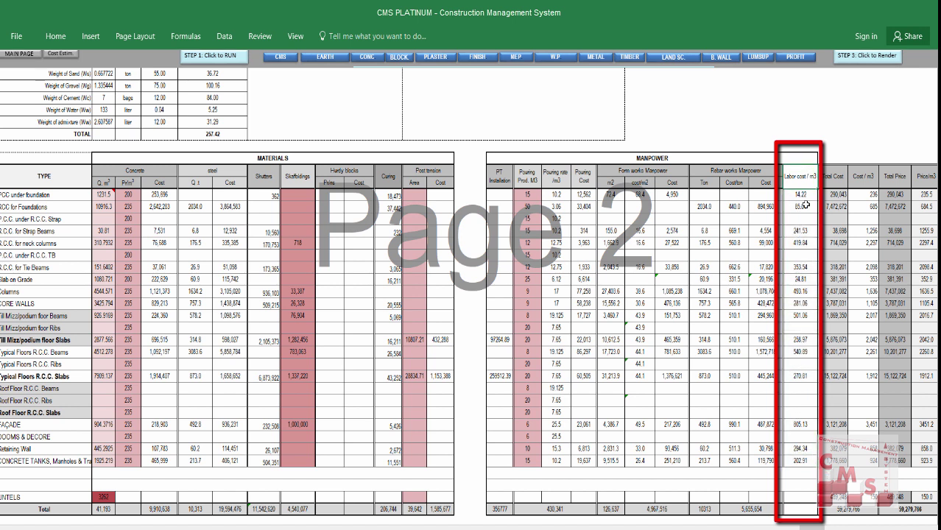
{"action": "left_click", "coordinate": [804, 230]}
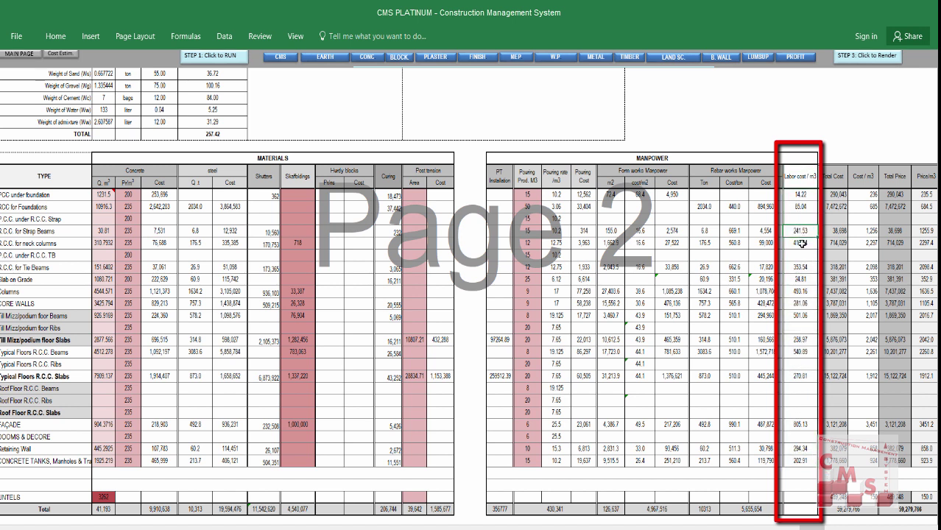
{"action": "key", "text": "Down"}
{"action": "key", "text": "Down"}
{"action": "key", "text": "Down"}
{"action": "key", "text": "Down"}
{"action": "key", "text": "Down"}
{"action": "key", "text": "Down"}
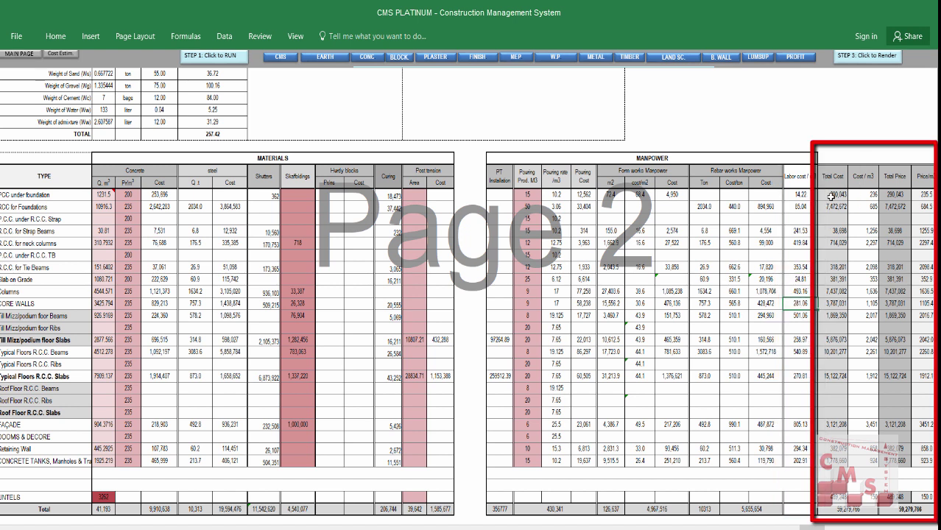
- Examine the Total Cost, Cost/m3, Total Price, Price/m3 and Profit Ratio columns of the concrete works
{"action": "left_click_drag", "start_coordinate": [833, 196], "coordinate": [819, 424]}
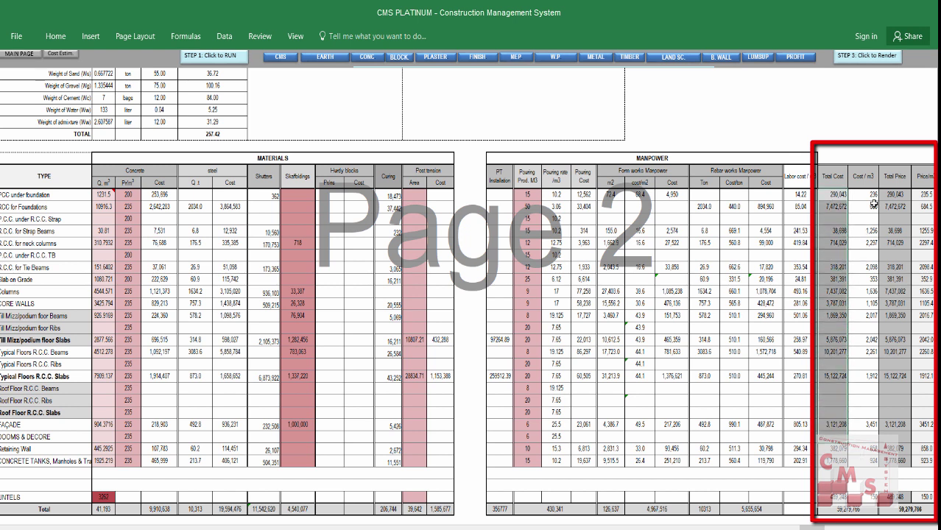
{"action": "left_click_drag", "start_coordinate": [863, 196], "coordinate": [863, 464]}
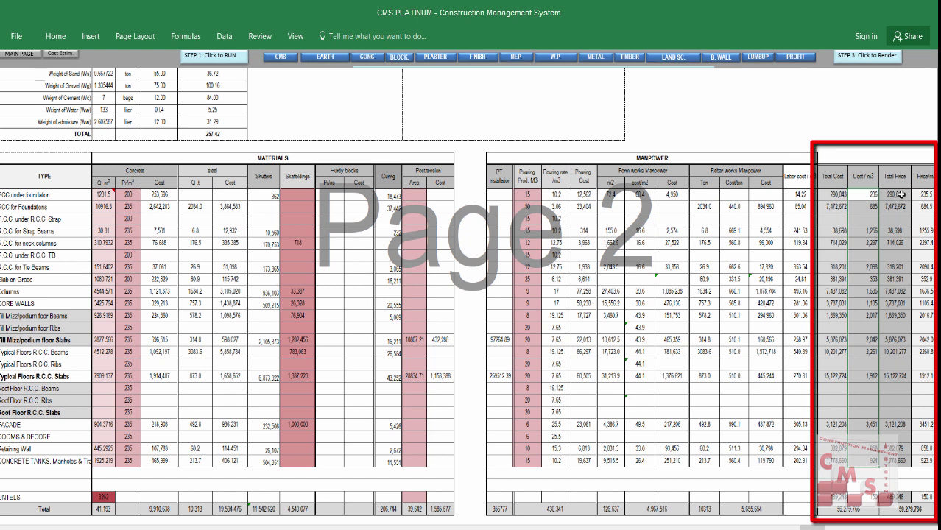
{"action": "left_click_drag", "start_coordinate": [897, 196], "coordinate": [900, 462]}
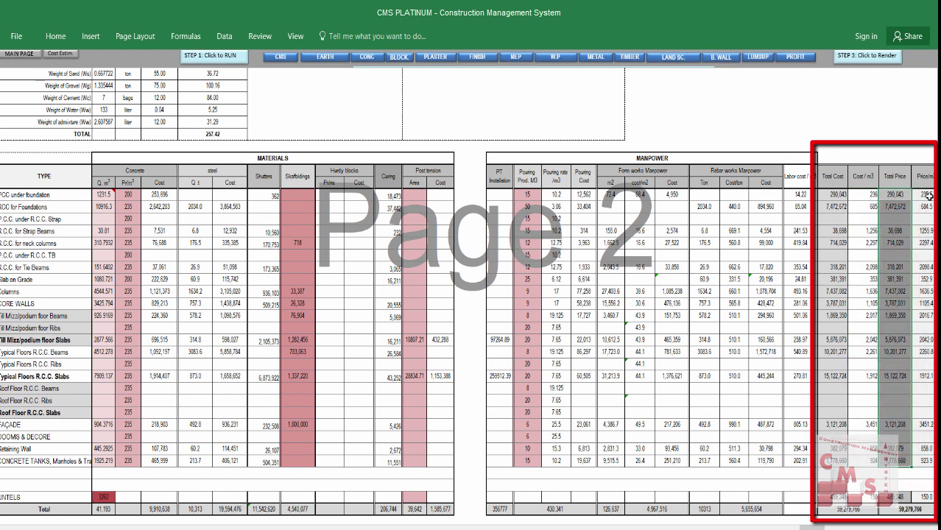
{"action": "left_click_drag", "start_coordinate": [929, 196], "coordinate": [927, 462]}
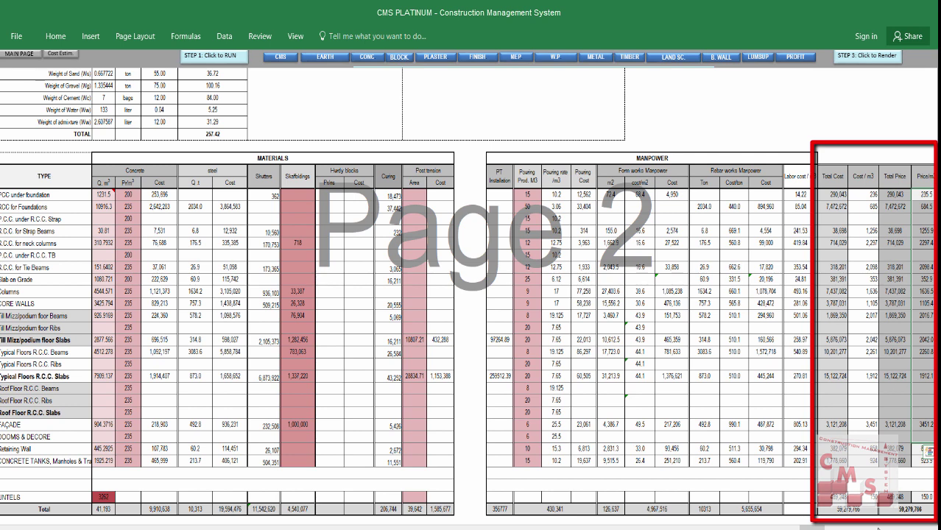
{"action": "scroll", "coordinate": [848, 229], "scroll_direction": "down", "scroll_amount": 1}
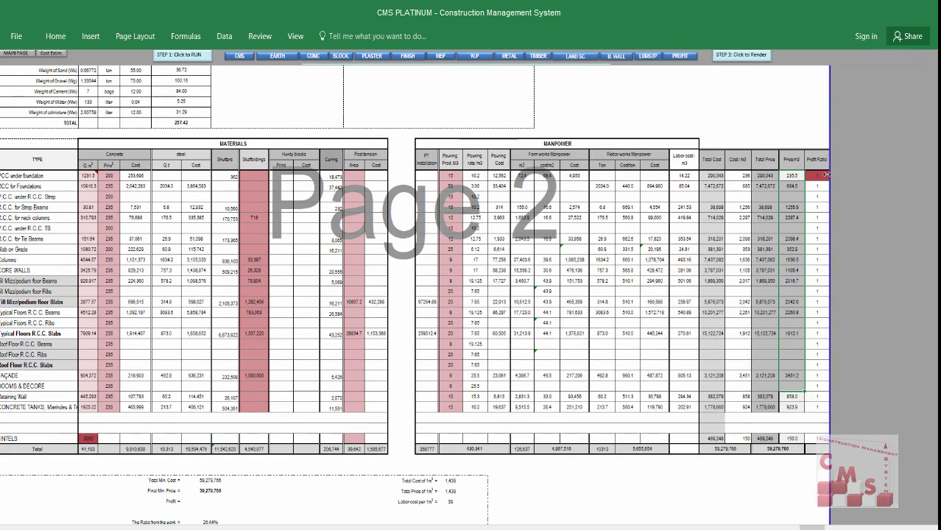
{"action": "left_click_drag", "start_coordinate": [825, 174], "coordinate": [832, 398]}
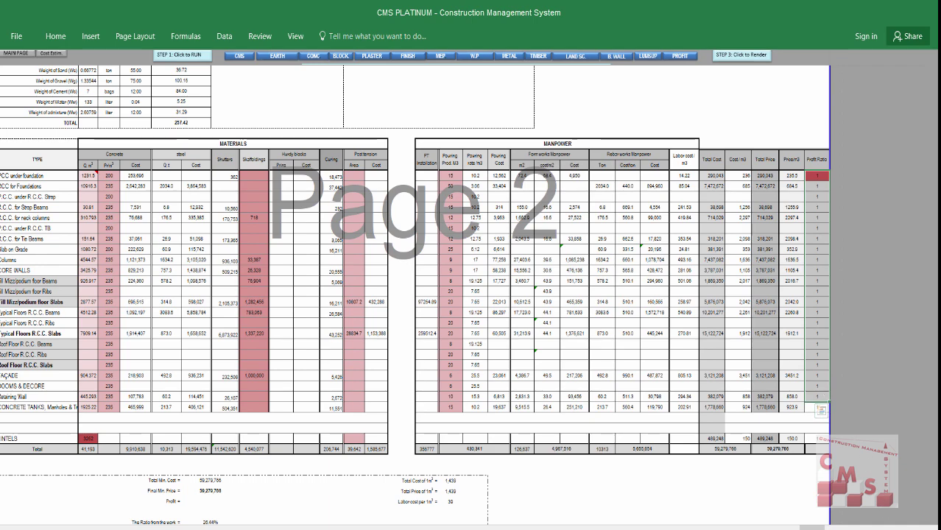
{"action": "scroll", "coordinate": [832, 398], "scroll_direction": "up", "scroll_amount": 1}
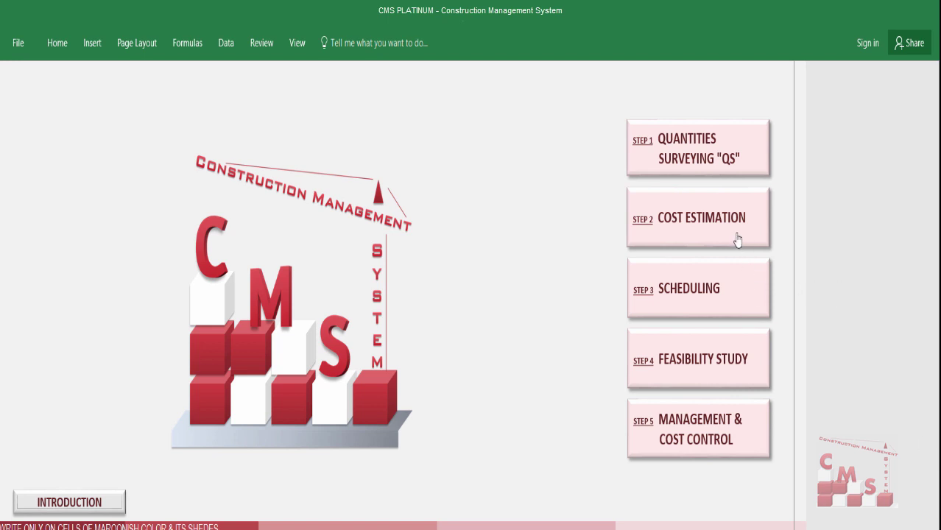
- Open the Block Works Breakdown within the Activities Cost Breakdown of Cost Estimation
{"action": "left_click", "coordinate": [705, 233]}
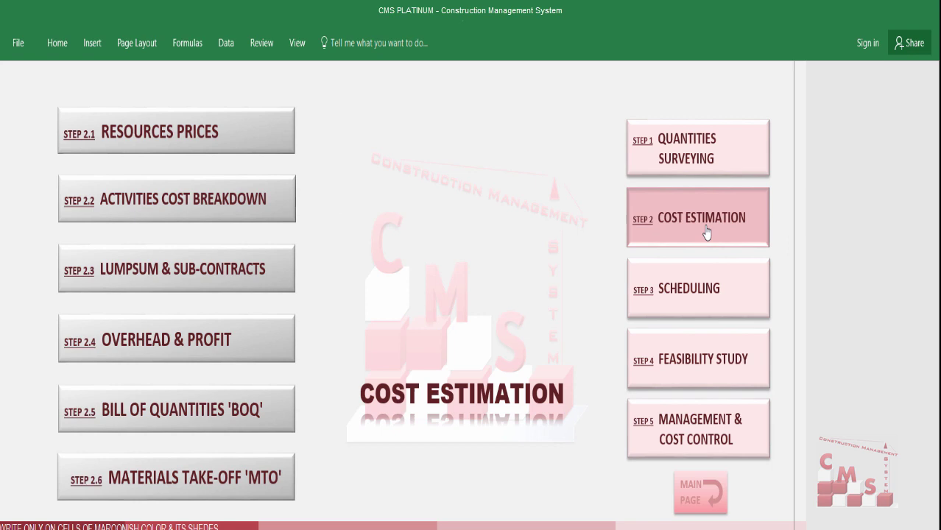
{"action": "left_click", "coordinate": [244, 199]}
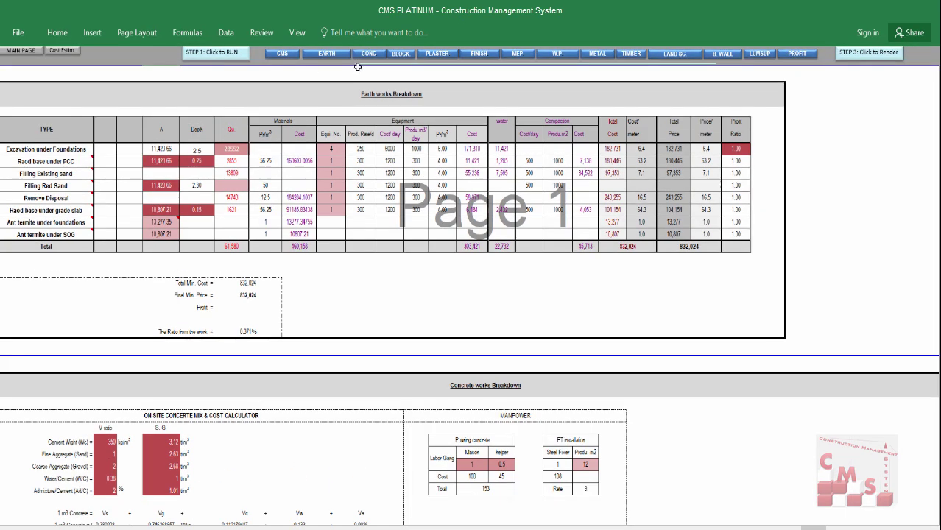
{"action": "left_click", "coordinate": [401, 54]}
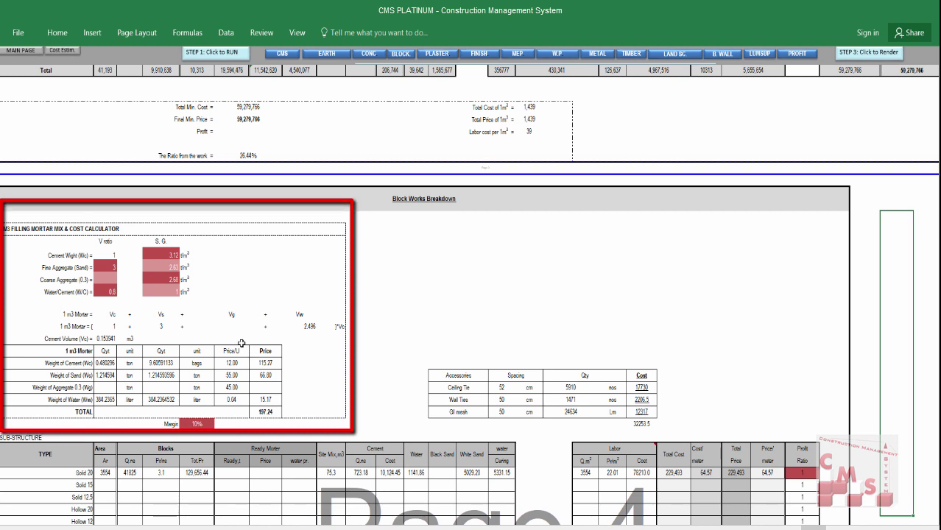
- Examine the filling mortar calculator's cement, fine aggregate, coarse aggregate and water/cement rows and the specific gravity inputs
{"action": "left_click", "coordinate": [54, 255]}
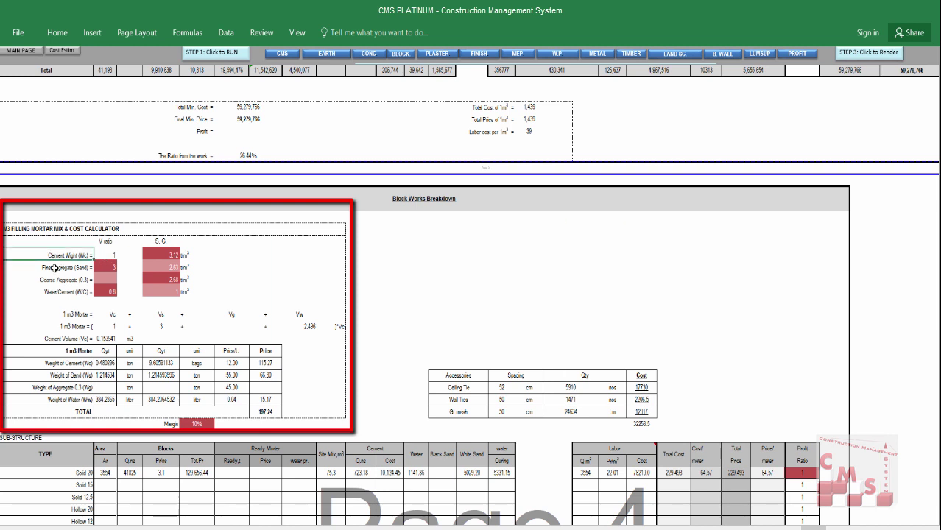
{"action": "left_click", "coordinate": [54, 268]}
{"action": "left_click", "coordinate": [72, 284]}
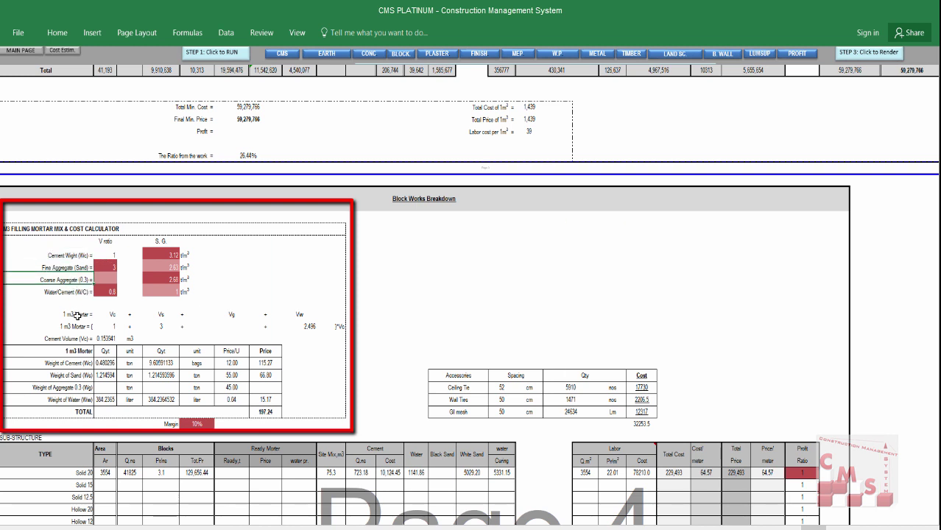
{"action": "left_click", "coordinate": [76, 292]}
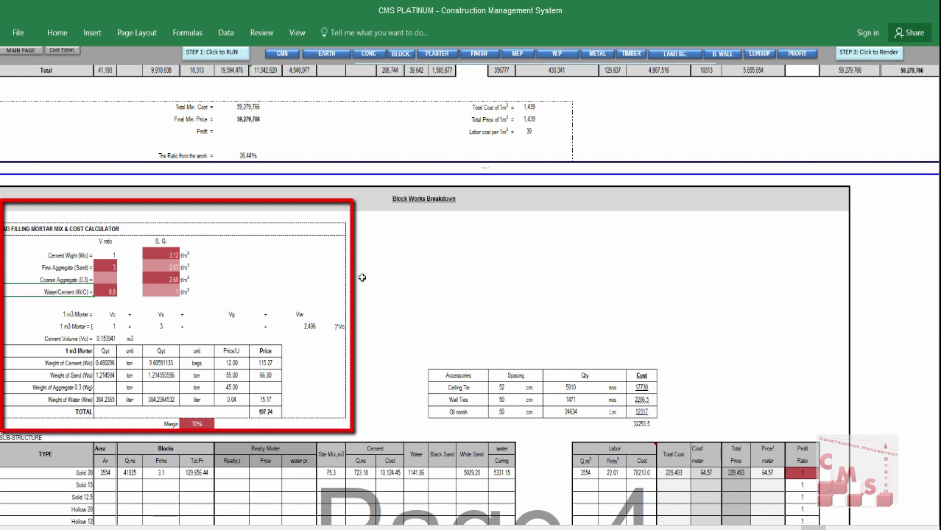
{"action": "left_click", "coordinate": [161, 242]}
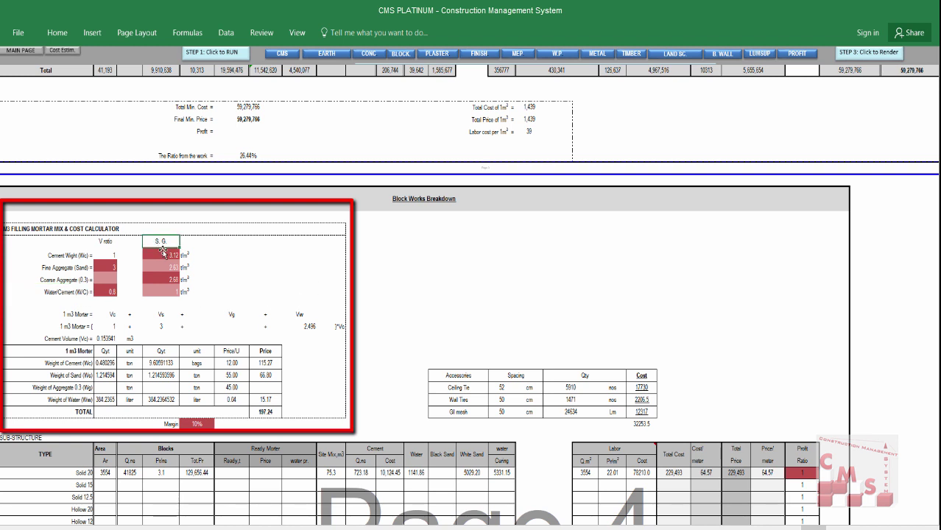
{"action": "left_click", "coordinate": [170, 256]}
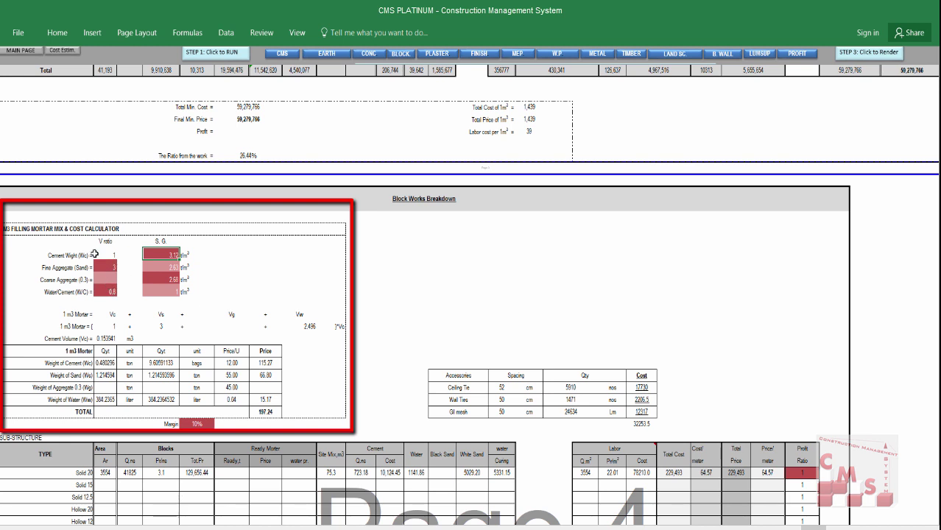
- Set the filling mortar's volume ratios to 1 for fine aggregate (sand) and 2 for coarse aggregate
{"action": "left_click", "coordinate": [103, 268]}
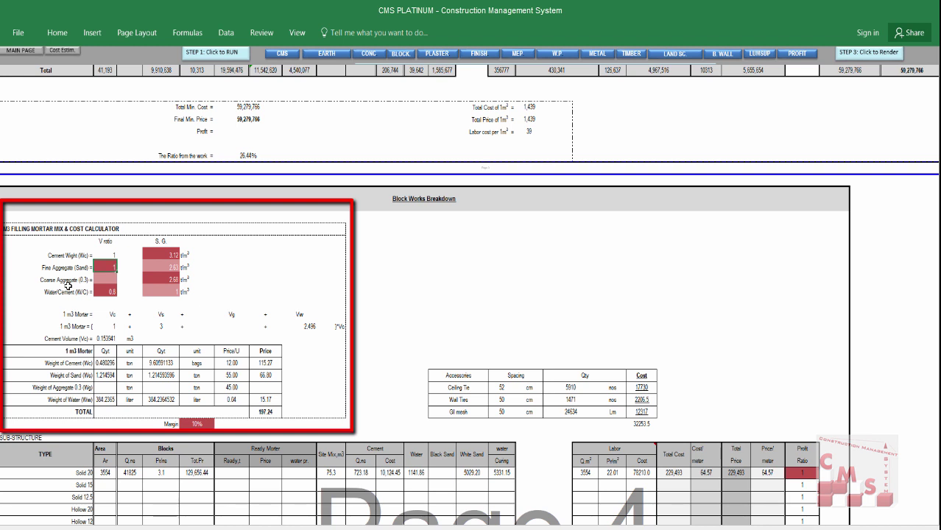
{"action": "key", "text": "Return"}
{"action": "type", "text": "2"}
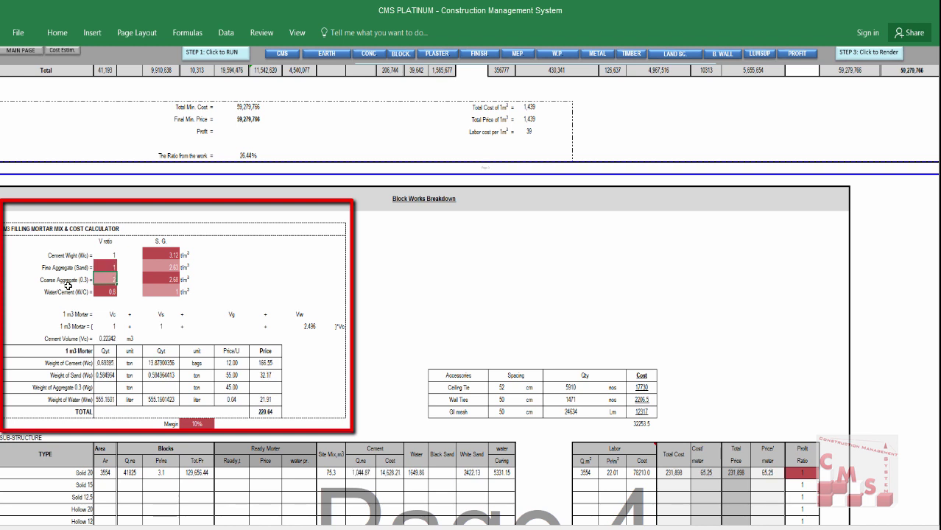
{"action": "key", "text": "Return"}
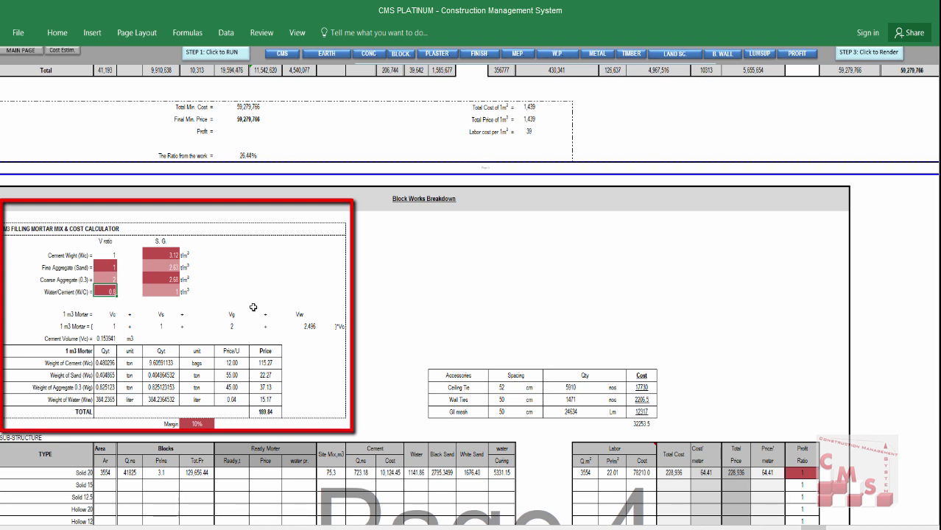
{"action": "left_click", "coordinate": [106, 266]}
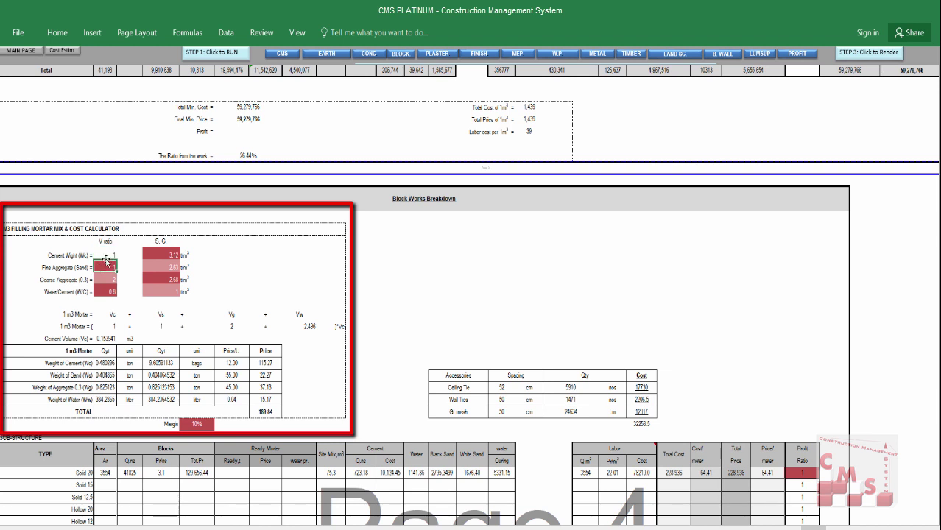
{"action": "left_click", "coordinate": [107, 253]}
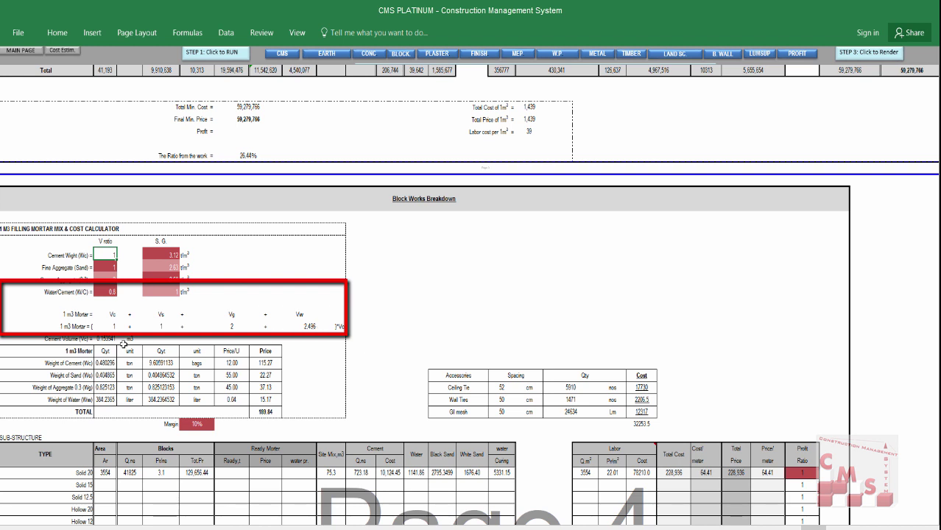
- Examine the material weights, unit prices, prices and total cost in the 1 m3 mortar table
{"action": "left_click", "coordinate": [64, 390]}
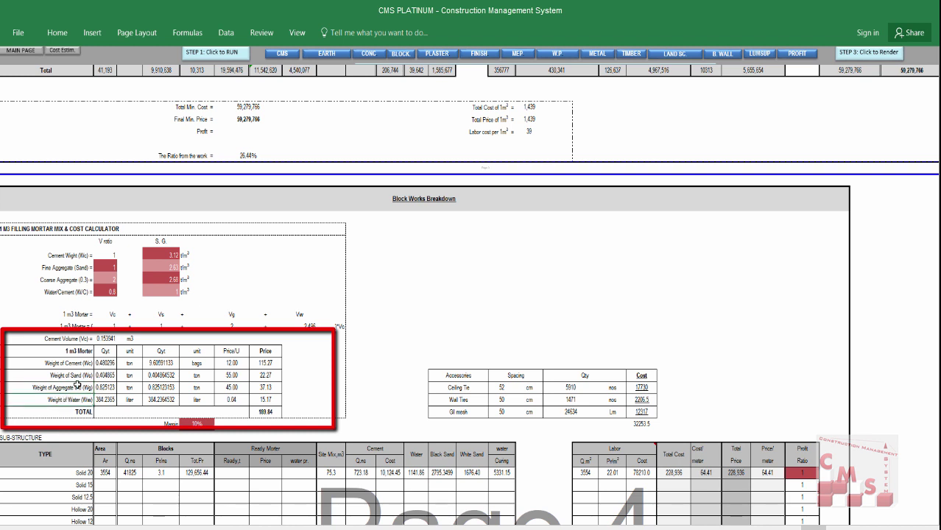
{"action": "left_click_drag", "start_coordinate": [103, 362], "coordinate": [105, 400]}
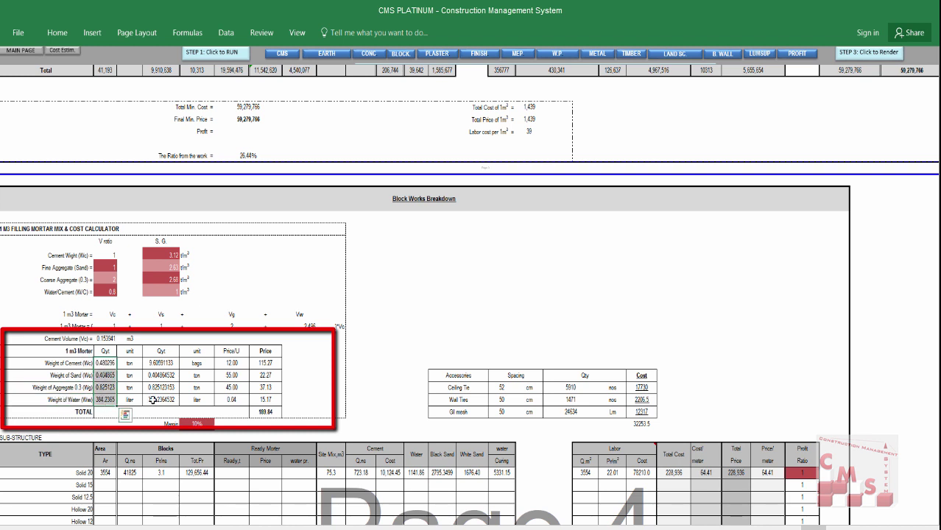
{"action": "left_click", "coordinate": [224, 364]}
{"action": "left_click_drag", "start_coordinate": [224, 388], "coordinate": [229, 403]}
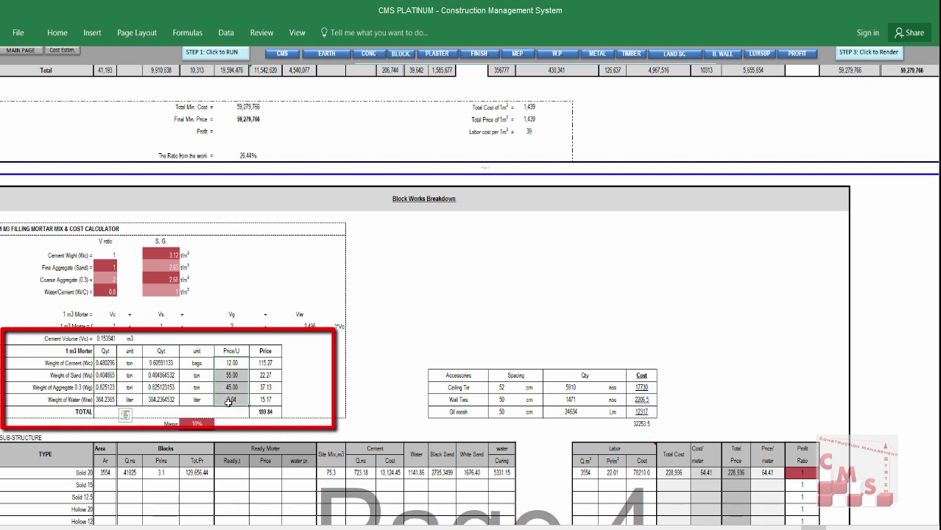
{"action": "left_click", "coordinate": [281, 365]}
{"action": "left_click_drag", "start_coordinate": [270, 378], "coordinate": [271, 402]}
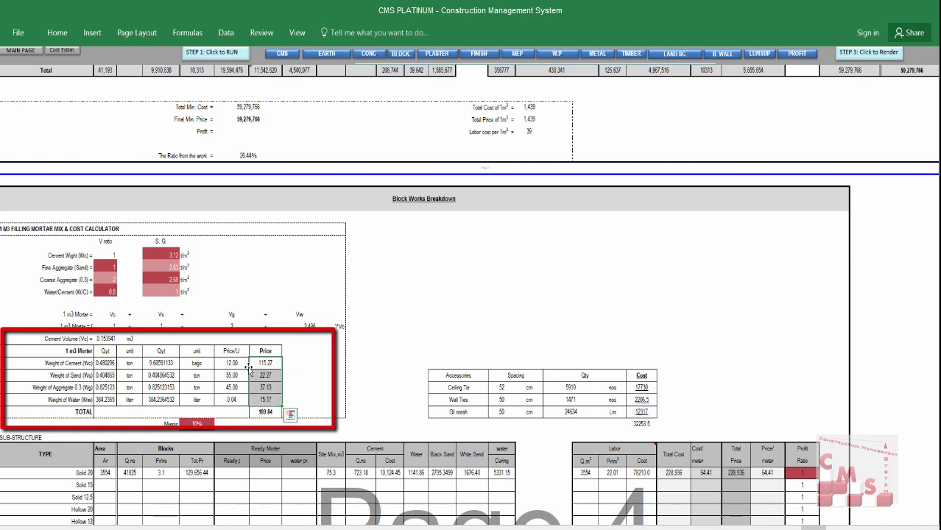
{"action": "left_click", "coordinate": [265, 412]}
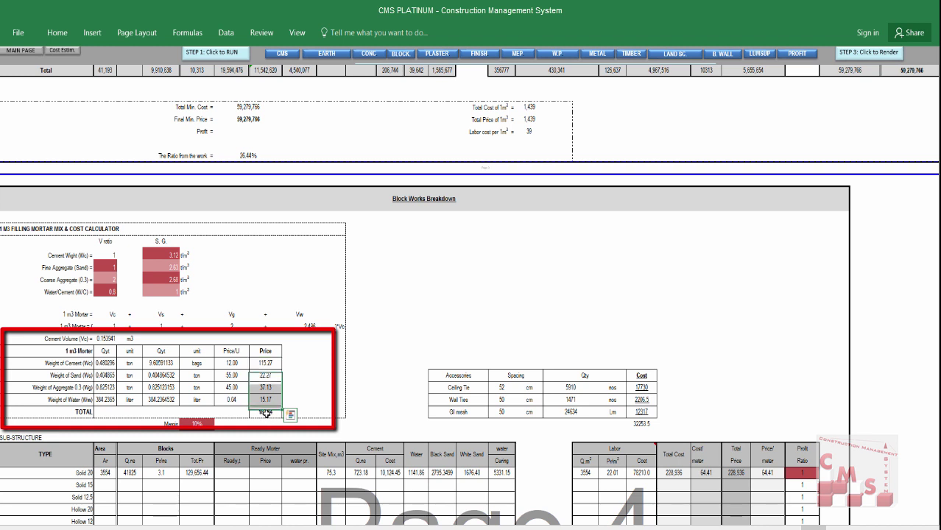
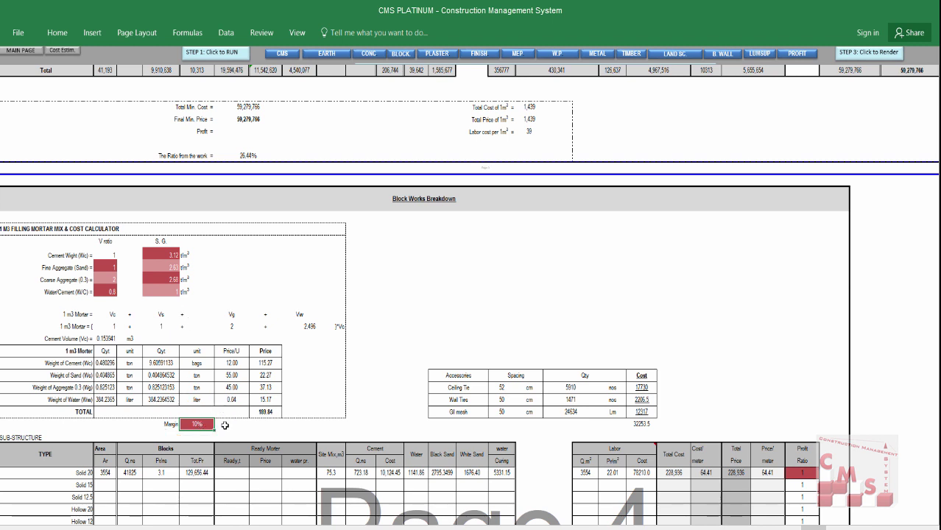
- Examine the block works' sub-structure and super structure tables and the block types listed from Solid 20 to Block 25
{"action": "scroll", "coordinate": [221, 424], "scroll_direction": "down", "scroll_amount": 4}
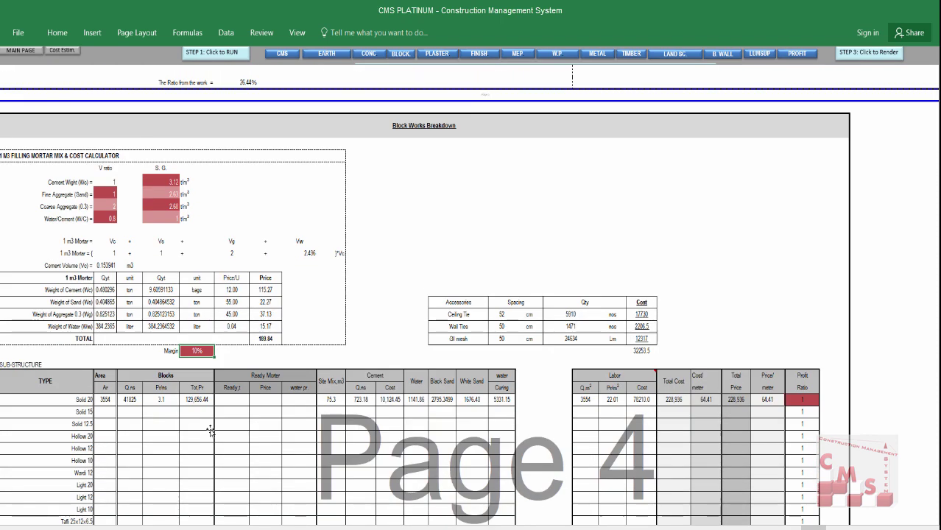
{"action": "scroll", "coordinate": [217, 422], "scroll_direction": "down", "scroll_amount": 2}
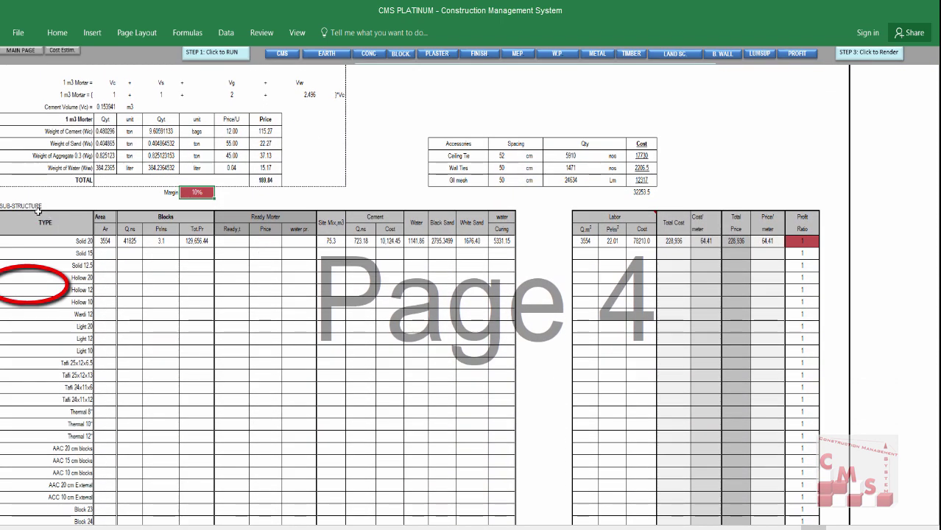
{"action": "left_click", "coordinate": [63, 205]}
{"action": "scroll", "coordinate": [62, 205], "scroll_direction": "down", "scroll_amount": 3}
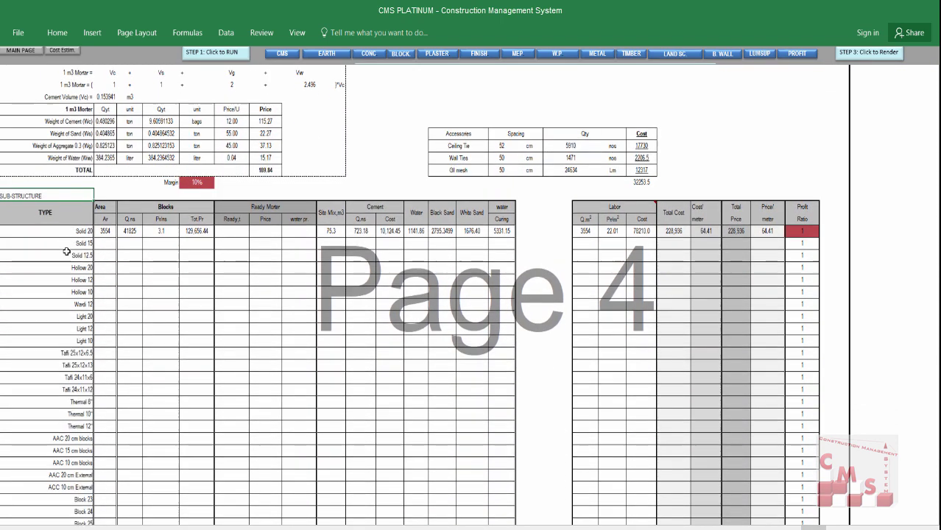
{"action": "left_click", "coordinate": [92, 464]}
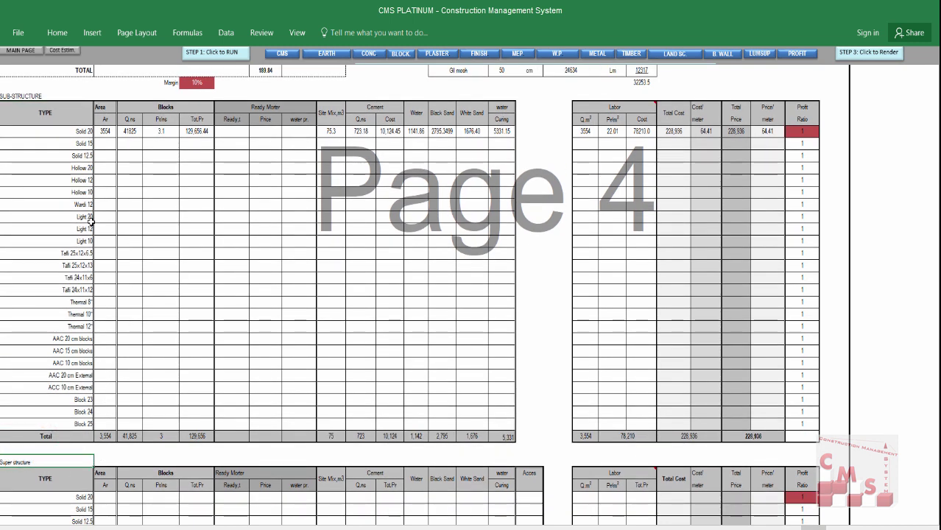
{"action": "left_click", "coordinate": [69, 147]}
{"action": "left_click_drag", "start_coordinate": [69, 150], "coordinate": [74, 425]}
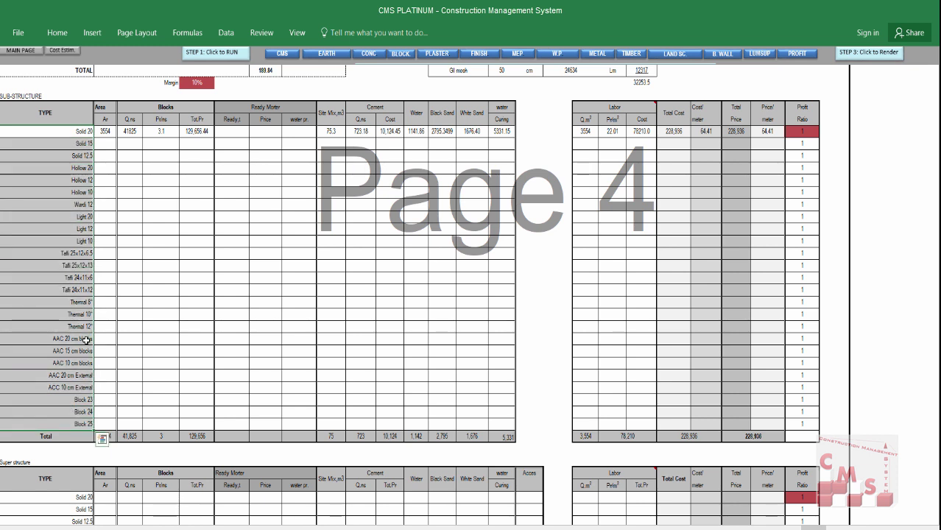
- Open Masonry Works in Quantities Surveying, examine the source list of brick types, and return to the main page
{"action": "left_click", "coordinate": [33, 54]}
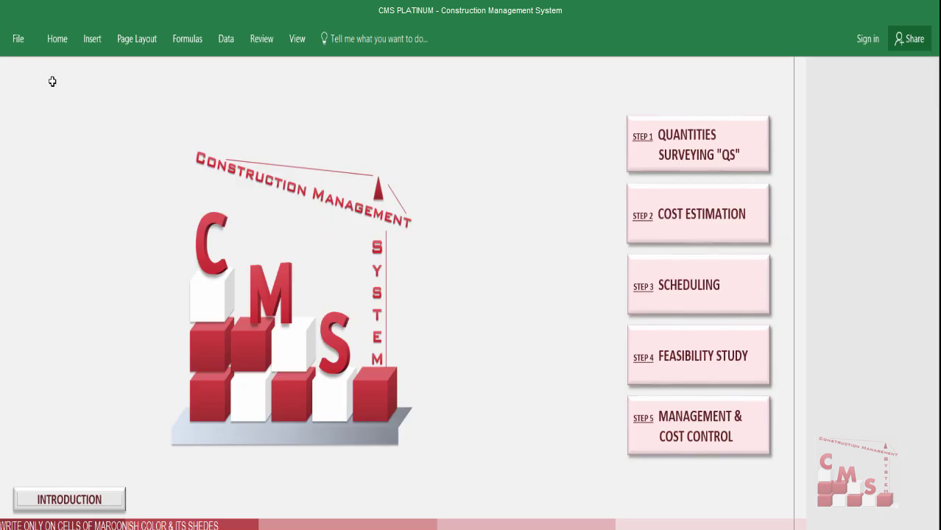
{"action": "left_click", "coordinate": [682, 156]}
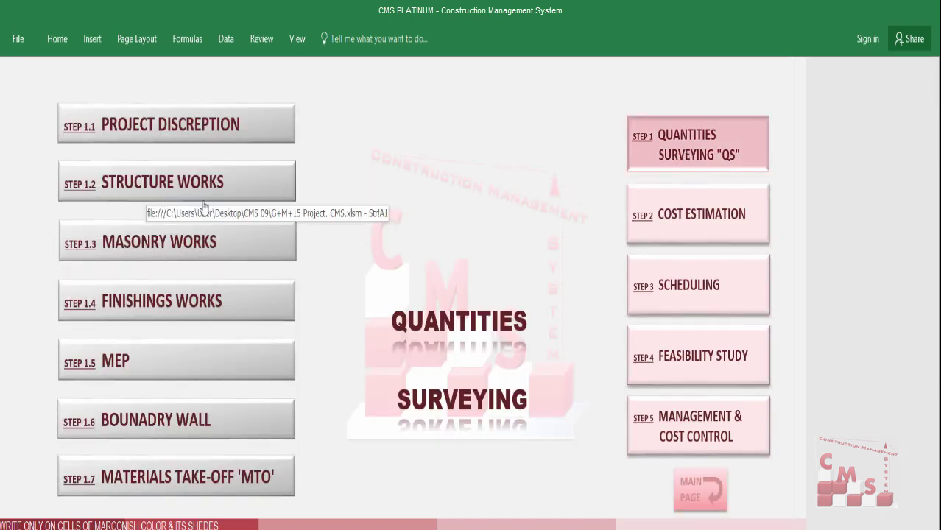
{"action": "left_click", "coordinate": [187, 241]}
{"action": "left_click", "coordinate": [190, 280]}
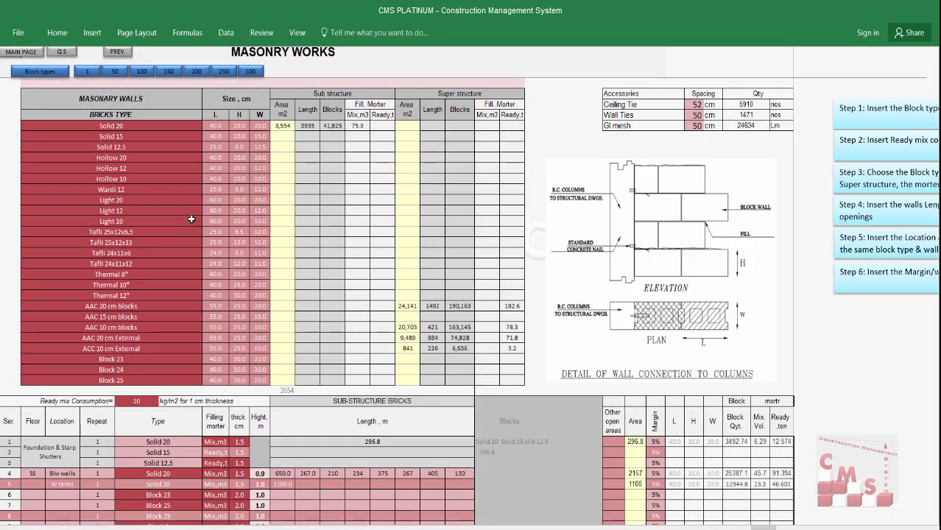
{"action": "left_click_drag", "start_coordinate": [175, 129], "coordinate": [144, 379]}
{"action": "left_click", "coordinate": [24, 54]}
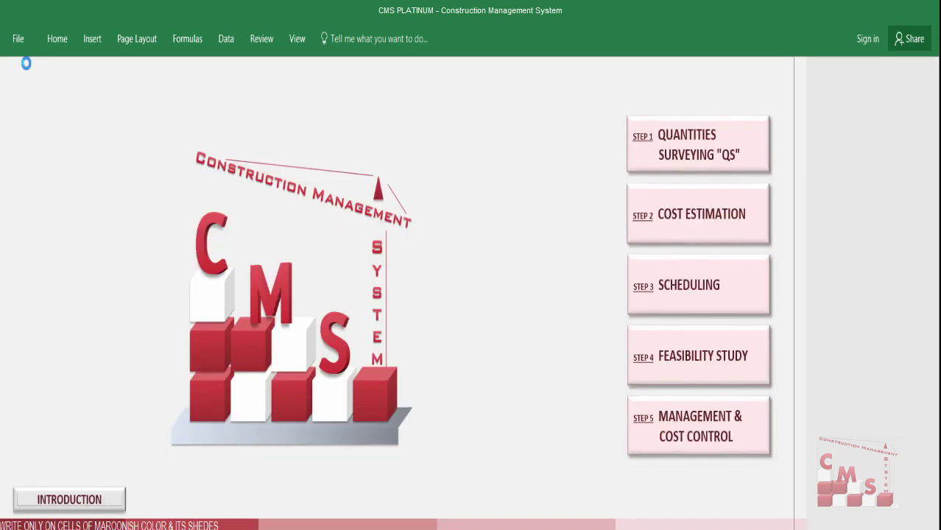
- Open the Block Works Breakdown in the Cost Estimation step's Activities Cost Breakdown
{"action": "left_click", "coordinate": [687, 228]}
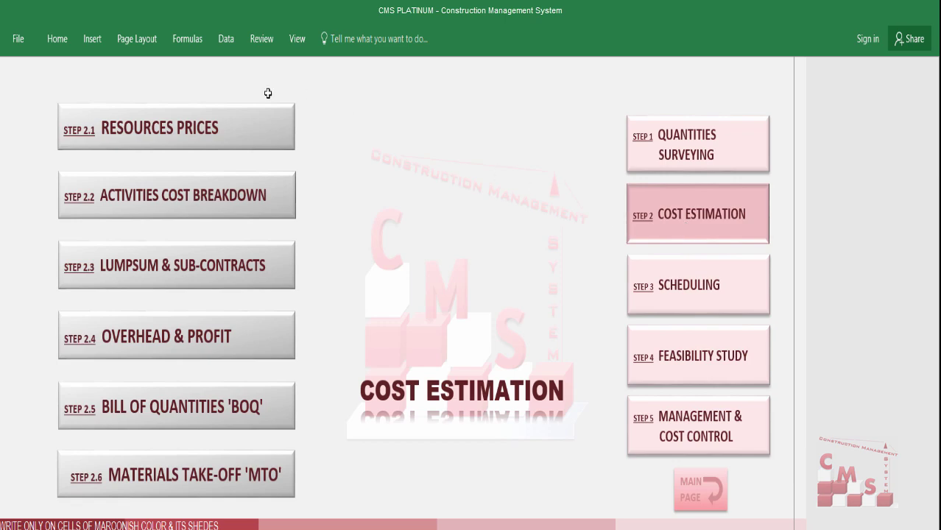
{"action": "left_click", "coordinate": [210, 210]}
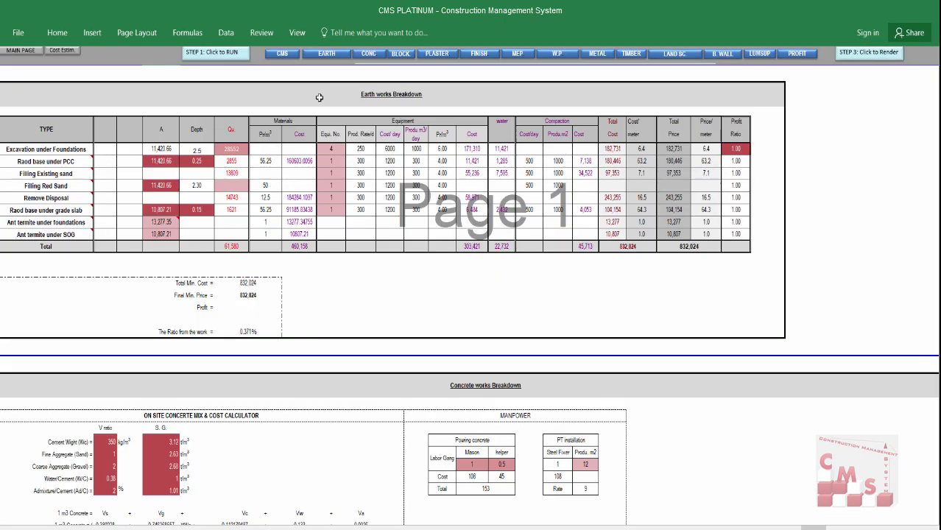
{"action": "left_click", "coordinate": [403, 54]}
{"action": "scroll", "coordinate": [111, 295], "scroll_direction": "down", "scroll_amount": 6}
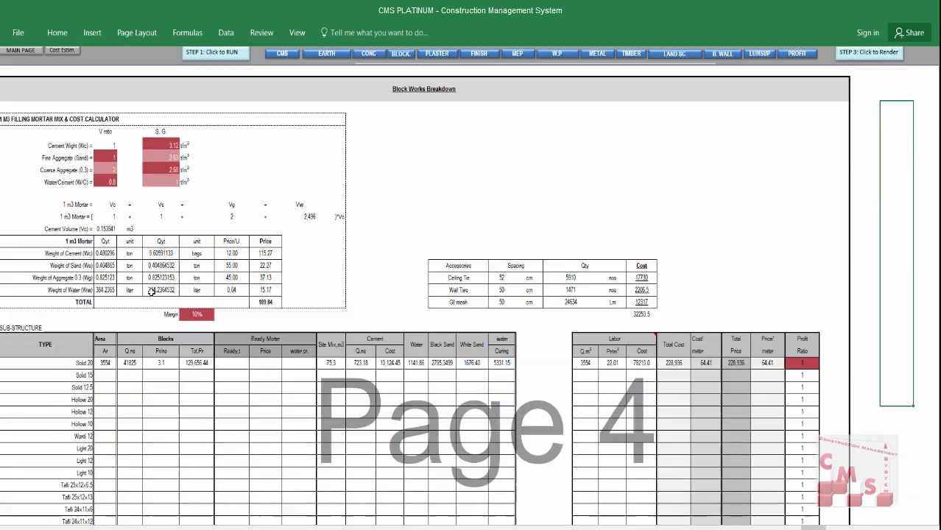
- Examine the sub-structure table's block types from Solid 20 to Block 25 and the area of the Solid 20 row
{"action": "scroll", "coordinate": [92, 266], "scroll_direction": "down", "scroll_amount": 1}
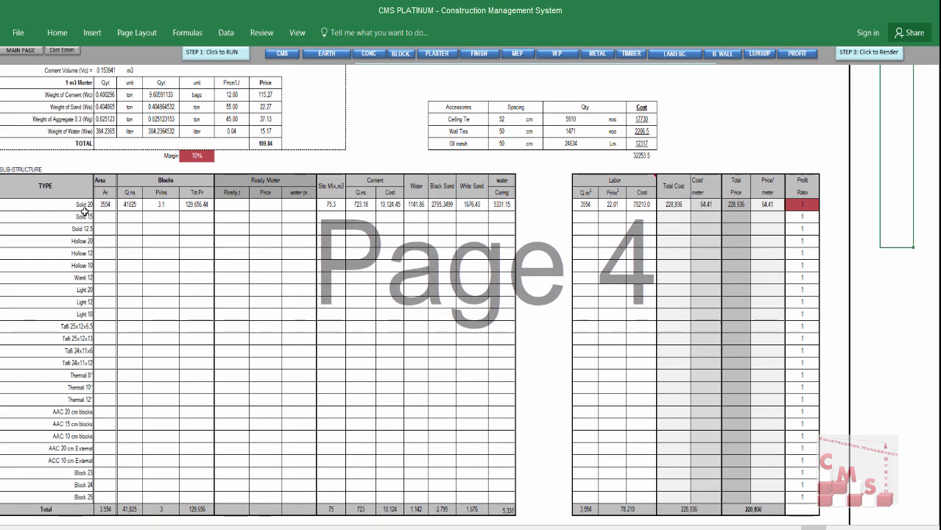
{"action": "left_click_drag", "start_coordinate": [86, 205], "coordinate": [54, 498]}
{"action": "left_click", "coordinate": [102, 221]}
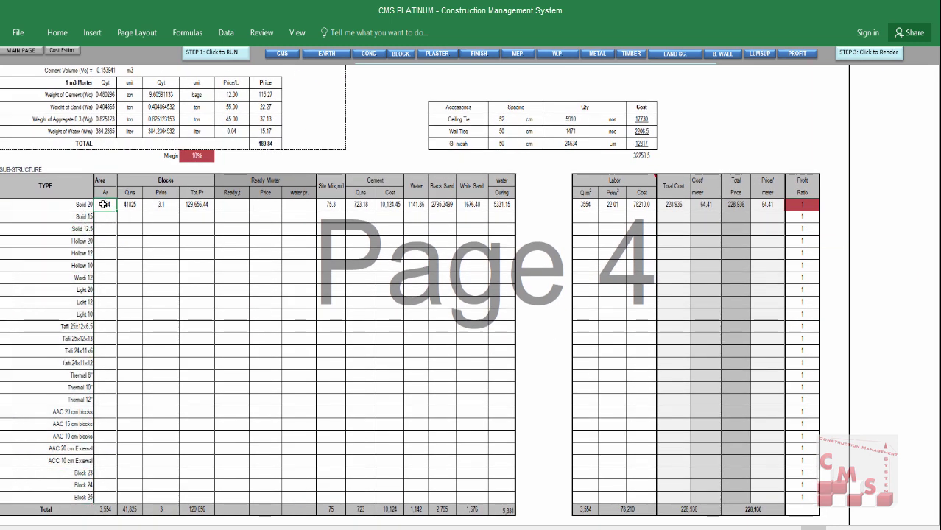
{"action": "left_click", "coordinate": [80, 208]}
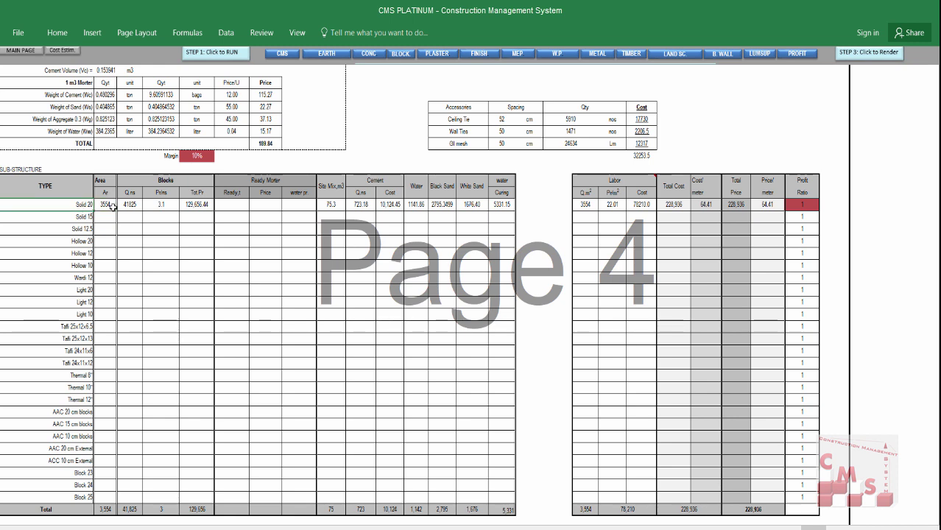
{"action": "left_click", "coordinate": [29, 170]}
- Examine the block types in the super structure table, including the AAC 20 cm and AAC 10 cm blocks rows
{"action": "scroll", "coordinate": [234, 236], "scroll_direction": "down", "scroll_amount": 3}
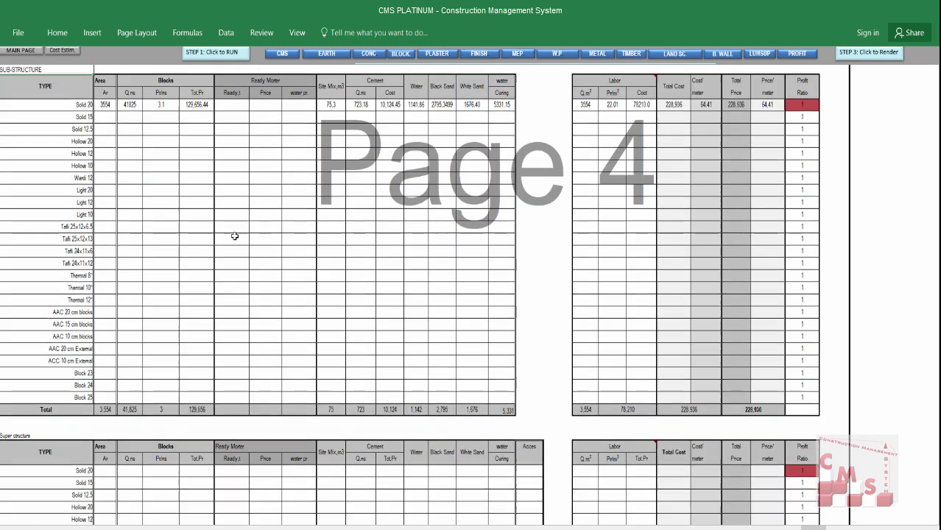
{"action": "scroll", "coordinate": [234, 236], "scroll_direction": "down", "scroll_amount": 4}
{"action": "left_click", "coordinate": [53, 281]}
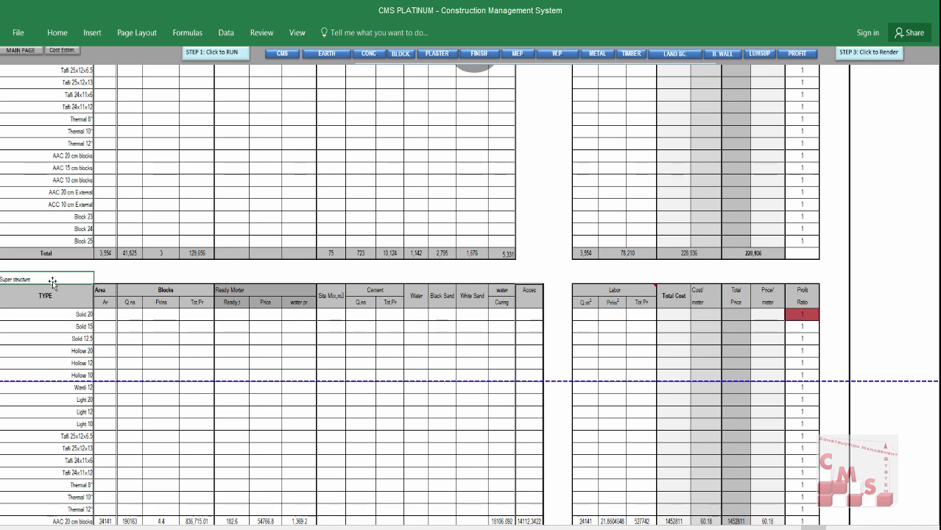
{"action": "scroll", "coordinate": [169, 296], "scroll_direction": "down", "scroll_amount": 4}
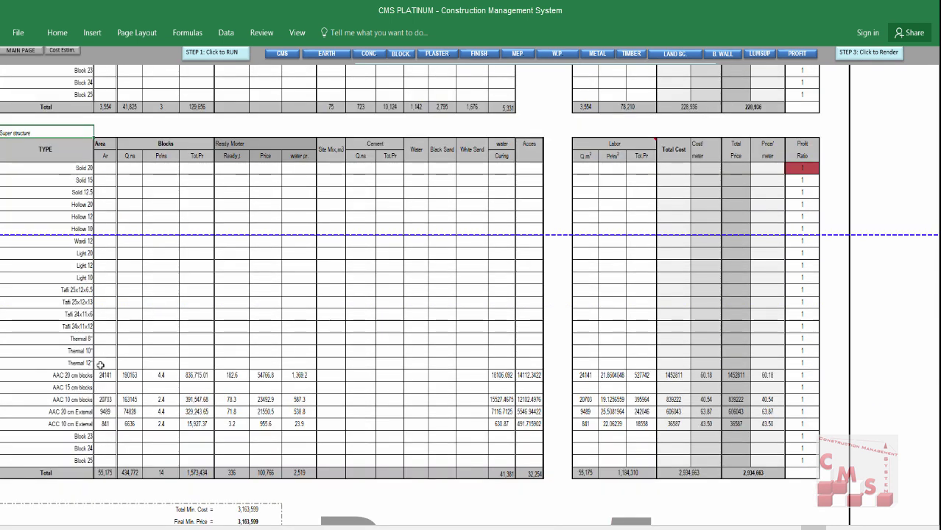
{"action": "left_click", "coordinate": [71, 377]}
{"action": "left_click", "coordinate": [68, 399]}
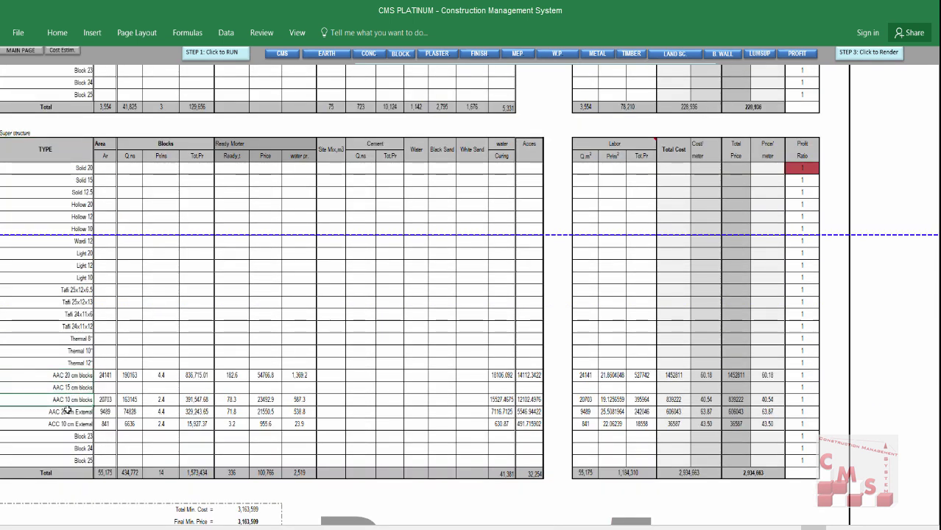
- Examine the areas, block quantities, unit prices and total prices of the AAC and ACC rows in the super structure block table
{"action": "left_click", "coordinate": [70, 424]}
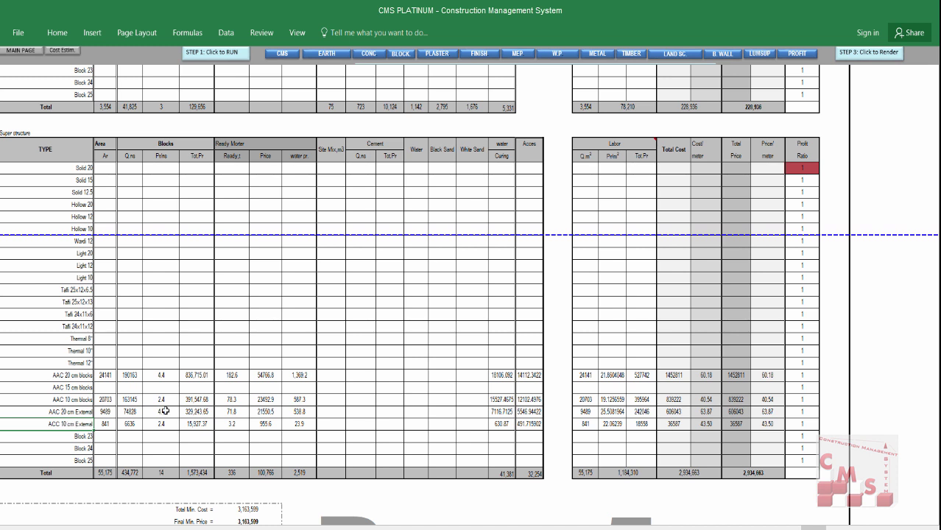
{"action": "key", "text": "Up"}
{"action": "key", "text": "ctrl+v"}
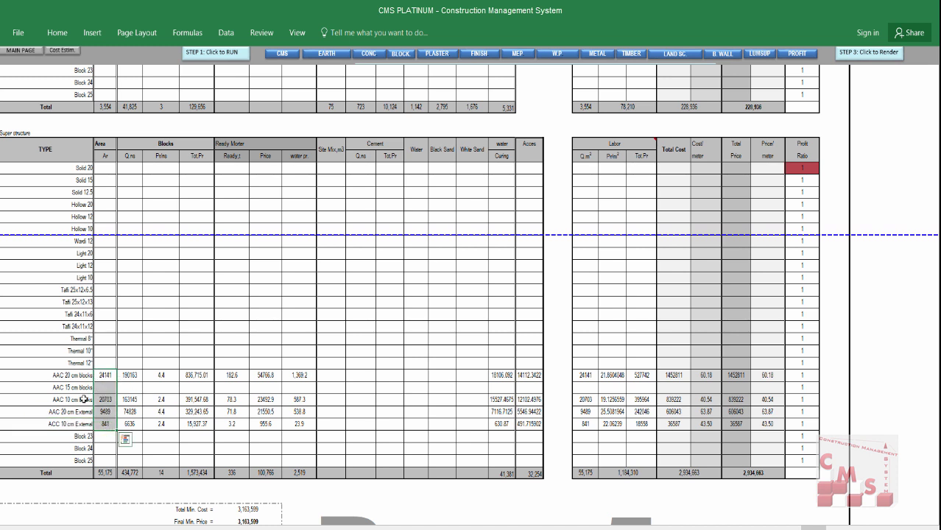
{"action": "left_click_drag", "start_coordinate": [127, 376], "coordinate": [127, 423]}
{"action": "key", "text": "ctrl+v"}
{"action": "left_click_drag", "start_coordinate": [177, 373], "coordinate": [177, 424]}
{"action": "key", "text": "ctrl+v"}
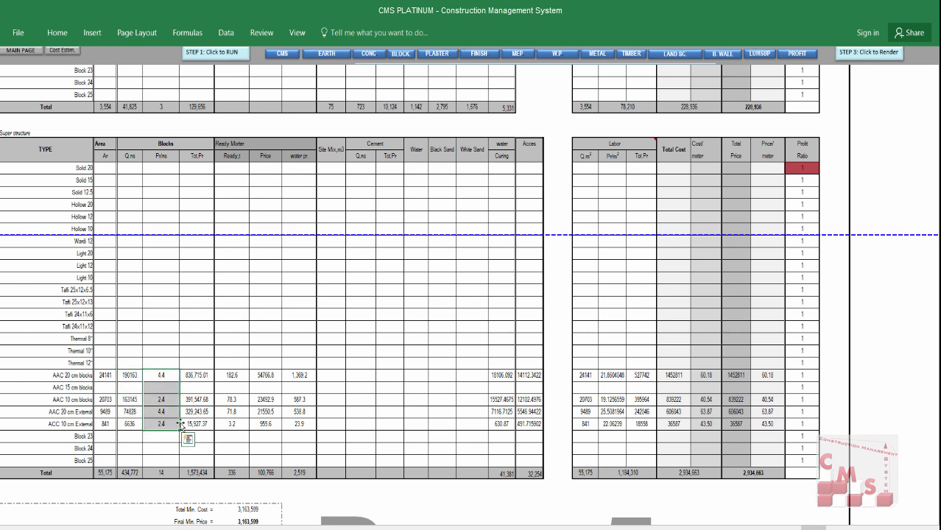
{"action": "left_click_drag", "start_coordinate": [199, 375], "coordinate": [199, 423]}
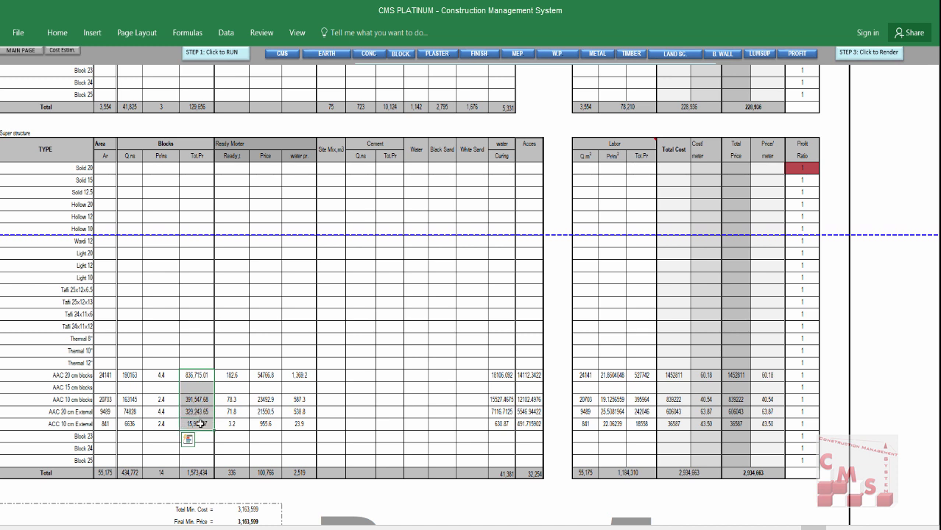
{"action": "key", "text": "ctrl+v"}
{"action": "key", "text": "Escape"}
{"action": "left_click_drag", "start_coordinate": [190, 144], "coordinate": [175, 468]}
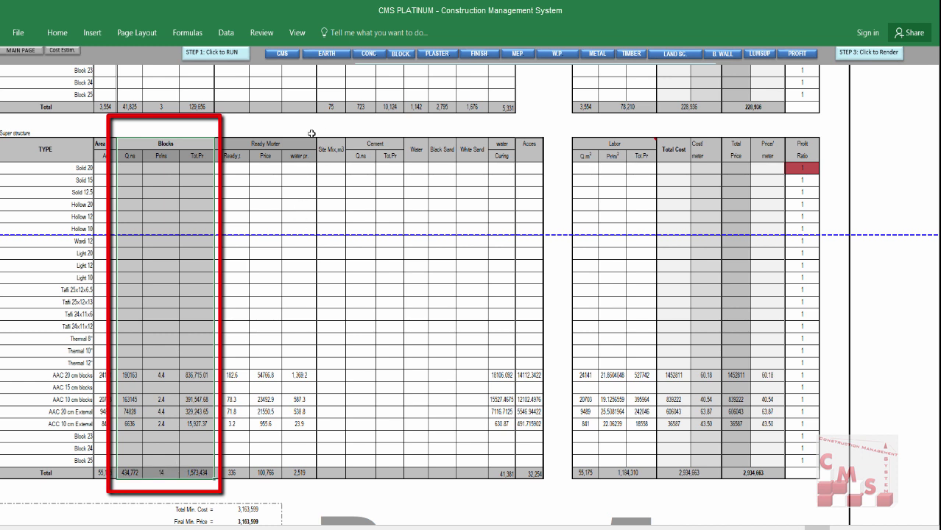
- Examine the Ready Morter quantities, prices and water prices for the AAC and ACC rows in the super structure table
{"action": "left_click_drag", "start_coordinate": [296, 144], "coordinate": [292, 471]}
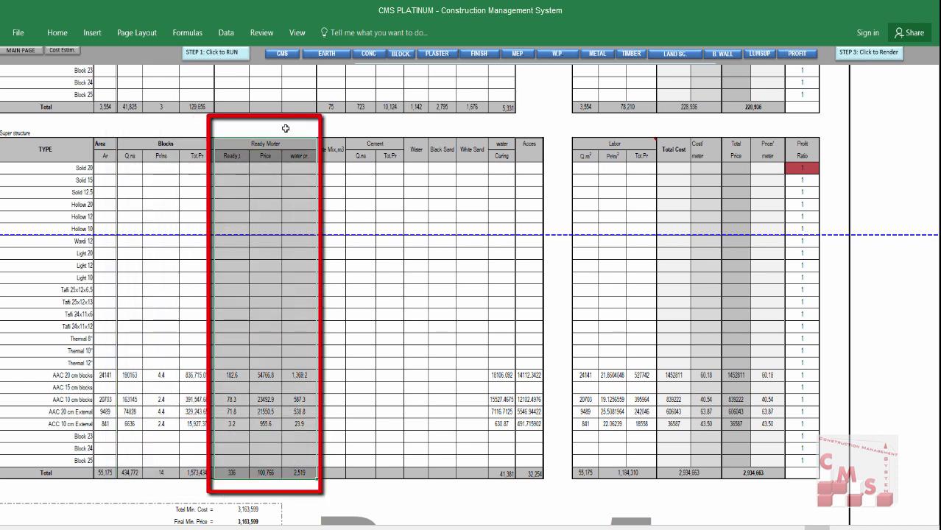
{"action": "left_click", "coordinate": [284, 144]}
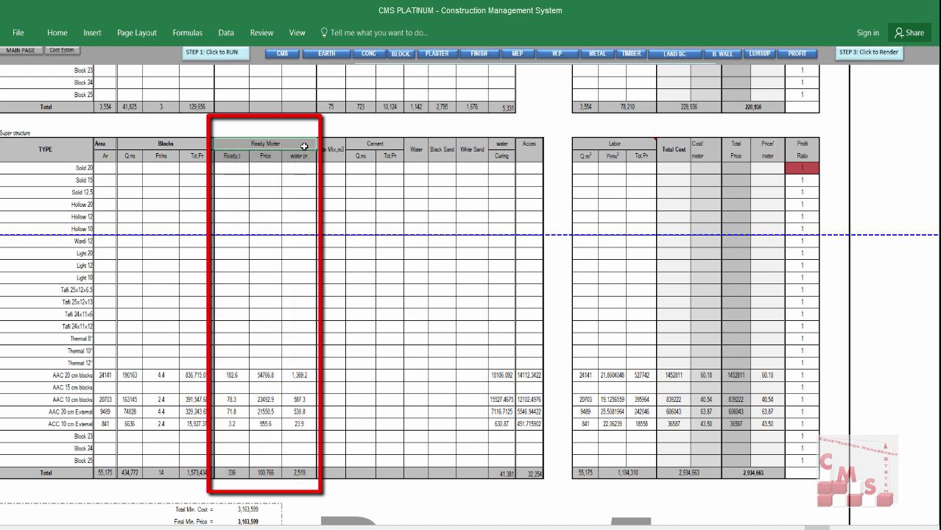
{"action": "left_click", "coordinate": [231, 376]}
{"action": "left_click", "coordinate": [232, 399]}
{"action": "left_click", "coordinate": [236, 411]}
{"action": "left_click", "coordinate": [235, 423]}
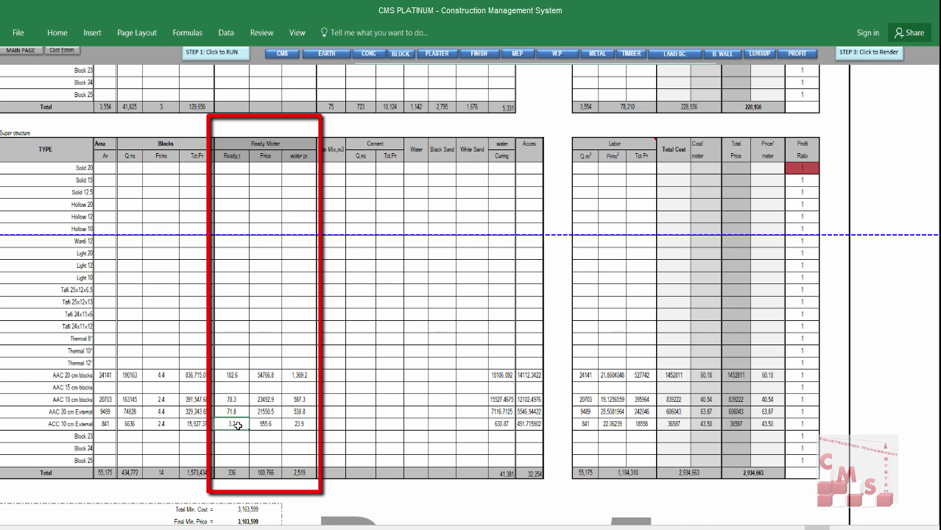
{"action": "left_click", "coordinate": [234, 377]}
{"action": "left_click", "coordinate": [235, 399]}
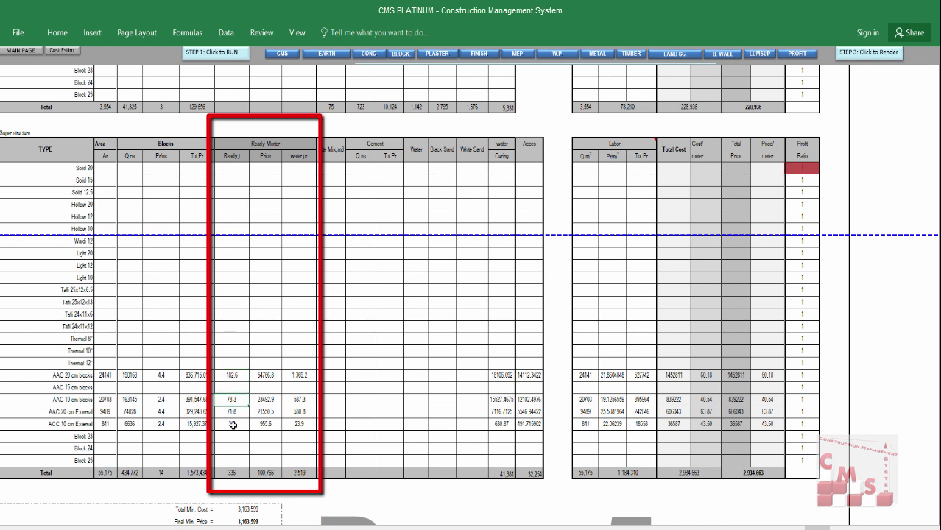
{"action": "left_click_drag", "start_coordinate": [266, 377], "coordinate": [267, 424]}
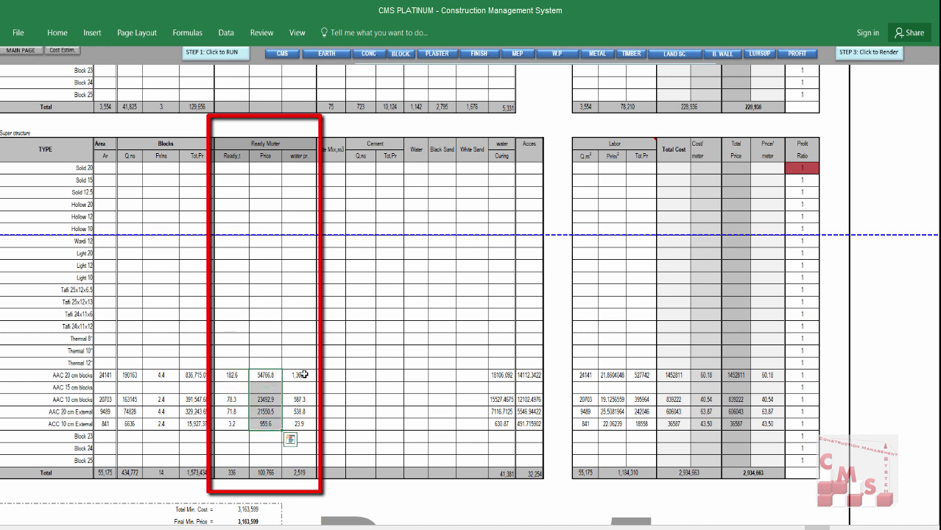
{"action": "left_click_drag", "start_coordinate": [302, 375], "coordinate": [299, 425]}
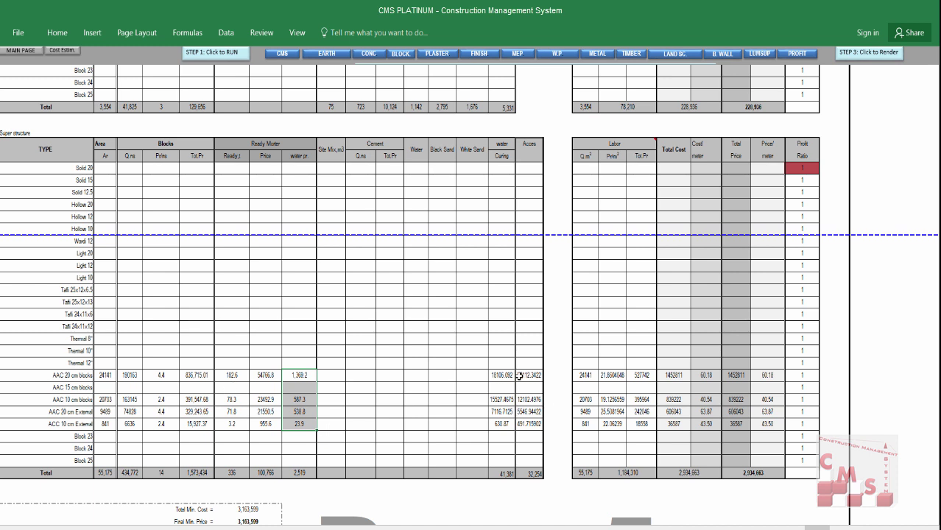
- Review the curing water, accessories and labor columns of the super structure table, along with its list of block types
{"action": "left_click_drag", "start_coordinate": [510, 376], "coordinate": [511, 428]}
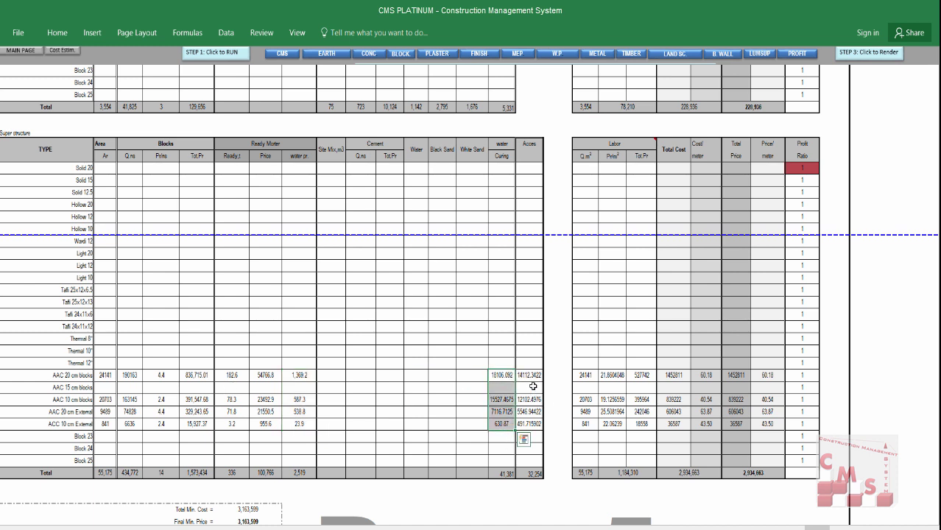
{"action": "left_click_drag", "start_coordinate": [530, 376], "coordinate": [526, 431]}
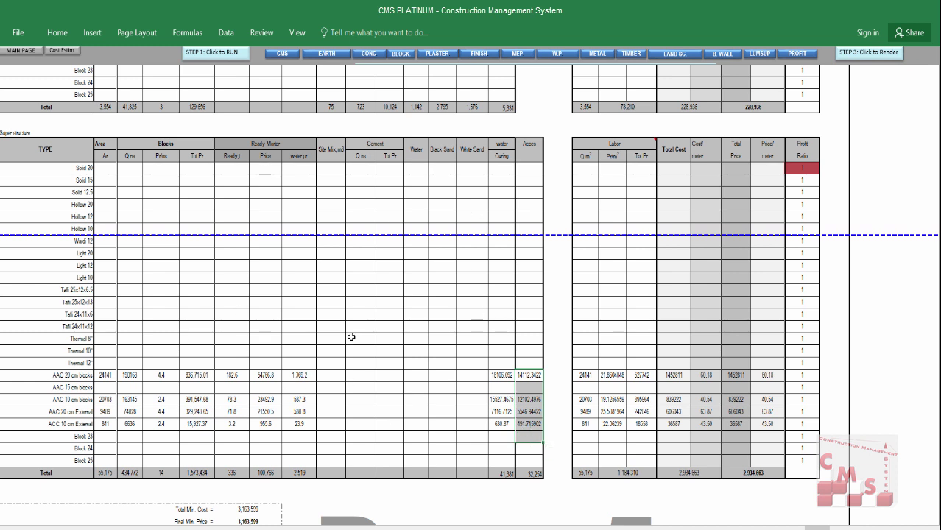
{"action": "mouse_move", "coordinate": [585, 144]}
{"action": "left_mouse_down"}
{"action": "mouse_move", "coordinate": [614, 236]}
{"action": "mouse_move", "coordinate": [631, 462]}
{"action": "left_mouse_up"}
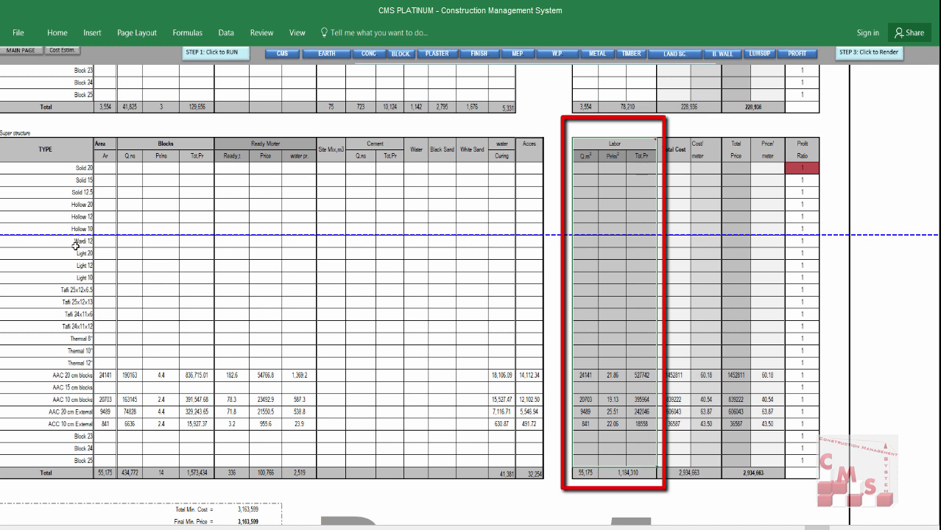
{"action": "left_click_drag", "start_coordinate": [76, 241], "coordinate": [71, 419]}
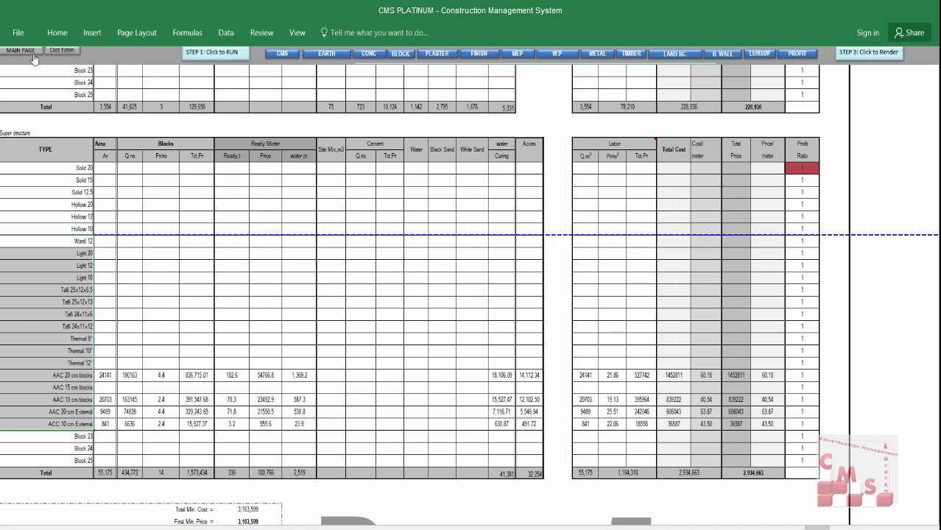
- Open the Manpower & Productivities sheet in the Scheduling section
{"action": "left_click", "coordinate": [32, 53]}
{"action": "left_click", "coordinate": [687, 258]}
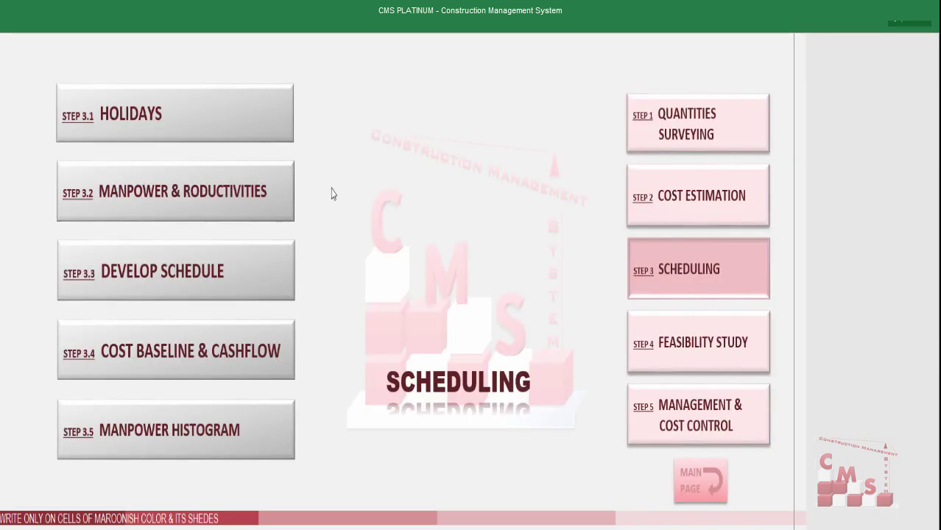
{"action": "left_click", "coordinate": [237, 196]}
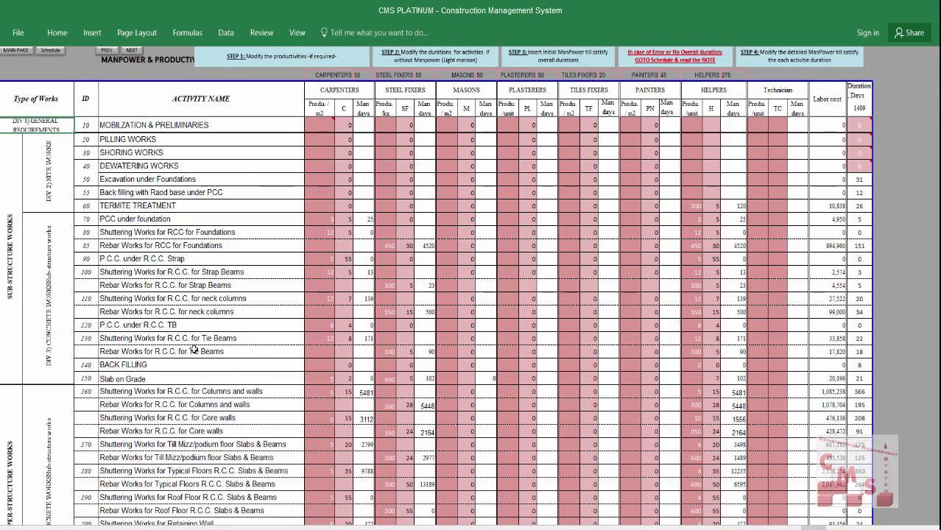
- Examine the mason and helper productivities for the sub structure block types, starting from Solid 20
{"action": "scroll", "coordinate": [193, 350], "scroll_direction": "down", "scroll_amount": 9}
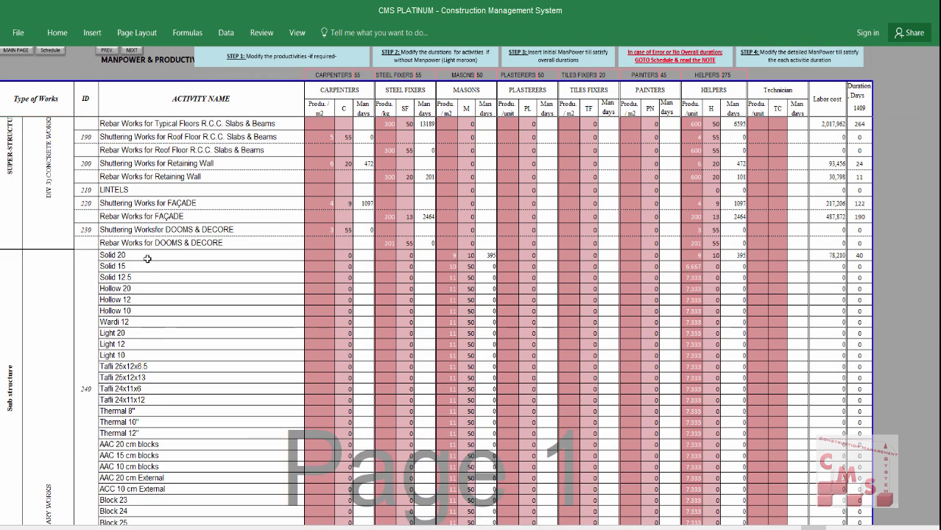
{"action": "left_click_drag", "start_coordinate": [148, 258], "coordinate": [151, 435]}
{"action": "left_click_drag", "start_coordinate": [449, 258], "coordinate": [448, 405]}
{"action": "left_click", "coordinate": [471, 87]}
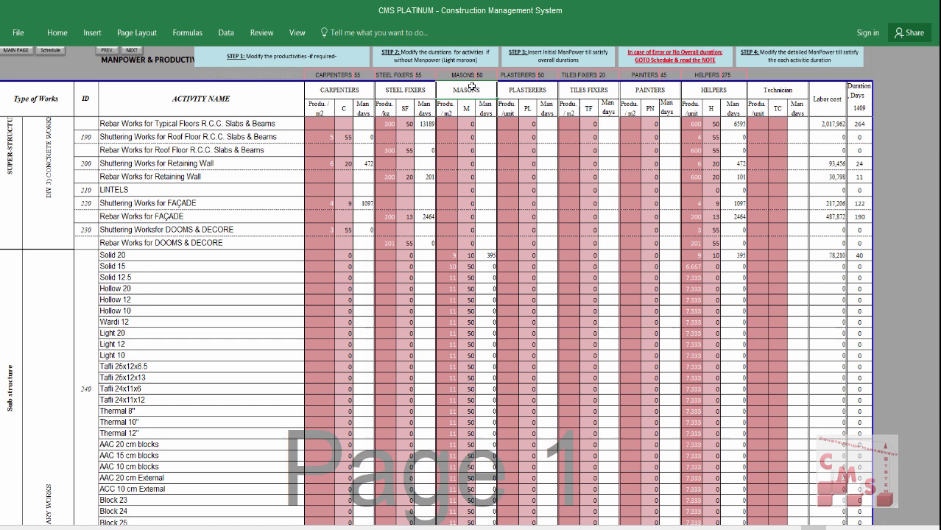
{"action": "left_click", "coordinate": [712, 90]}
{"action": "left_click_drag", "start_coordinate": [693, 255], "coordinate": [676, 378]}
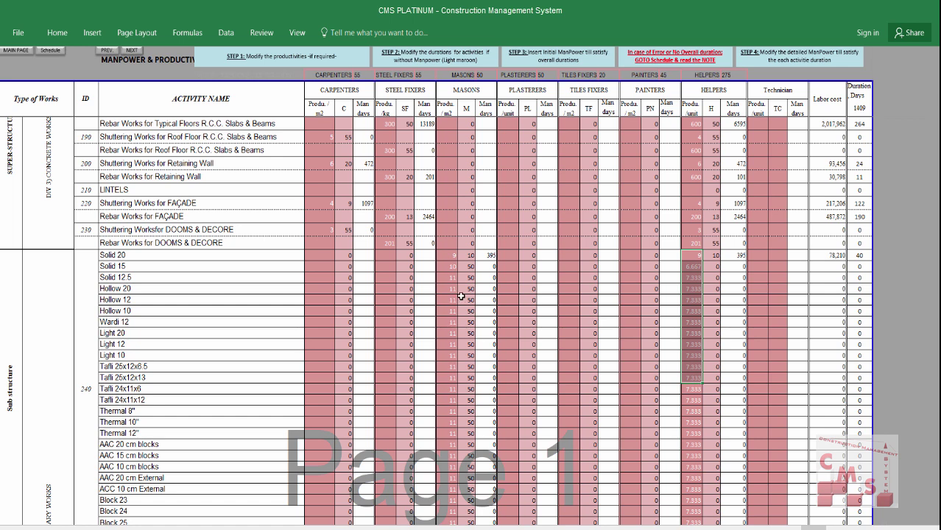
- Return to the Cost Estimation breakdown and bring up the super structure block table
{"action": "left_click", "coordinate": [24, 51]}
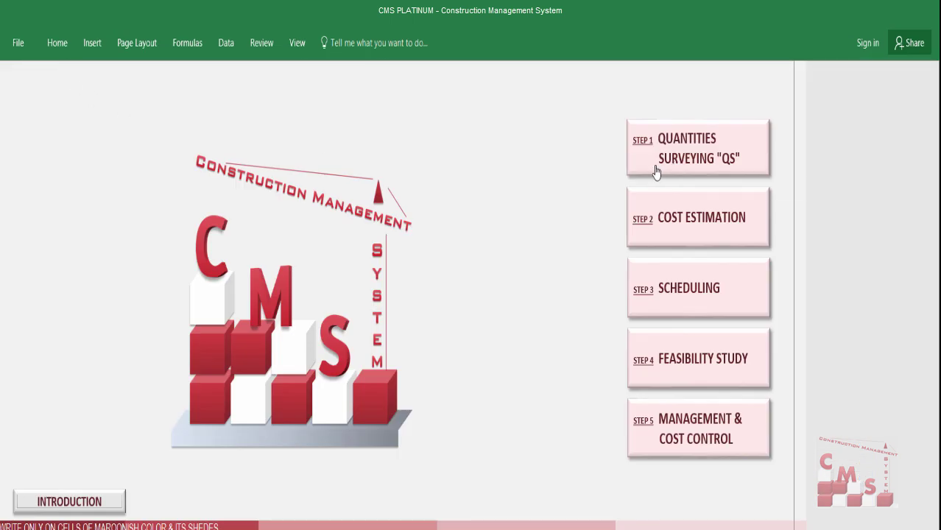
{"action": "left_click", "coordinate": [660, 210]}
{"action": "left_click", "coordinate": [157, 196]}
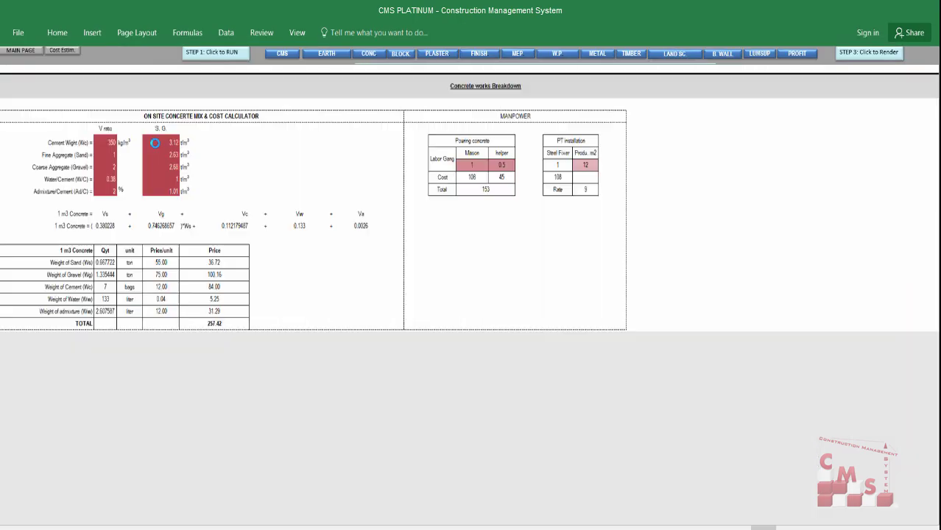
{"action": "scroll", "coordinate": [483, 319], "scroll_direction": "down", "scroll_amount": 10}
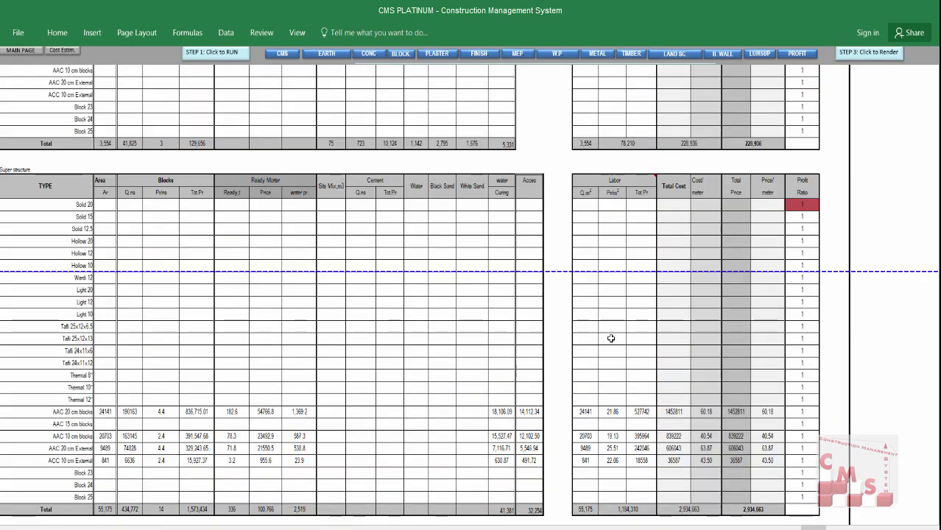
- Examine the labor rates, areas and totals, total cost, cost per meter, total price and price per meter of the AAC and ACC rows
{"action": "left_click_drag", "start_coordinate": [612, 411], "coordinate": [612, 473]}
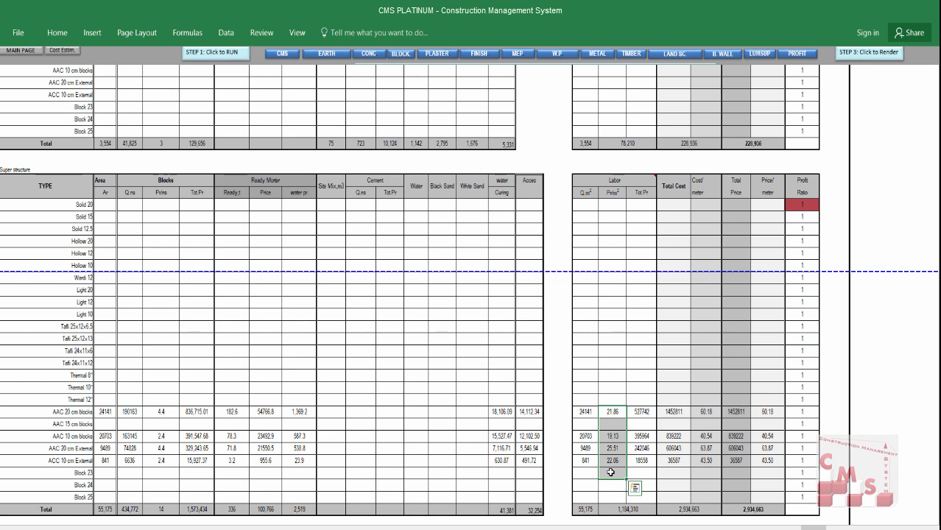
{"action": "left_click_drag", "start_coordinate": [584, 411], "coordinate": [584, 461]}
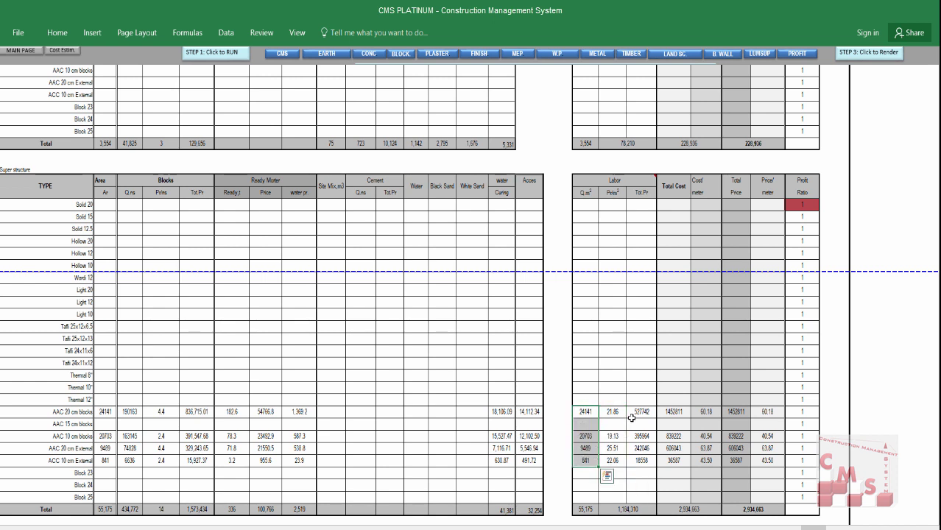
{"action": "left_click_drag", "start_coordinate": [641, 412], "coordinate": [641, 459]}
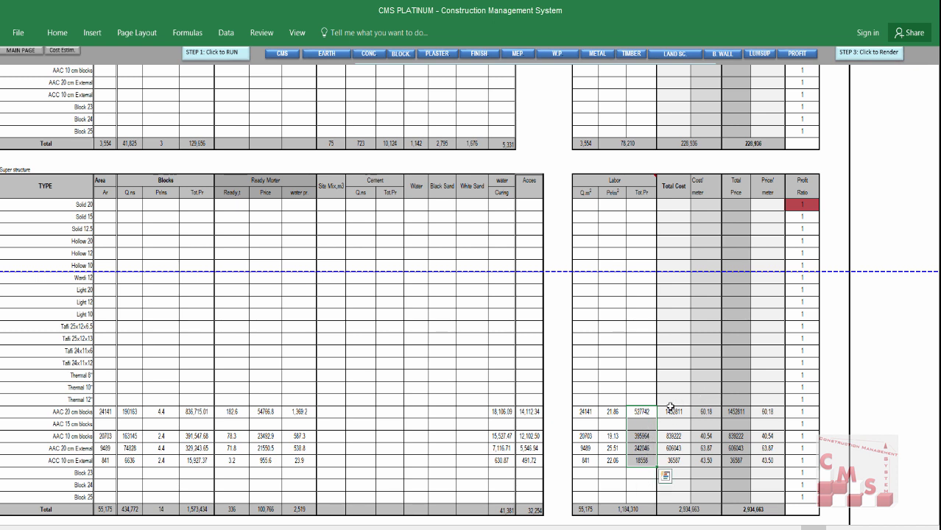
{"action": "left_click_drag", "start_coordinate": [673, 412], "coordinate": [673, 460]}
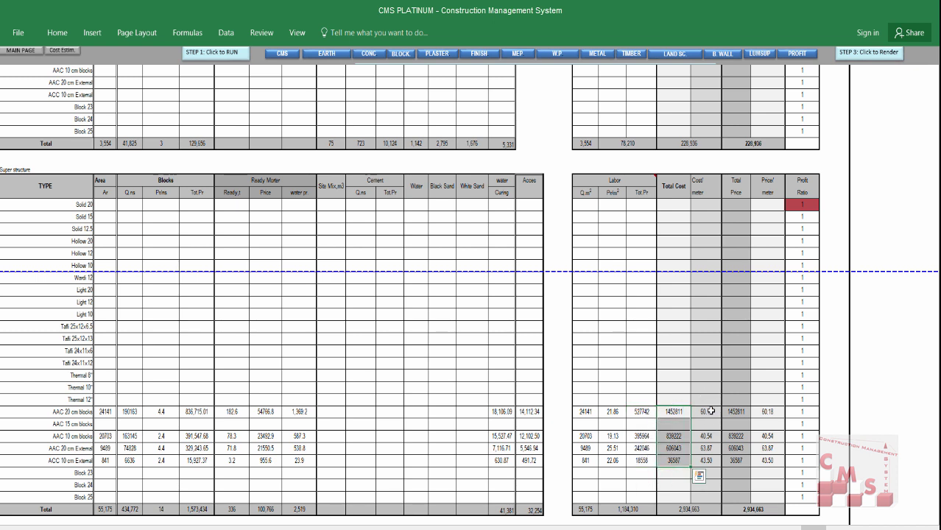
{"action": "left_click_drag", "start_coordinate": [710, 412], "coordinate": [708, 460]}
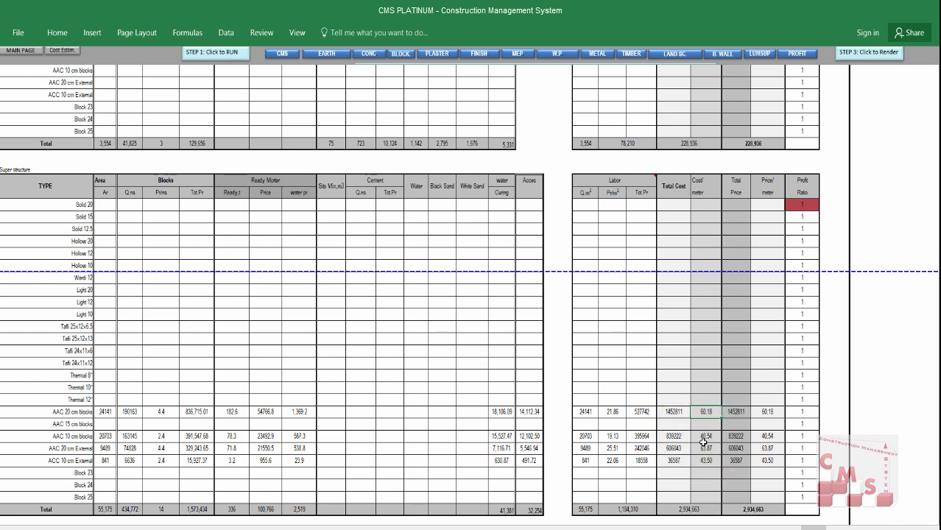
{"action": "left_click_drag", "start_coordinate": [738, 411], "coordinate": [744, 469]}
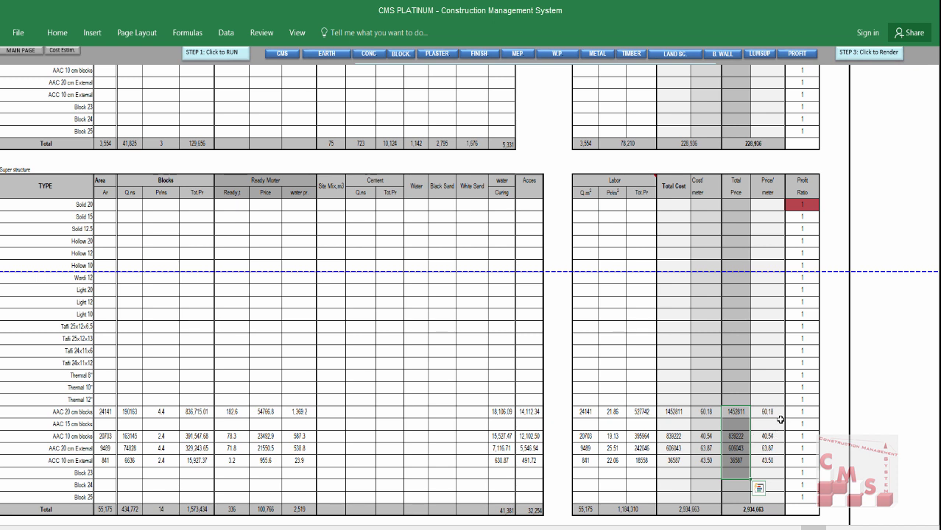
{"action": "left_click_drag", "start_coordinate": [774, 404], "coordinate": [773, 473]}
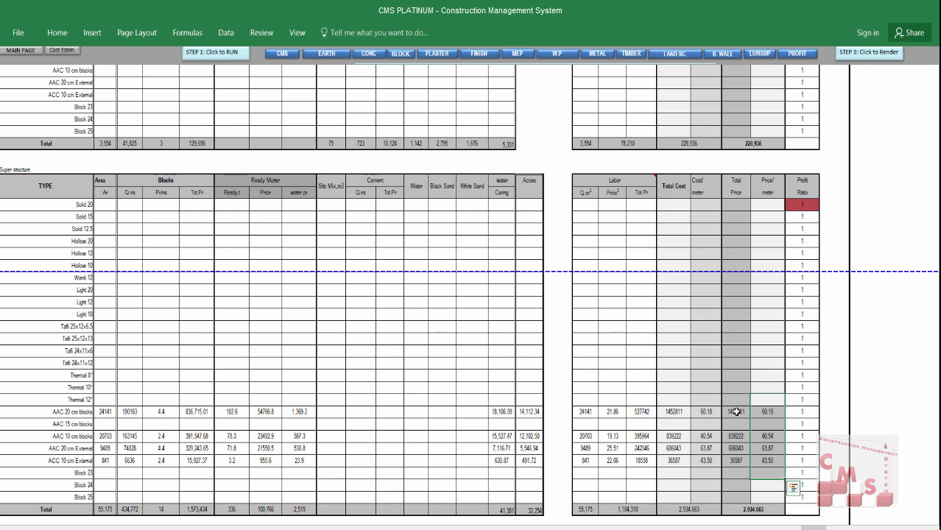
- Examine the site mix, cement, water and sand columns, plus the price per meter for AAC 20 cm blocks
{"action": "left_click_drag", "start_coordinate": [324, 412], "coordinate": [480, 490]}
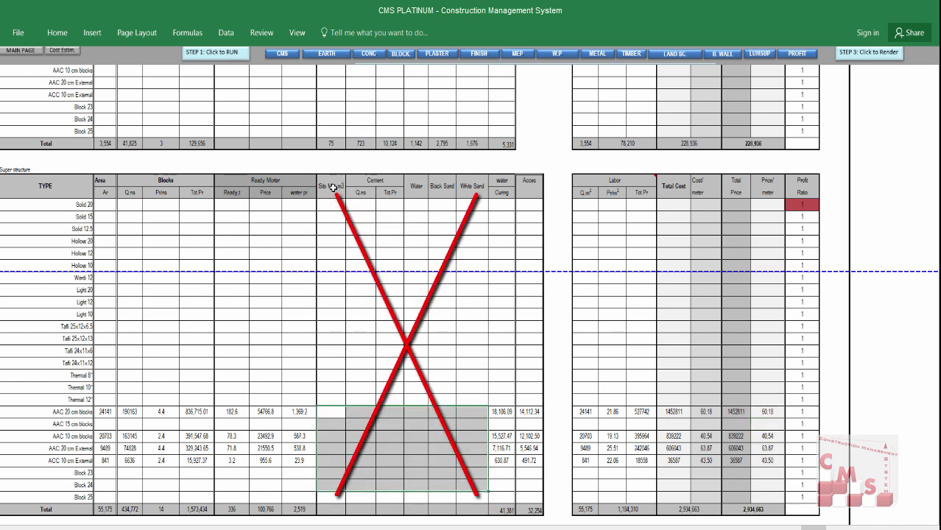
{"action": "left_click_drag", "start_coordinate": [333, 189], "coordinate": [469, 497]}
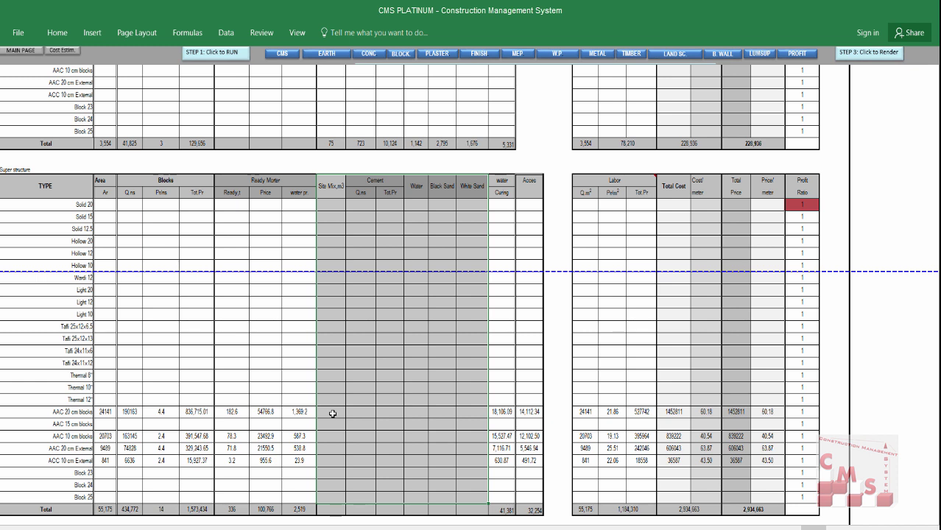
{"action": "left_click_drag", "start_coordinate": [331, 414], "coordinate": [458, 411]}
{"action": "left_click", "coordinate": [782, 413]}
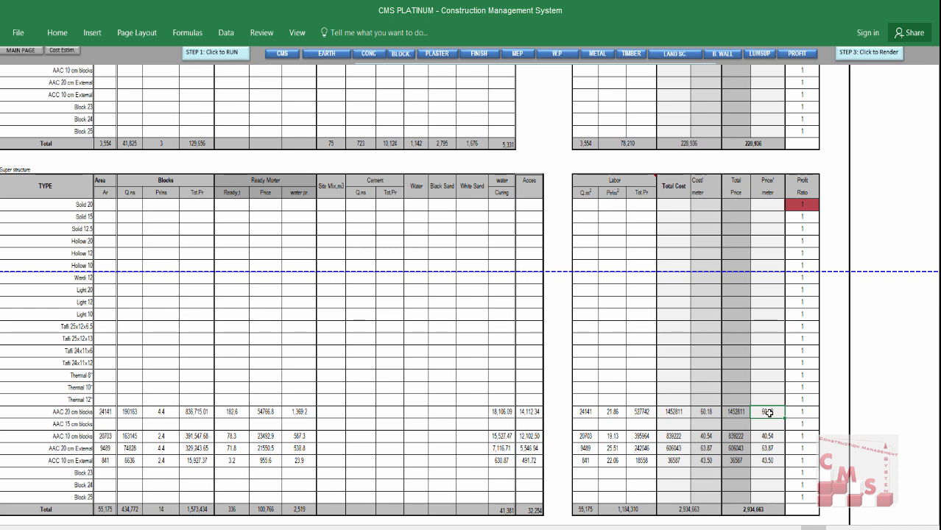
- Open Masonry Works under Quantities Surveying and bring up the super structure wall table with its filling mortar column
{"action": "left_click", "coordinate": [24, 53]}
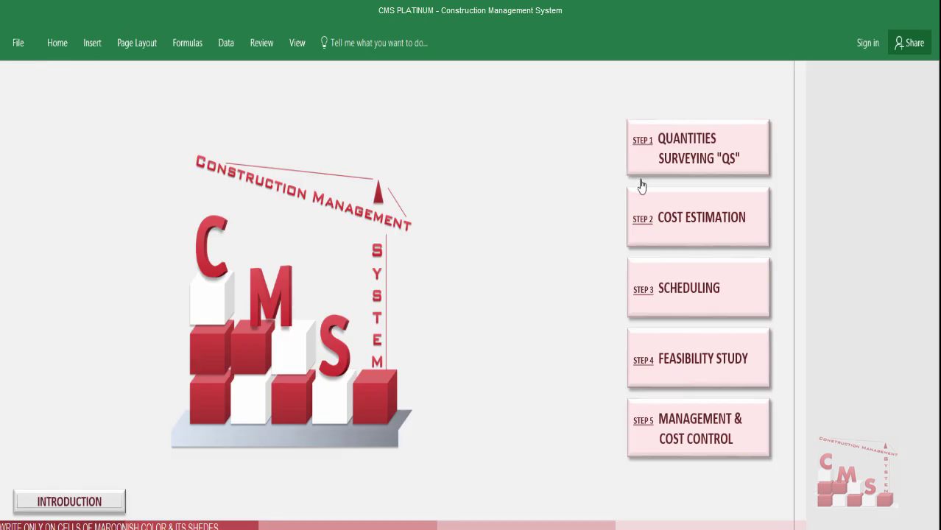
{"action": "left_click", "coordinate": [702, 163]}
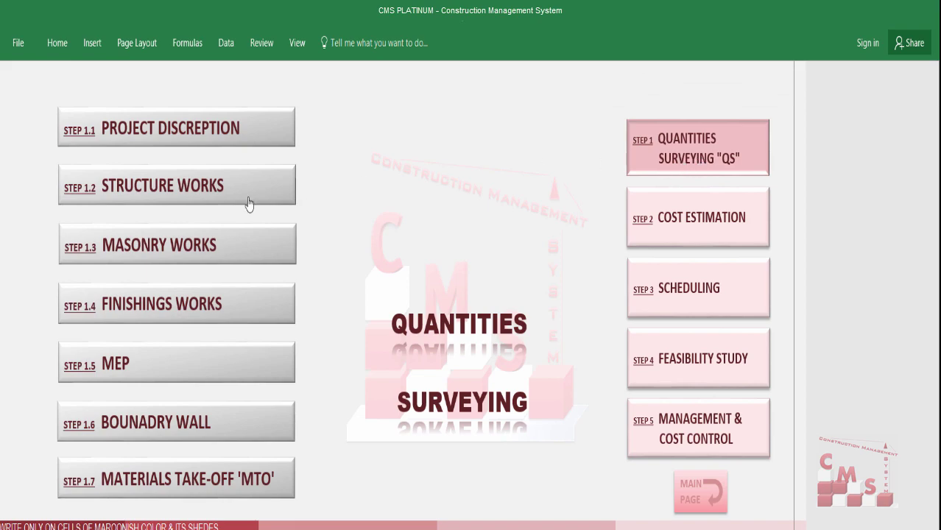
{"action": "left_click", "coordinate": [211, 244]}
{"action": "left_click", "coordinate": [196, 291]}
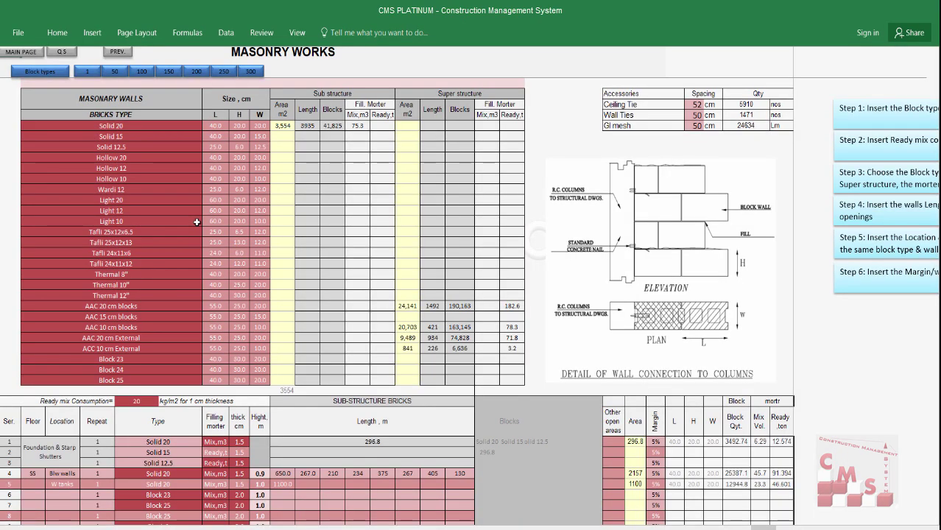
{"action": "scroll", "coordinate": [244, 267], "scroll_direction": "down", "scroll_amount": 13}
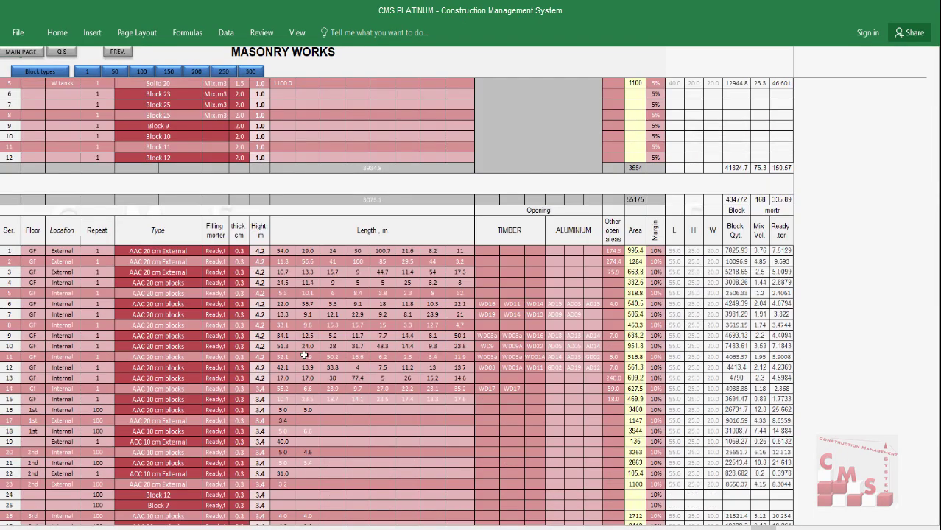
{"action": "scroll", "coordinate": [304, 354], "scroll_direction": "down", "scroll_amount": 1}
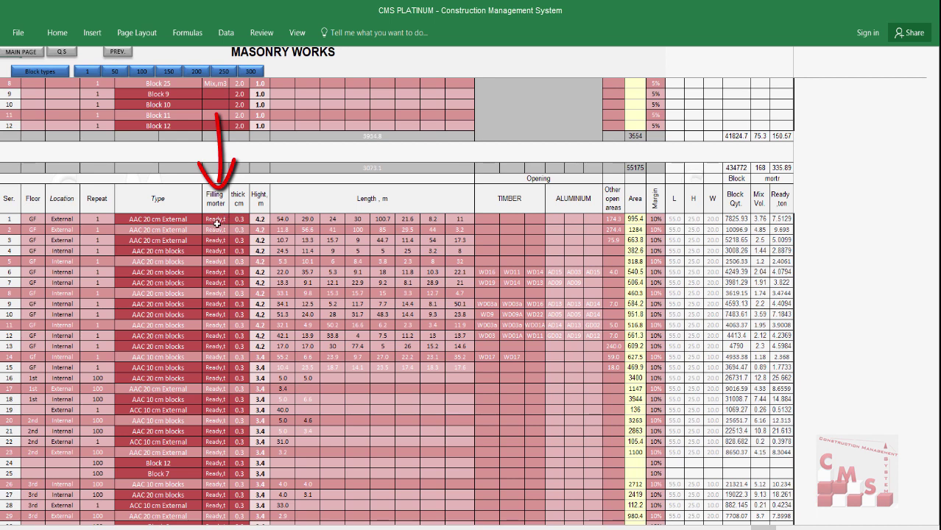
- Set the filling mortar of super structure row 1 to Mix,m3 and copy it down the column through the HC rows
{"action": "left_click", "coordinate": [220, 220]}
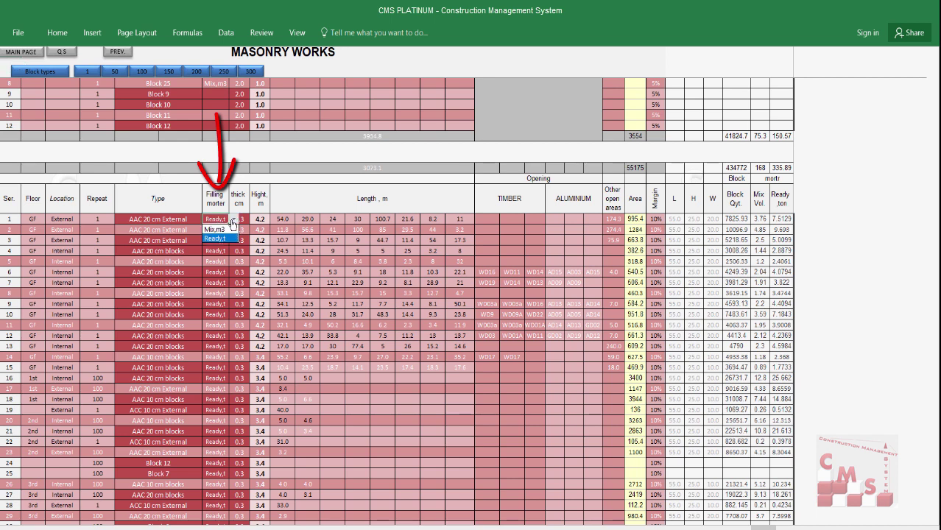
{"action": "left_click", "coordinate": [233, 219]}
{"action": "left_click", "coordinate": [222, 233]}
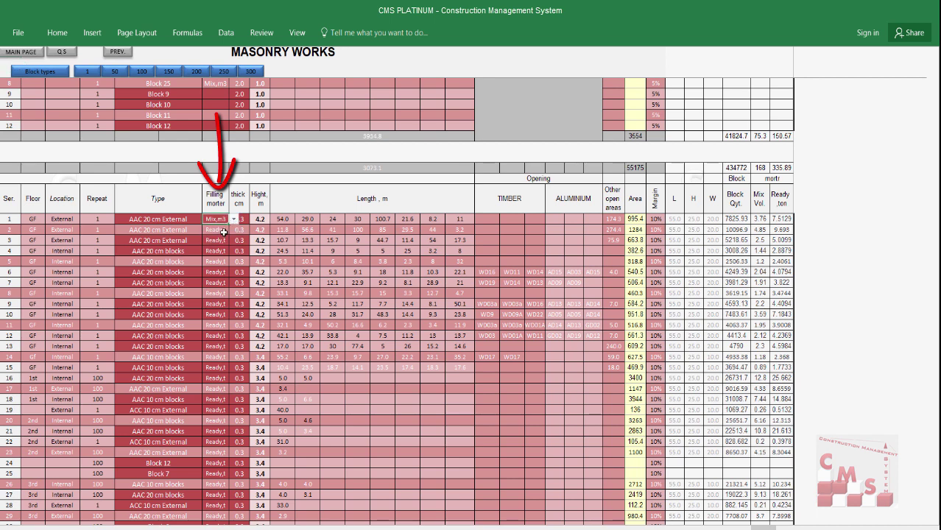
{"action": "key", "text": "ctrl+c"}
{"action": "left_click_drag", "start_coordinate": [223, 232], "coordinate": [221, 454]}
{"action": "key", "text": "ctrl+v"}
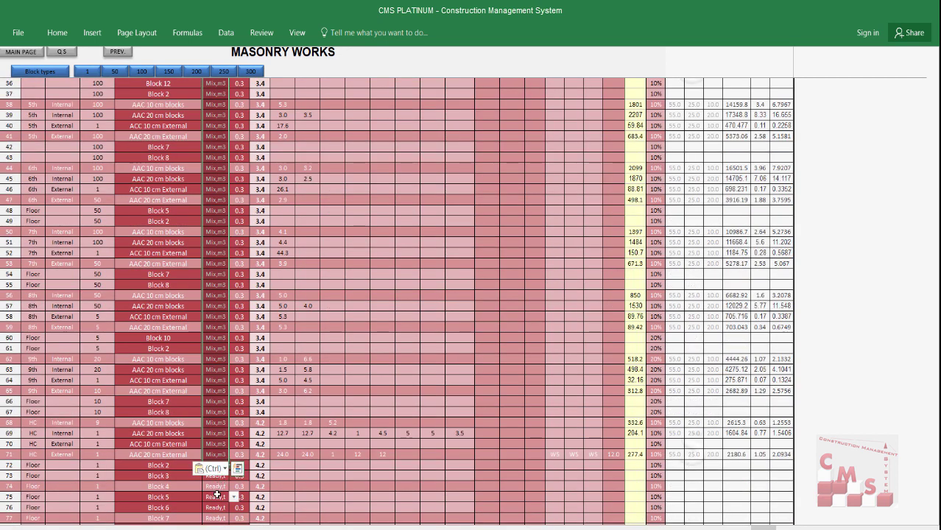
{"action": "left_click", "coordinate": [215, 495]}
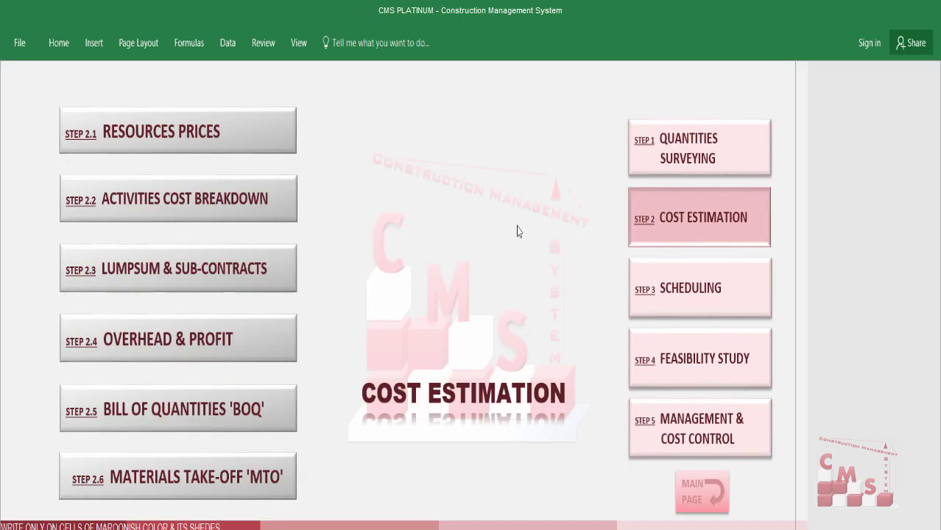
- Open the block works section of the Activities Cost Breakdown and bring up its super structure table
{"action": "left_click", "coordinate": [256, 215]}
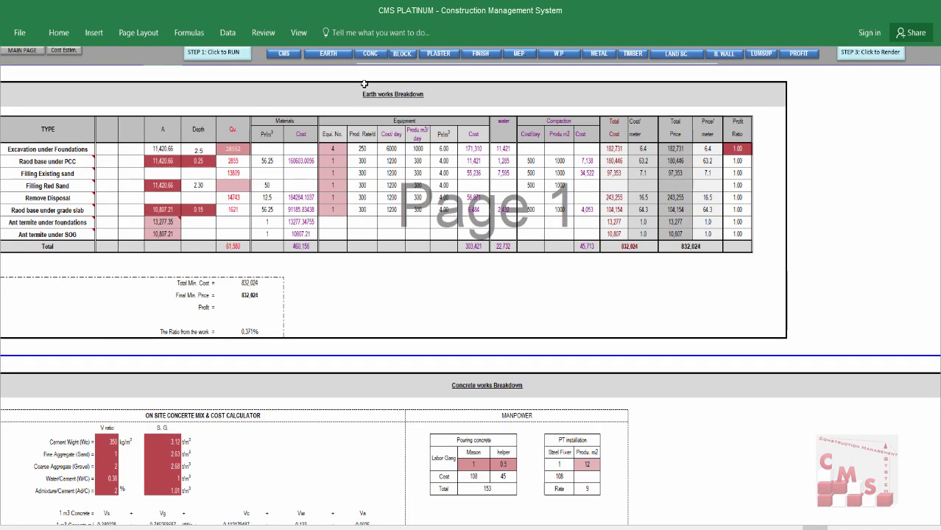
{"action": "left_click", "coordinate": [402, 58]}
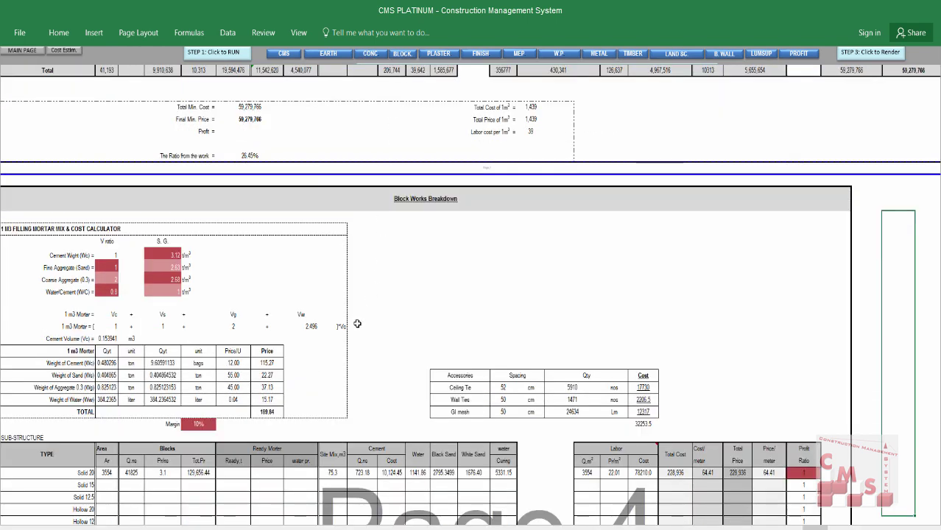
{"action": "scroll", "coordinate": [357, 264], "scroll_direction": "down", "scroll_amount": 10}
{"action": "scroll", "coordinate": [357, 324], "scroll_direction": "down", "scroll_amount": 10}
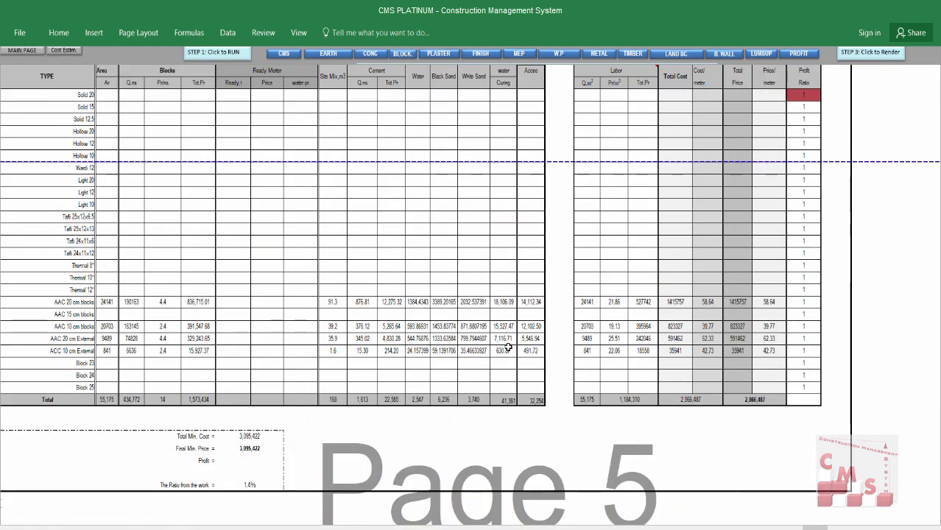
{"action": "scroll", "coordinate": [506, 338], "scroll_direction": "up", "scroll_amount": 1}
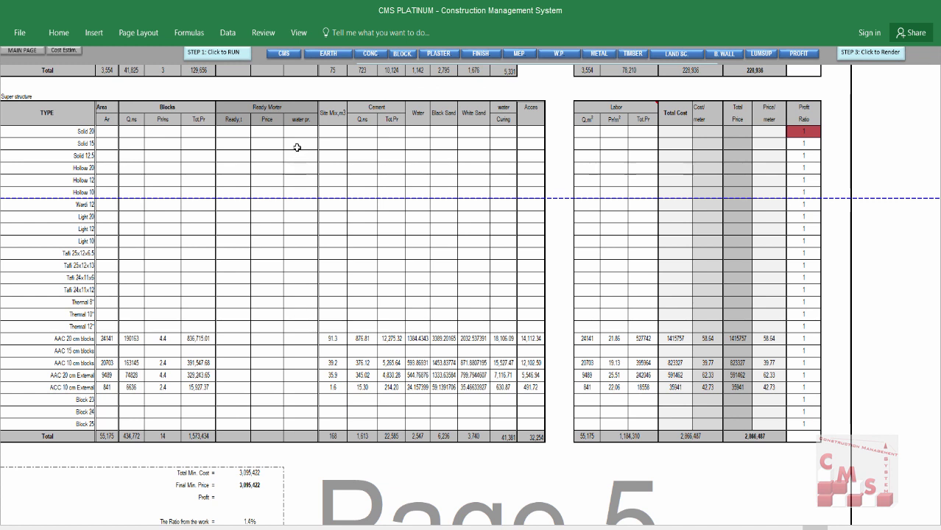
- Examine the ready mortar, site mix, cement, water, sand and curing columns, plus the price and cost per meter of AAC 20 cm blocks
{"action": "left_click_drag", "start_coordinate": [283, 106], "coordinate": [267, 419]}
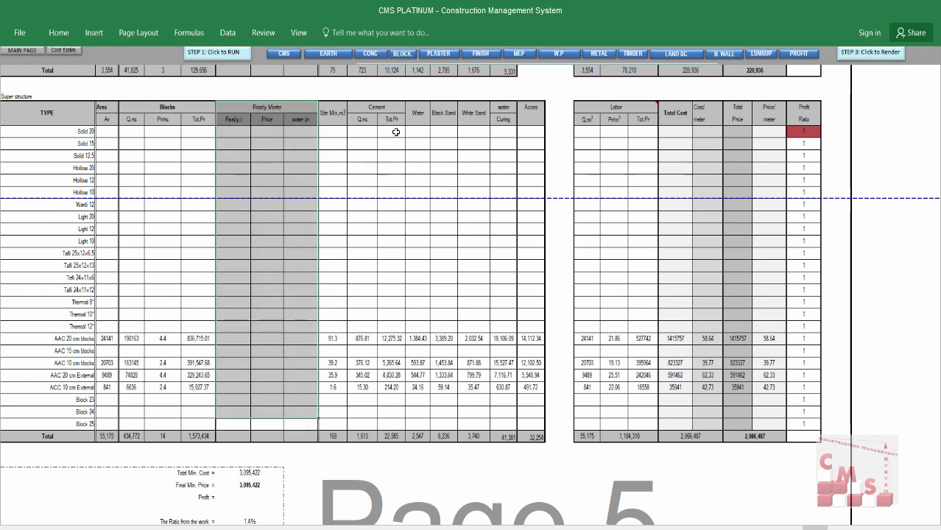
{"action": "left_click_drag", "start_coordinate": [339, 122], "coordinate": [501, 421]}
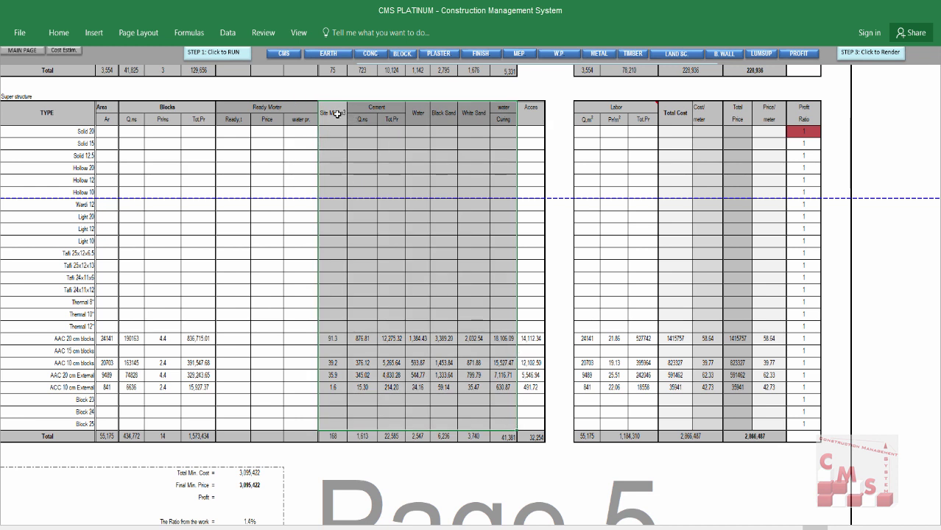
{"action": "left_click_drag", "start_coordinate": [338, 113], "coordinate": [328, 433]}
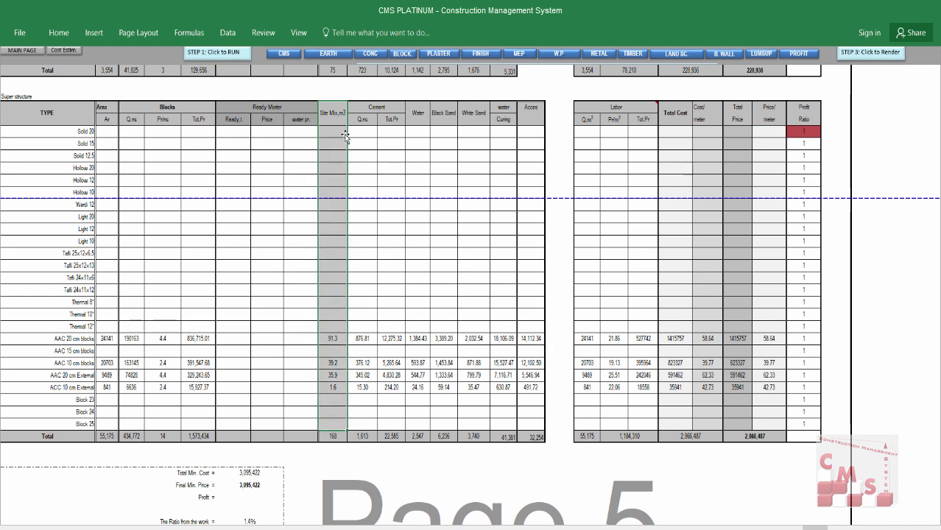
{"action": "left_click_drag", "start_coordinate": [372, 109], "coordinate": [383, 425]}
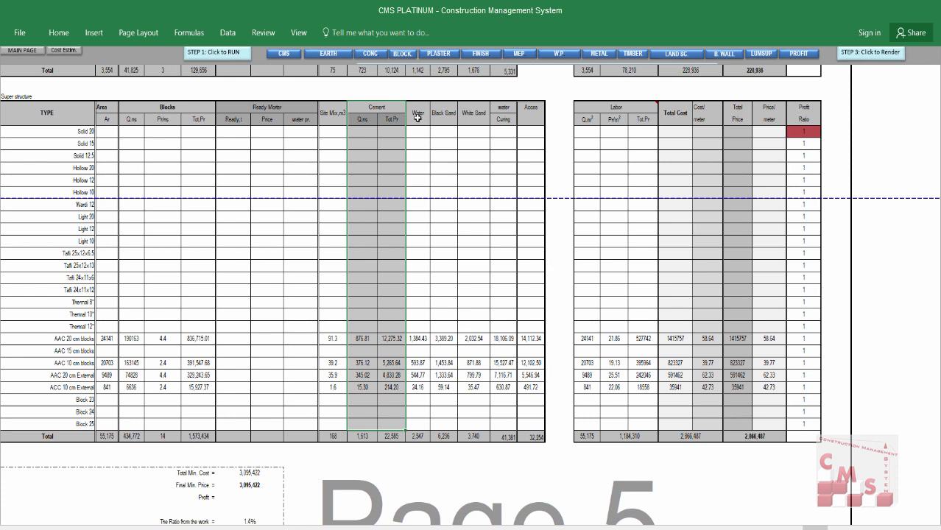
{"action": "left_click_drag", "start_coordinate": [417, 118], "coordinate": [415, 424]}
{"action": "left_click_drag", "start_coordinate": [447, 113], "coordinate": [473, 421]}
{"action": "left_click_drag", "start_coordinate": [505, 106], "coordinate": [498, 421]}
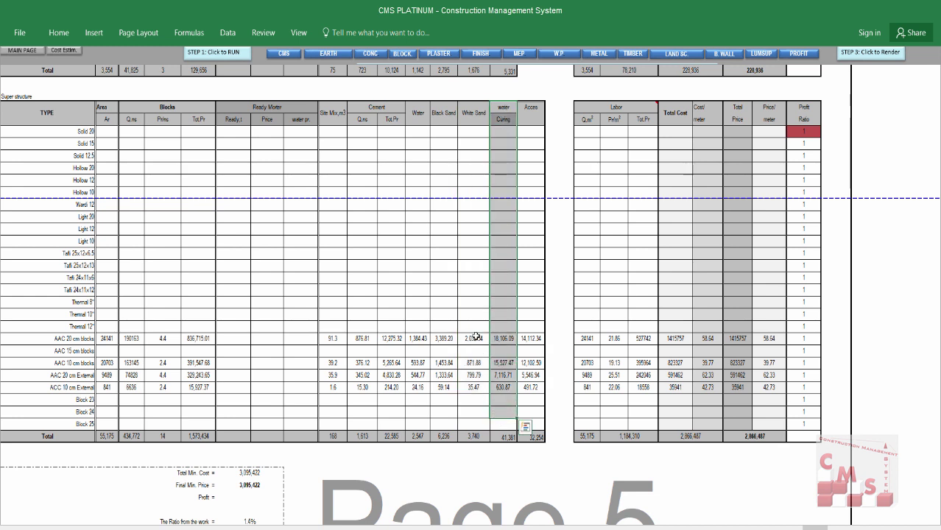
{"action": "left_click", "coordinate": [775, 339]}
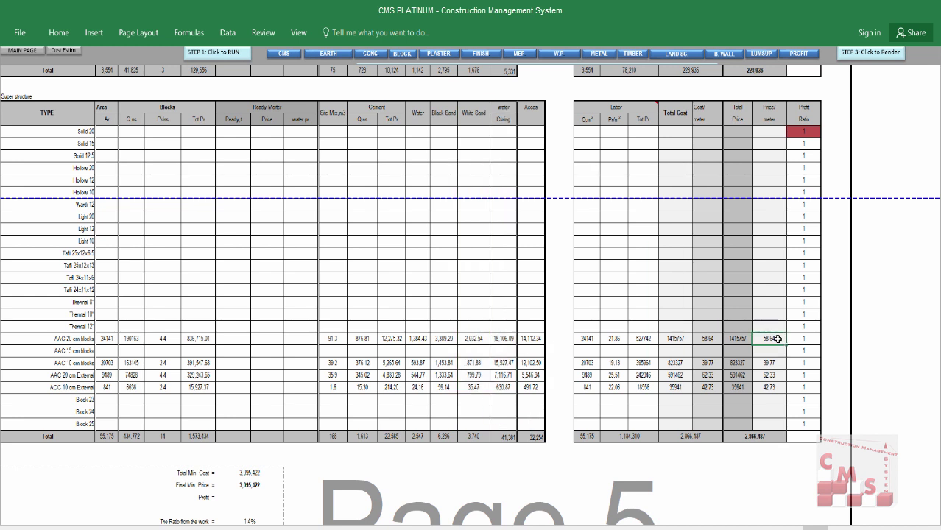
{"action": "left_click", "coordinate": [708, 339]}
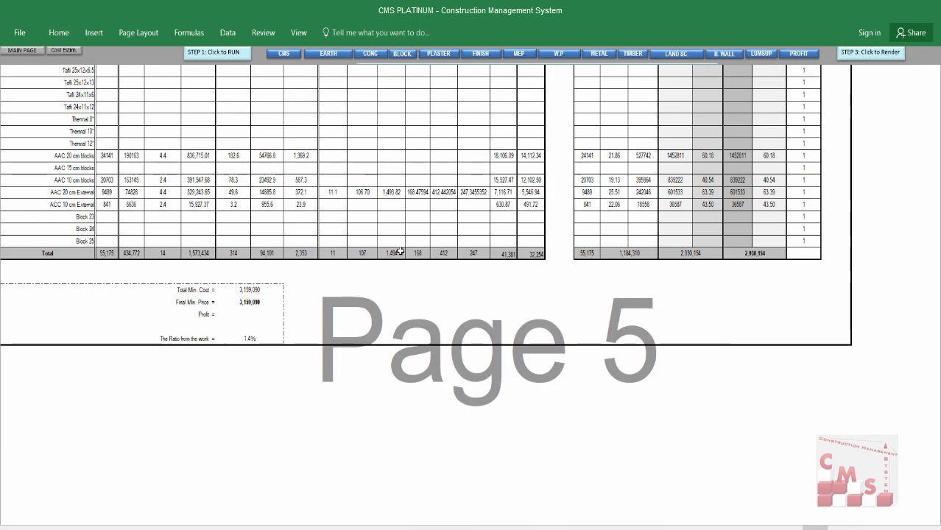
- Examine the total minimum cost, final minimum price and profit in the block works summary
{"action": "scroll", "coordinate": [377, 260], "scroll_direction": "down", "scroll_amount": 1}
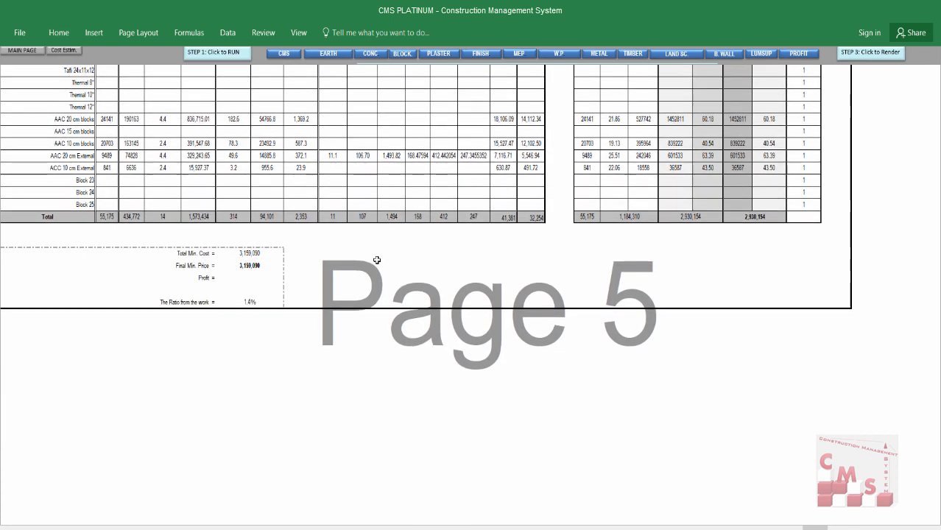
{"action": "left_click", "coordinate": [254, 256]}
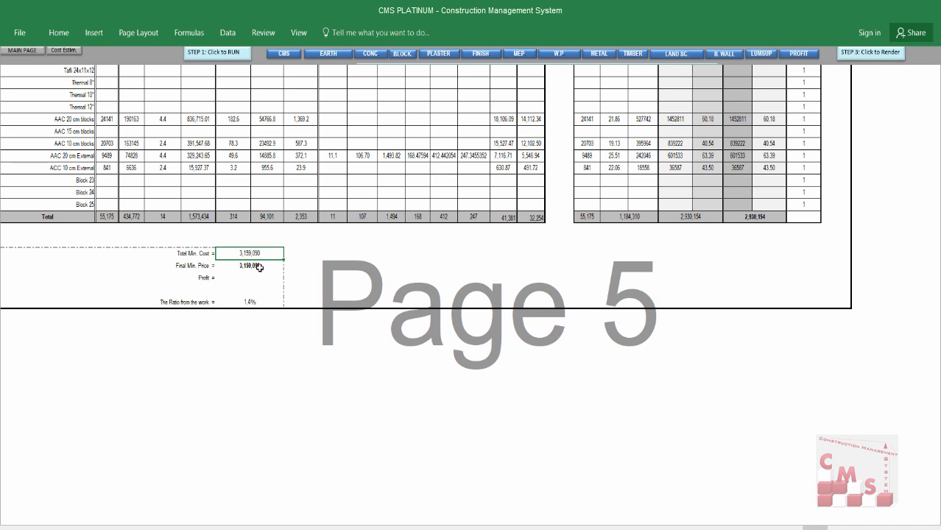
{"action": "left_click", "coordinate": [260, 266]}
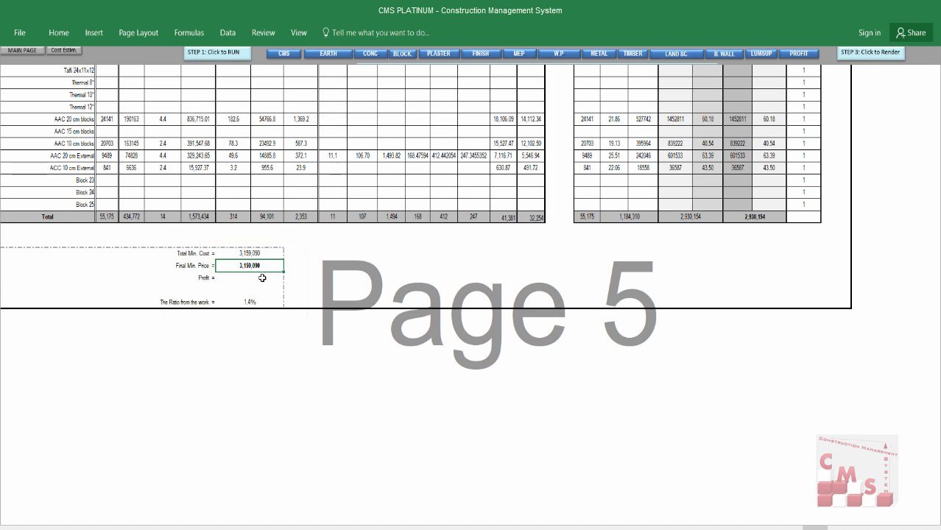
{"action": "left_click", "coordinate": [261, 278]}
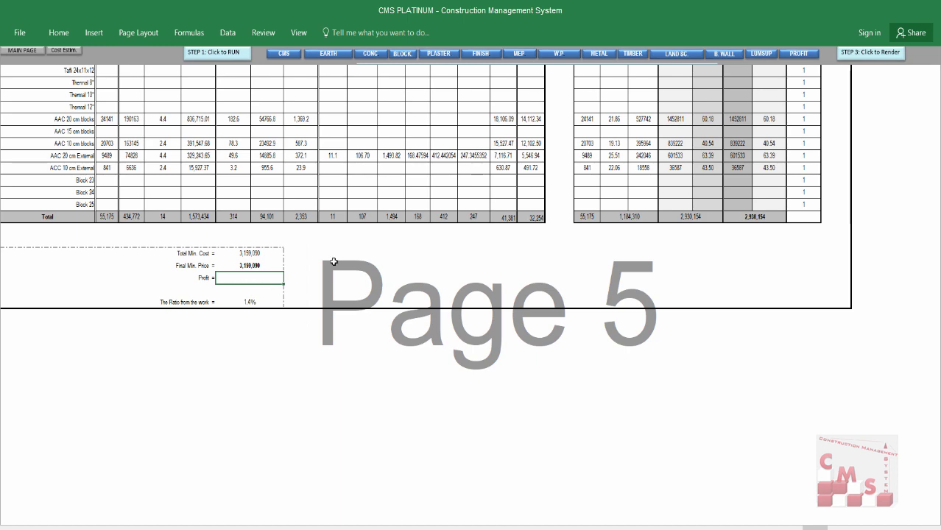
- Open the Plaster Works Breakdown and examine its site mix mortar, rush, ready mixed mortar and ready mixed rush calculators
{"action": "left_click", "coordinate": [445, 53]}
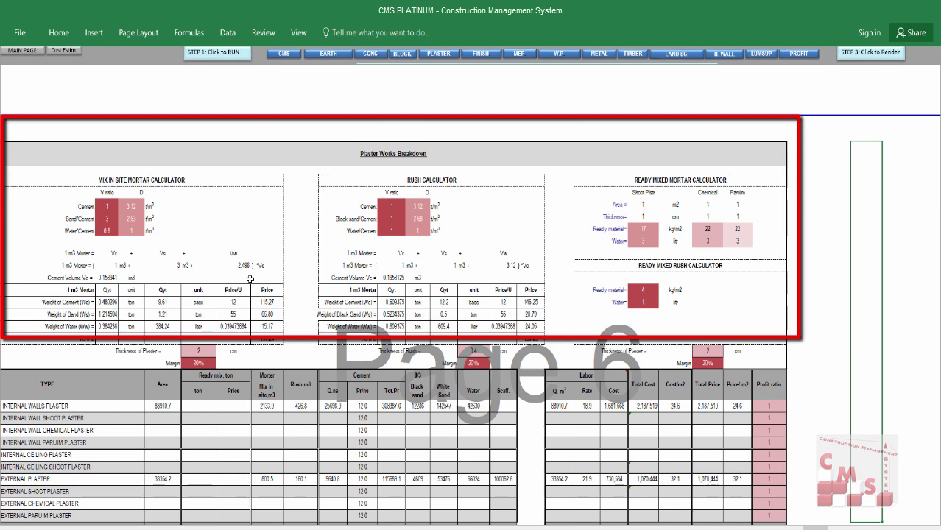
{"action": "left_click", "coordinate": [606, 180]}
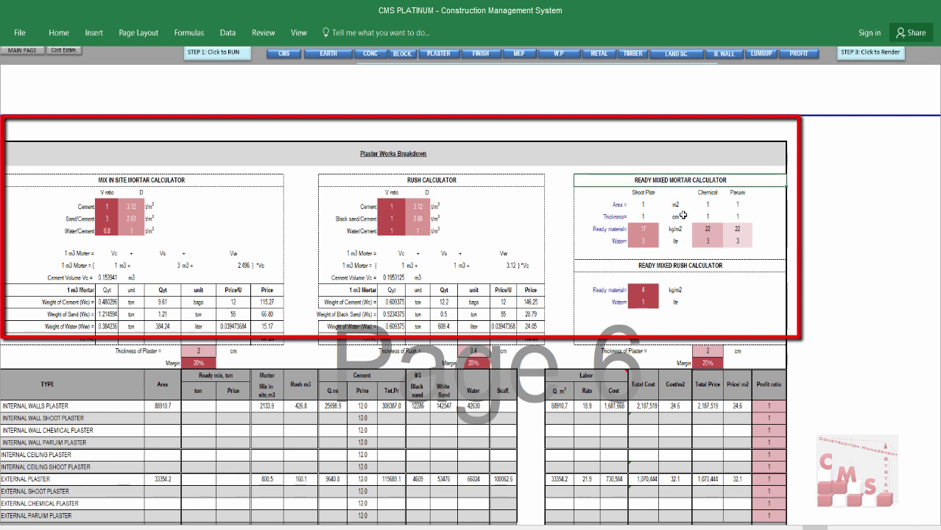
{"action": "left_click", "coordinate": [195, 179]}
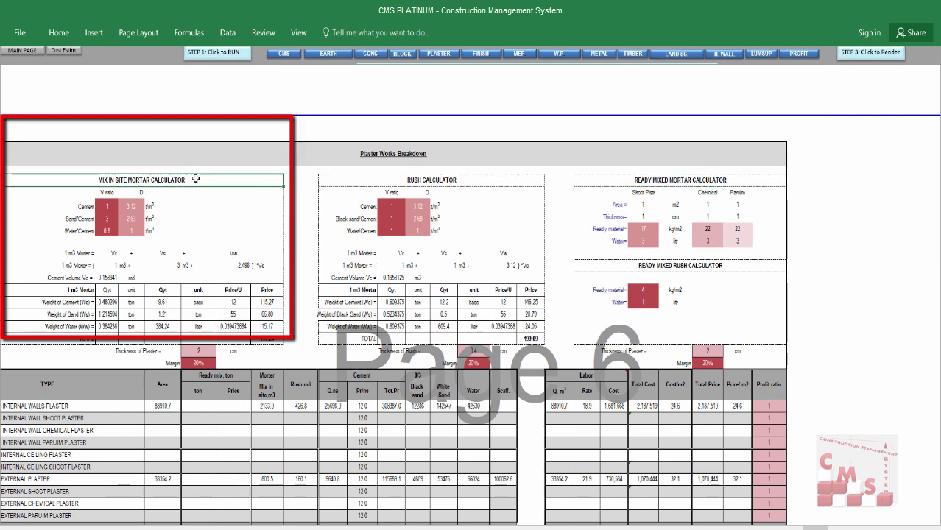
{"action": "left_click", "coordinate": [461, 179]}
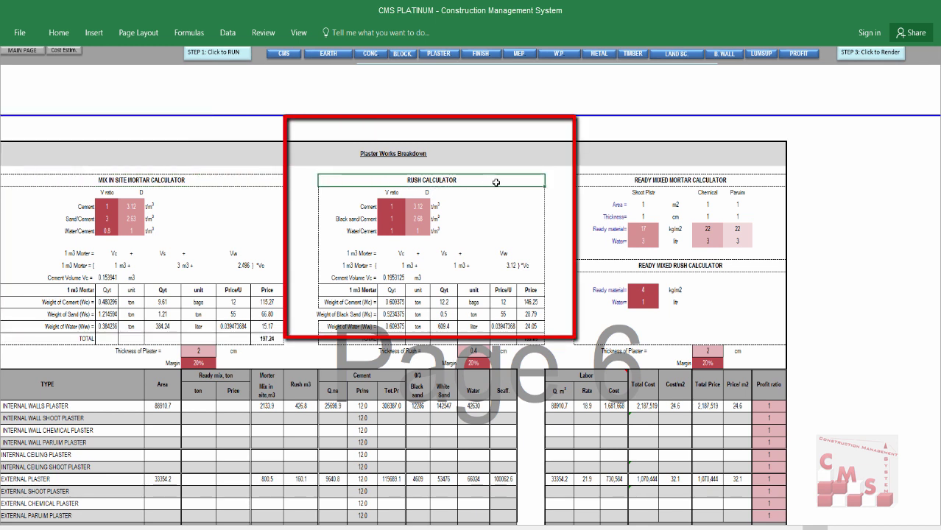
{"action": "left_click", "coordinate": [608, 181]}
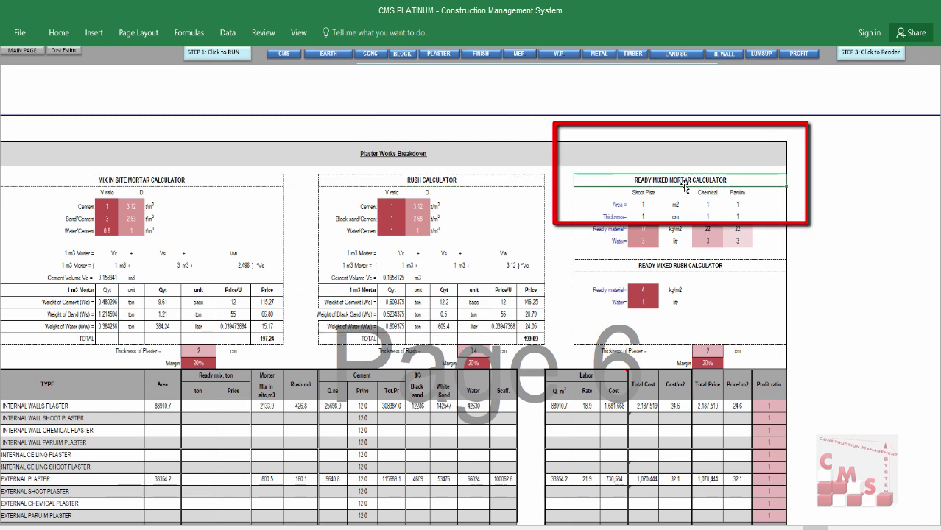
{"action": "left_click", "coordinate": [633, 270]}
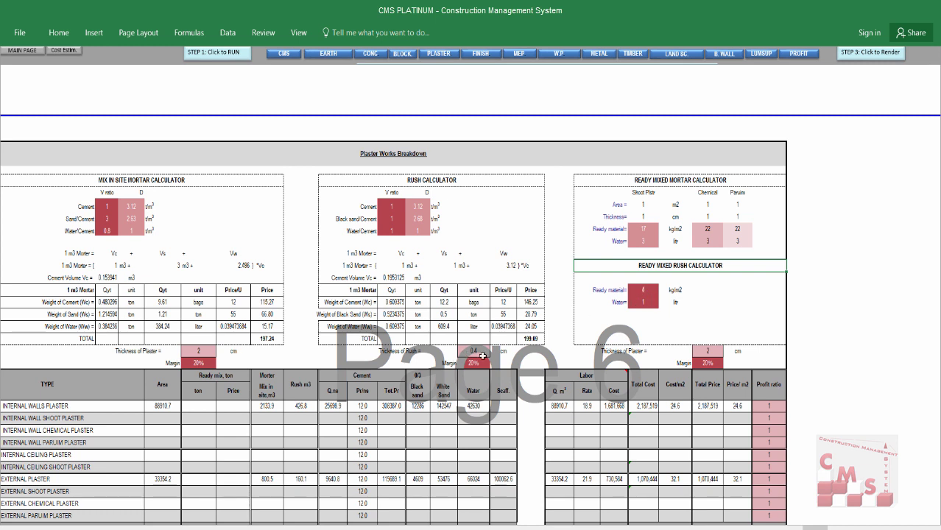
- Examine the cement, sand/cement and water/cement volume ratios in the Mix in Site Mortar Calculator
{"action": "left_click_drag", "start_coordinate": [111, 209], "coordinate": [110, 231]}
{"action": "left_click", "coordinate": [108, 207]}
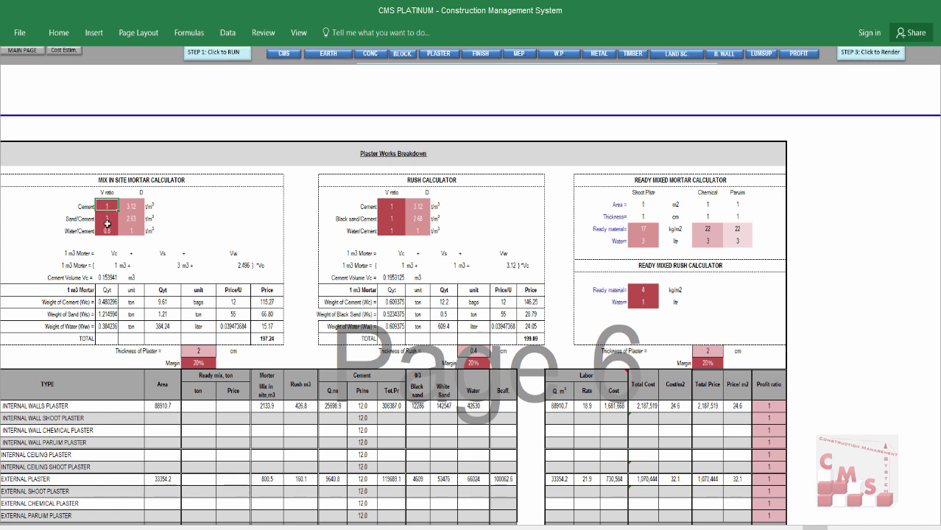
{"action": "left_click", "coordinate": [115, 220]}
{"action": "left_click", "coordinate": [111, 209]}
{"action": "left_click", "coordinate": [110, 232]}
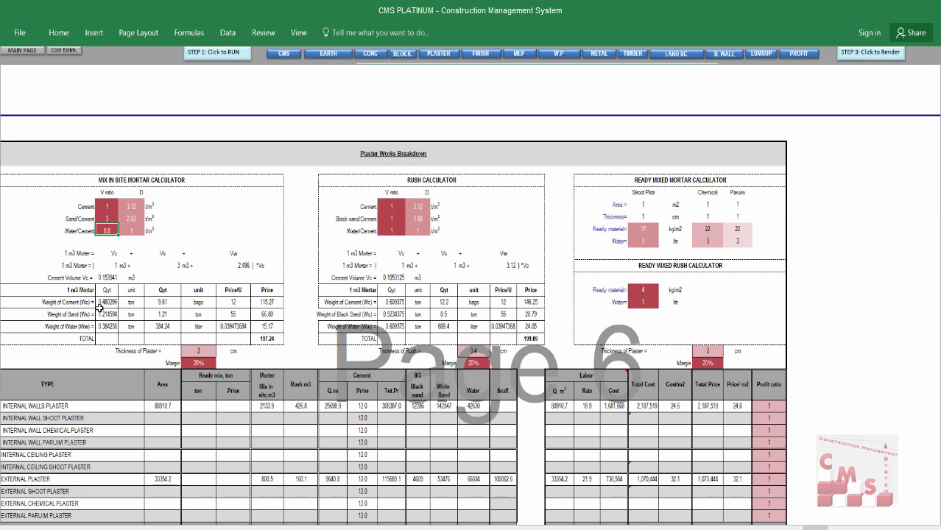
- Examine the site mix mortar's material quantities, unit prices, total price and the plaster thickness setting
{"action": "left_click_drag", "start_coordinate": [105, 302], "coordinate": [105, 328]}
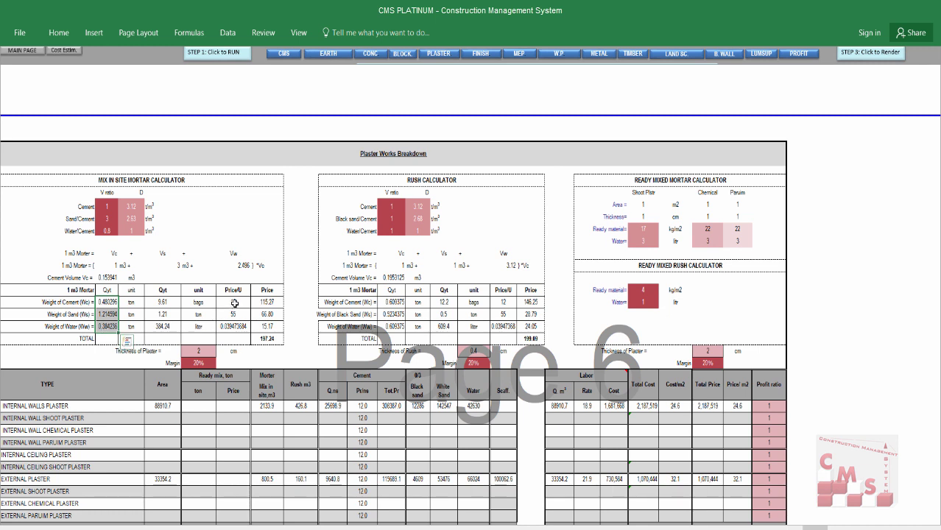
{"action": "left_click_drag", "start_coordinate": [235, 303], "coordinate": [267, 328]}
{"action": "left_click", "coordinate": [268, 338]}
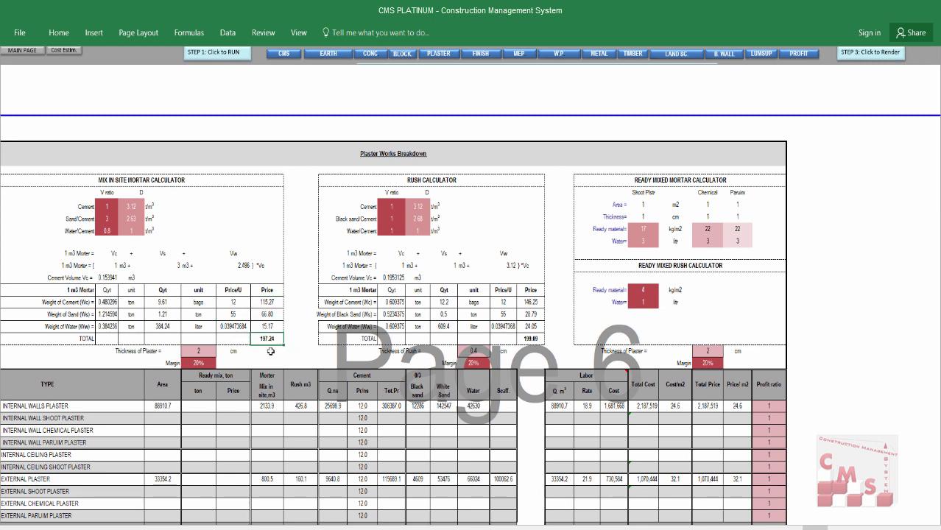
{"action": "left_click", "coordinate": [199, 352]}
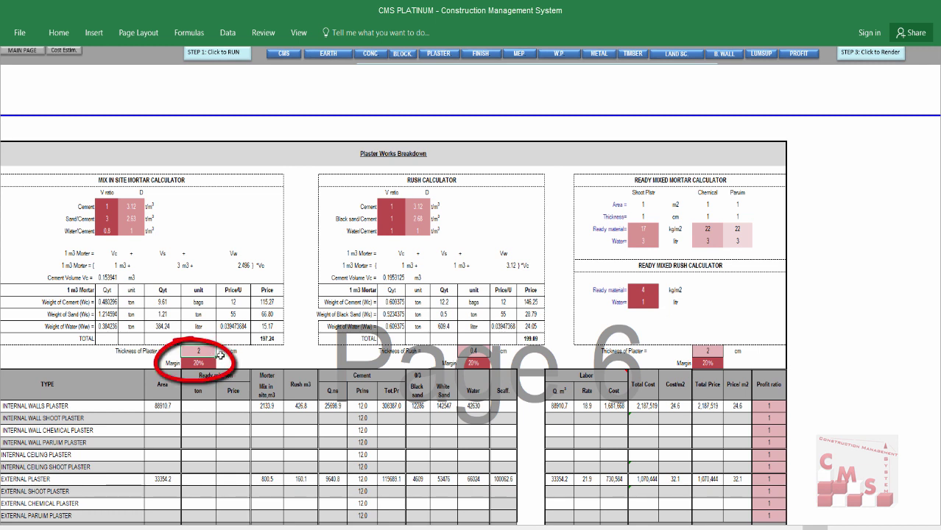
- Examine the site mix plaster margin and the Rush Calculator's volume ratios, densities, 1 m3 mortar quantities and total price
{"action": "left_click", "coordinate": [207, 370]}
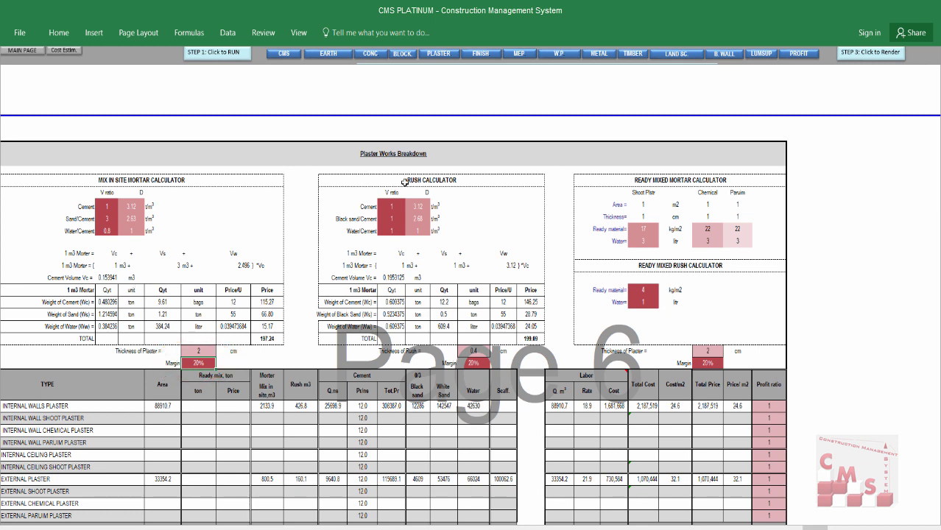
{"action": "left_click", "coordinate": [391, 209]}
{"action": "left_click", "coordinate": [391, 218]}
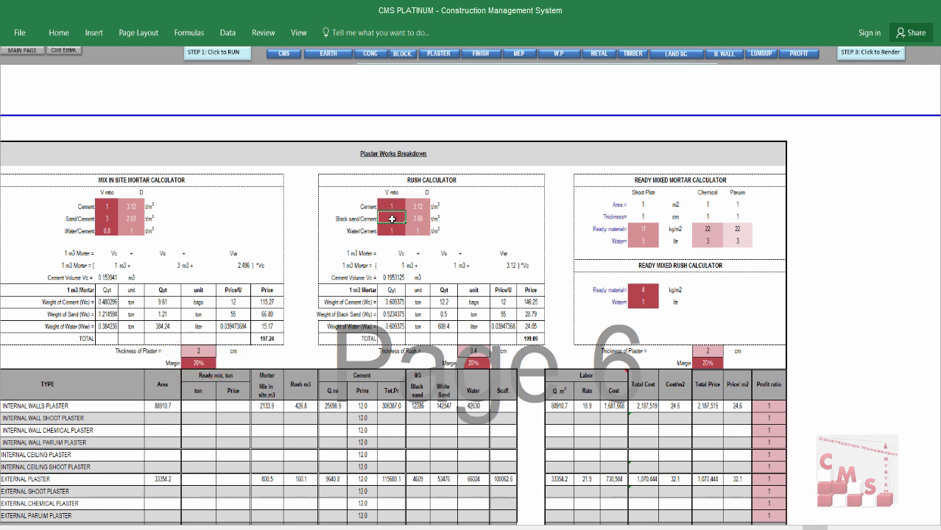
{"action": "left_click", "coordinate": [391, 231]}
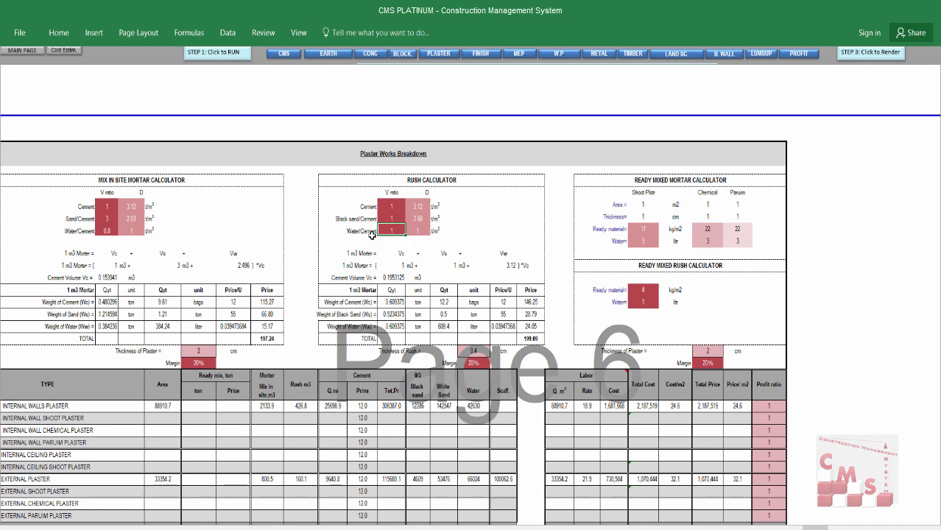
{"action": "left_click_drag", "start_coordinate": [425, 206], "coordinate": [420, 231]}
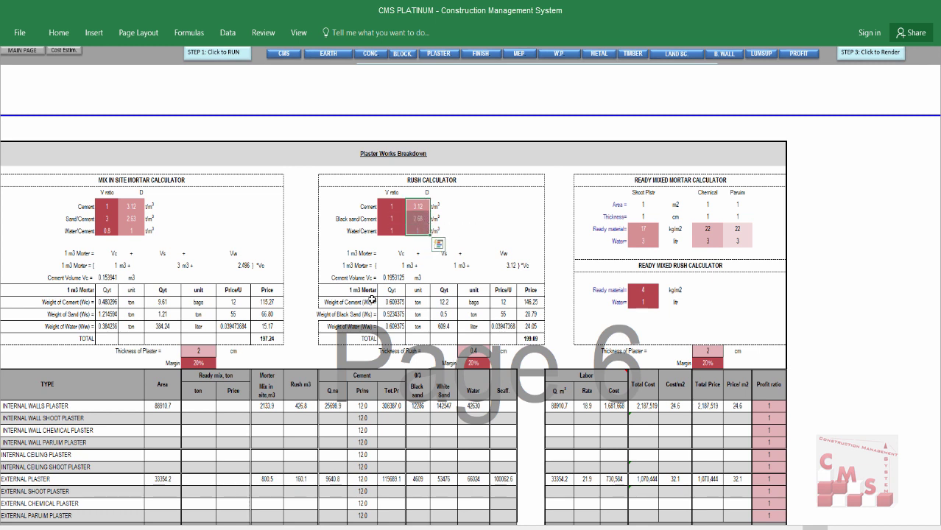
{"action": "left_click", "coordinate": [530, 339]}
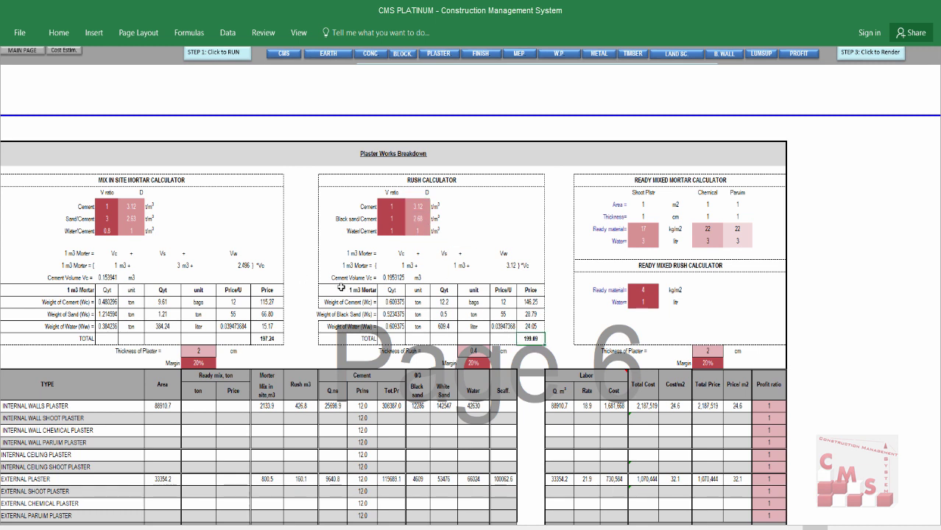
{"action": "left_click", "coordinate": [366, 291]}
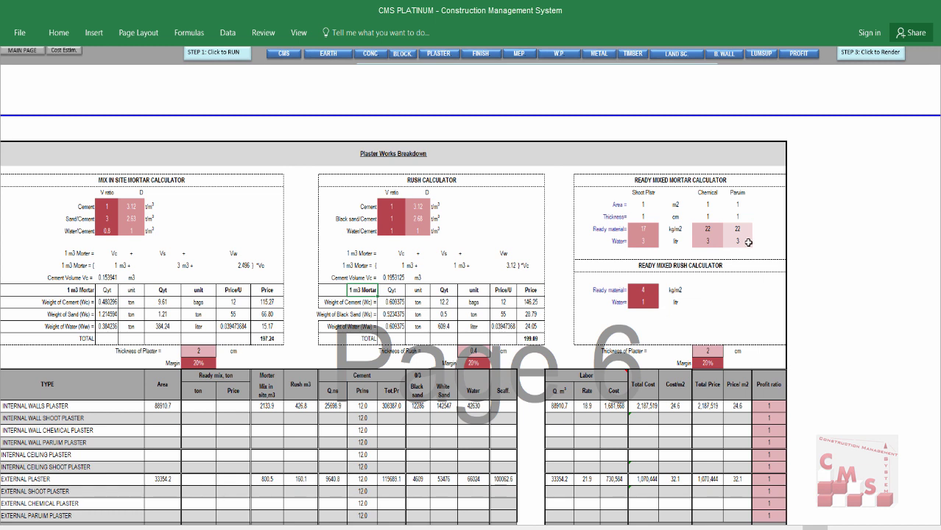
- Examine the Ready Mixed Mortar Calculator's area, thickness, ready material and water inputs for shoot, chemical and paruim plaster
{"action": "left_click", "coordinate": [655, 206]}
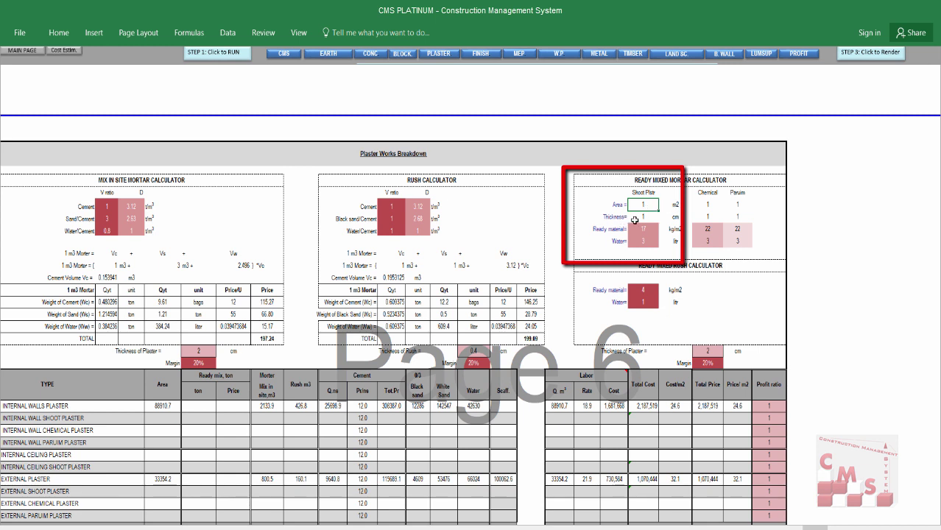
{"action": "left_click", "coordinate": [651, 230]}
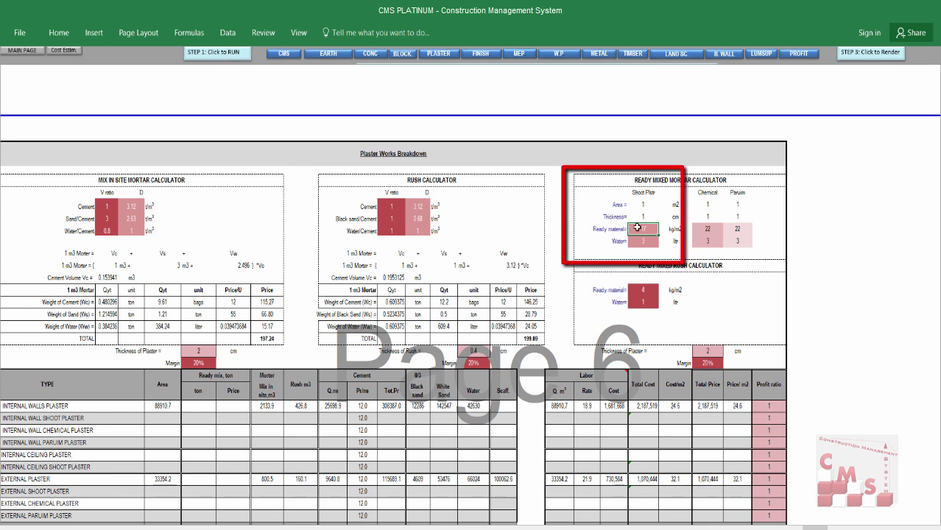
{"action": "left_click", "coordinate": [641, 244]}
{"action": "left_click", "coordinate": [651, 232]}
{"action": "left_click_drag", "start_coordinate": [708, 193], "coordinate": [708, 241]}
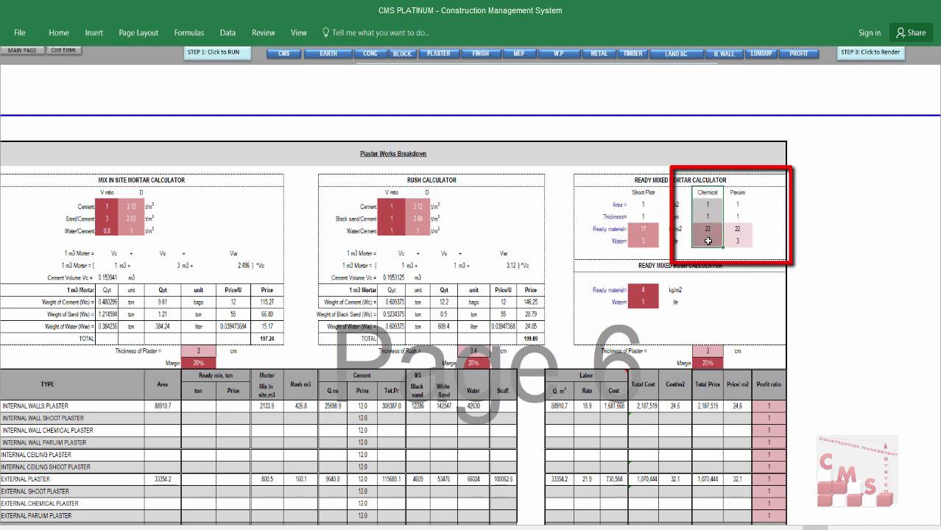
{"action": "left_click", "coordinate": [738, 192]}
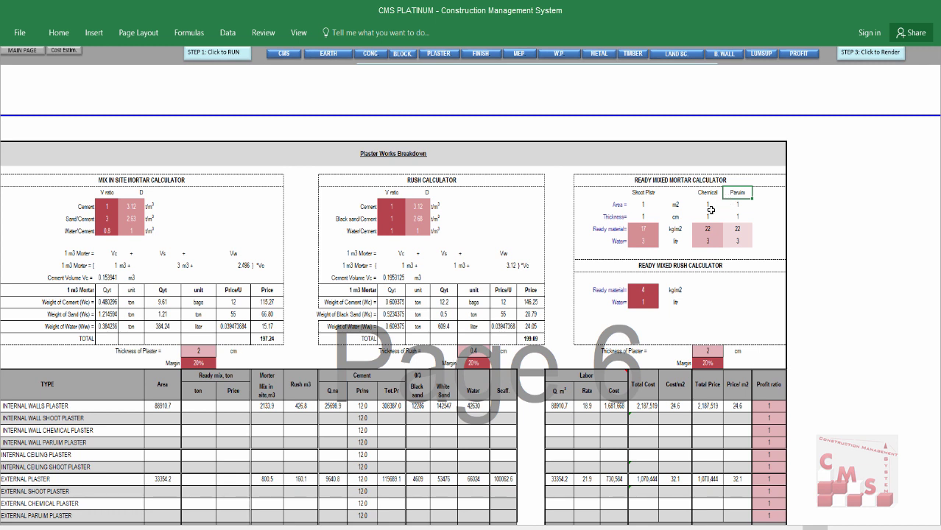
{"action": "left_click", "coordinate": [643, 229]}
{"action": "left_click", "coordinate": [646, 244]}
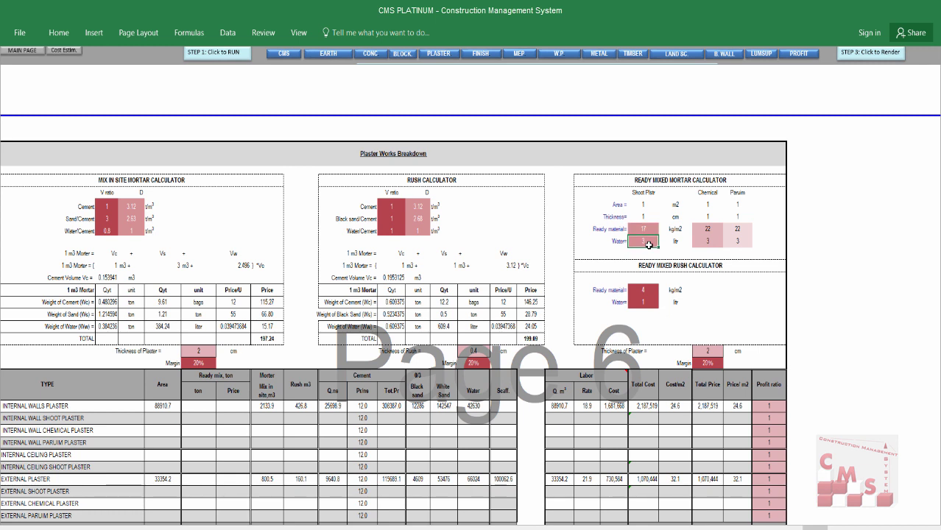
- Examine the Ready Mixed Rush Calculator's material and water rates, plus the thickness and margin settings for ready mix plaster and rush
{"action": "left_click", "coordinate": [649, 291]}
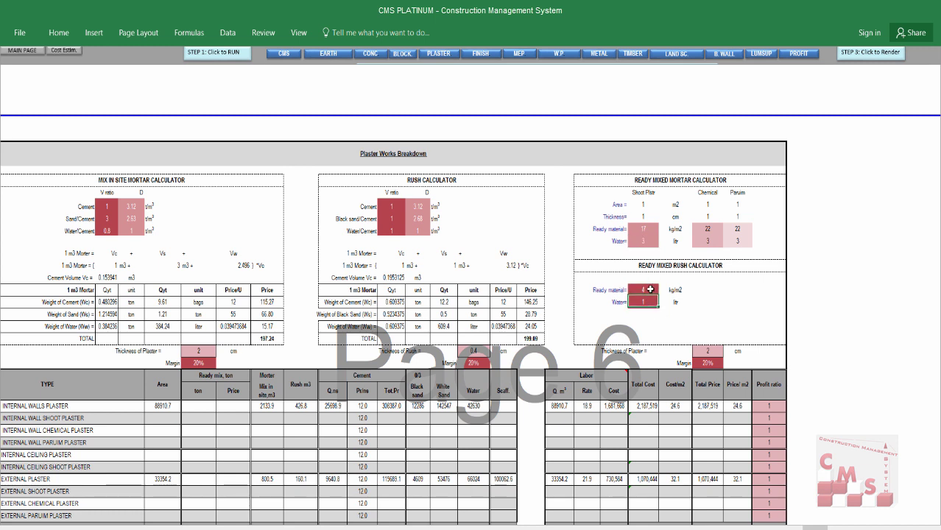
{"action": "left_click", "coordinate": [649, 301]}
{"action": "left_click", "coordinate": [713, 352]}
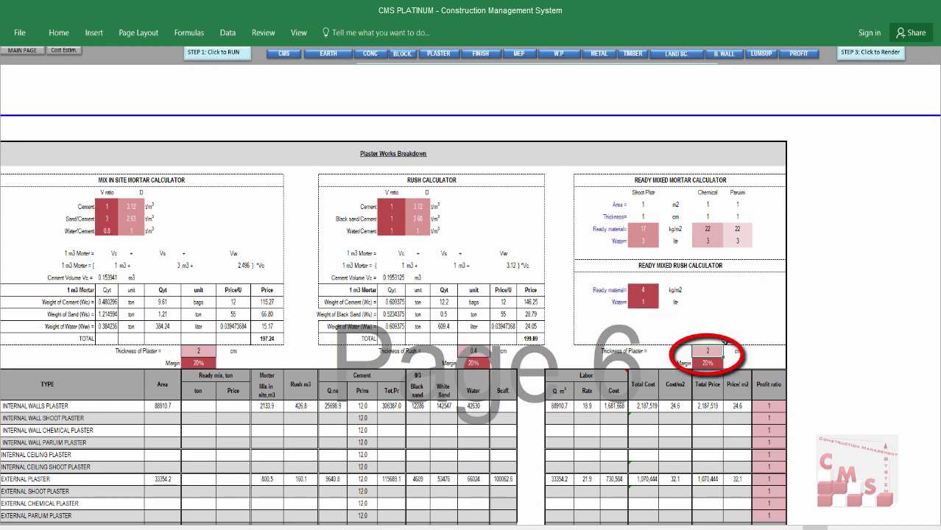
{"action": "left_click", "coordinate": [716, 364]}
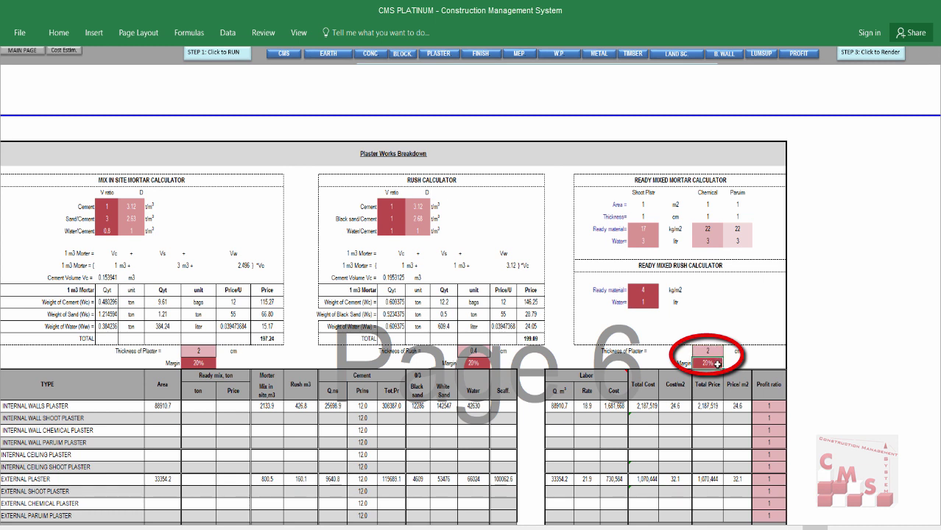
{"action": "left_click", "coordinate": [472, 361]}
{"action": "left_click", "coordinate": [483, 353]}
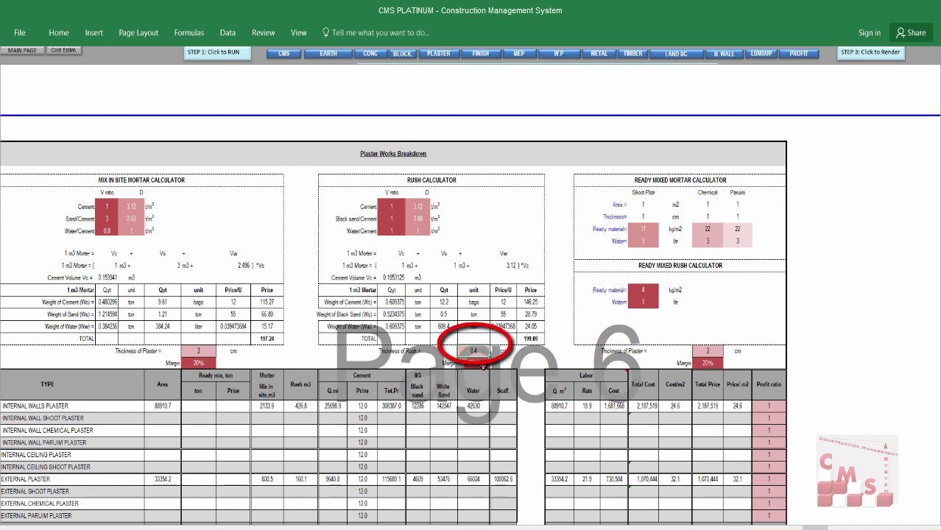
- Examine the internal, external and total plaster areas and the site mix mortar volumes in the plaster cost table
{"action": "scroll", "coordinate": [466, 346], "scroll_direction": "down", "scroll_amount": 1}
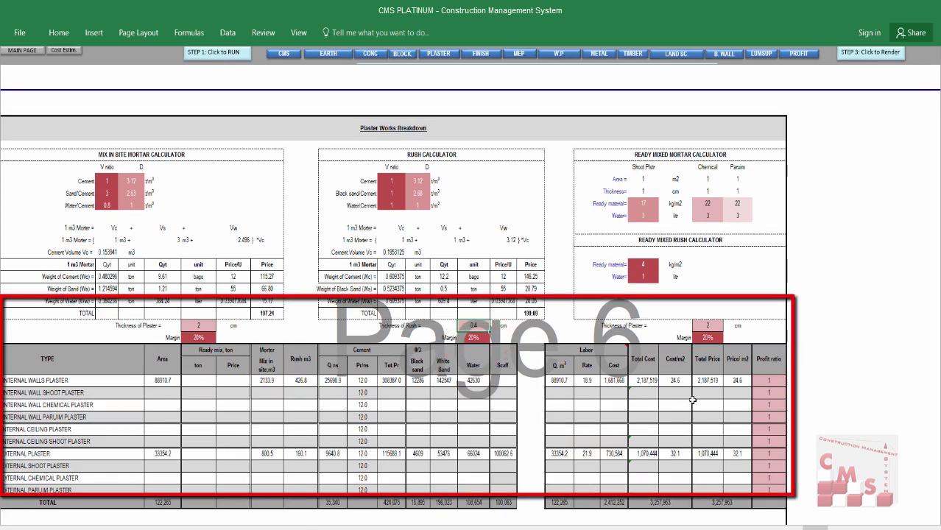
{"action": "scroll", "coordinate": [276, 370], "scroll_direction": "down", "scroll_amount": 1}
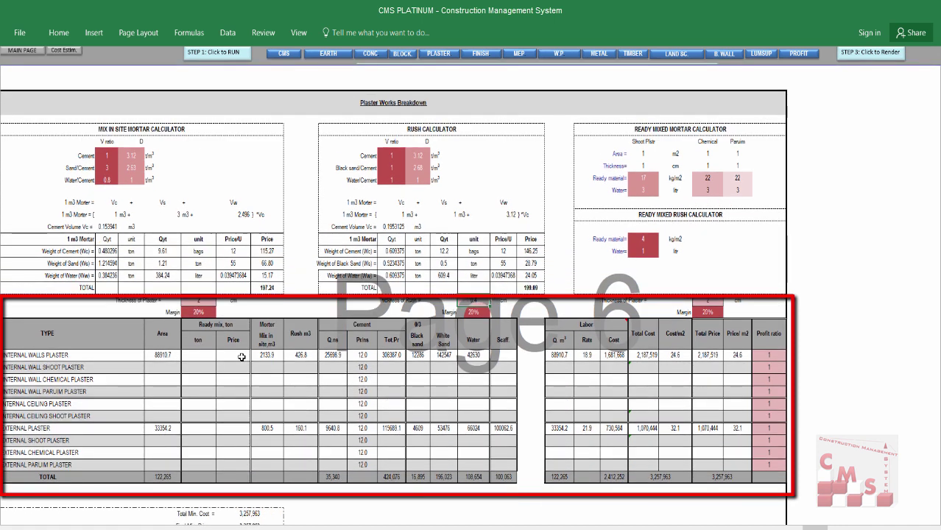
{"action": "left_click", "coordinate": [163, 356]}
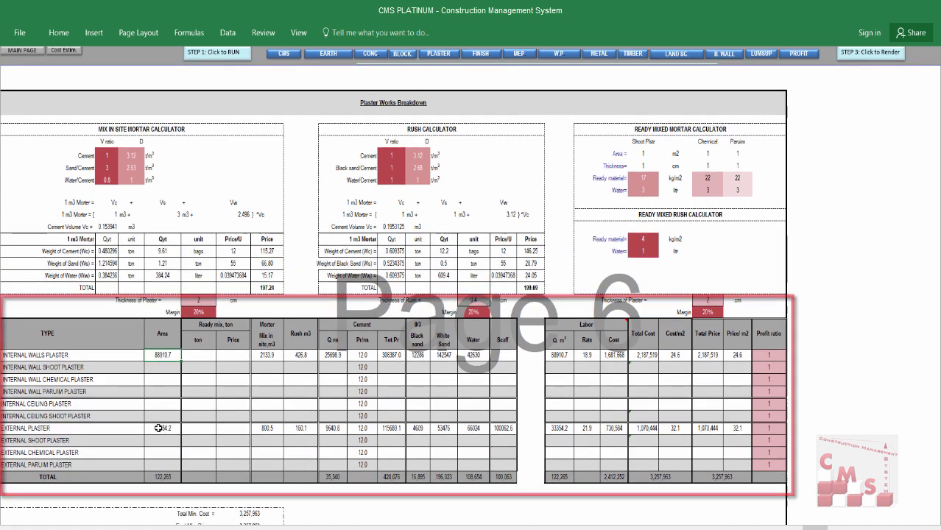
{"action": "left_click", "coordinate": [159, 428]}
{"action": "left_click", "coordinate": [162, 479]}
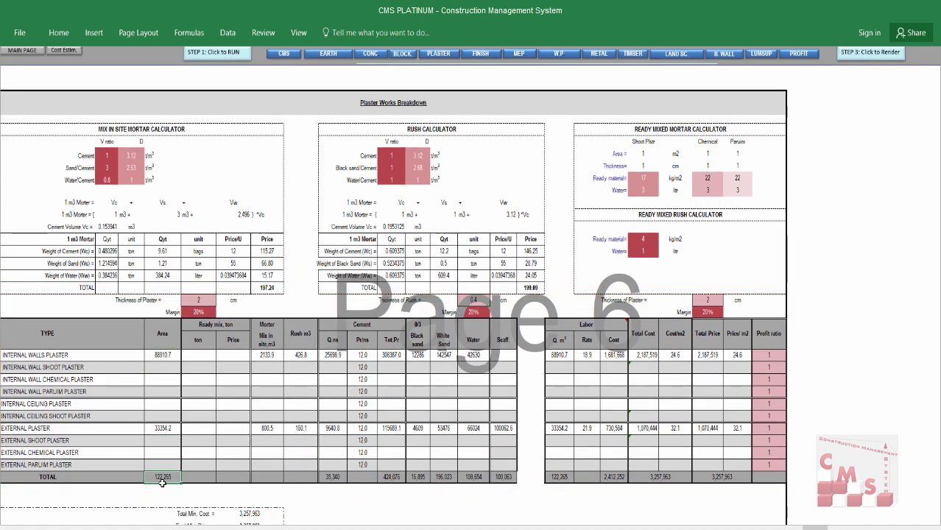
{"action": "left_click", "coordinate": [268, 359]}
{"action": "left_click_drag", "start_coordinate": [268, 366], "coordinate": [265, 461]}
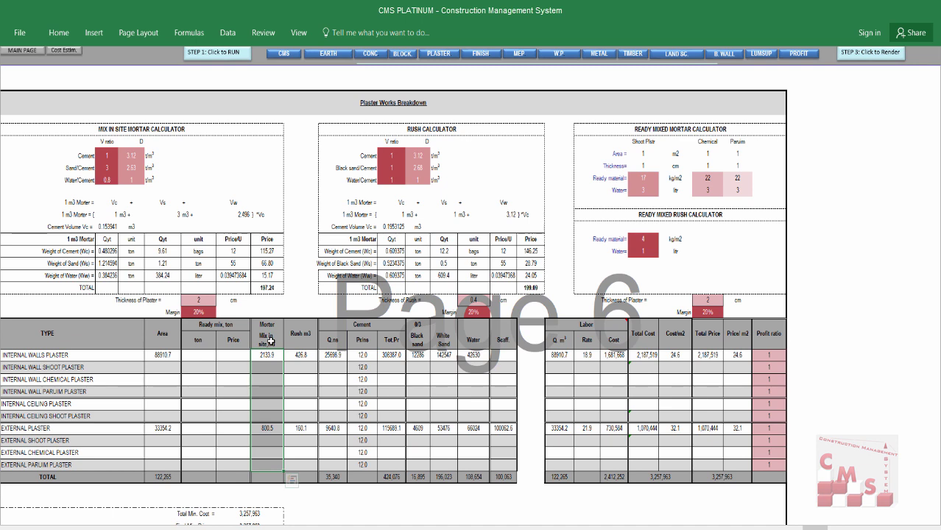
- Open the Internal Finishing sheet under Quantities Surveying's Finishings Works and go to finishing type 1
{"action": "left_click", "coordinate": [33, 53]}
{"action": "left_click", "coordinate": [663, 166]}
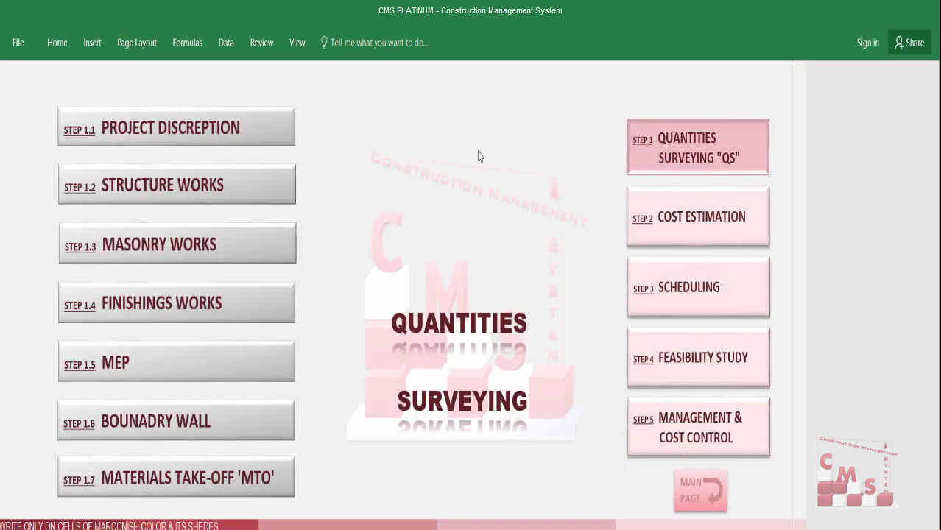
{"action": "left_click", "coordinate": [188, 305]}
{"action": "left_click", "coordinate": [178, 137]}
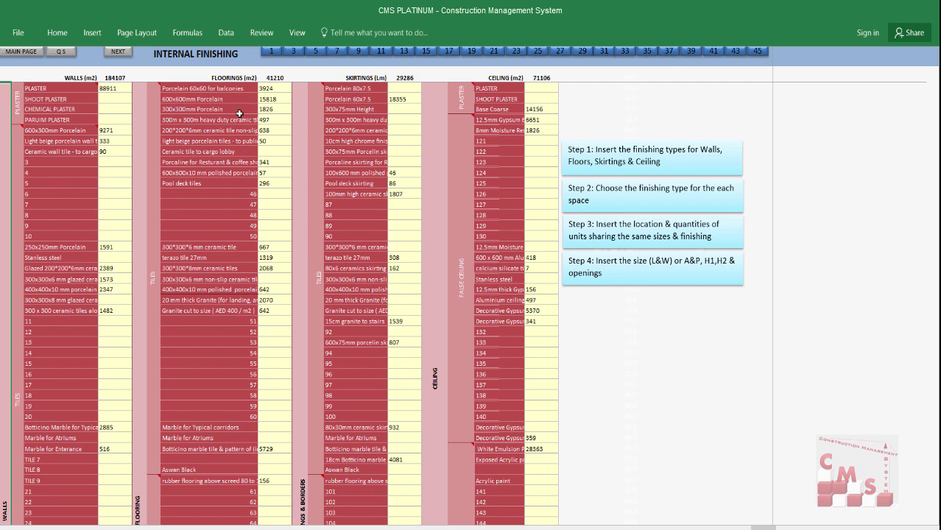
{"action": "left_click", "coordinate": [272, 51]}
- Change the wall plastering of finishing type 1 to SHOOT PLASTER
{"action": "scroll", "coordinate": [211, 331], "scroll_direction": "down", "scroll_amount": 4}
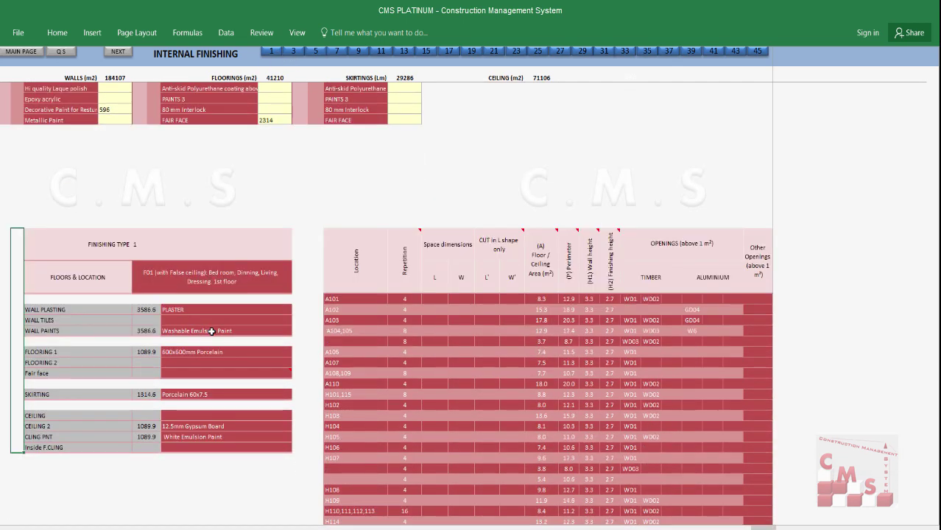
{"action": "scroll", "coordinate": [211, 331], "scroll_direction": "down", "scroll_amount": 1}
{"action": "left_click", "coordinate": [207, 279]}
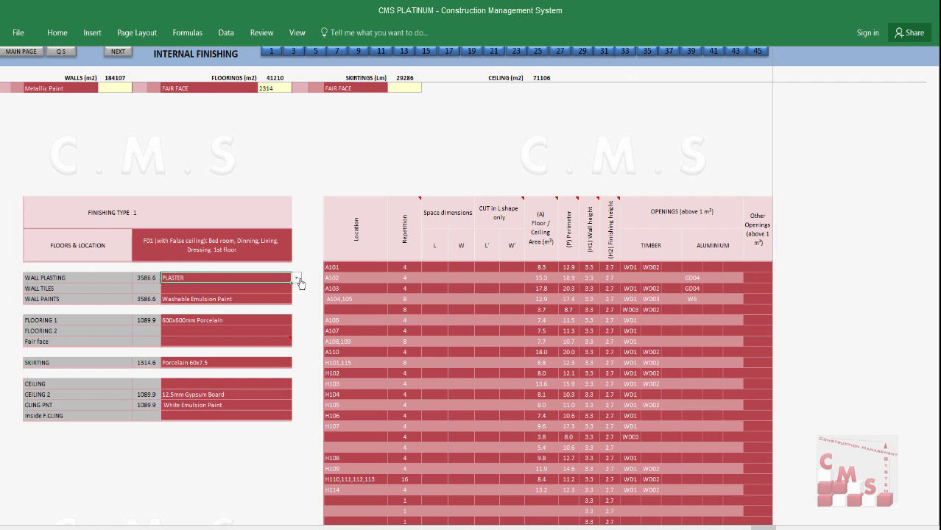
{"action": "left_click", "coordinate": [299, 280]}
{"action": "left_click", "coordinate": [220, 299]}
- Return to the Plaster Works Breakdown in the Activities Cost Breakdown of Cost Estimation
{"action": "left_click", "coordinate": [35, 53]}
{"action": "left_click", "coordinate": [636, 216]}
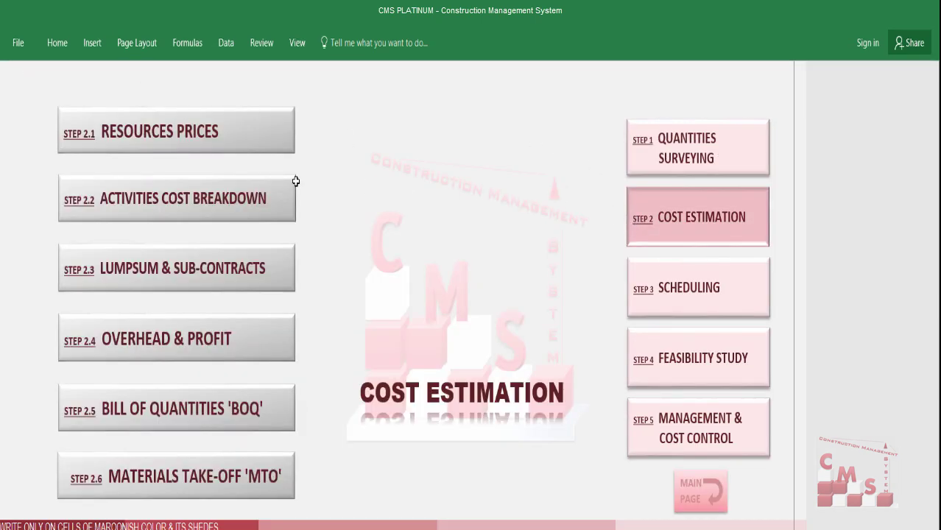
{"action": "left_click", "coordinate": [201, 210]}
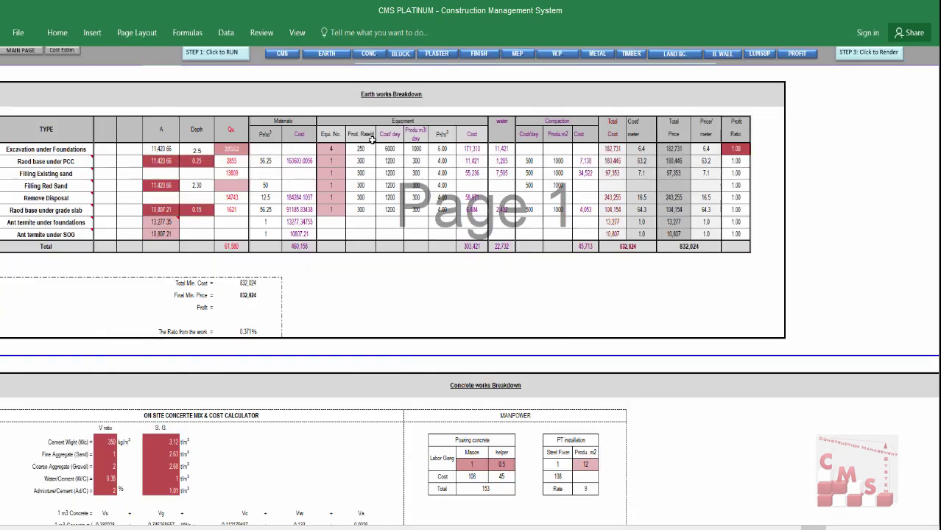
{"action": "left_click", "coordinate": [438, 54]}
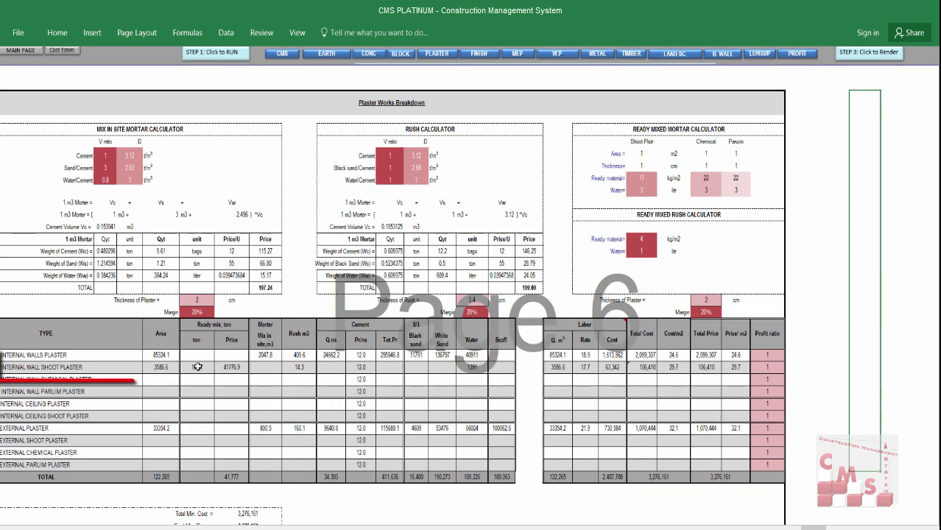
- Examine the ready mix tonnage and price in the internal wall shoot plaster row
{"action": "left_click", "coordinate": [48, 367]}
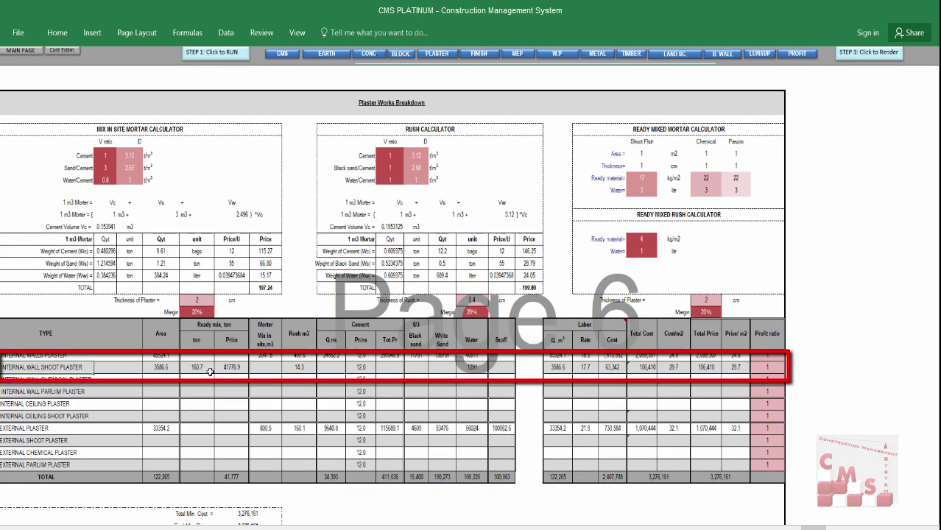
{"action": "left_click", "coordinate": [209, 368]}
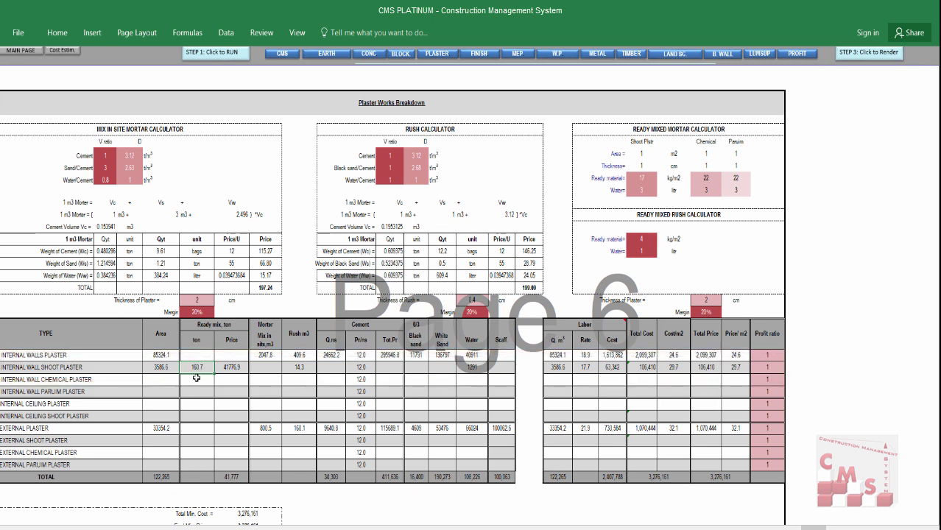
{"action": "left_click", "coordinate": [236, 367]}
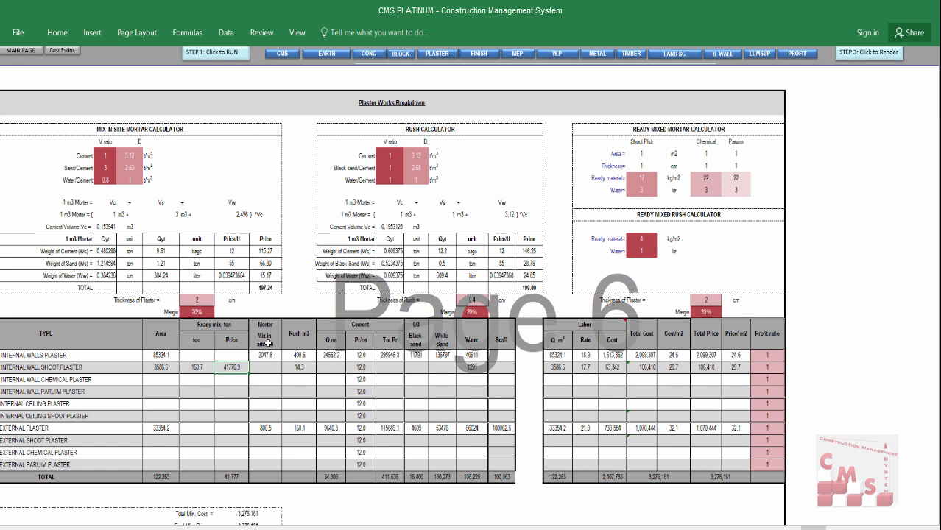
- Examine the plaster table's area, ready mix and site mix mortar columns across the plaster types
{"action": "left_click_drag", "start_coordinate": [212, 326], "coordinate": [214, 342]}
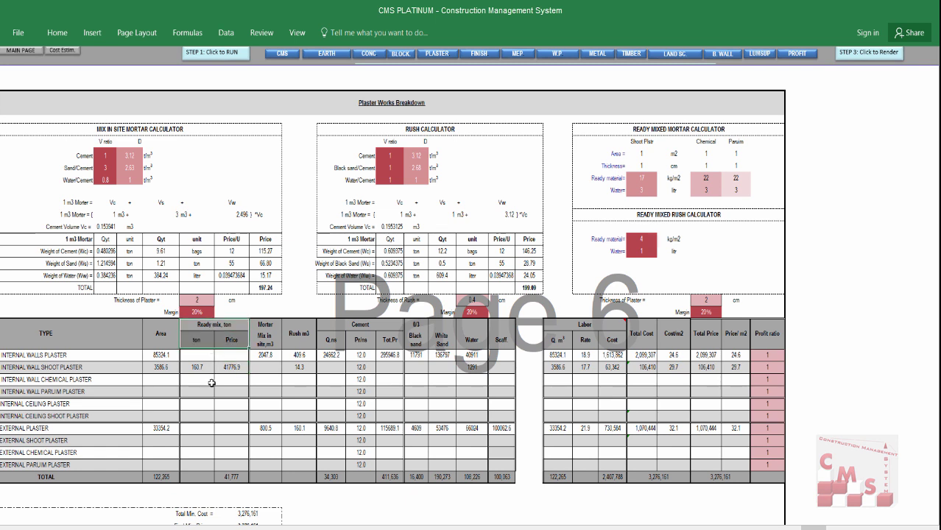
{"action": "left_click_drag", "start_coordinate": [211, 383], "coordinate": [211, 438]}
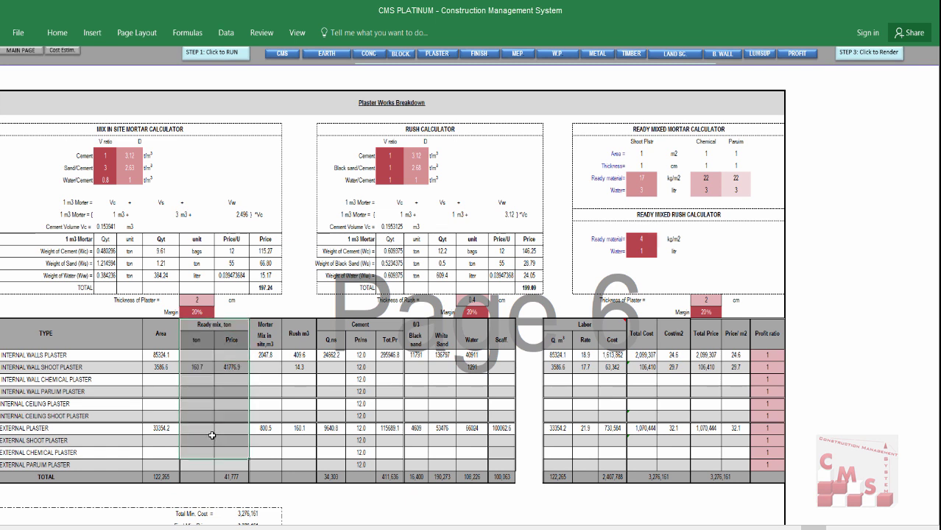
{"action": "left_click_drag", "start_coordinate": [165, 336], "coordinate": [164, 449]}
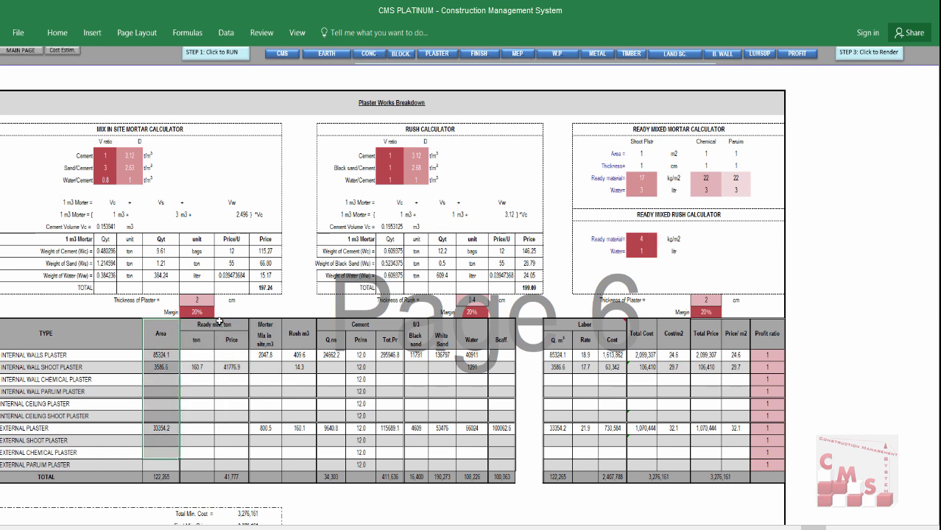
{"action": "left_click_drag", "start_coordinate": [223, 330], "coordinate": [220, 445]}
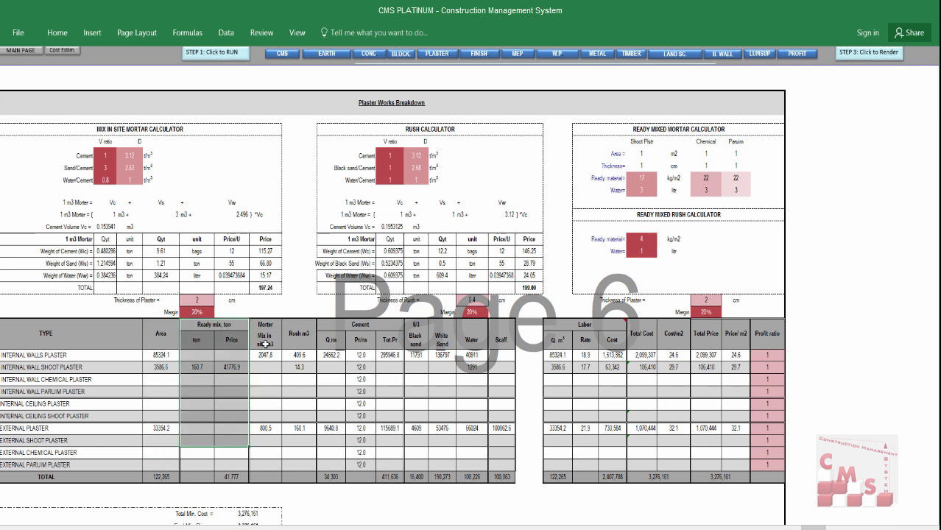
{"action": "left_click_drag", "start_coordinate": [265, 344], "coordinate": [266, 465]}
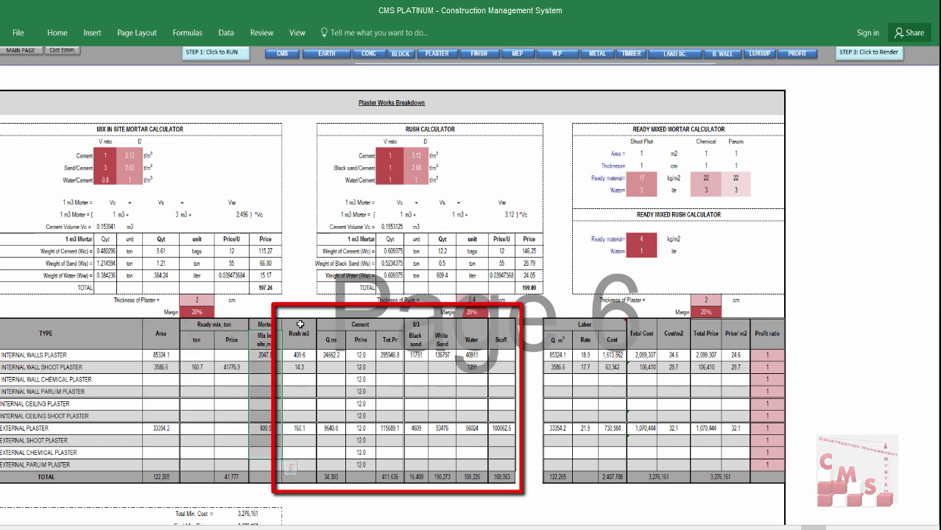
- Examine the plaster table's rush, cement, sand, water and scaffolding columns, including the external plaster scaffolding amount
{"action": "left_click_drag", "start_coordinate": [300, 324], "coordinate": [471, 479]}
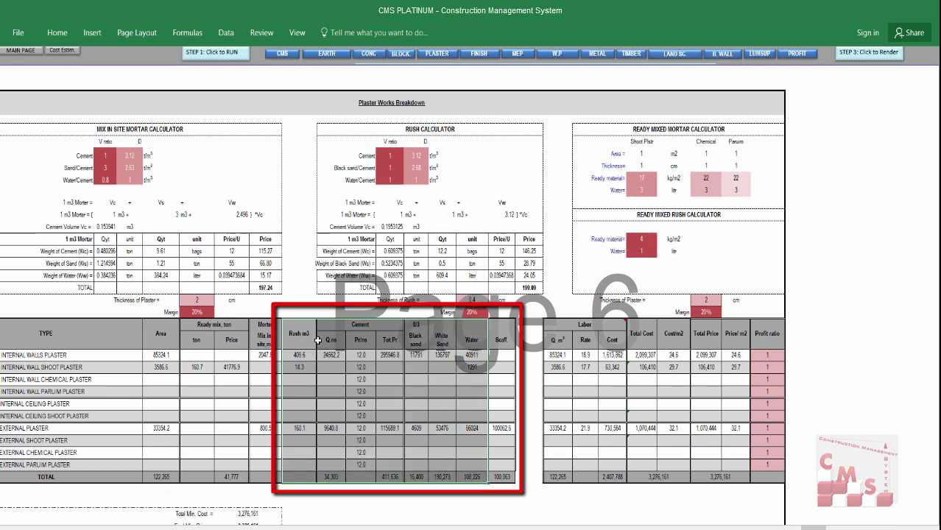
{"action": "left_click_drag", "start_coordinate": [364, 326], "coordinate": [368, 432]}
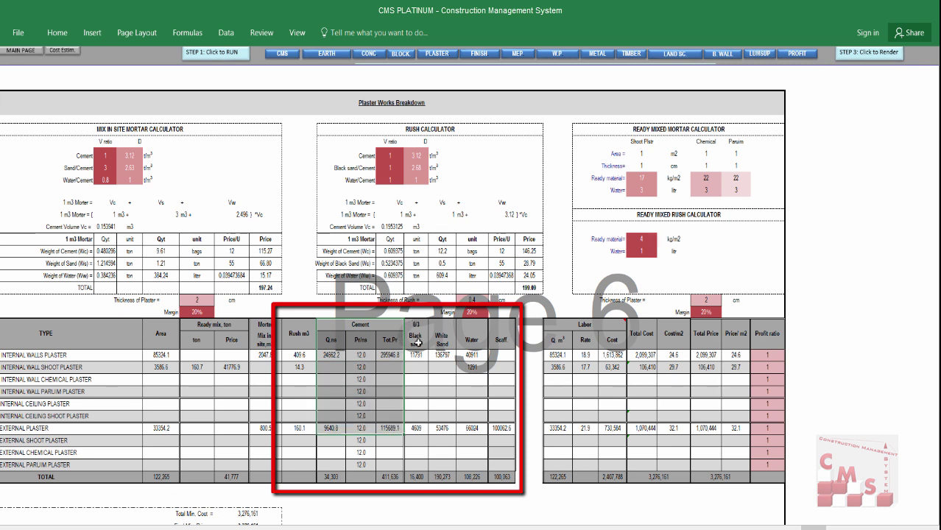
{"action": "left_click_drag", "start_coordinate": [417, 341], "coordinate": [471, 437]}
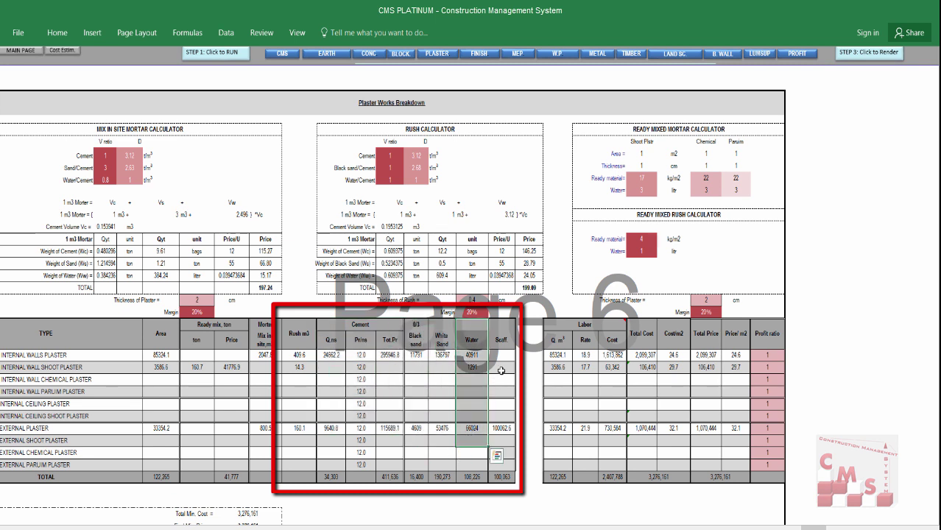
{"action": "left_click_drag", "start_coordinate": [506, 327], "coordinate": [511, 473]}
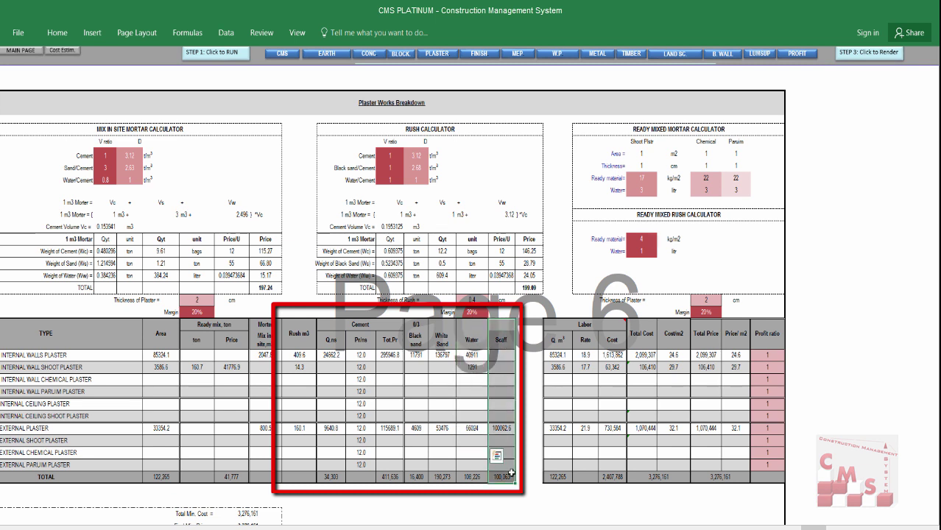
{"action": "left_click", "coordinate": [508, 430]}
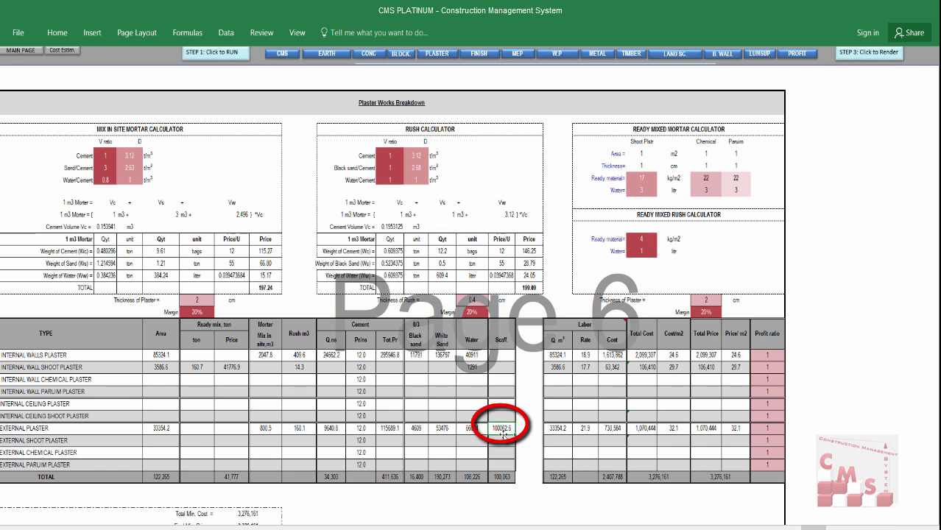
{"action": "mouse_move", "coordinate": [506, 337]}
{"action": "left_mouse_down"}
{"action": "mouse_move", "coordinate": [233, 343]}
{"action": "mouse_move", "coordinate": [243, 477]}
{"action": "mouse_move", "coordinate": [228, 478]}
{"action": "left_mouse_up"}
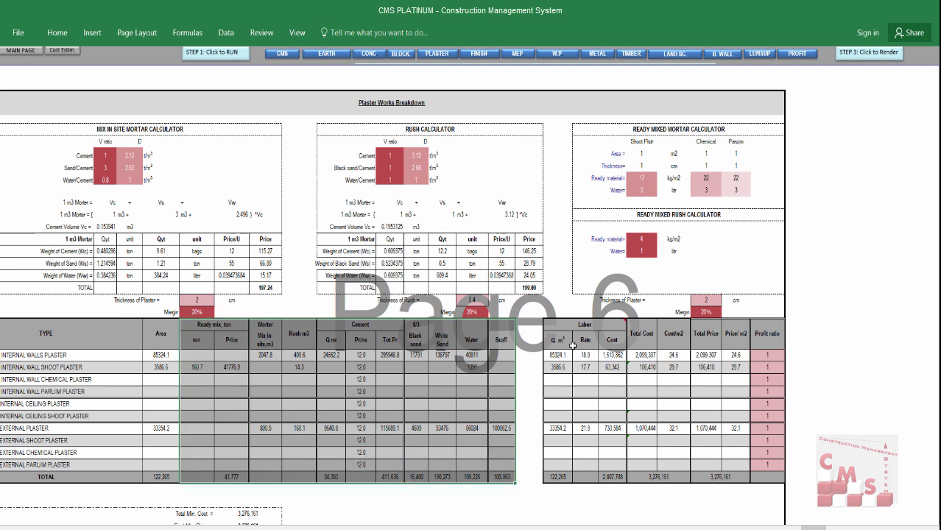
- Examine the labor quantity, rate and cost columns across the plaster types, including the total labor cost
{"action": "mouse_move", "coordinate": [583, 325]}
{"action": "left_mouse_down"}
{"action": "mouse_move", "coordinate": [586, 468]}
{"action": "mouse_move", "coordinate": [596, 475]}
{"action": "left_mouse_up"}
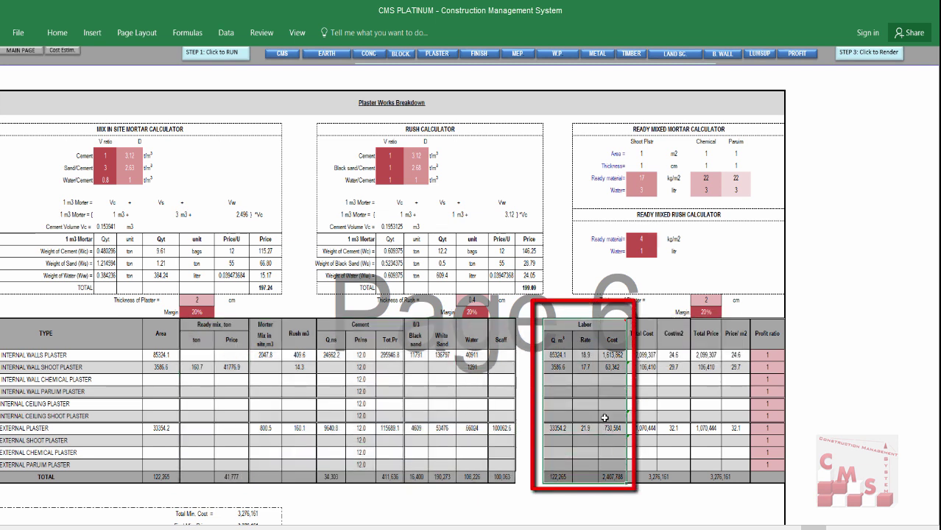
{"action": "left_click_drag", "start_coordinate": [593, 356], "coordinate": [590, 433]}
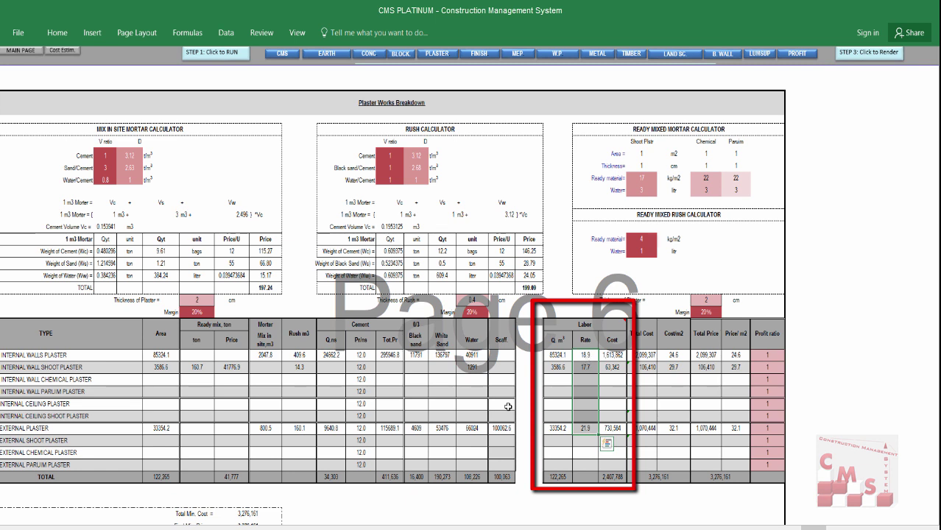
{"action": "left_click", "coordinate": [581, 357]}
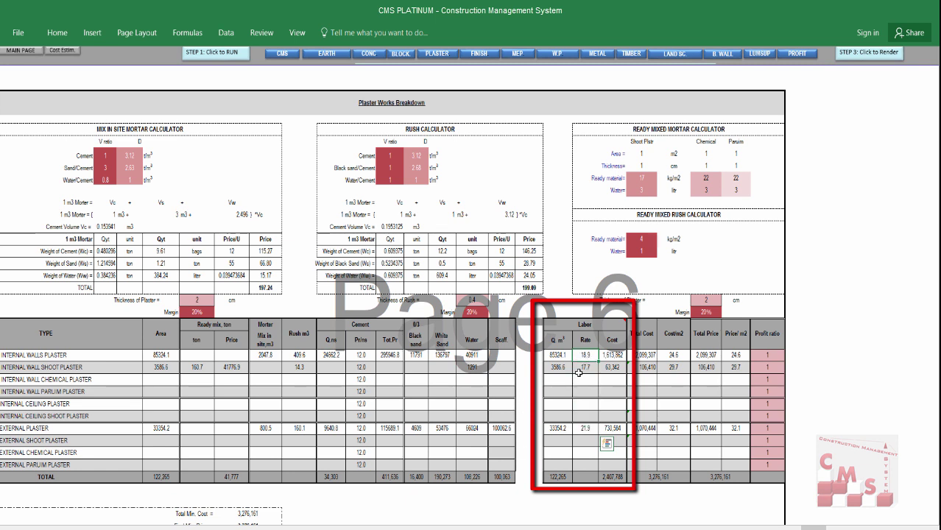
{"action": "left_click_drag", "start_coordinate": [579, 373], "coordinate": [584, 432]}
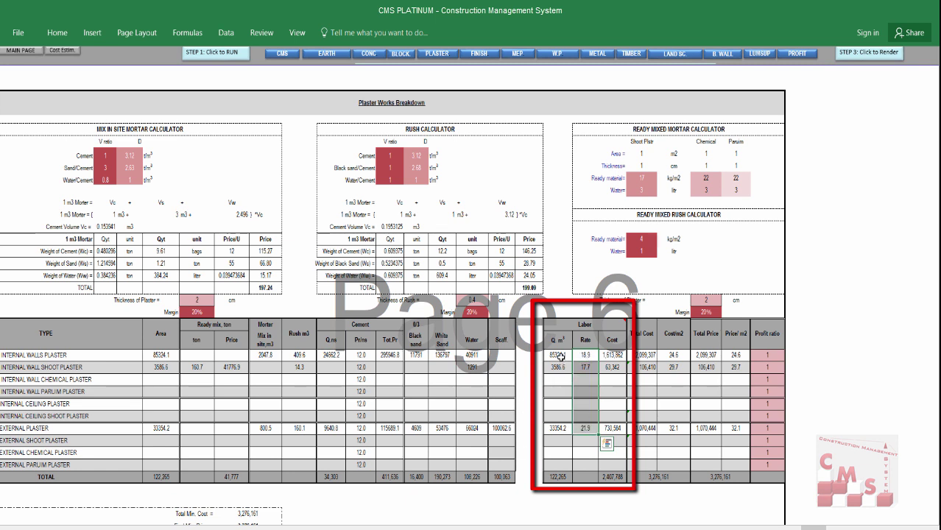
{"action": "left_click_drag", "start_coordinate": [560, 366], "coordinate": [563, 457]}
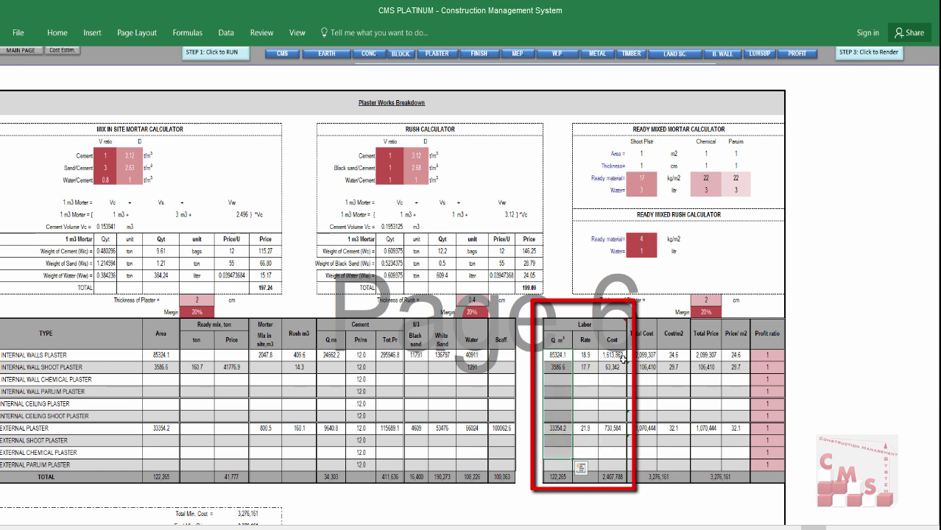
{"action": "left_click_drag", "start_coordinate": [613, 355], "coordinate": [620, 456]}
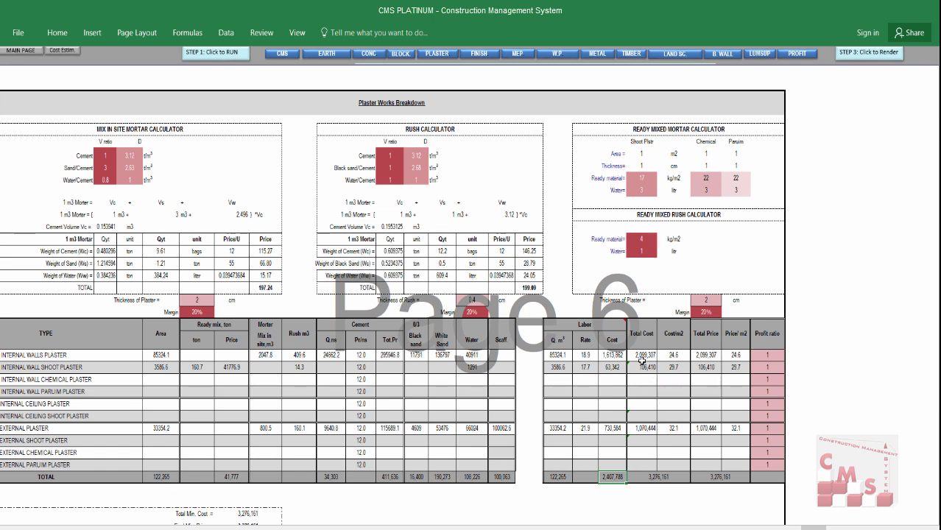
- Examine the plaster table's total cost, cost per m2, total price and price per m2 columns along with the profit ratio
{"action": "left_click_drag", "start_coordinate": [642, 356], "coordinate": [682, 476]}
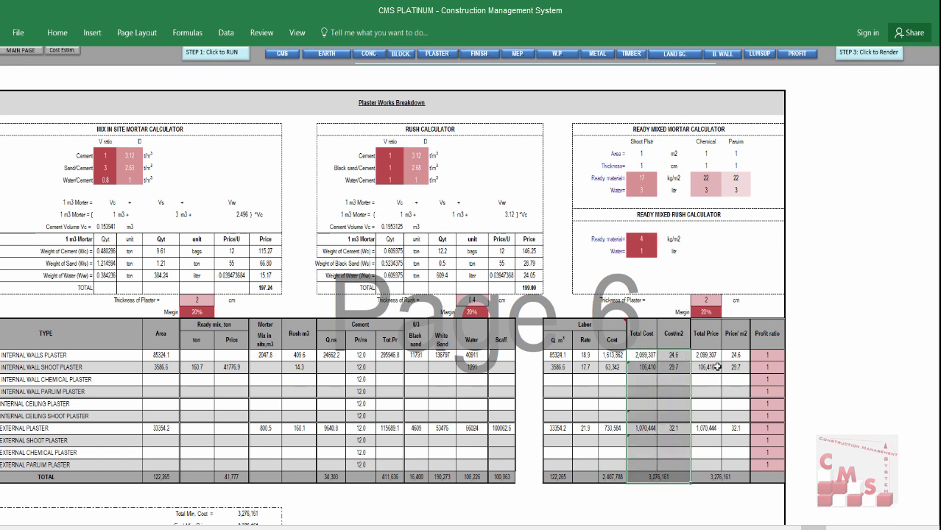
{"action": "left_click_drag", "start_coordinate": [705, 345], "coordinate": [728, 476]}
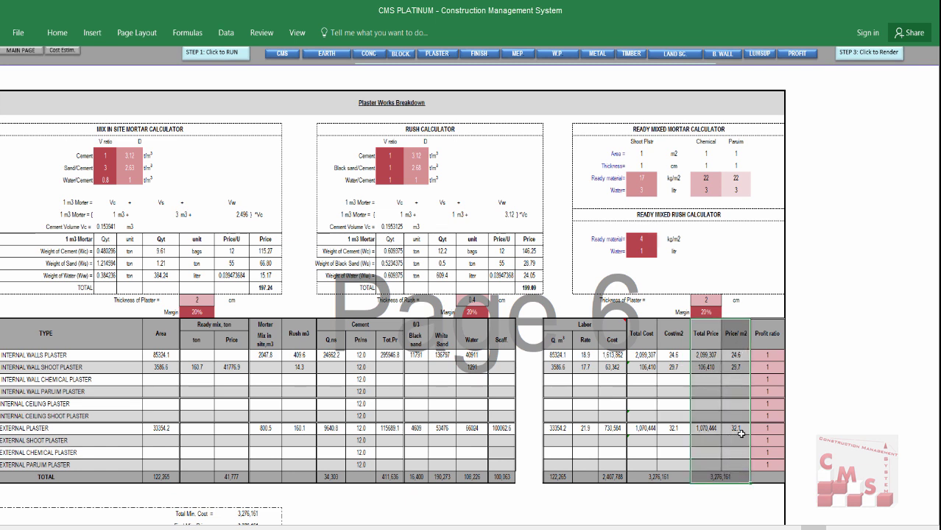
{"action": "left_click", "coordinate": [774, 357]}
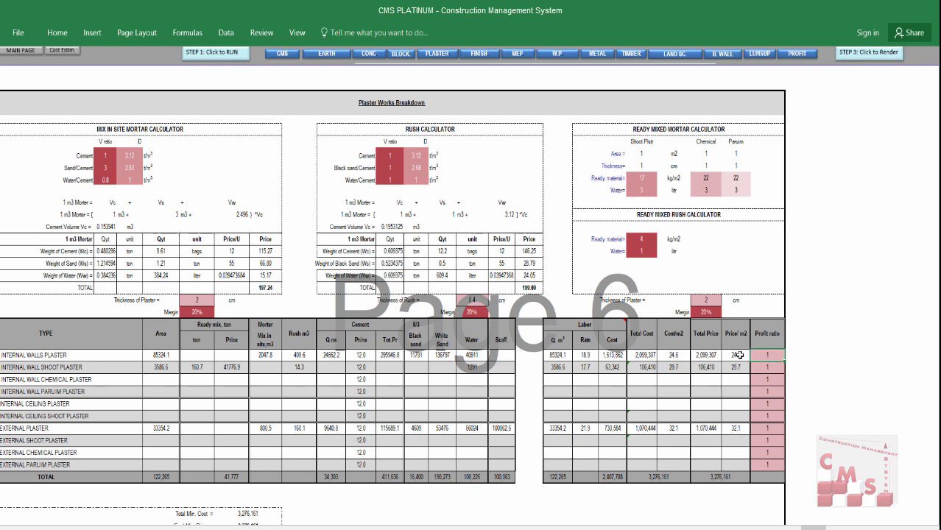
{"action": "left_click", "coordinate": [740, 355]}
{"action": "left_click", "coordinate": [676, 357]}
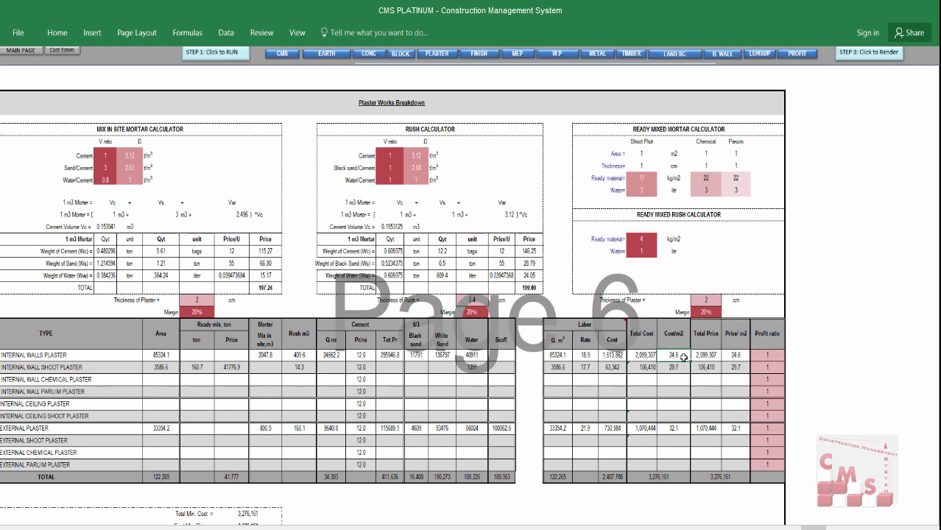
- Go to the Finishings Breakdown and select the Flooring Mortar Calculator heading
{"action": "scroll", "coordinate": [683, 356], "scroll_direction": "down", "scroll_amount": 2}
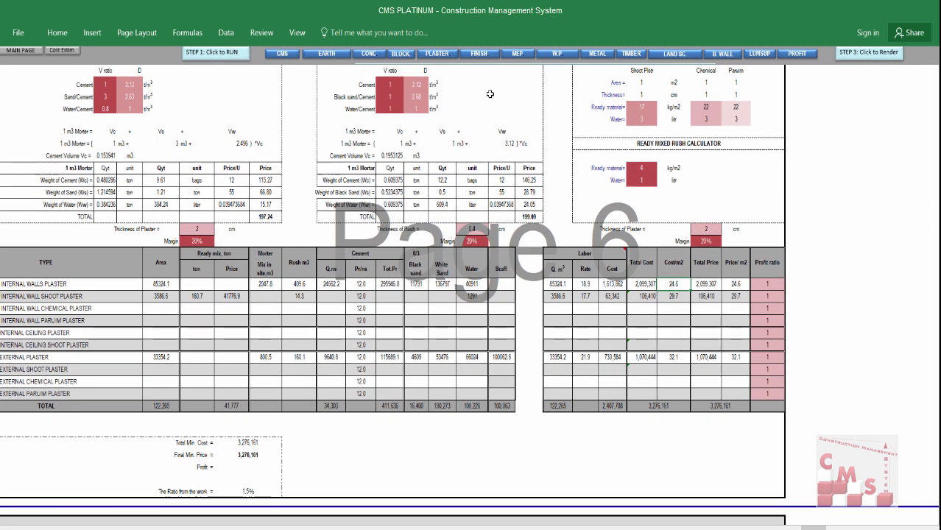
{"action": "left_click", "coordinate": [484, 57]}
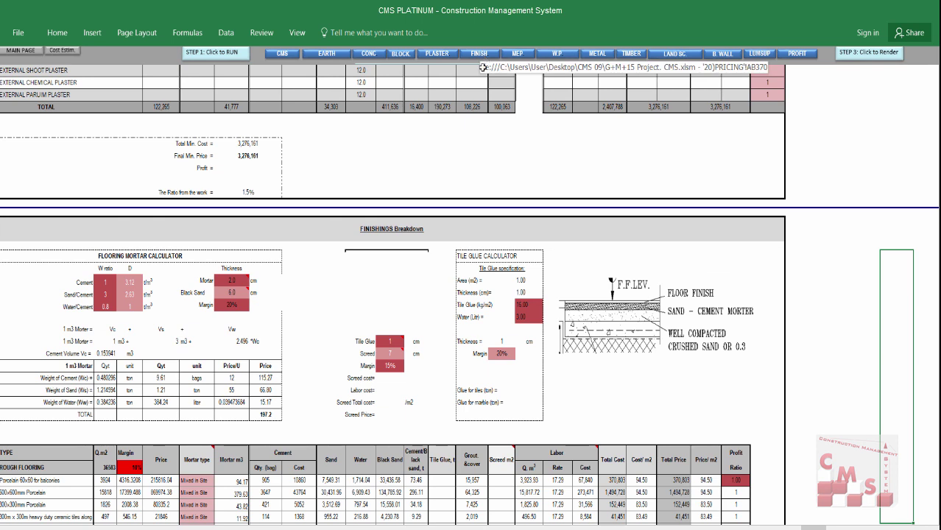
{"action": "scroll", "coordinate": [482, 67], "scroll_direction": "down", "scroll_amount": 1}
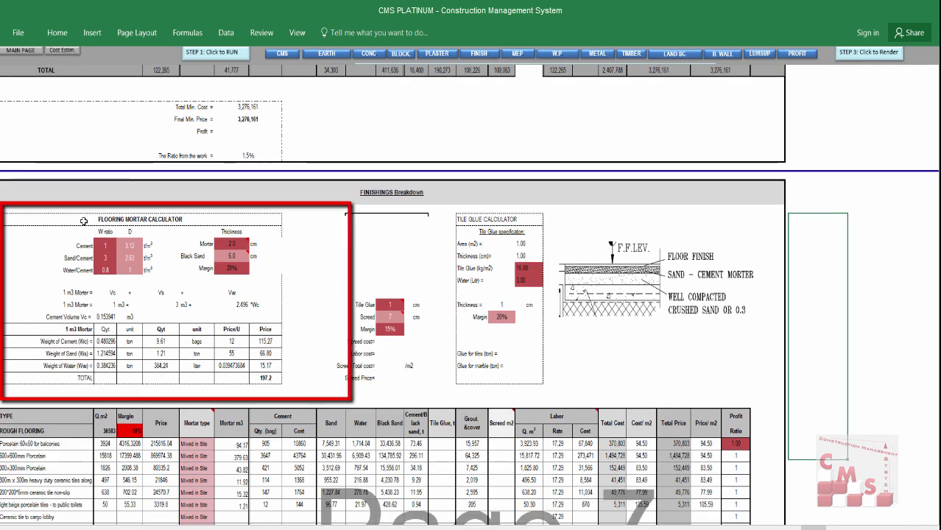
{"action": "left_click", "coordinate": [84, 221]}
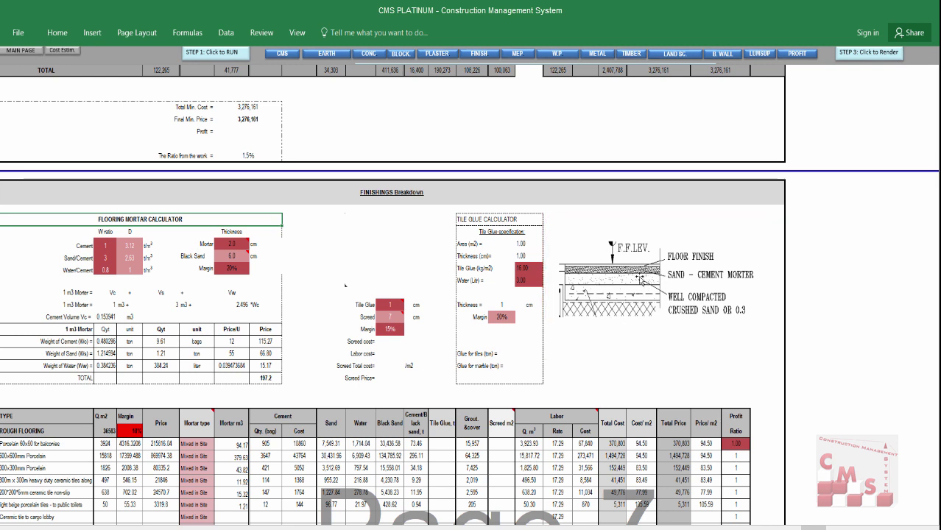
- Check the mortar thickness, black sand thickness and margin inputs of the Flooring Mortar Calculator
{"action": "left_click", "coordinate": [233, 257]}
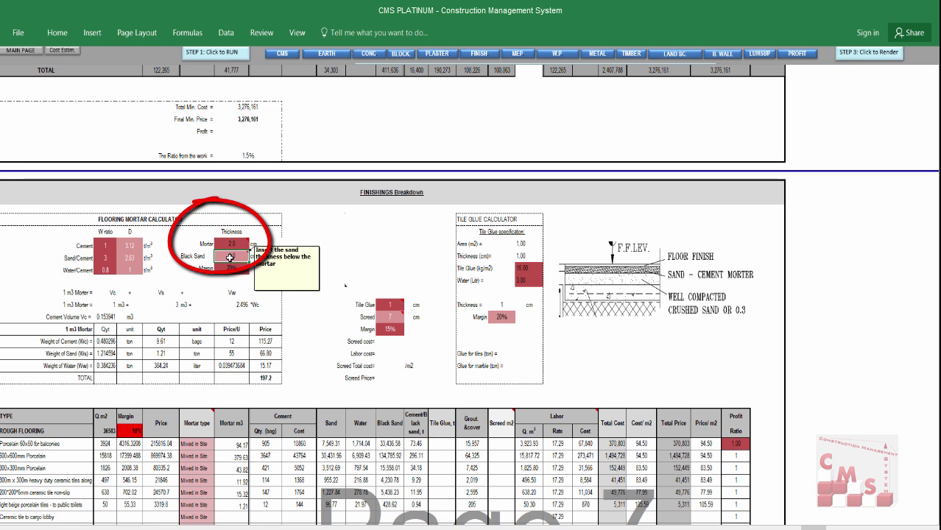
{"action": "mouse_move", "coordinate": [221, 257]}
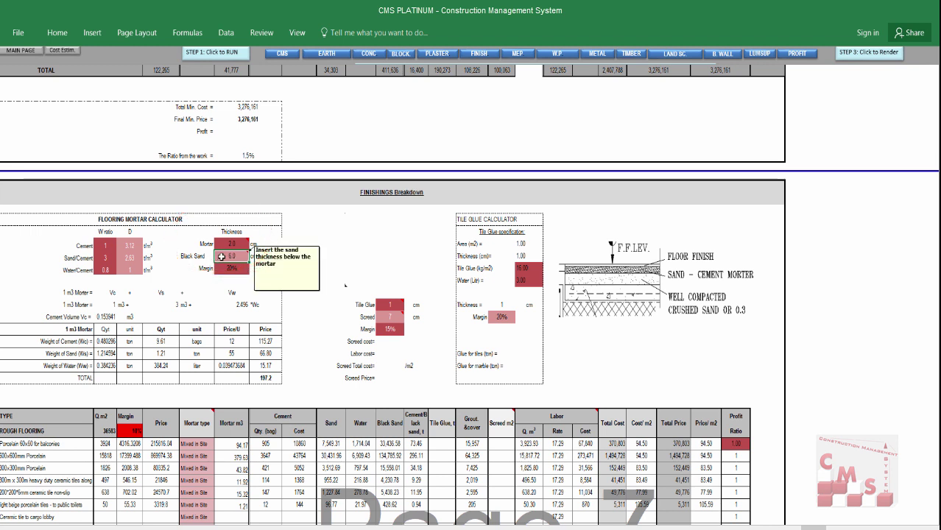
{"action": "left_click", "coordinate": [218, 243]}
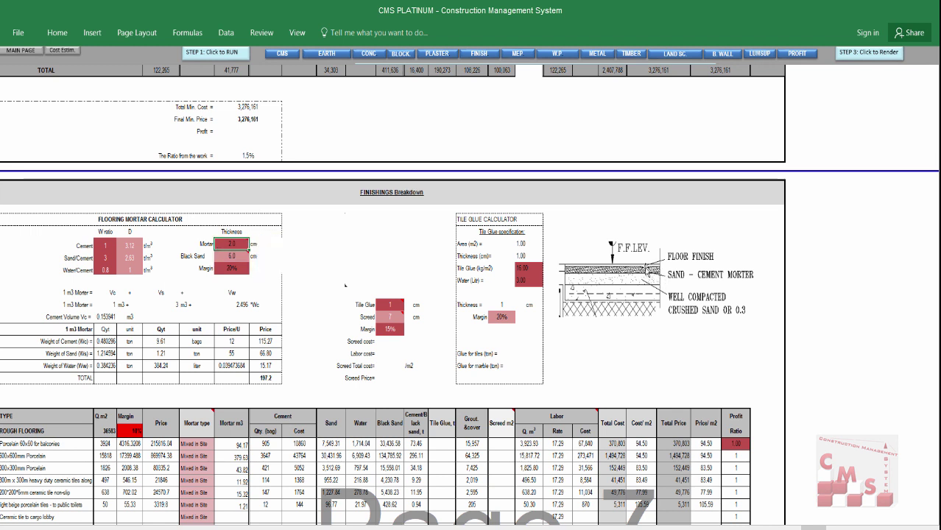
{"action": "mouse_move", "coordinate": [224, 246]}
{"action": "left_click", "coordinate": [218, 270]}
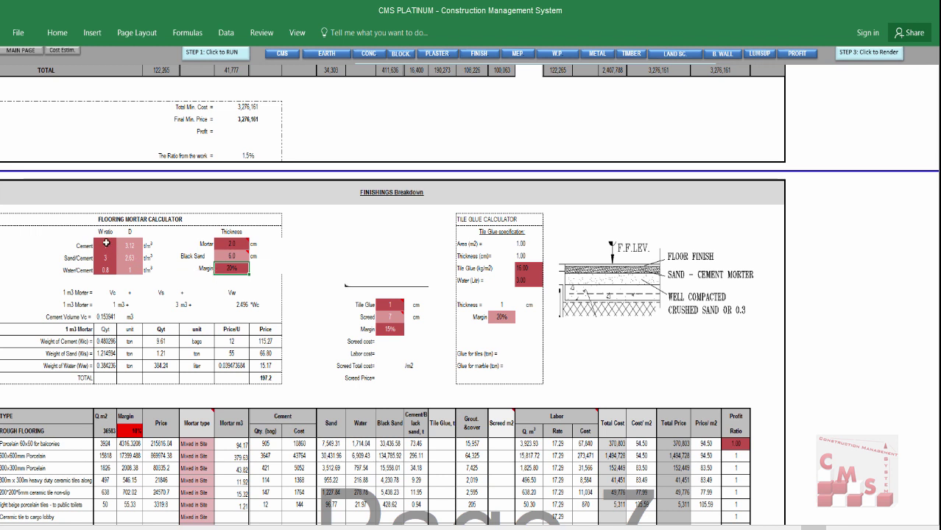
{"action": "left_click", "coordinate": [239, 243]}
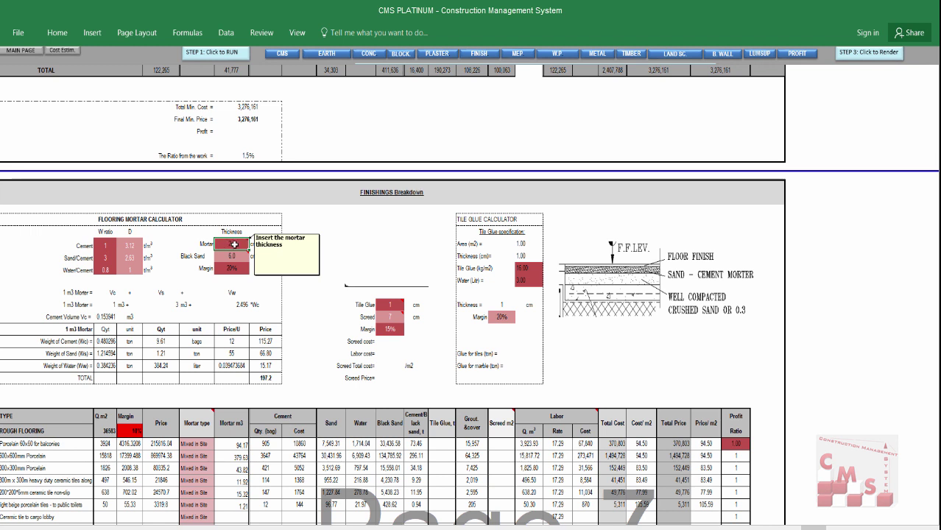
- Examine the Flooring Mortar Calculator's cement, sand and water ratios and densities, plus the material quantities and prices per 1 m3 of mortar
{"action": "left_click", "coordinate": [64, 249]}
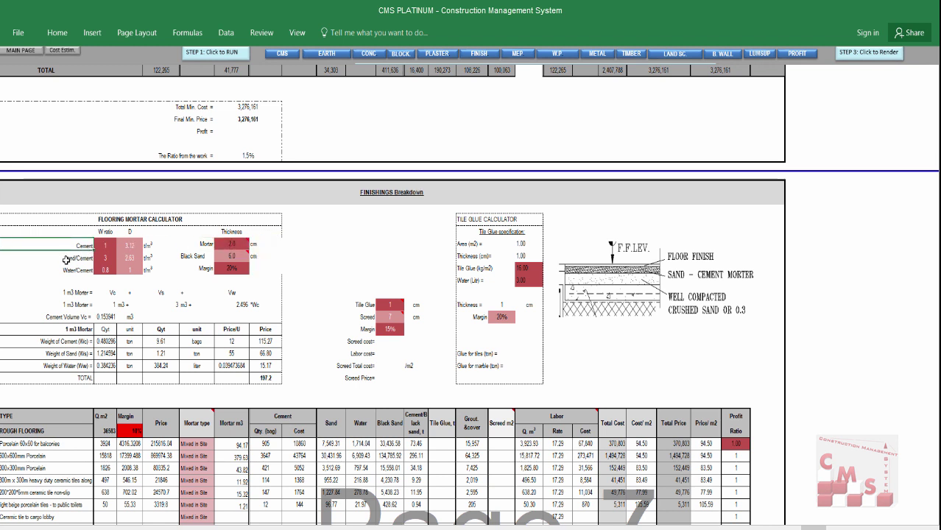
{"action": "left_click", "coordinate": [70, 257]}
{"action": "left_click", "coordinate": [75, 269]}
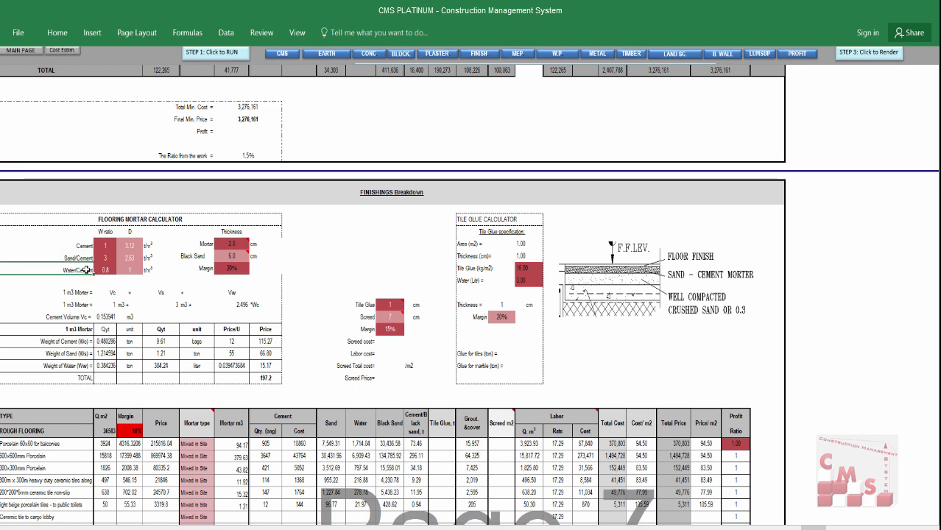
{"action": "left_click", "coordinate": [103, 246]}
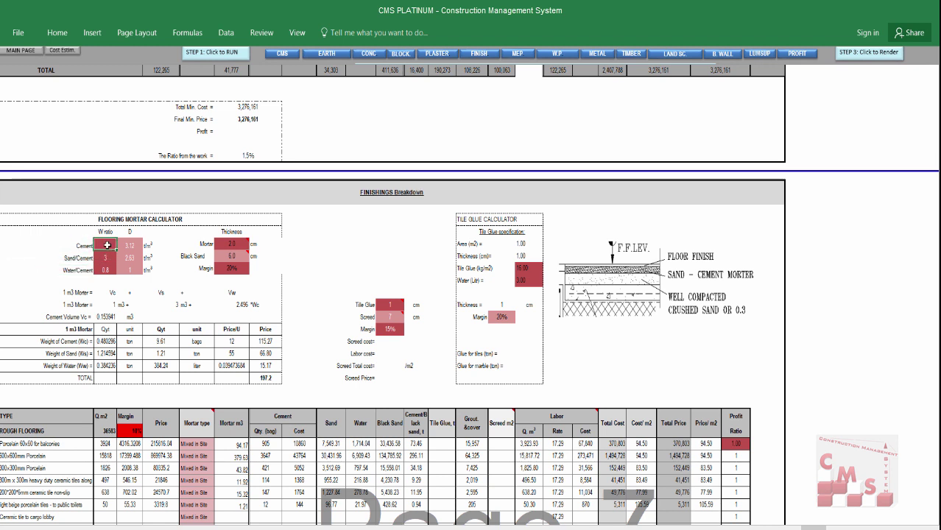
{"action": "left_click", "coordinate": [106, 260]}
{"action": "mouse_move", "coordinate": [126, 248]}
{"action": "left_mouse_down"}
{"action": "mouse_move", "coordinate": [123, 269]}
{"action": "mouse_move", "coordinate": [134, 257]}
{"action": "left_mouse_up"}
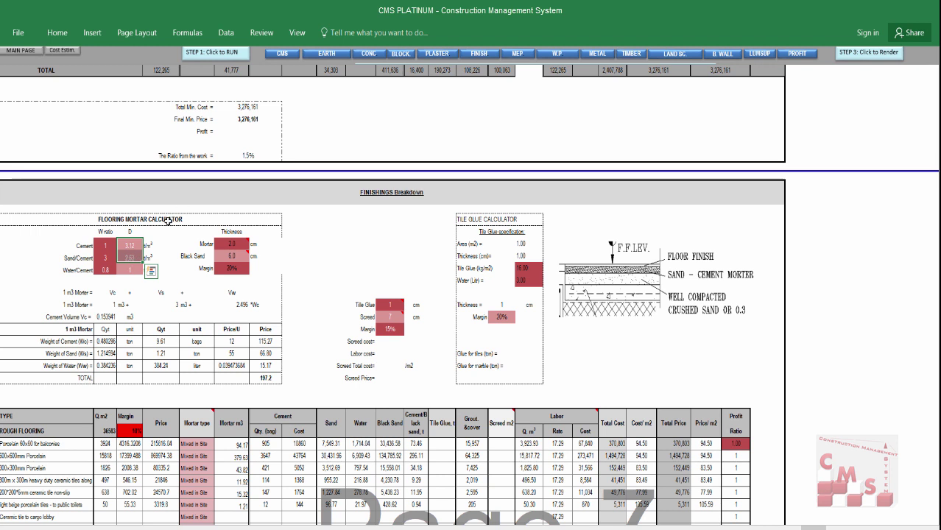
{"action": "left_click", "coordinate": [108, 271]}
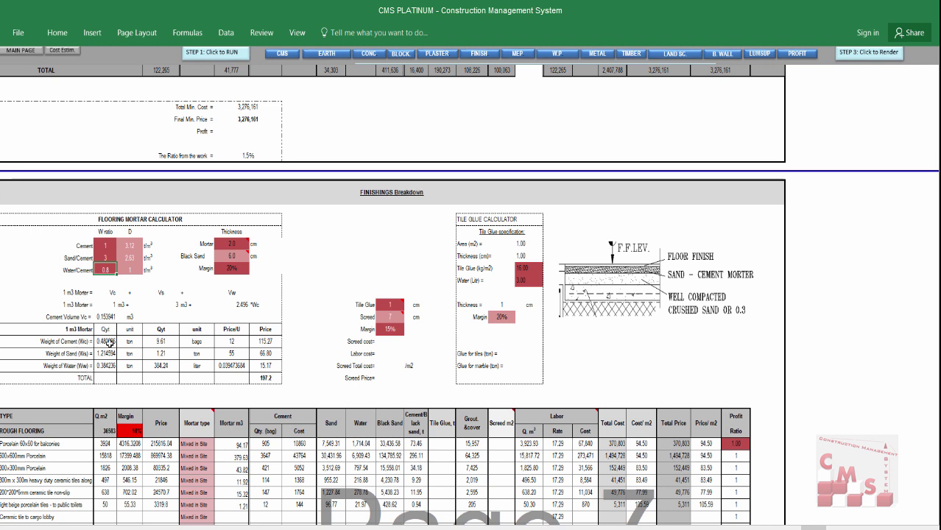
{"action": "left_click_drag", "start_coordinate": [108, 342], "coordinate": [110, 367]}
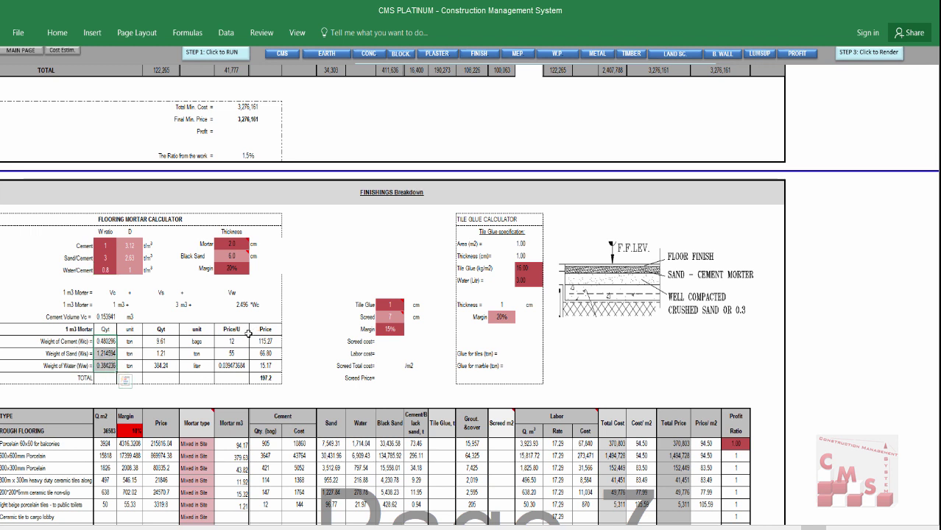
{"action": "left_click_drag", "start_coordinate": [235, 342], "coordinate": [272, 377]}
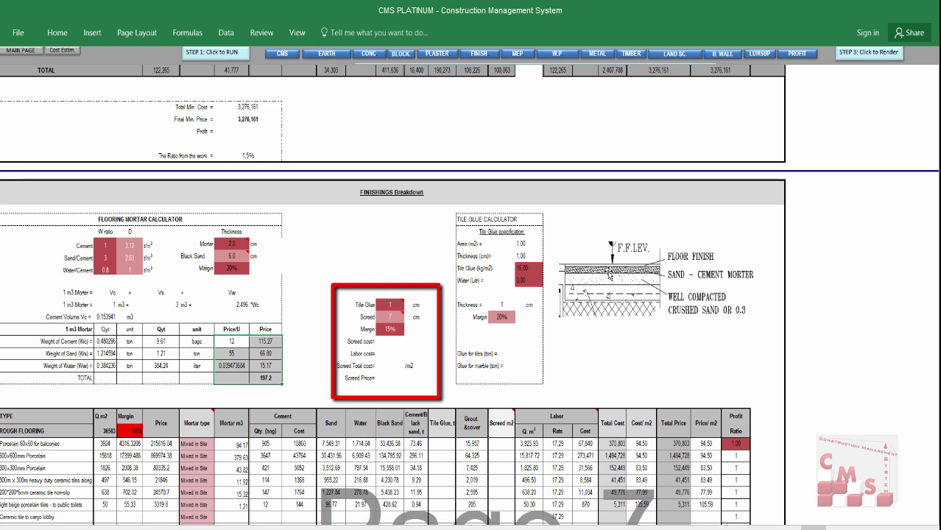
- Check the screed block's thickness and margin inputs and the Tile Glue Calculator's area, thickness, glue, water and margin cells
{"action": "mouse_move", "coordinate": [391, 305]}
{"action": "left_click", "coordinate": [392, 292]}
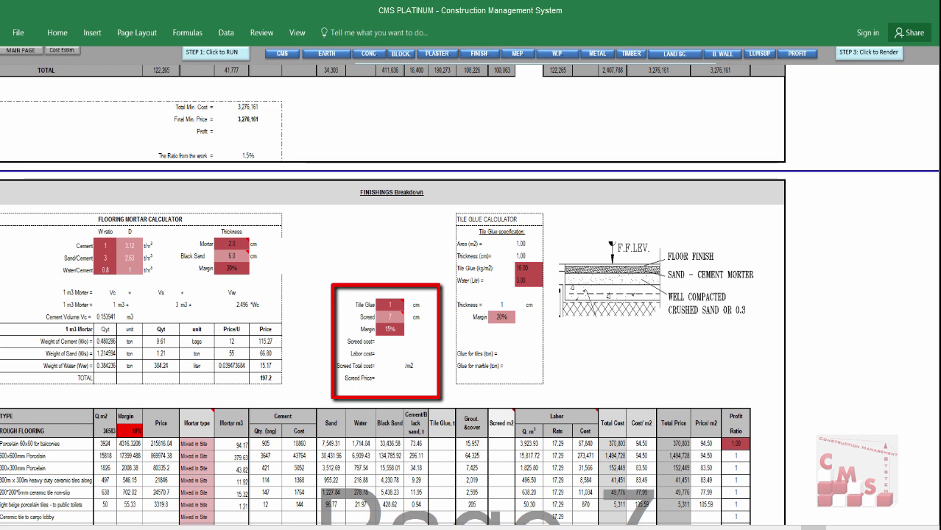
{"action": "left_click", "coordinate": [476, 220]}
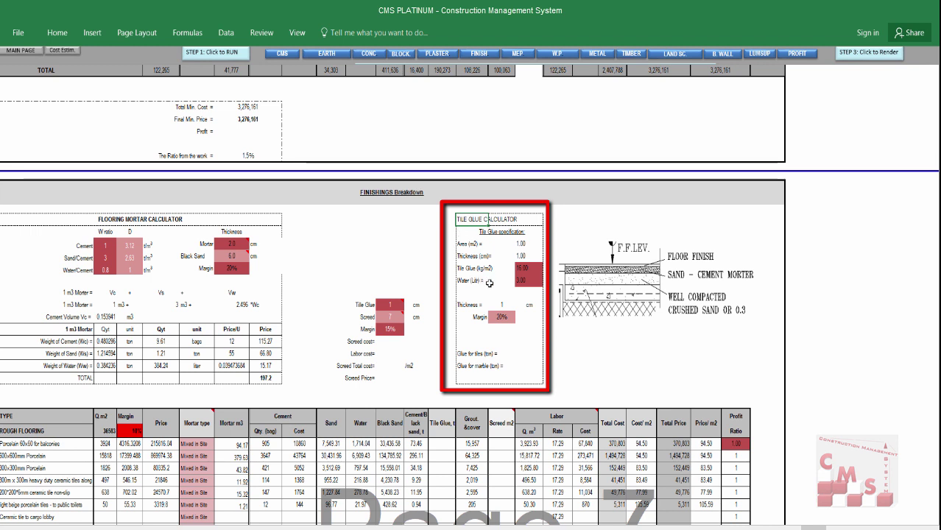
{"action": "left_click", "coordinate": [512, 245]}
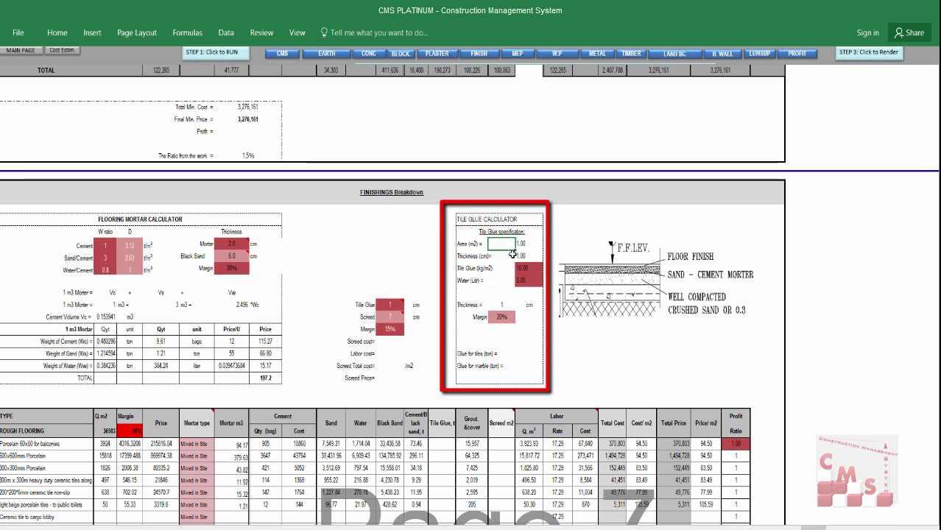
{"action": "left_click", "coordinate": [521, 244]}
{"action": "type", "text": "1"}
{"action": "key", "text": "Return"}
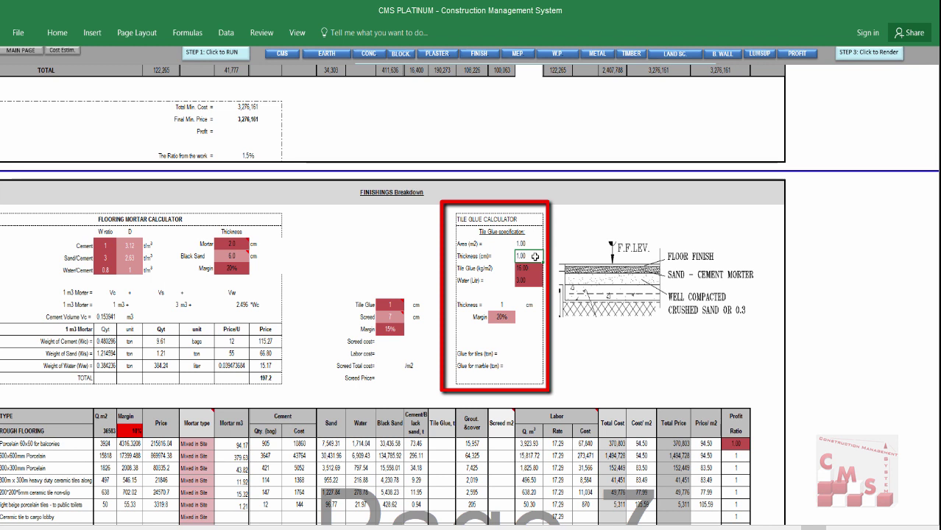
{"action": "left_click", "coordinate": [530, 270]}
{"action": "left_click", "coordinate": [531, 279]}
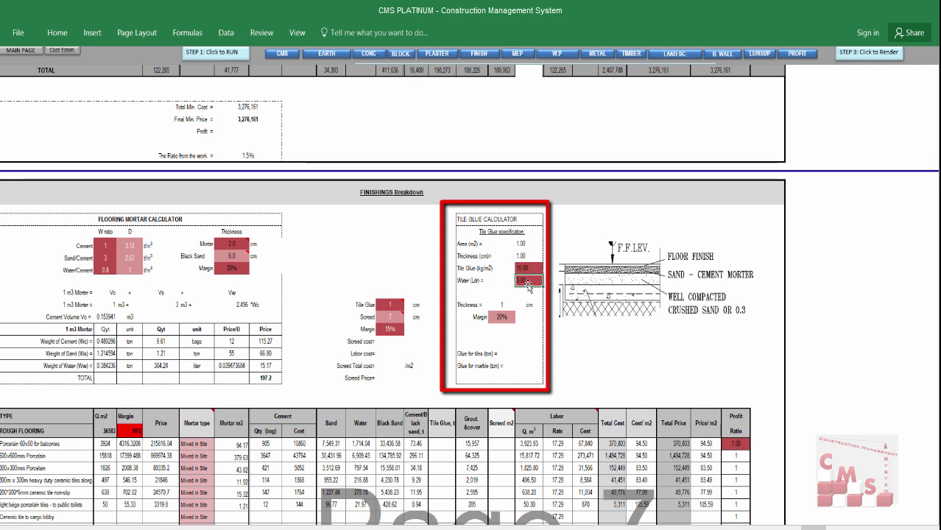
{"action": "left_click", "coordinate": [512, 321]}
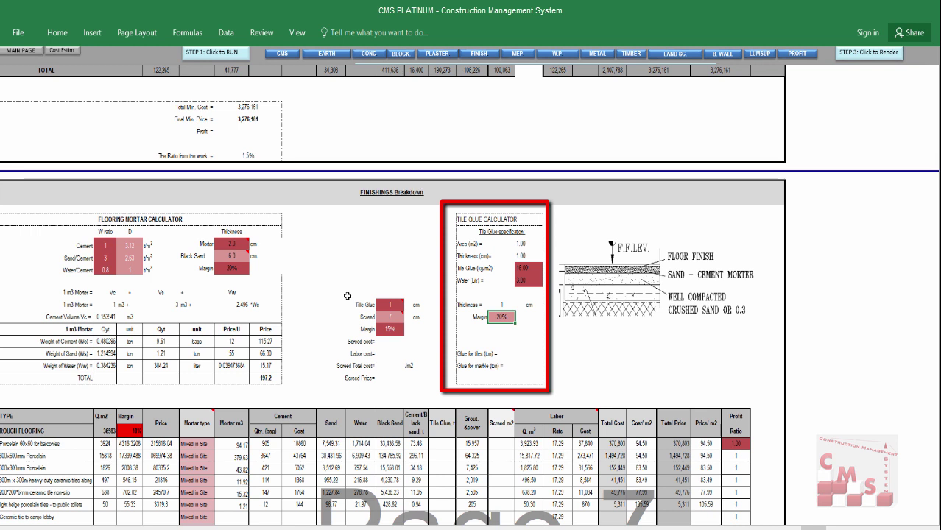
- Compare the mortar and black sand thicknesses, the tile glue and screed thicknesses, and the tile glue and water specifications
{"action": "left_click_drag", "start_coordinate": [232, 244], "coordinate": [230, 259]}
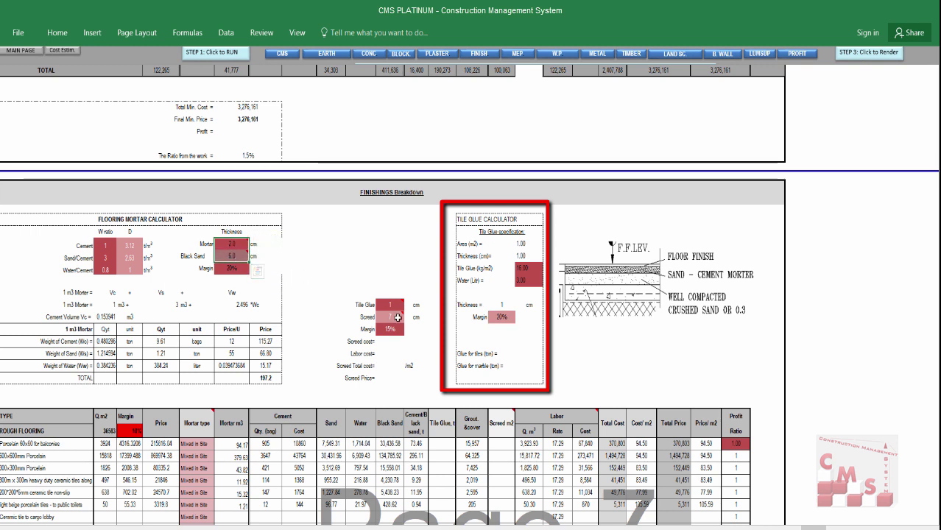
{"action": "left_click_drag", "start_coordinate": [390, 304], "coordinate": [391, 317]}
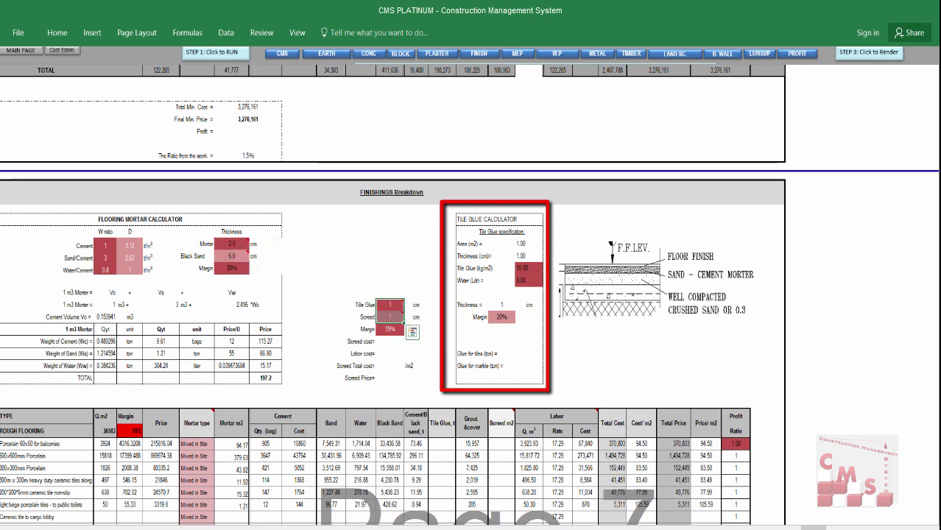
{"action": "left_click_drag", "start_coordinate": [529, 268], "coordinate": [528, 280]}
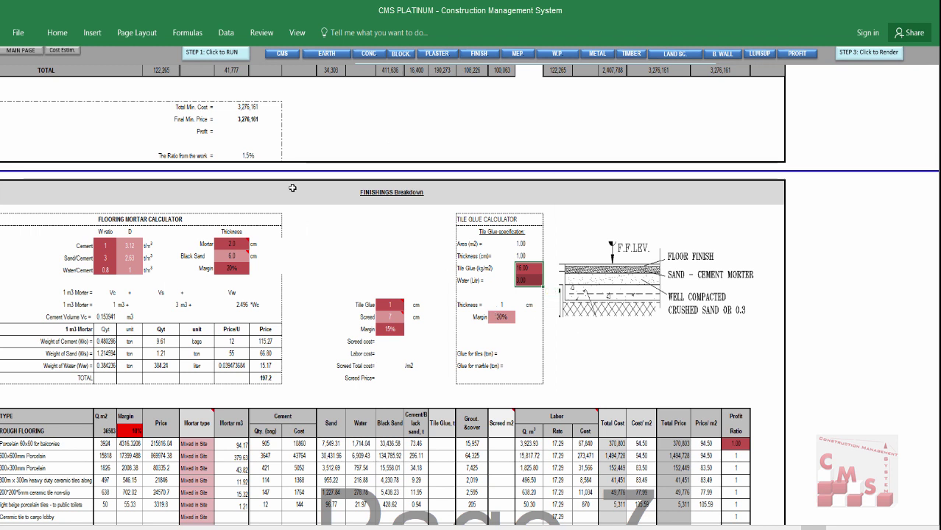
- Examine the rough flooring table's type, quantity, margin and price columns
{"action": "mouse_move", "coordinate": [384, 304]}
{"action": "scroll", "coordinate": [383, 304], "scroll_direction": "down", "scroll_amount": 3}
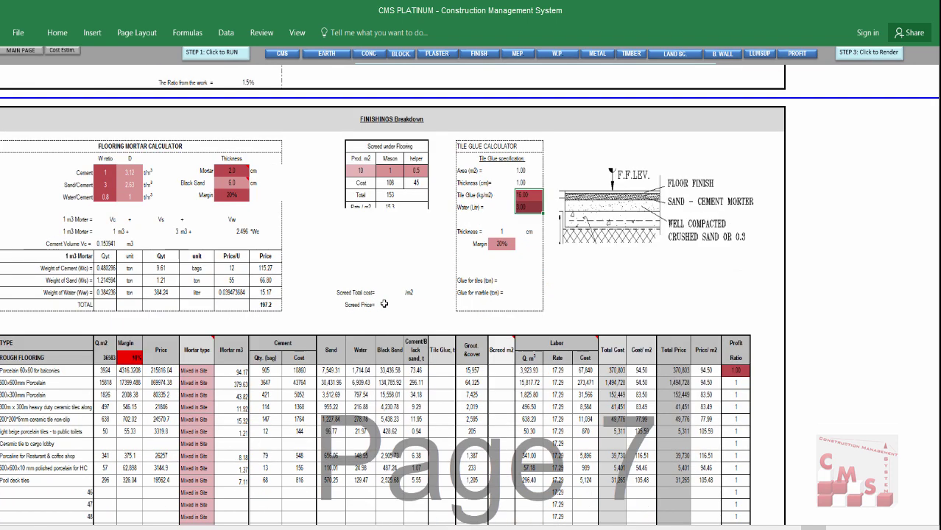
{"action": "scroll", "coordinate": [384, 286], "scroll_direction": "down", "scroll_amount": 2}
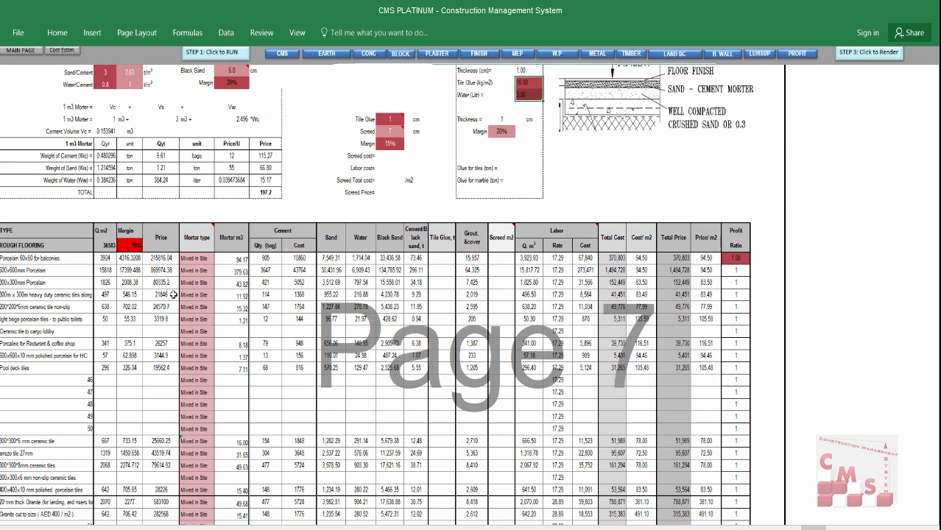
{"action": "left_click_drag", "start_coordinate": [65, 259], "coordinate": [40, 480]}
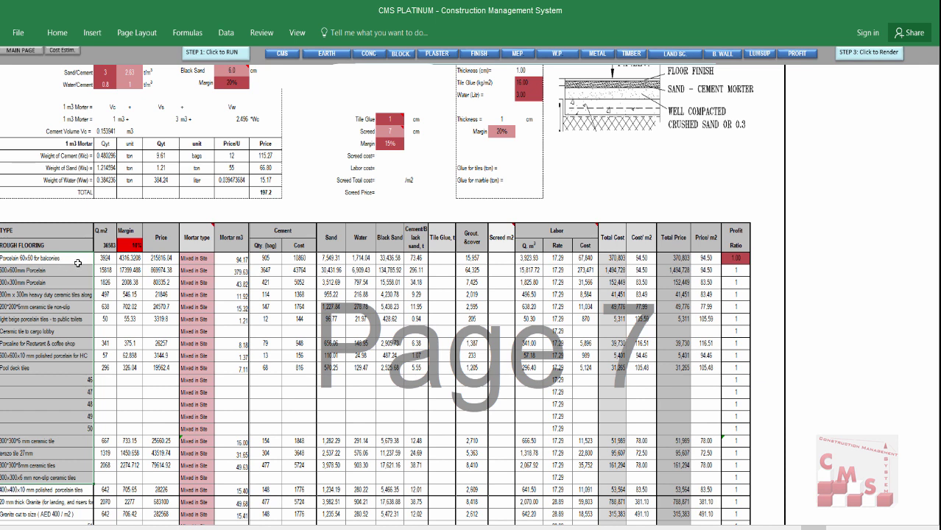
{"action": "left_click_drag", "start_coordinate": [108, 258], "coordinate": [110, 390]}
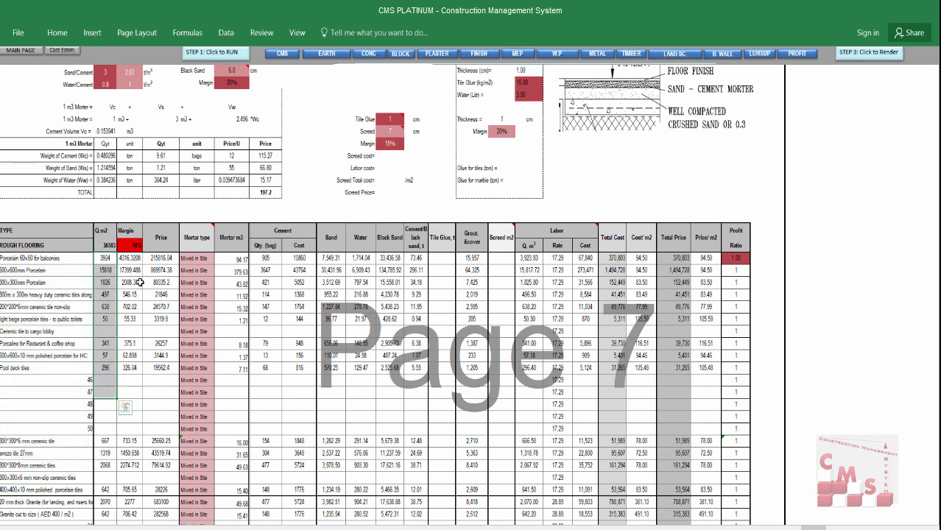
{"action": "left_click", "coordinate": [131, 245]}
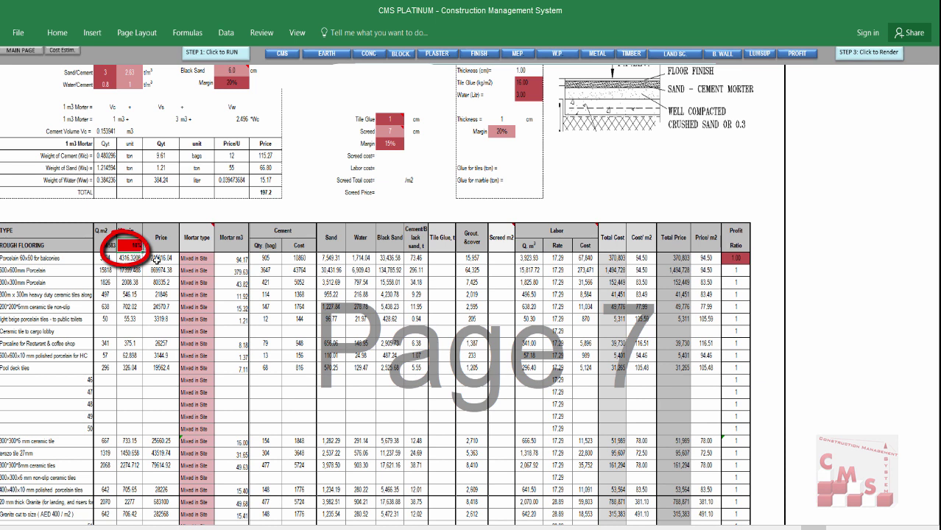
{"action": "left_click_drag", "start_coordinate": [156, 258], "coordinate": [161, 371]}
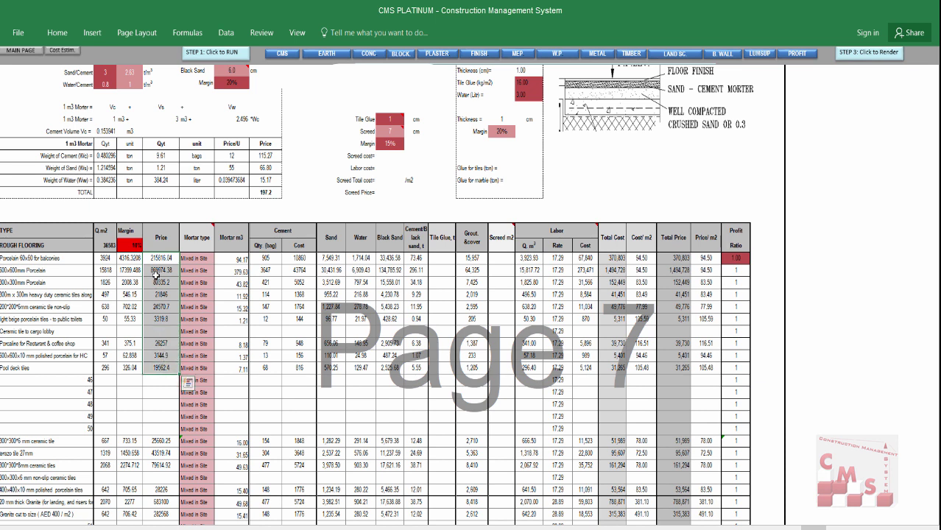
{"action": "left_click_drag", "start_coordinate": [163, 258], "coordinate": [165, 368]}
{"action": "left_click_drag", "start_coordinate": [161, 258], "coordinate": [163, 368]}
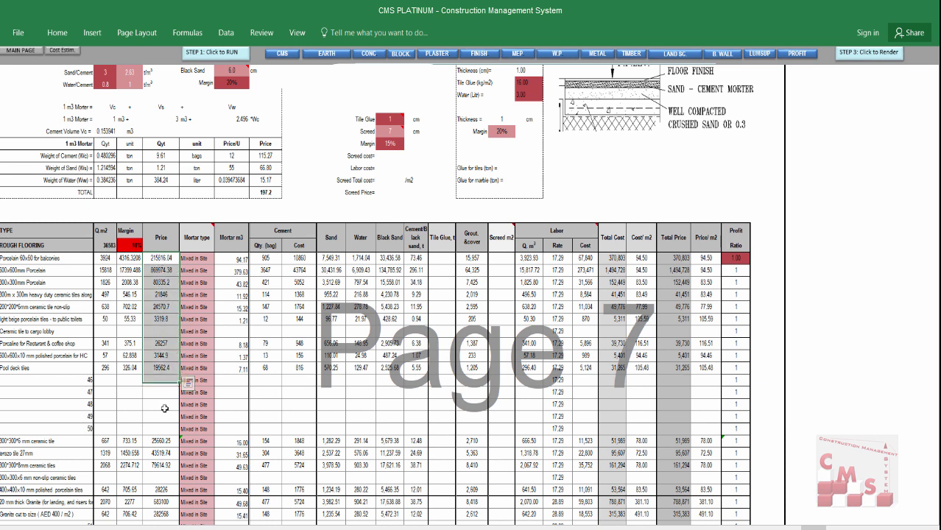
{"action": "left_click_drag", "start_coordinate": [165, 408], "coordinate": [163, 492]}
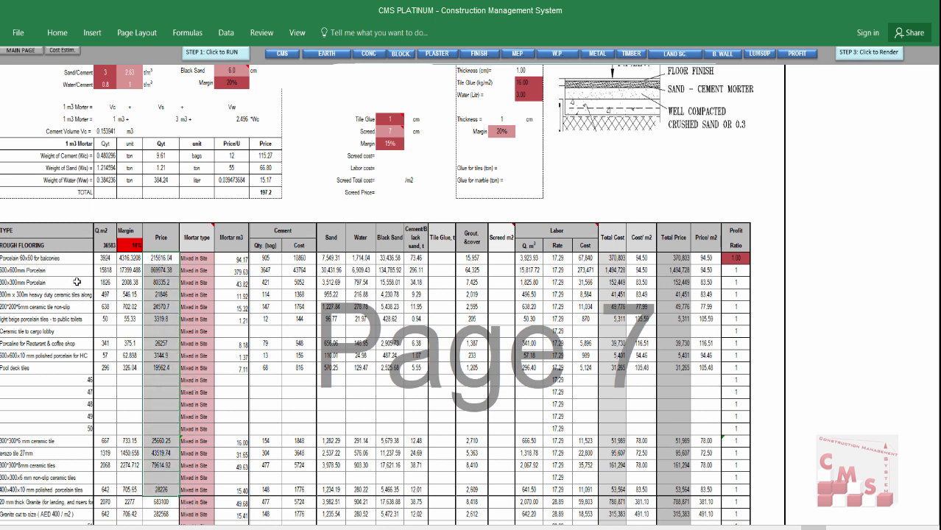
- Review the flooring types listed in the table, from the porcelain and ceramic tiles down to the granite and marble rows
{"action": "mouse_move", "coordinate": [74, 257]}
{"action": "left_mouse_down"}
{"action": "mouse_move", "coordinate": [64, 299]}
{"action": "mouse_move", "coordinate": [63, 260]}
{"action": "mouse_move", "coordinate": [64, 272]}
{"action": "left_mouse_up"}
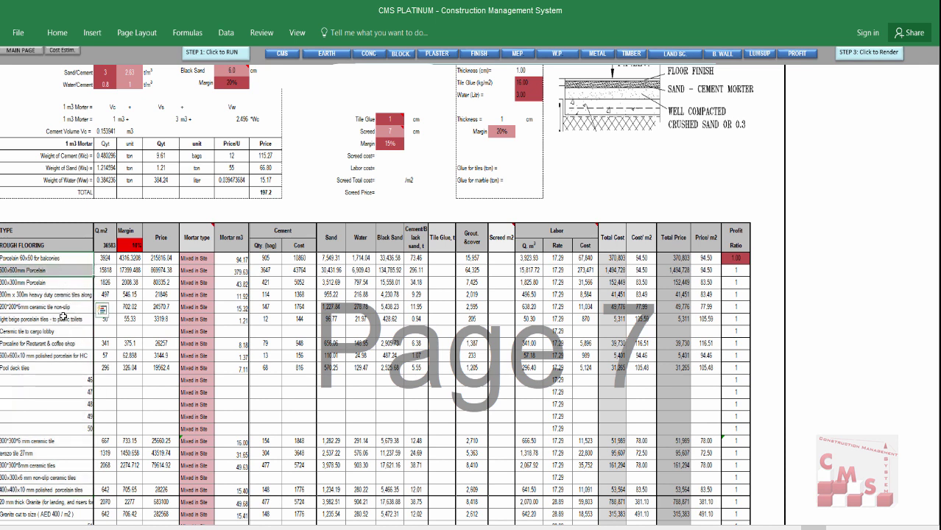
{"action": "left_click_drag", "start_coordinate": [64, 317], "coordinate": [74, 388]}
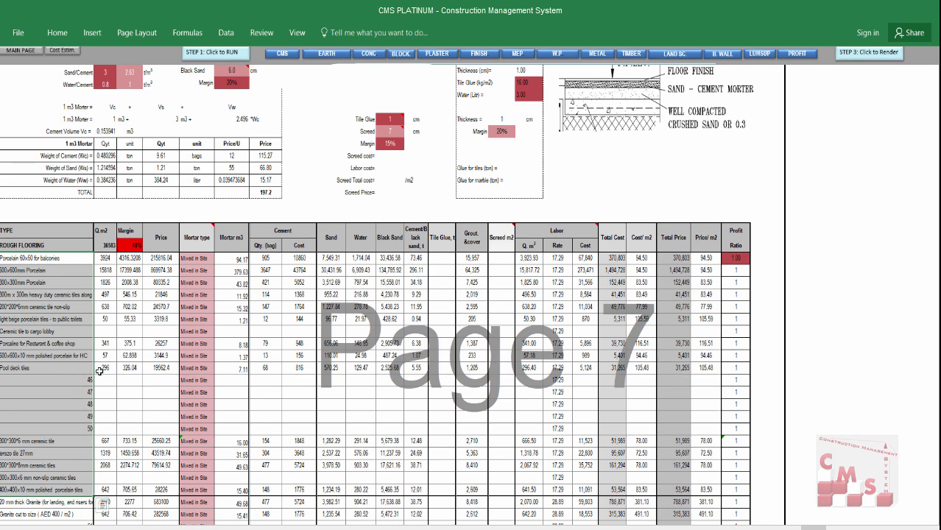
{"action": "scroll", "coordinate": [78, 330], "scroll_direction": "down", "scroll_amount": 5}
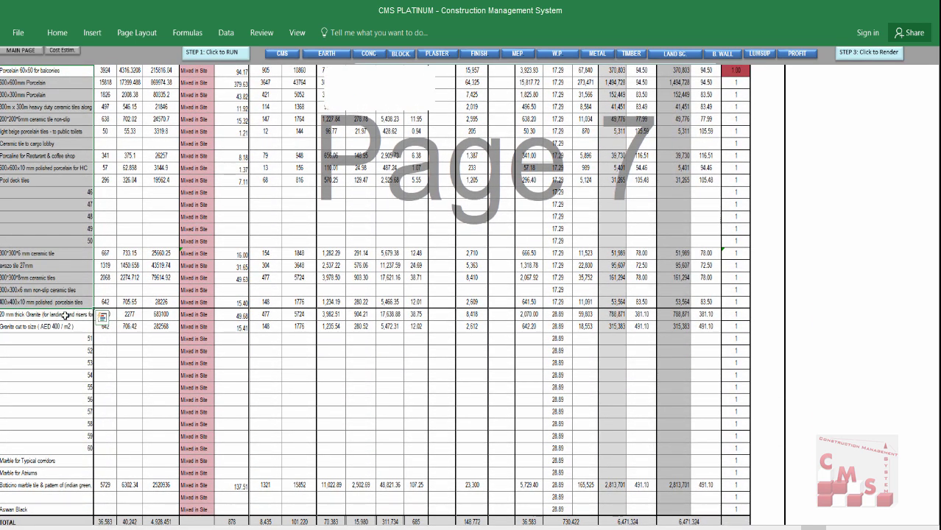
{"action": "scroll", "coordinate": [66, 316], "scroll_direction": "down", "scroll_amount": 1}
{"action": "left_click_drag", "start_coordinate": [63, 278], "coordinate": [70, 475]}
{"action": "key", "text": "ctrl+v"}
{"action": "key", "text": "Escape"}
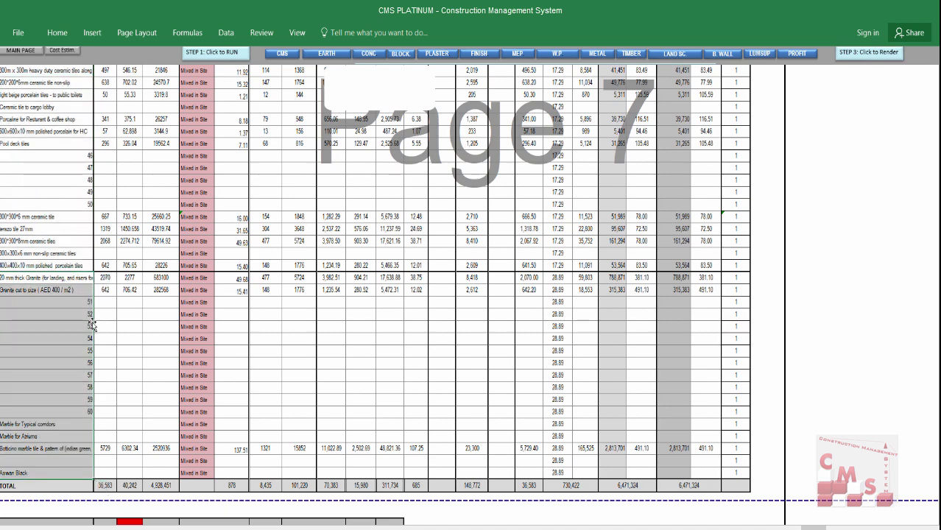
- Check the mortar type options for the balcony porcelain row and the Mortar m3 column of the flooring table
{"action": "scroll", "coordinate": [92, 326], "scroll_direction": "up", "scroll_amount": 3}
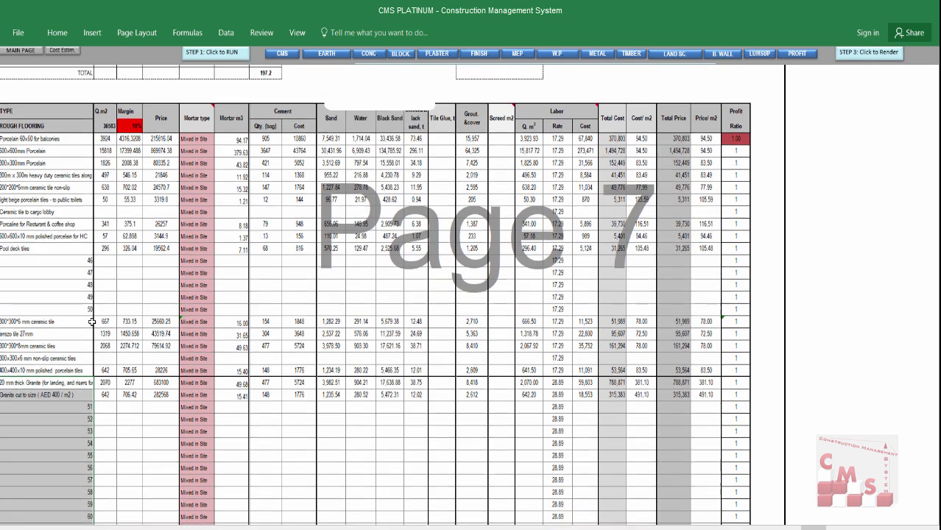
{"action": "scroll", "coordinate": [92, 322], "scroll_direction": "up", "scroll_amount": 1}
{"action": "mouse_move", "coordinate": [106, 186]}
{"action": "left_mouse_down"}
{"action": "mouse_move", "coordinate": [125, 188]}
{"action": "mouse_move", "coordinate": [147, 330]}
{"action": "mouse_move", "coordinate": [147, 472]}
{"action": "mouse_move", "coordinate": [157, 502]}
{"action": "mouse_move", "coordinate": [199, 238]}
{"action": "mouse_move", "coordinate": [236, 135]}
{"action": "mouse_move", "coordinate": [236, 471]}
{"action": "left_mouse_up"}
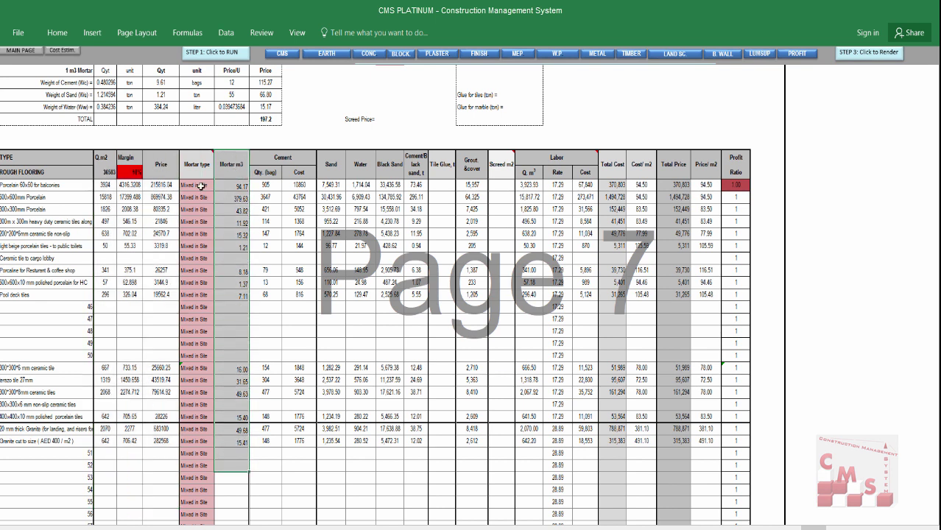
{"action": "left_click", "coordinate": [201, 187]}
{"action": "left_click", "coordinate": [219, 186]}
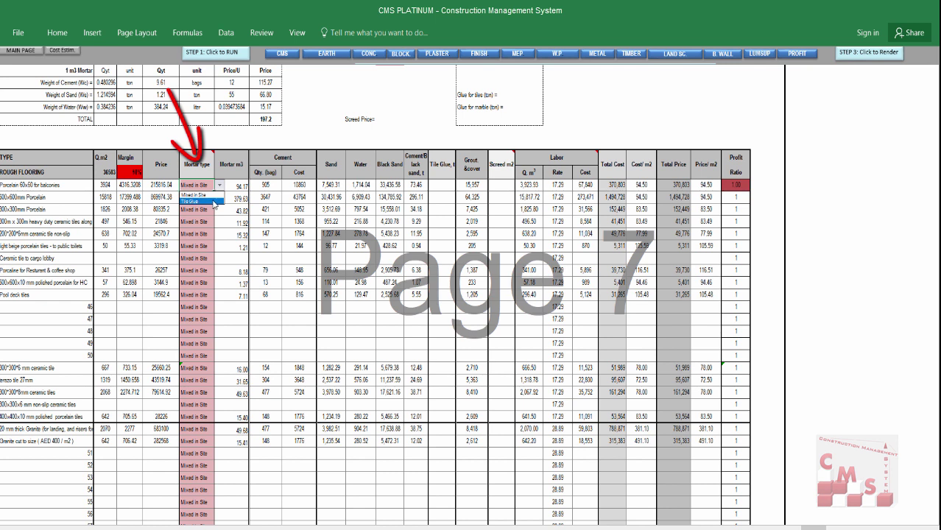
{"action": "left_click", "coordinate": [206, 185]}
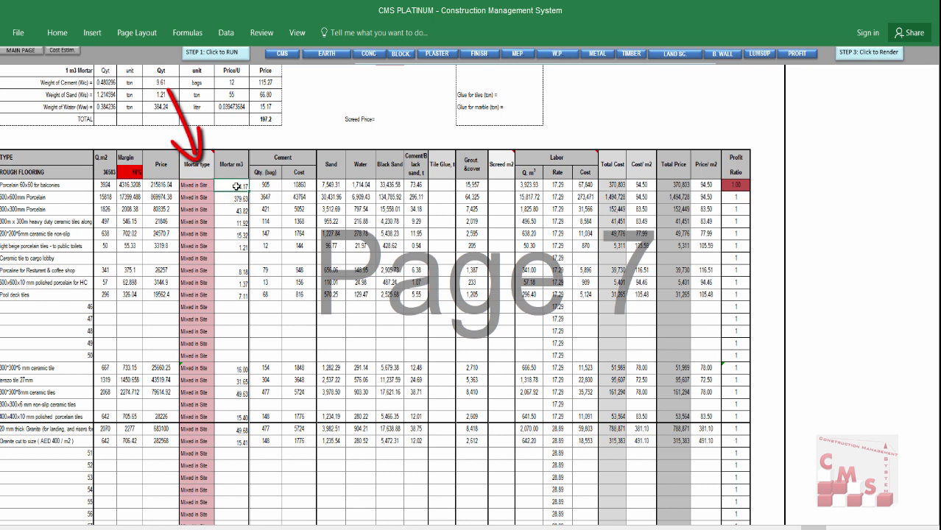
{"action": "left_click", "coordinate": [236, 188]}
{"action": "left_click_drag", "start_coordinate": [236, 188], "coordinate": [225, 414]}
- Examine the flooring table's cement, sand, water, black sand, cement/black sand and grout and cover columns
{"action": "left_click_drag", "start_coordinate": [279, 156], "coordinate": [286, 419]}
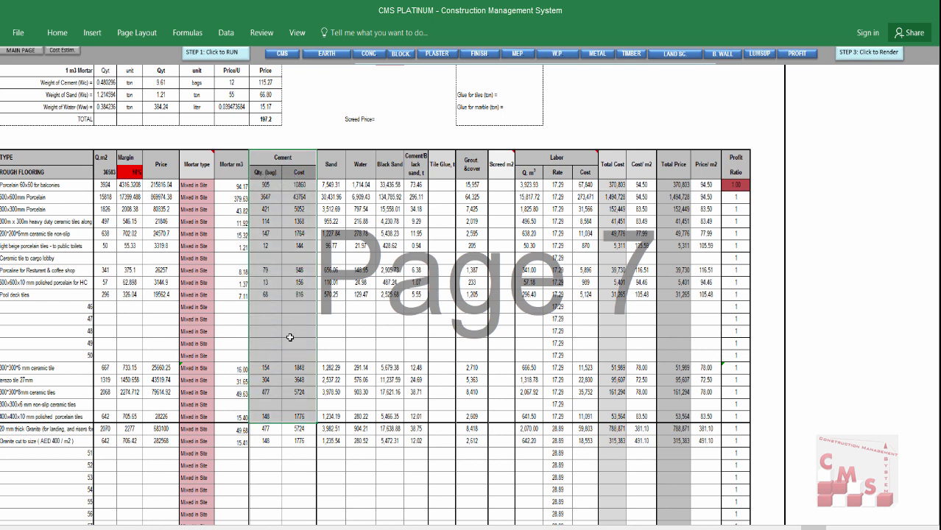
{"action": "left_click_drag", "start_coordinate": [331, 161], "coordinate": [329, 392]}
{"action": "left_click_drag", "start_coordinate": [360, 168], "coordinate": [361, 409]}
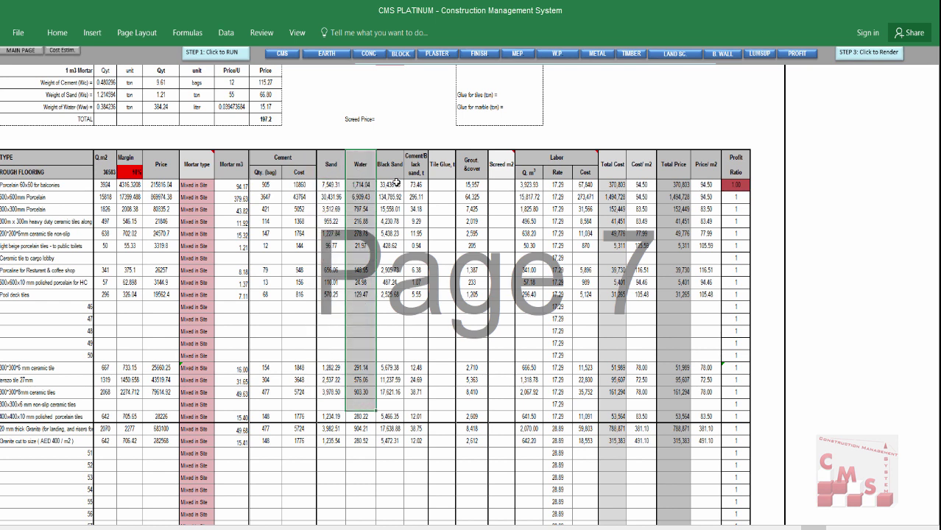
{"action": "left_click_drag", "start_coordinate": [391, 163], "coordinate": [385, 404]}
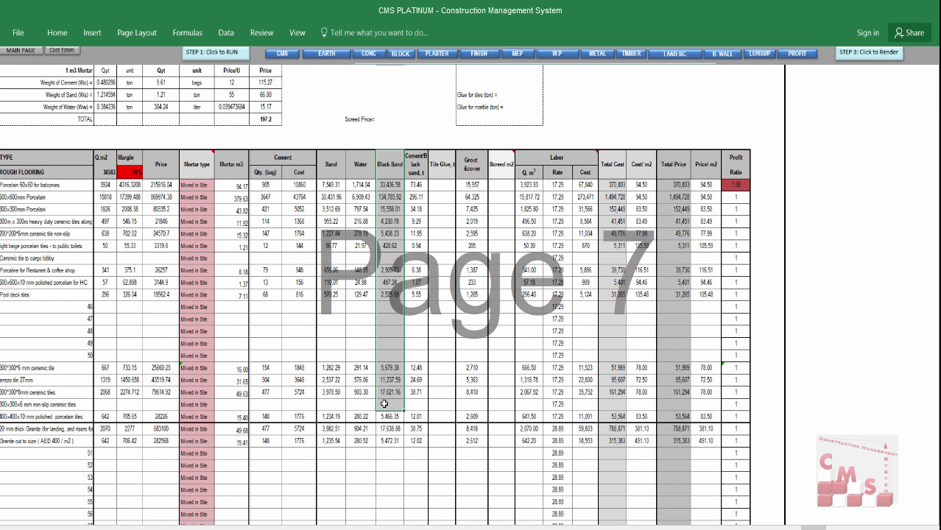
{"action": "left_click_drag", "start_coordinate": [419, 166], "coordinate": [408, 417]}
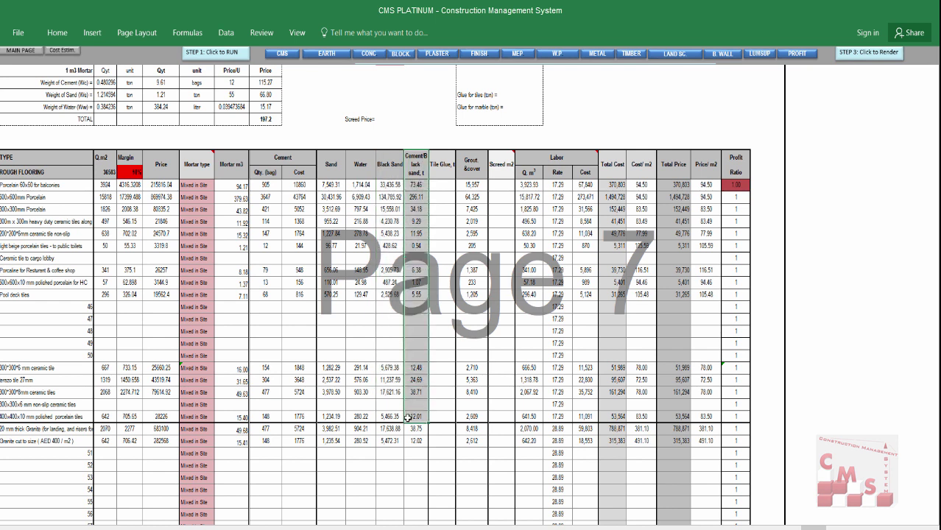
{"action": "scroll", "coordinate": [411, 413], "scroll_direction": "up", "scroll_amount": 2}
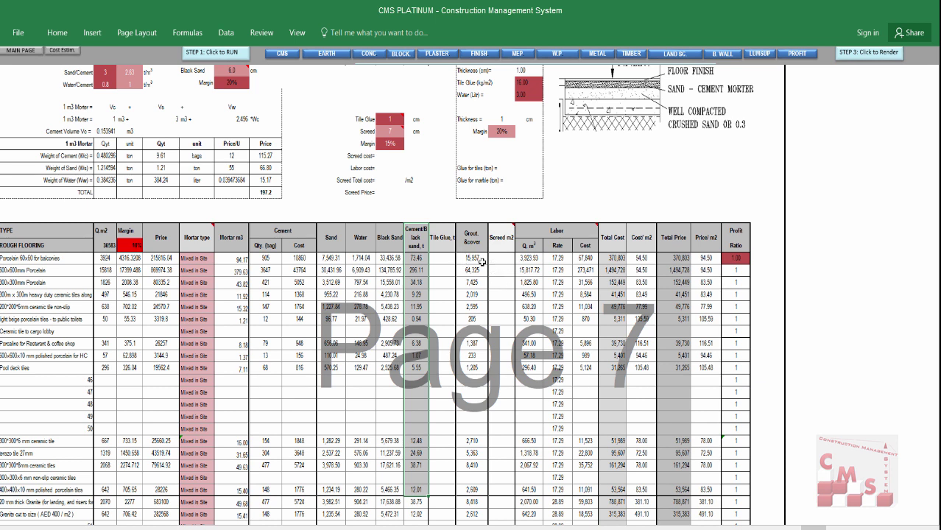
{"action": "left_click_drag", "start_coordinate": [475, 234], "coordinate": [464, 490]}
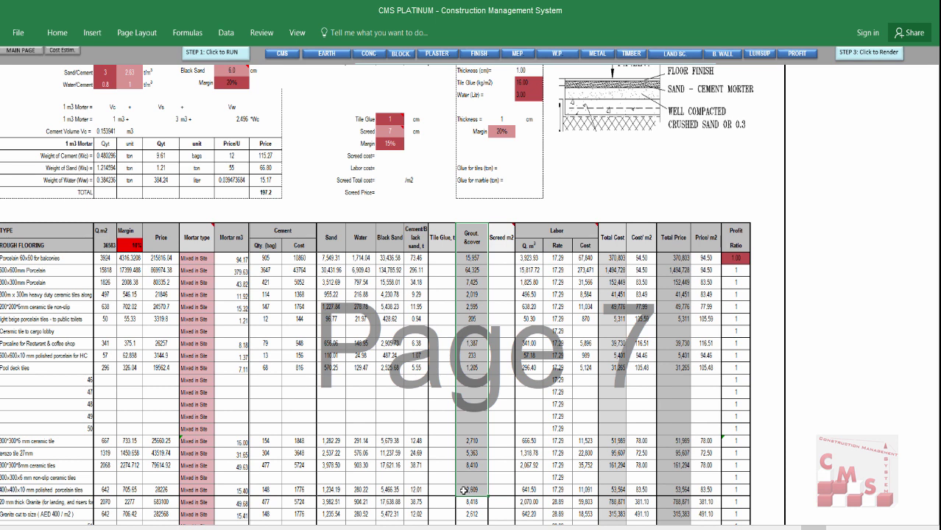
- Examine the flooring table's labor quantity, rate and cost columns
{"action": "left_click_drag", "start_coordinate": [574, 232], "coordinate": [563, 487]}
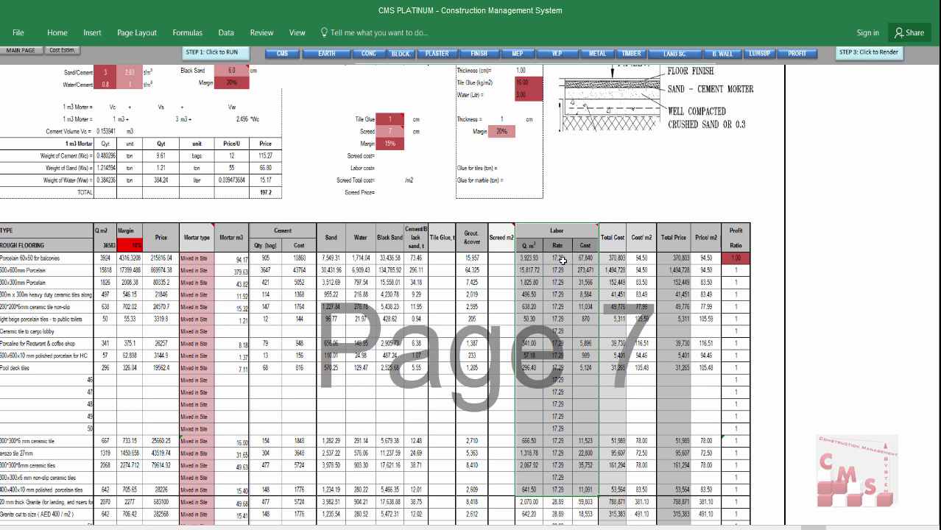
{"action": "left_click_drag", "start_coordinate": [562, 261], "coordinate": [555, 470]}
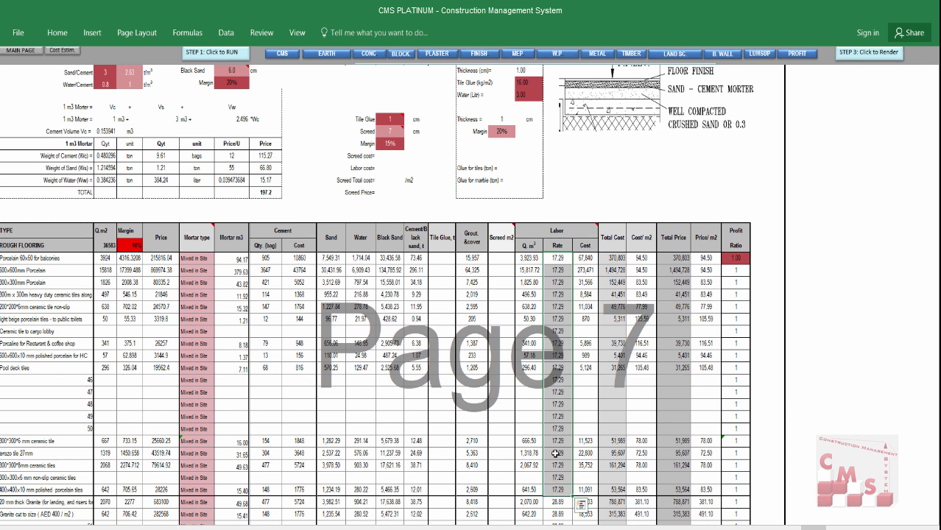
{"action": "left_click_drag", "start_coordinate": [531, 257], "coordinate": [529, 470]}
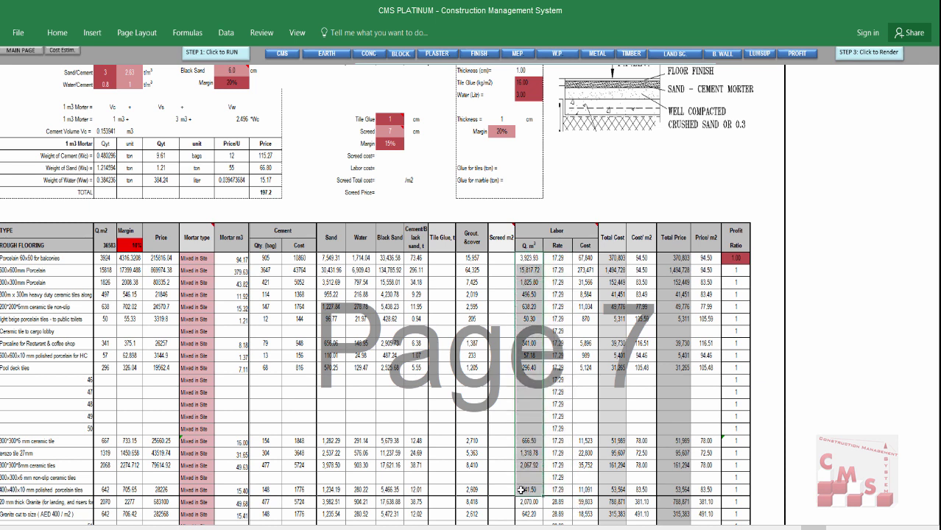
{"action": "left_click_drag", "start_coordinate": [586, 246], "coordinate": [585, 489]}
- Examine the flooring table's Total Cost, Cost/m2, Total Price and Price/m2 columns, including the balcony porcelain row's cost per square metre
{"action": "left_click", "coordinate": [622, 236]}
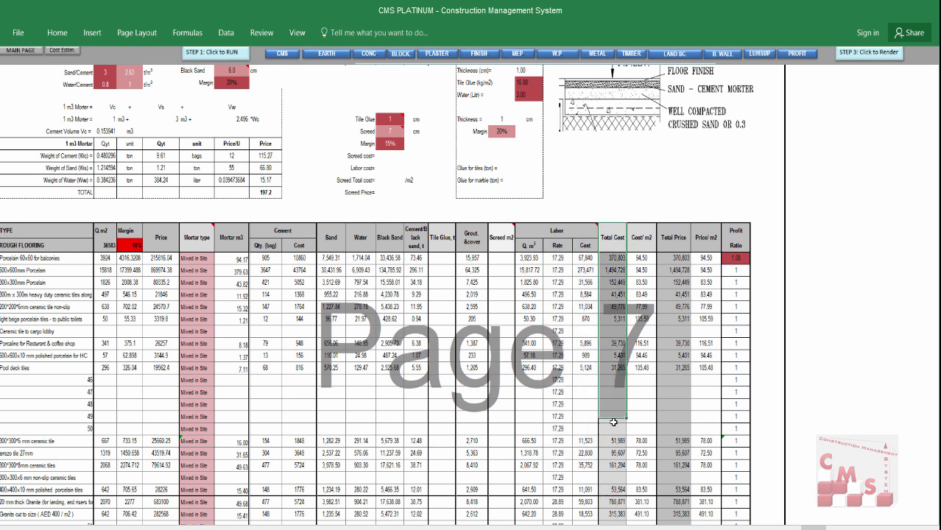
{"action": "left_click_drag", "start_coordinate": [640, 244], "coordinate": [636, 370]}
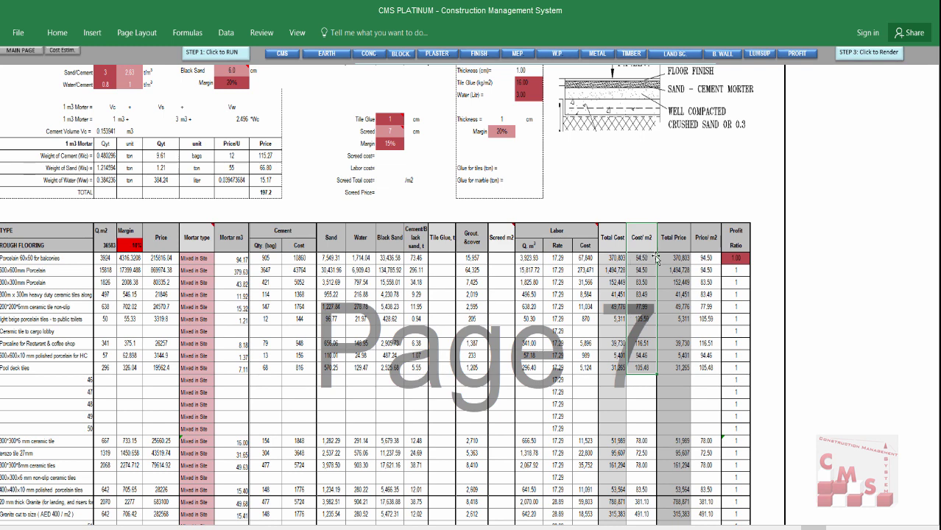
{"action": "left_click_drag", "start_coordinate": [664, 237], "coordinate": [704, 467]}
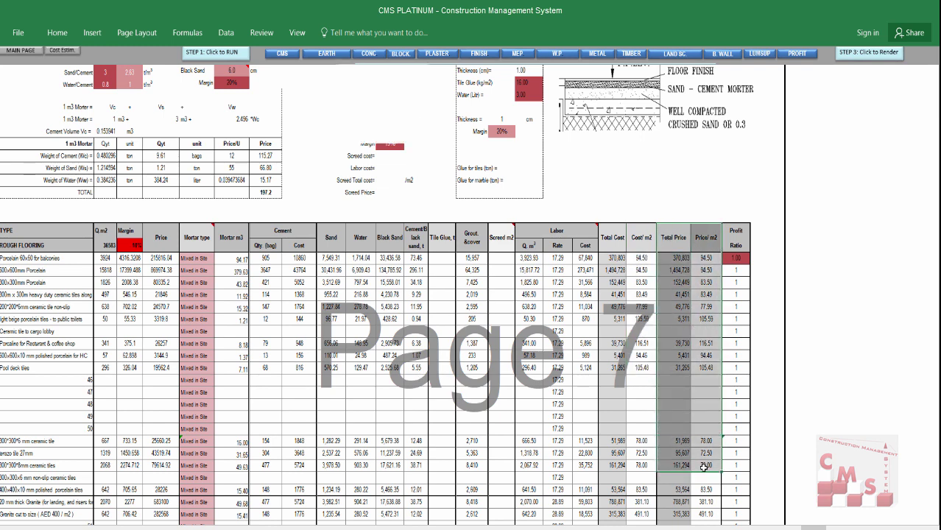
{"action": "scroll", "coordinate": [637, 294], "scroll_direction": "up", "scroll_amount": 1}
{"action": "left_click", "coordinate": [637, 295]}
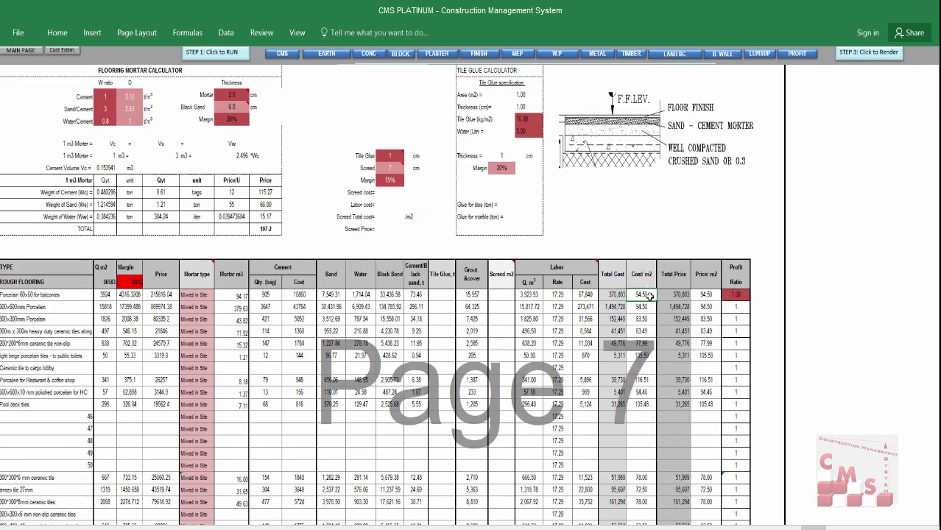
- Set the mortar type of the balcony porcelain row to Tile Glue
{"action": "left_click", "coordinate": [197, 294]}
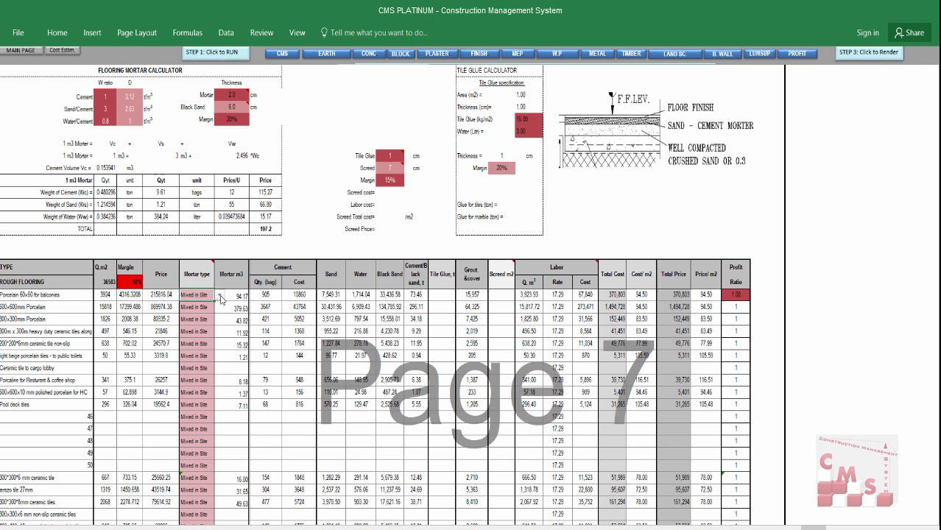
{"action": "left_click", "coordinate": [220, 296]}
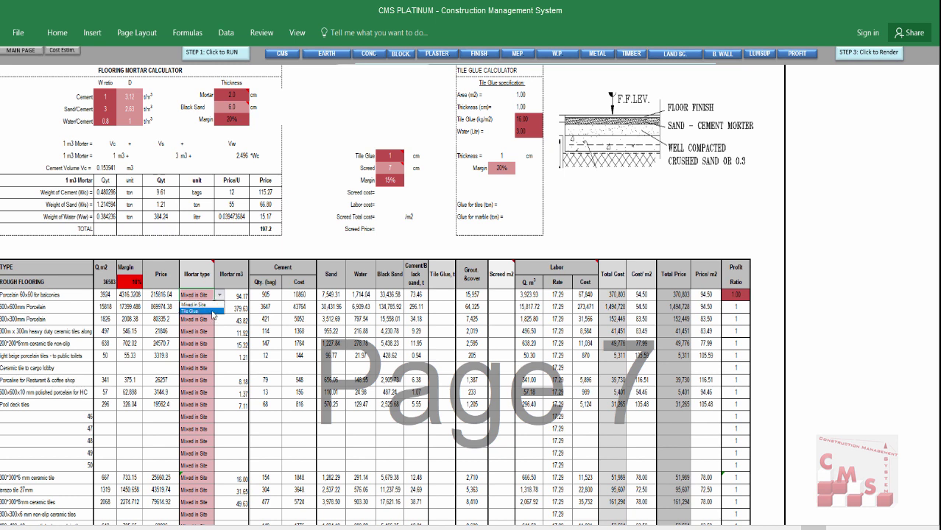
{"action": "left_click", "coordinate": [212, 310]}
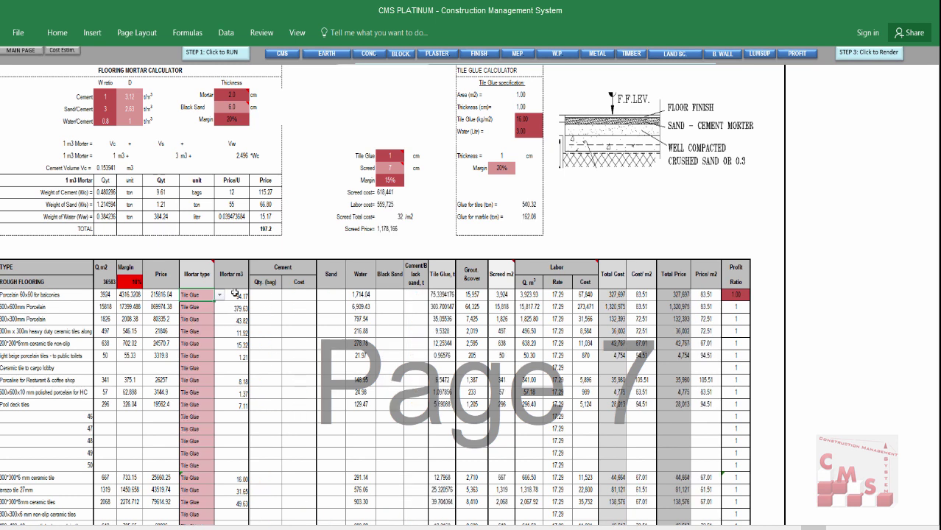
- Check the flooring table's Cement, Water, Tile Glue and Screed m2 columns under the Tile Glue option
{"action": "left_click_drag", "start_coordinate": [285, 264], "coordinate": [285, 405]}
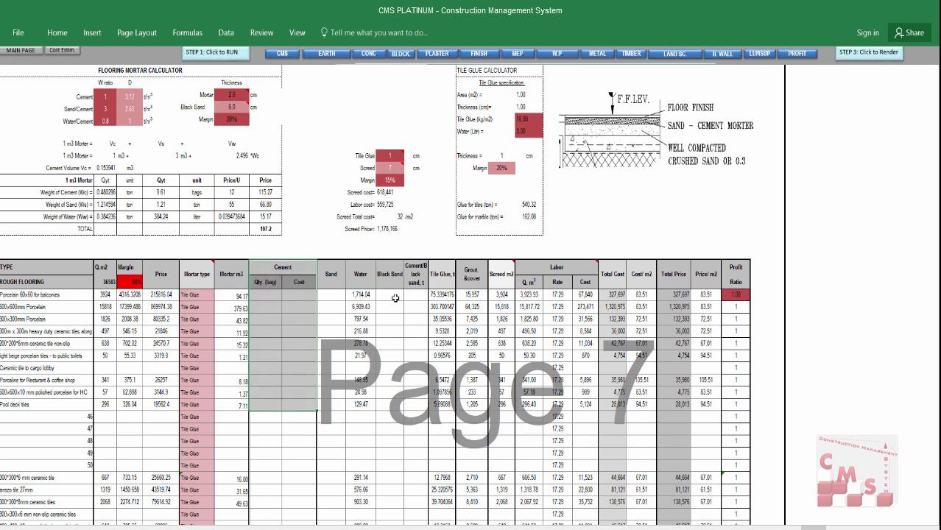
{"action": "left_click_drag", "start_coordinate": [360, 284], "coordinate": [360, 369]}
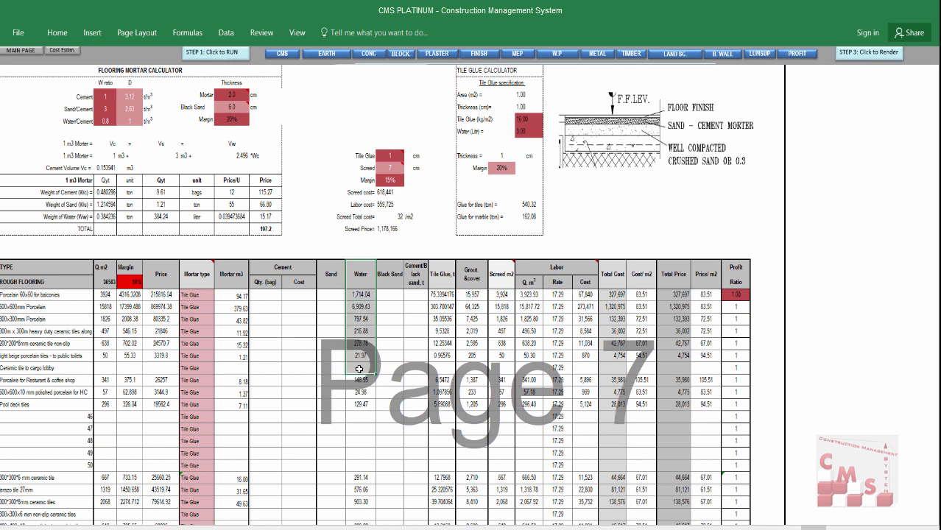
{"action": "left_click_drag", "start_coordinate": [441, 274], "coordinate": [433, 400]}
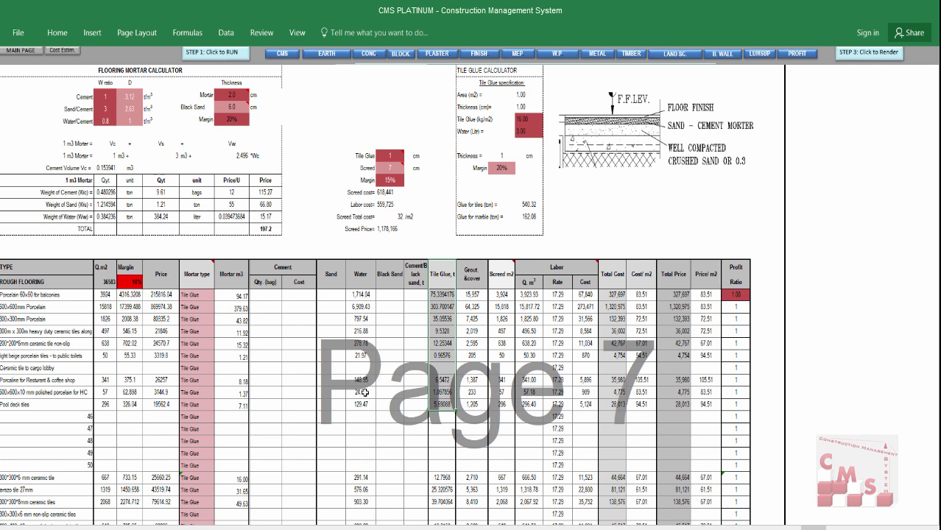
{"action": "left_click_drag", "start_coordinate": [498, 279], "coordinate": [501, 366]}
{"action": "left_click_drag", "start_coordinate": [509, 295], "coordinate": [501, 418]}
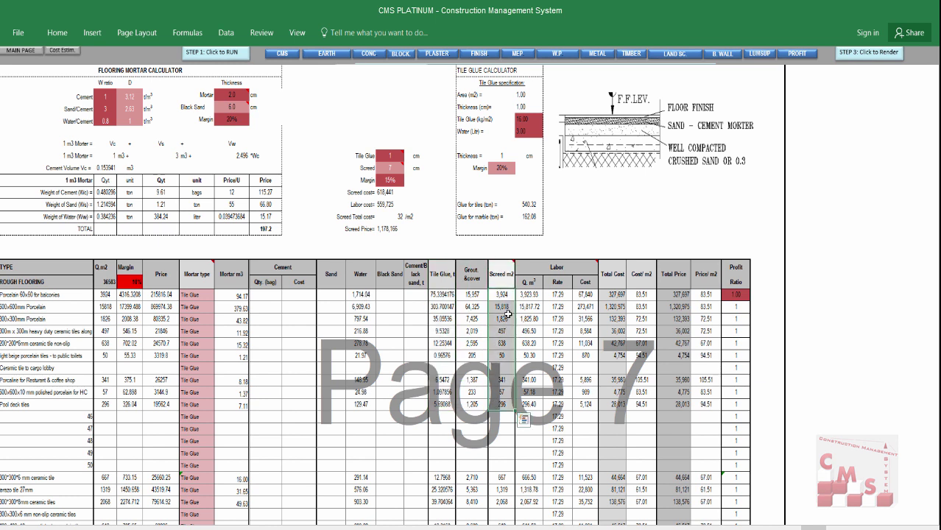
{"action": "left_click_drag", "start_coordinate": [509, 295], "coordinate": [499, 501]}
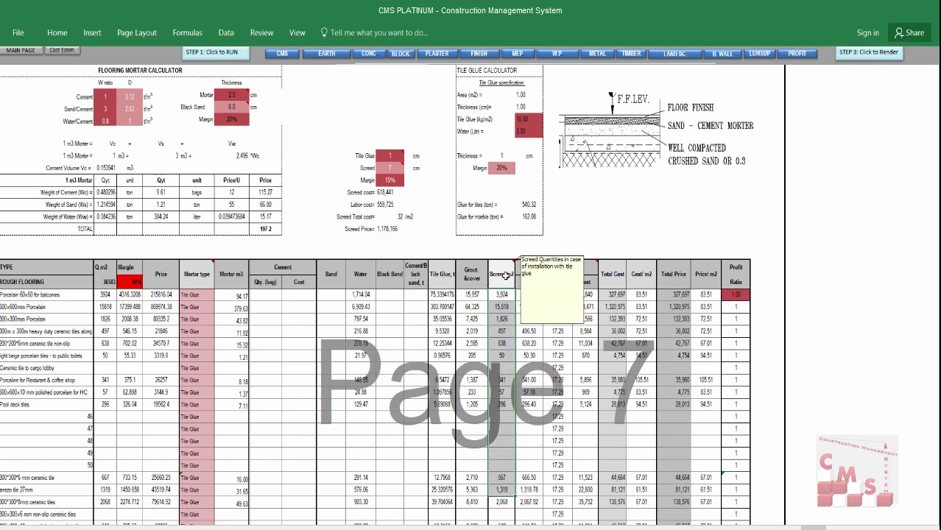
- Check the screed cost, labor cost and screed total cost per square metre in the screed calculator
{"action": "left_click", "coordinate": [393, 193]}
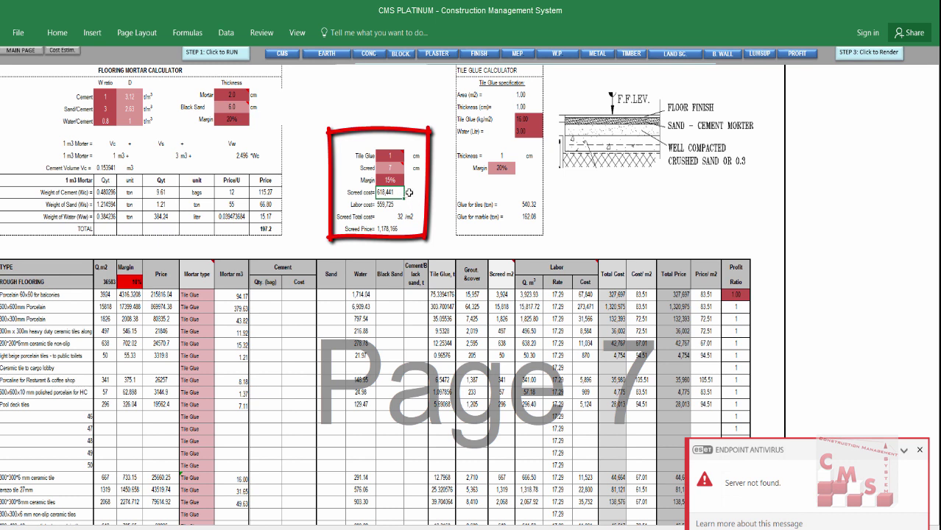
{"action": "left_click", "coordinate": [382, 207]}
{"action": "left_click", "coordinate": [396, 216]}
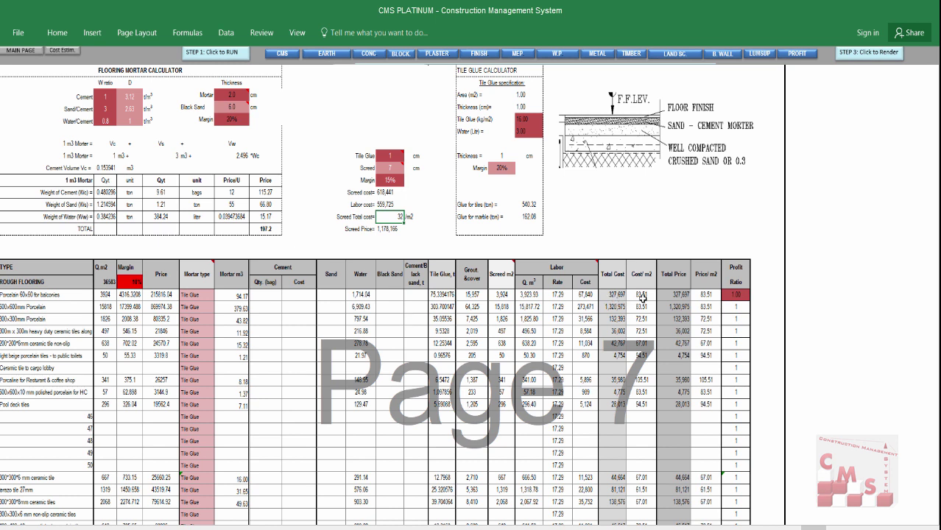
- Switch the balcony porcelain row's mortar type back to Mixed in Site
{"action": "left_click", "coordinate": [208, 298]}
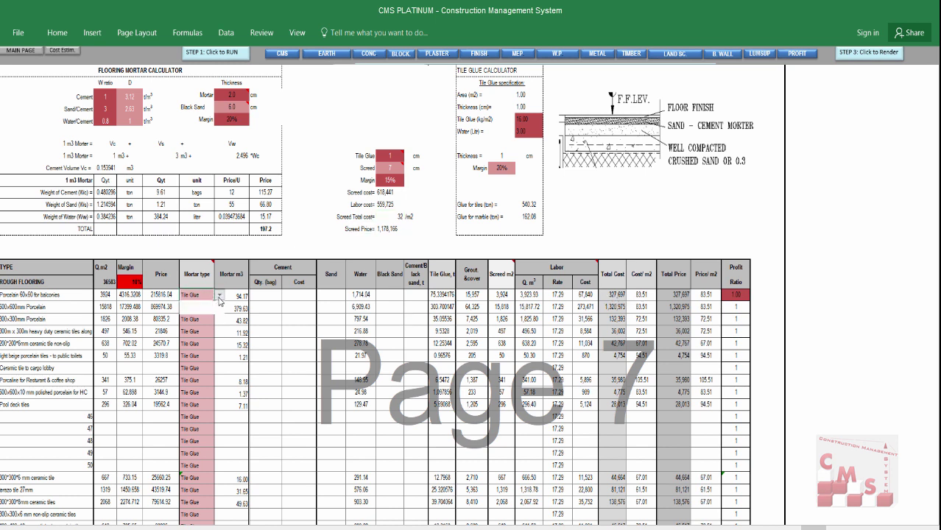
{"action": "left_click", "coordinate": [219, 294]}
{"action": "left_click", "coordinate": [198, 313]}
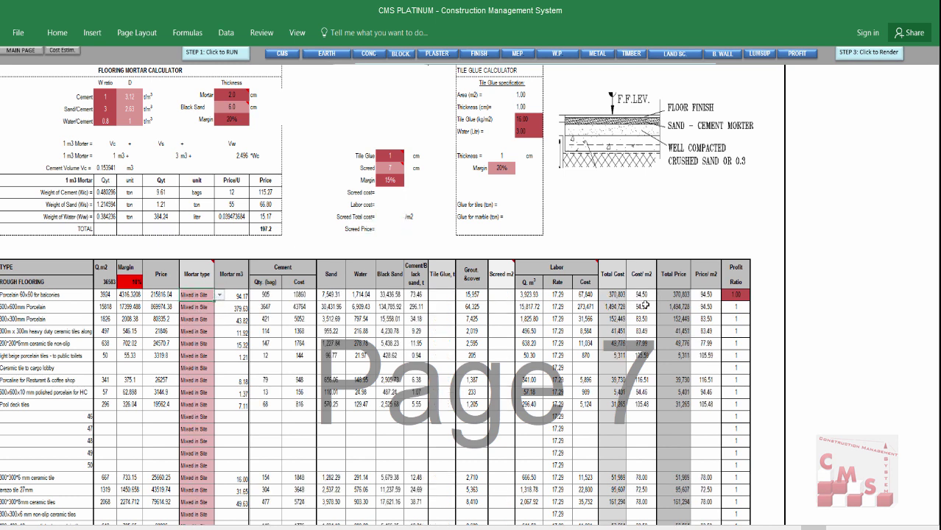
- Set the balcony porcelain row's mortar type to Tile Glue again and compare its Cost/m2 with the screed total cost
{"action": "left_click", "coordinate": [219, 295]}
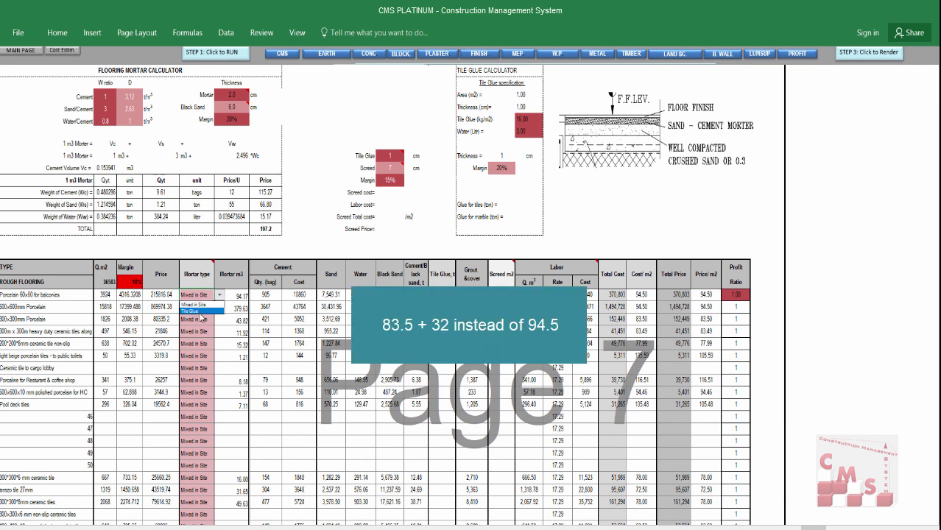
{"action": "left_click", "coordinate": [197, 311]}
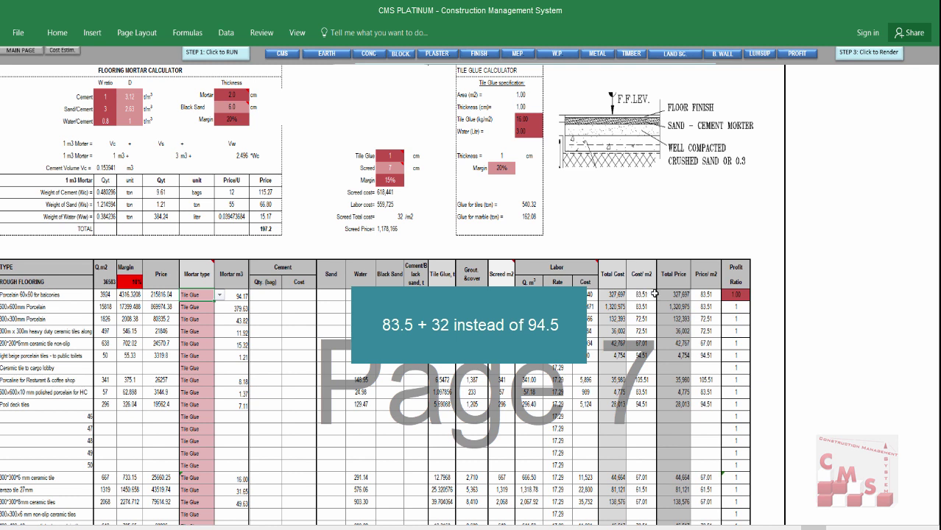
{"action": "left_click", "coordinate": [654, 294]}
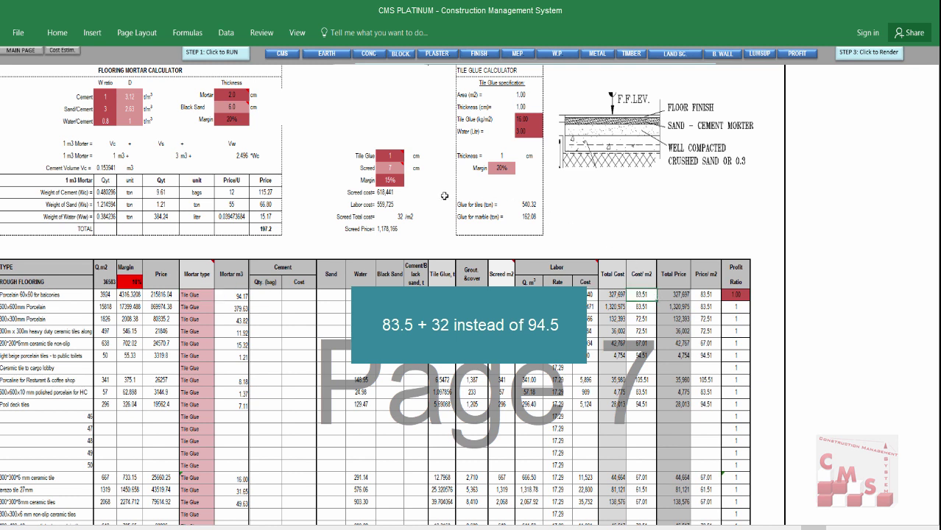
{"action": "left_click", "coordinate": [396, 218]}
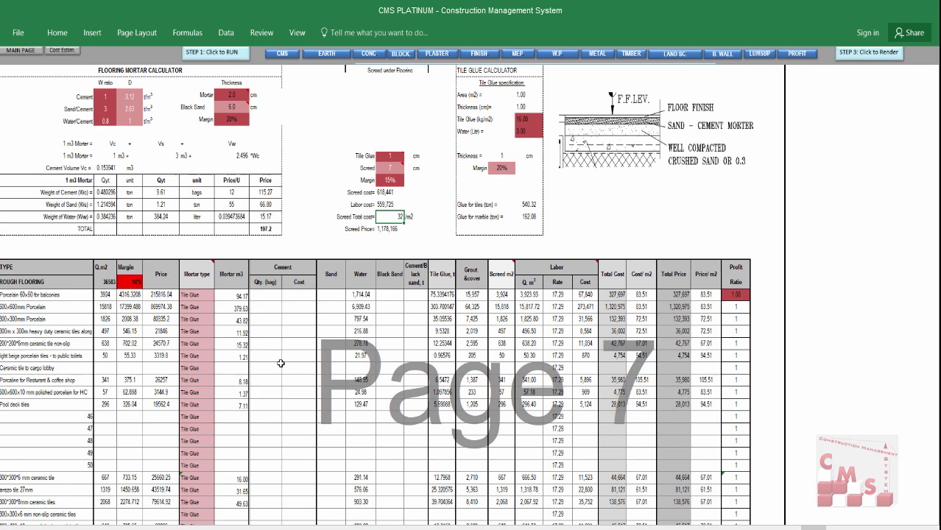
- Review the rough flooring table down to its TOTAL row and examine the totals across all columns
{"action": "scroll", "coordinate": [281, 363], "scroll_direction": "down", "scroll_amount": 4}
{"action": "left_click", "coordinate": [55, 140]}
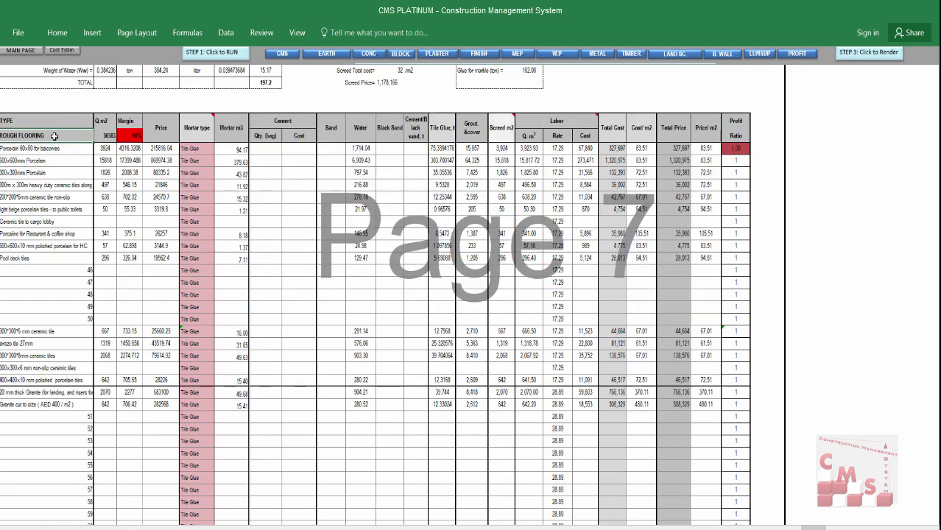
{"action": "scroll", "coordinate": [53, 272], "scroll_direction": "down", "scroll_amount": 5}
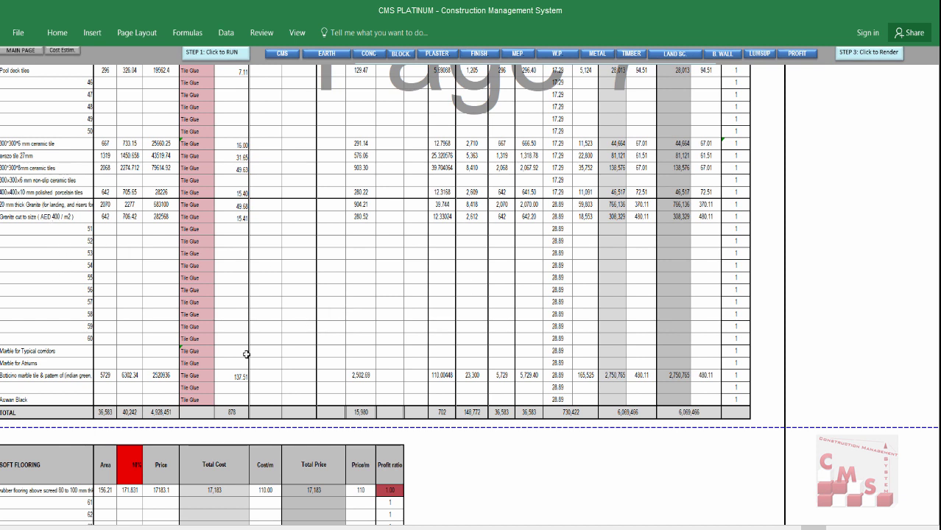
{"action": "left_click_drag", "start_coordinate": [100, 421], "coordinate": [680, 412]}
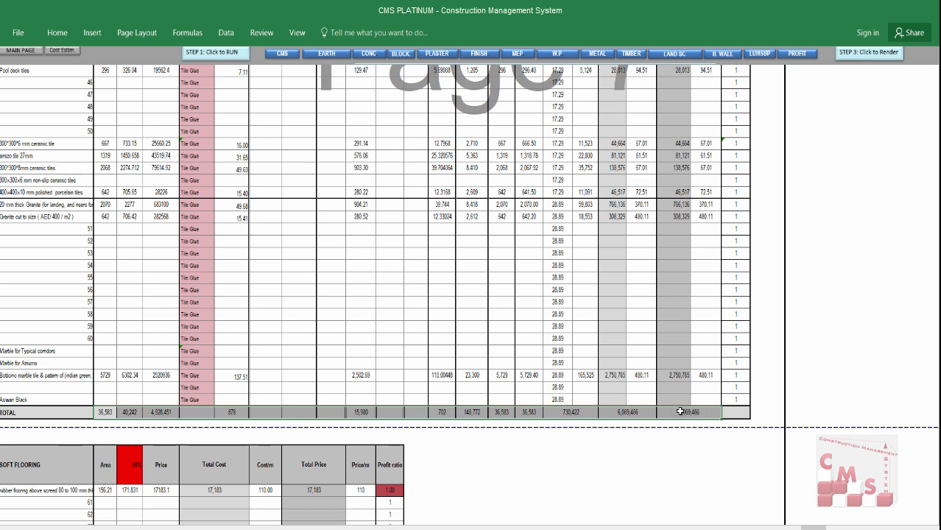
- Review the soft flooring types listed from rubber flooring through HDF, carpet, epoxy and fair face down to the totals
{"action": "scroll", "coordinate": [77, 250], "scroll_direction": "down", "scroll_amount": 3}
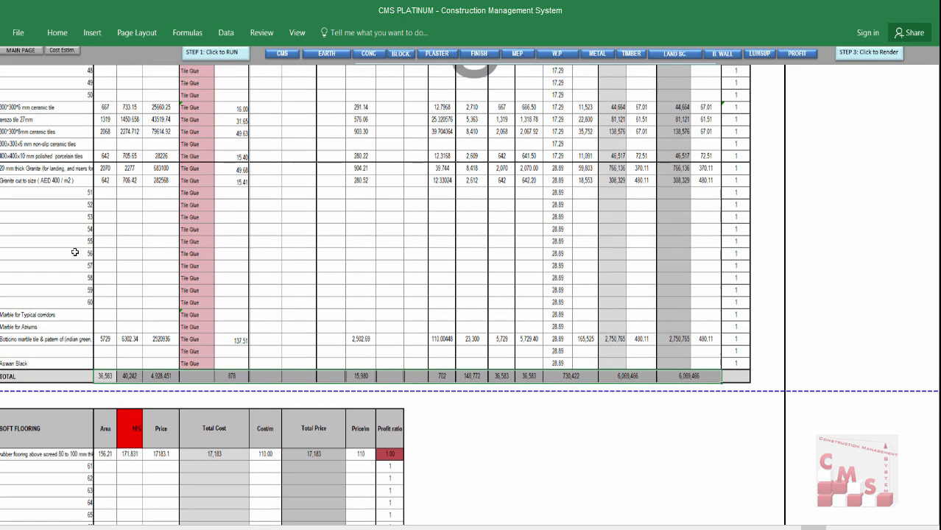
{"action": "scroll", "coordinate": [76, 245], "scroll_direction": "down", "scroll_amount": 4}
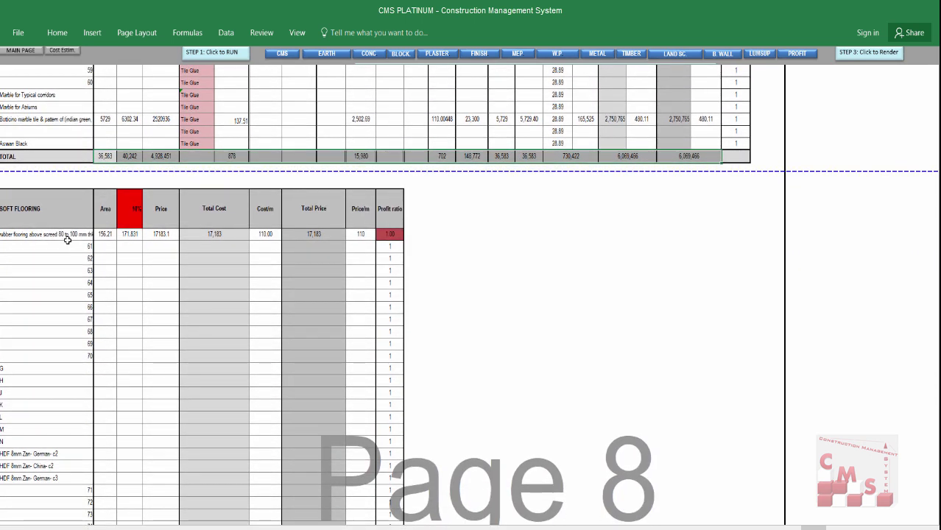
{"action": "scroll", "coordinate": [60, 231], "scroll_direction": "down", "scroll_amount": 1}
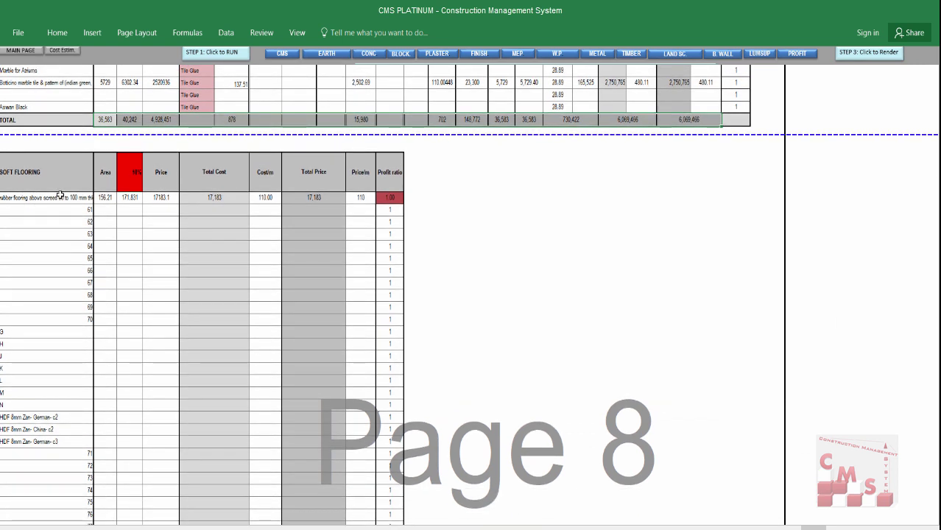
{"action": "scroll", "coordinate": [69, 279], "scroll_direction": "down", "scroll_amount": 2}
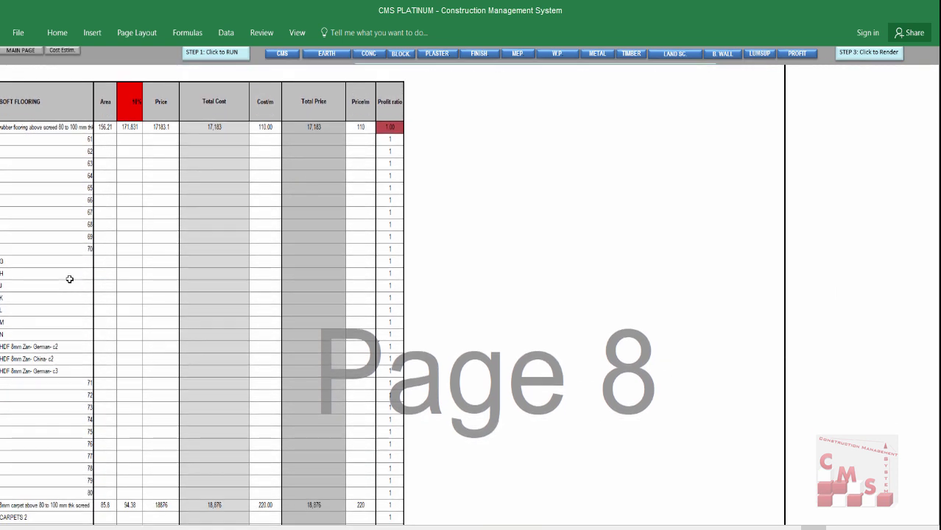
{"action": "scroll", "coordinate": [68, 279], "scroll_direction": "down", "scroll_amount": 2}
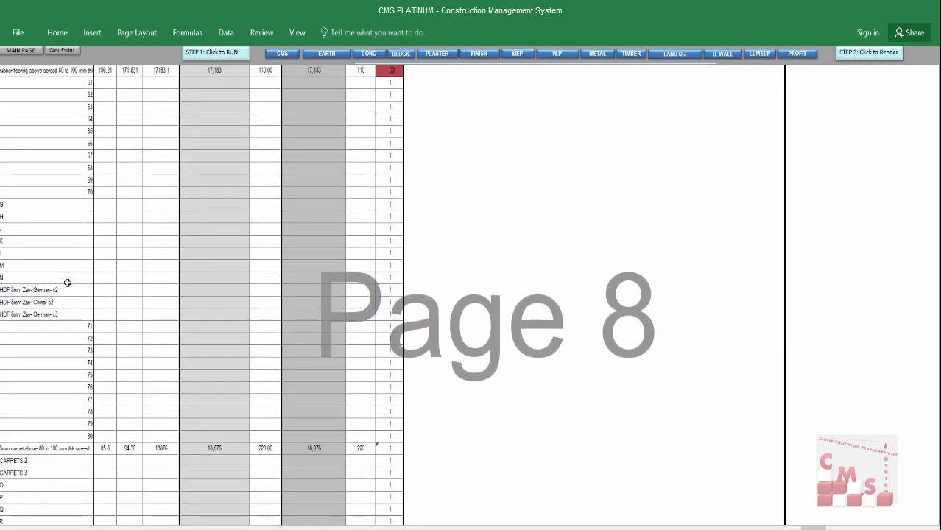
{"action": "scroll", "coordinate": [67, 283], "scroll_direction": "down", "scroll_amount": 1}
{"action": "scroll", "coordinate": [67, 283], "scroll_direction": "down", "scroll_amount": 1}
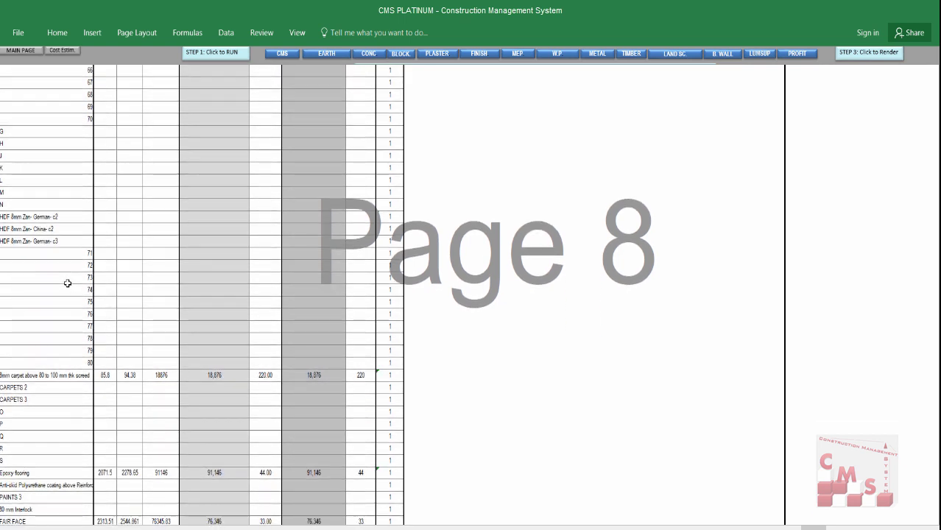
{"action": "scroll", "coordinate": [67, 283], "scroll_direction": "down", "scroll_amount": 1}
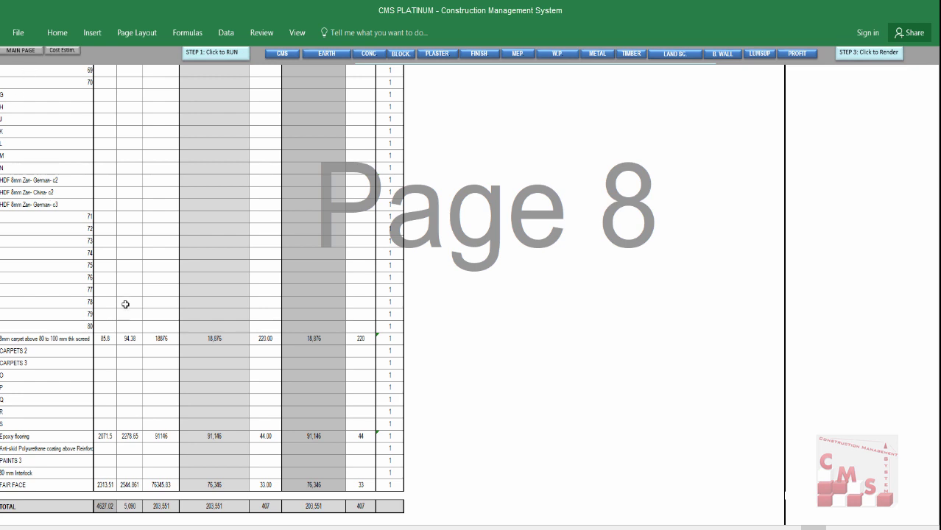
- Check the soft flooring table's margin percentage and Total Cost column, continuing down to the skirtings and borders section
{"action": "scroll", "coordinate": [126, 298], "scroll_direction": "up", "scroll_amount": 6}
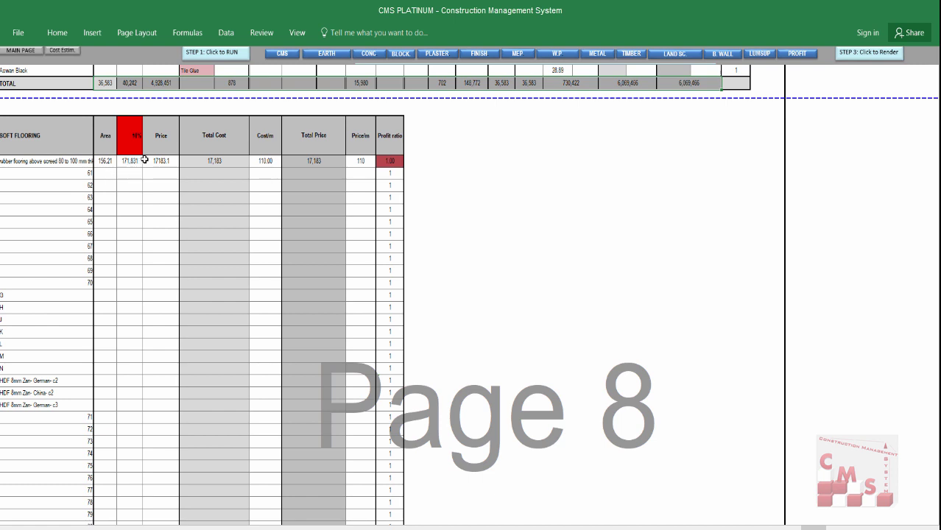
{"action": "left_click", "coordinate": [131, 131]}
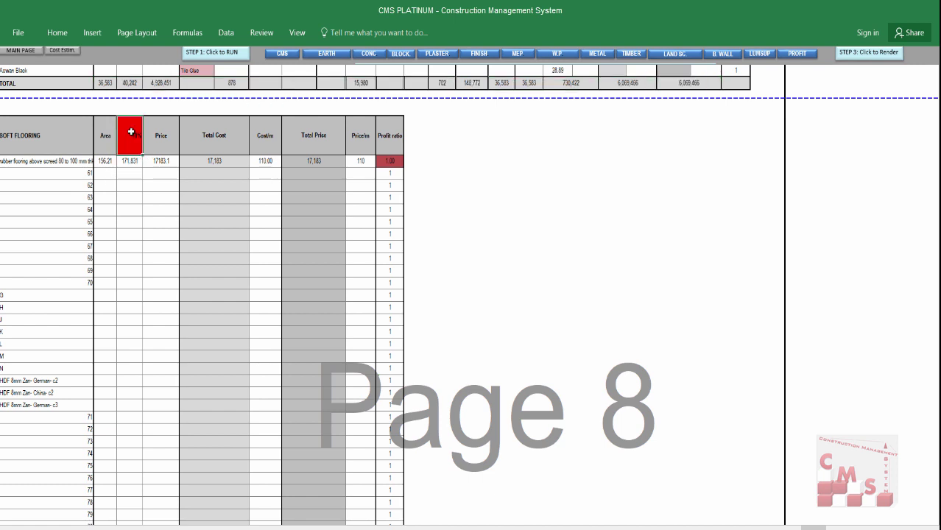
{"action": "scroll", "coordinate": [189, 166], "scroll_direction": "down", "scroll_amount": 1}
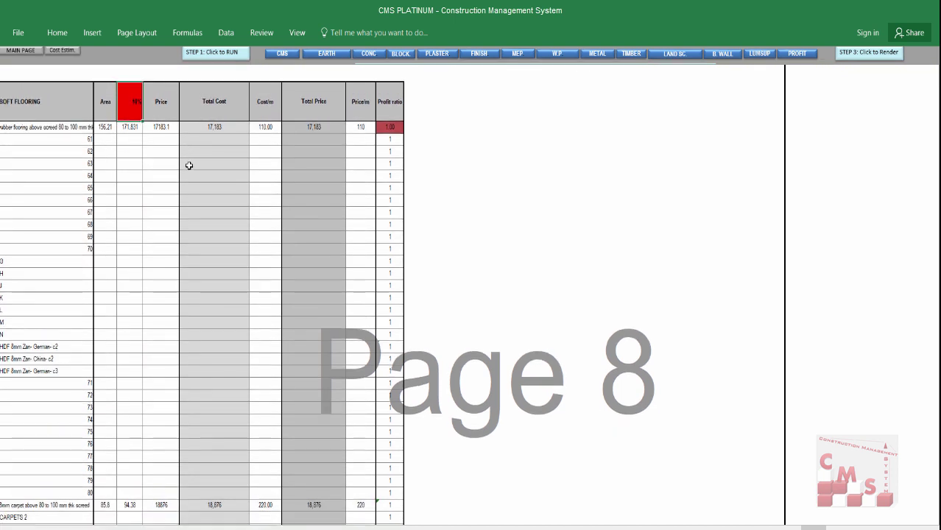
{"action": "left_click_drag", "start_coordinate": [207, 125], "coordinate": [203, 474]}
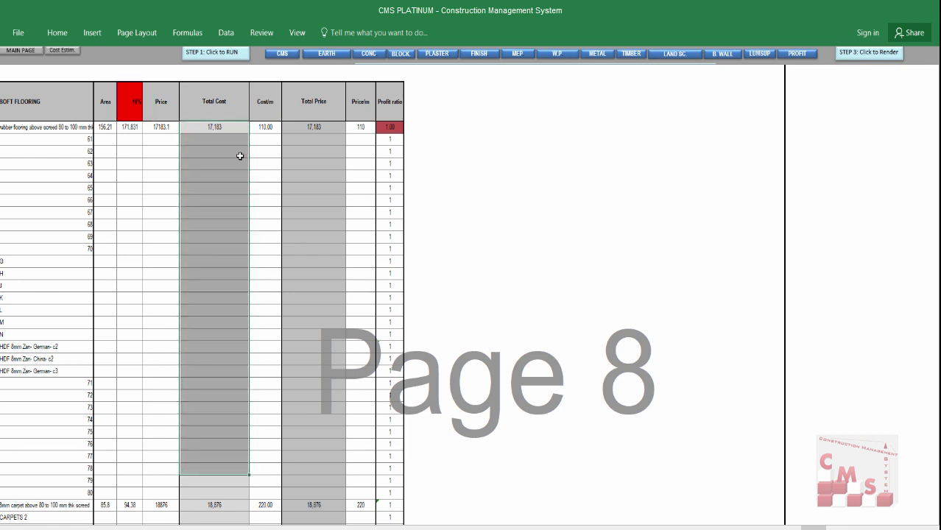
{"action": "scroll", "coordinate": [240, 156], "scroll_direction": "down", "scroll_amount": 9}
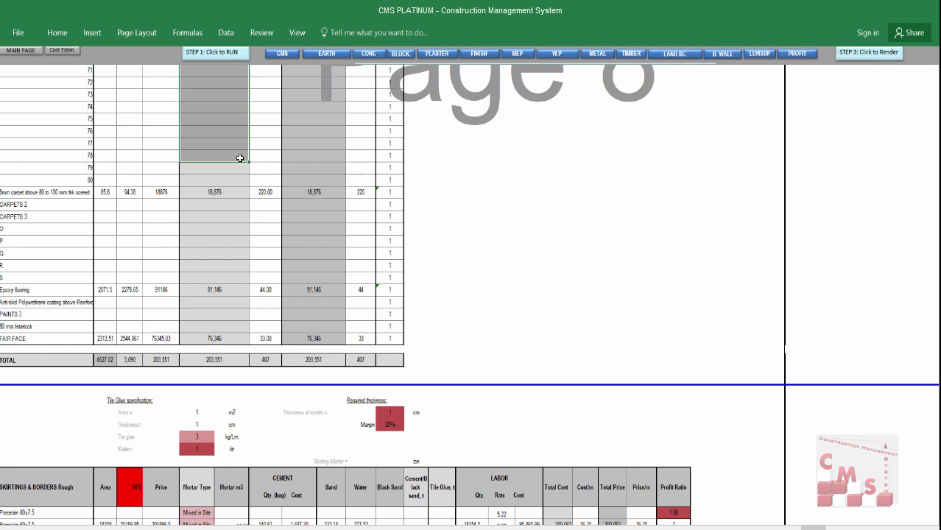
- Check the tile glue specification above the rough skirtings table: tile glue, water, required mortar thickness and margin
{"action": "left_click", "coordinate": [55, 365]}
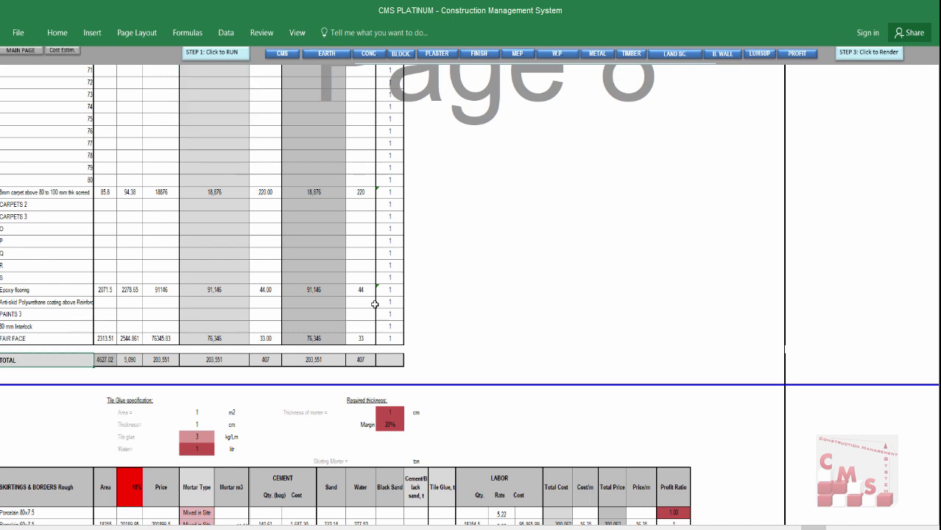
{"action": "scroll", "coordinate": [374, 303], "scroll_direction": "down", "scroll_amount": 4}
{"action": "scroll", "coordinate": [53, 346], "scroll_direction": "down", "scroll_amount": 1}
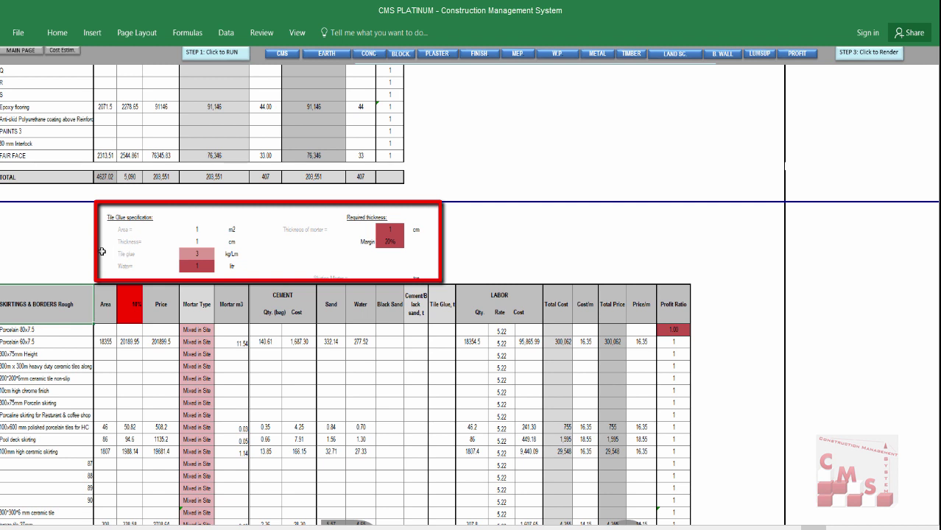
{"action": "left_click", "coordinate": [190, 255]}
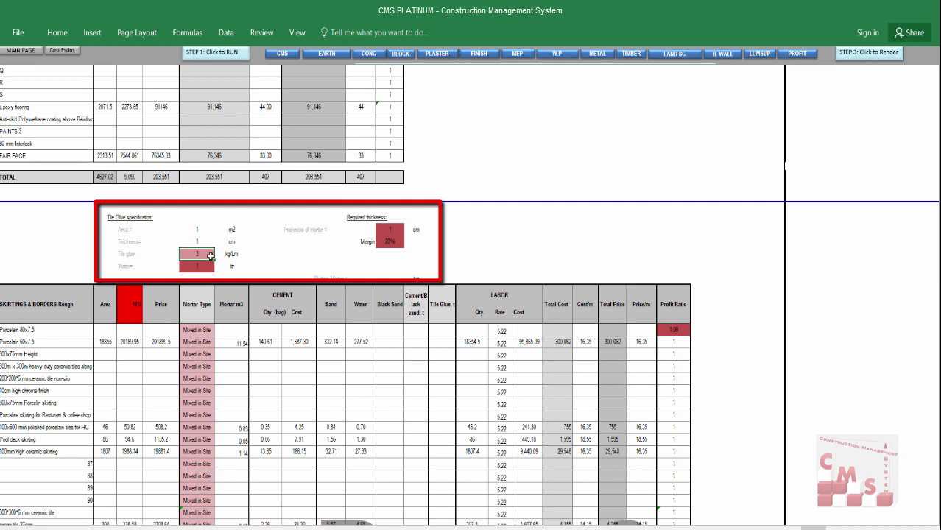
{"action": "left_click", "coordinate": [198, 265]}
{"action": "left_click", "coordinate": [397, 232]}
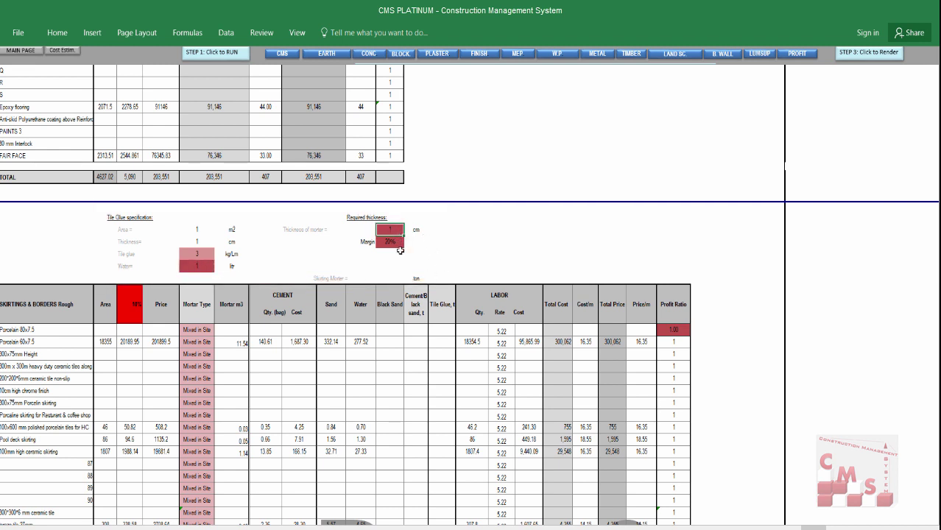
{"action": "left_click", "coordinate": [397, 243]}
- Review the rough skirtings and borders types with their Area, Price and Mortar m3 columns
{"action": "scroll", "coordinate": [383, 252], "scroll_direction": "down", "scroll_amount": 4}
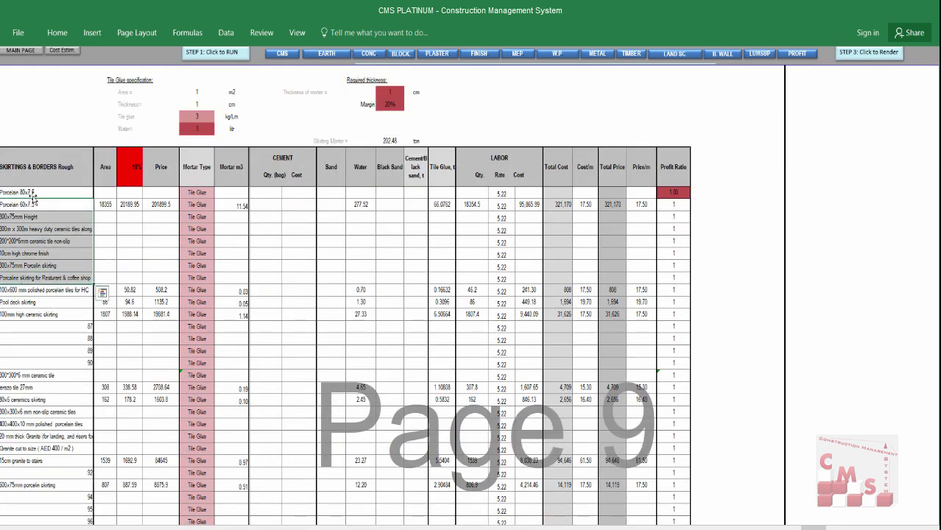
{"action": "left_click_drag", "start_coordinate": [33, 197], "coordinate": [28, 401]}
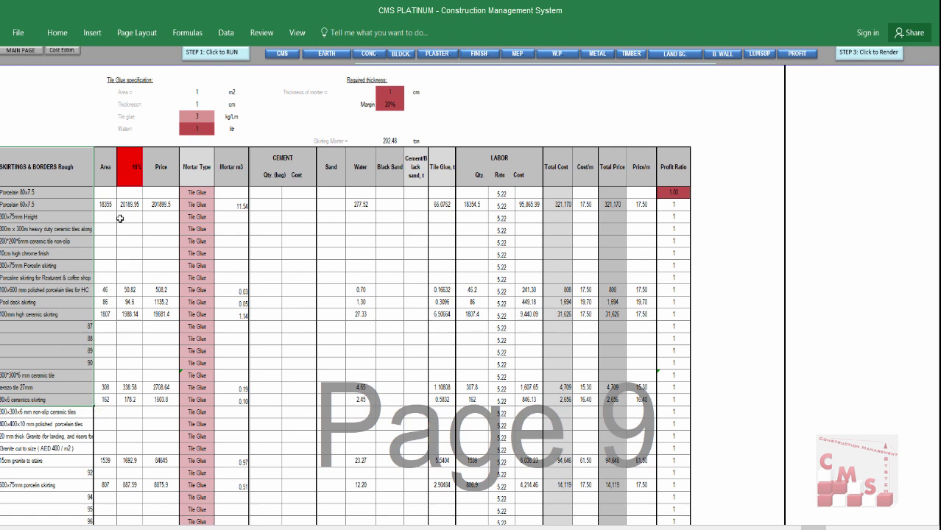
{"action": "left_click", "coordinate": [111, 177]}
{"action": "left_click_drag", "start_coordinate": [152, 208], "coordinate": [161, 438]}
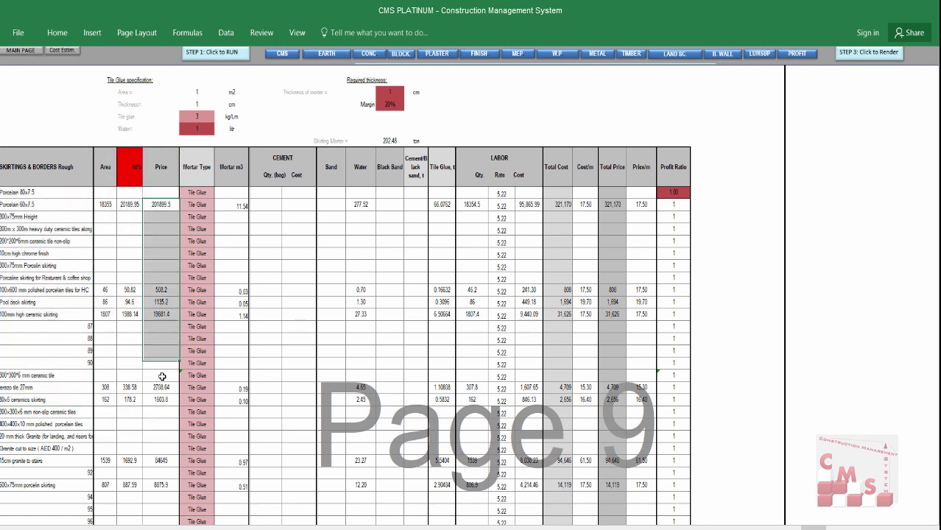
{"action": "left_click_drag", "start_coordinate": [220, 195], "coordinate": [230, 275]}
{"action": "left_click_drag", "start_coordinate": [225, 329], "coordinate": [225, 387]}
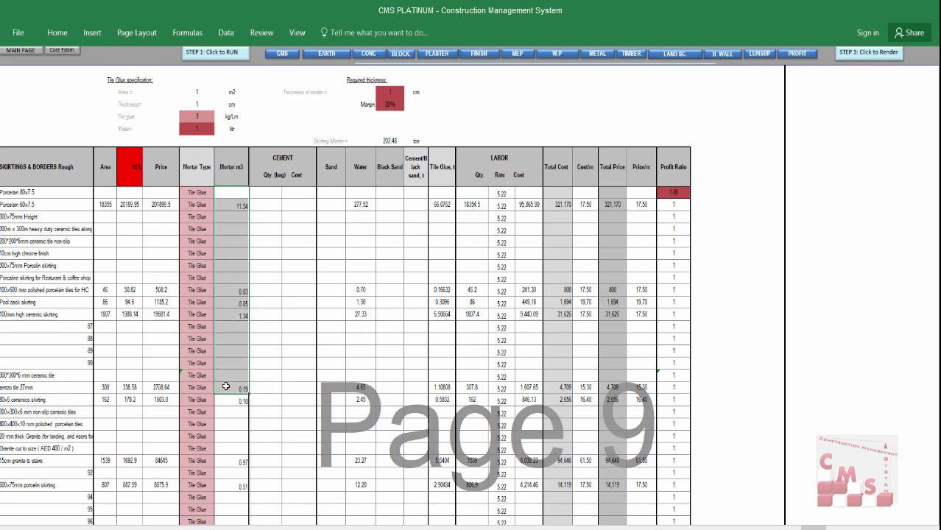
- Examine the rough skirtings' water, tile glue, labor, cost, price and profit ratio columns
{"action": "left_click_drag", "start_coordinate": [351, 209], "coordinate": [362, 361]}
{"action": "left_click_drag", "start_coordinate": [440, 195], "coordinate": [441, 366]}
{"action": "left_click_drag", "start_coordinate": [496, 182], "coordinate": [499, 404]}
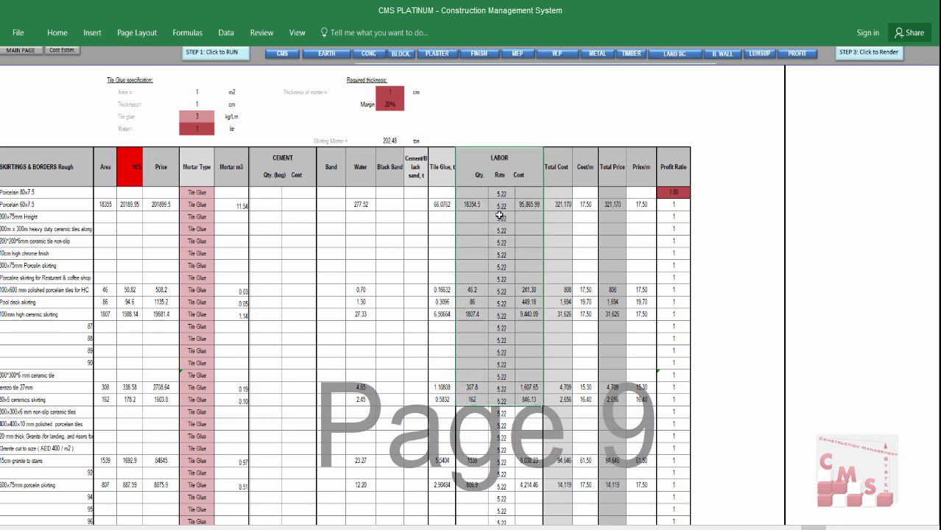
{"action": "left_click_drag", "start_coordinate": [557, 158], "coordinate": [564, 337]}
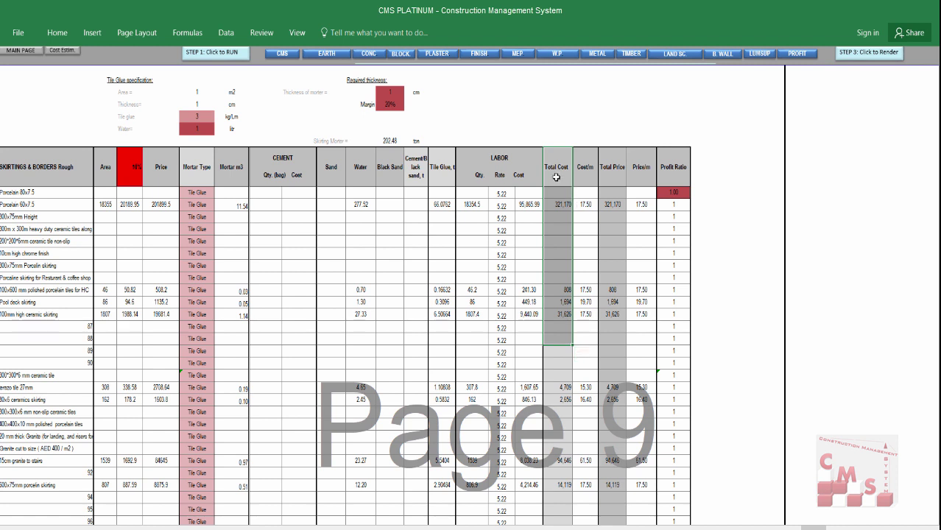
{"action": "left_click_drag", "start_coordinate": [559, 175], "coordinate": [557, 513]}
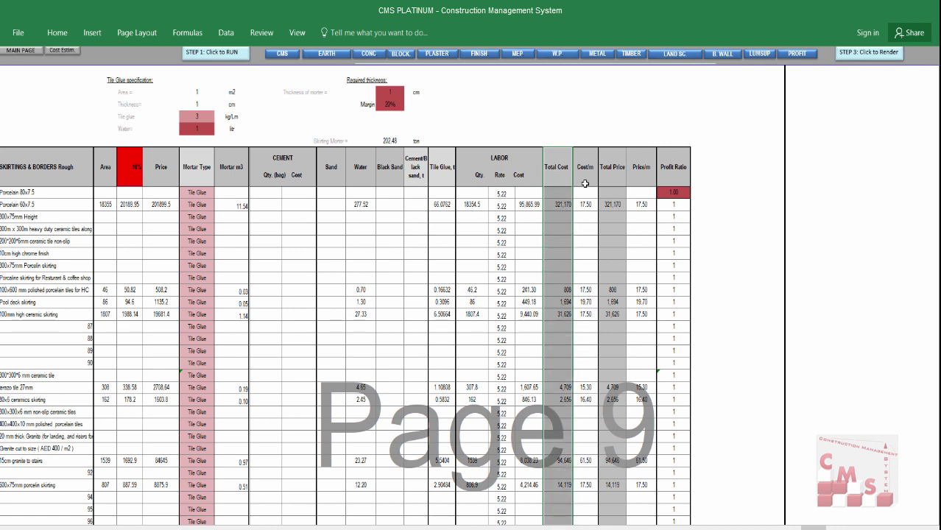
{"action": "left_click_drag", "start_coordinate": [591, 171], "coordinate": [588, 431]}
{"action": "left_click_drag", "start_coordinate": [609, 206], "coordinate": [669, 441]}
- Follow the rough skirtings table to its end and examine the TOTAL row across all columns
{"action": "scroll", "coordinate": [387, 423], "scroll_direction": "down", "scroll_amount": 1}
{"action": "scroll", "coordinate": [387, 423], "scroll_direction": "down", "scroll_amount": 7}
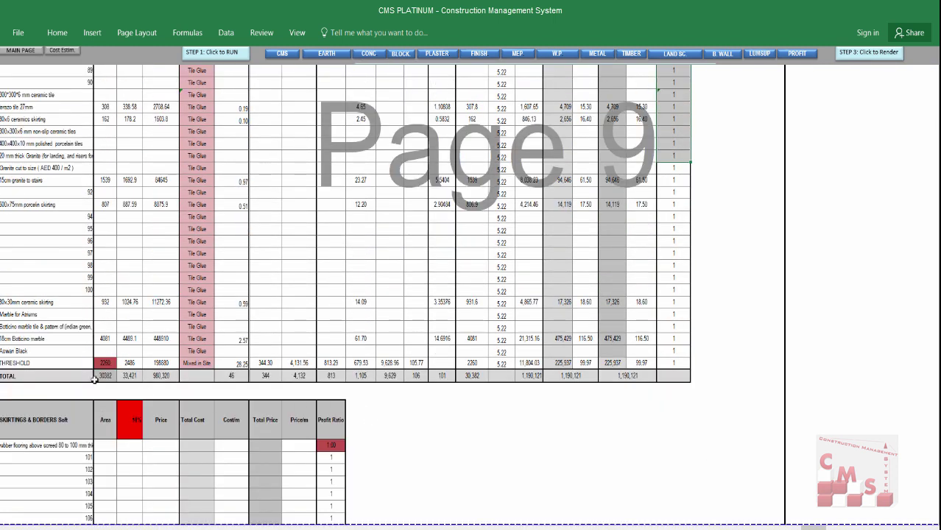
{"action": "left_click", "coordinate": [130, 377]}
{"action": "left_click_drag", "start_coordinate": [131, 377], "coordinate": [659, 375]}
- Review the soft skirtings and borders table from rubber flooring through epoxy flooring to its TOTAL row
{"action": "scroll", "coordinate": [228, 369], "scroll_direction": "down", "scroll_amount": 6}
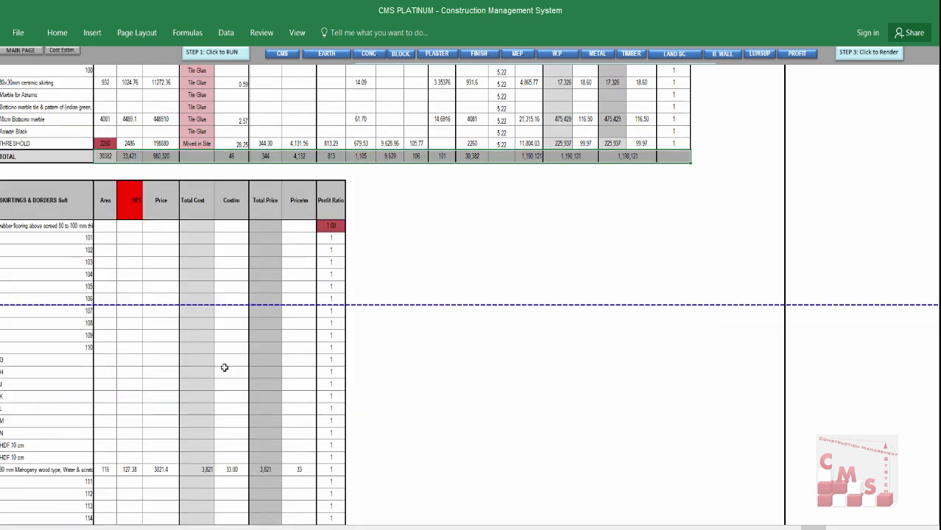
{"action": "scroll", "coordinate": [54, 226], "scroll_direction": "down", "scroll_amount": 2}
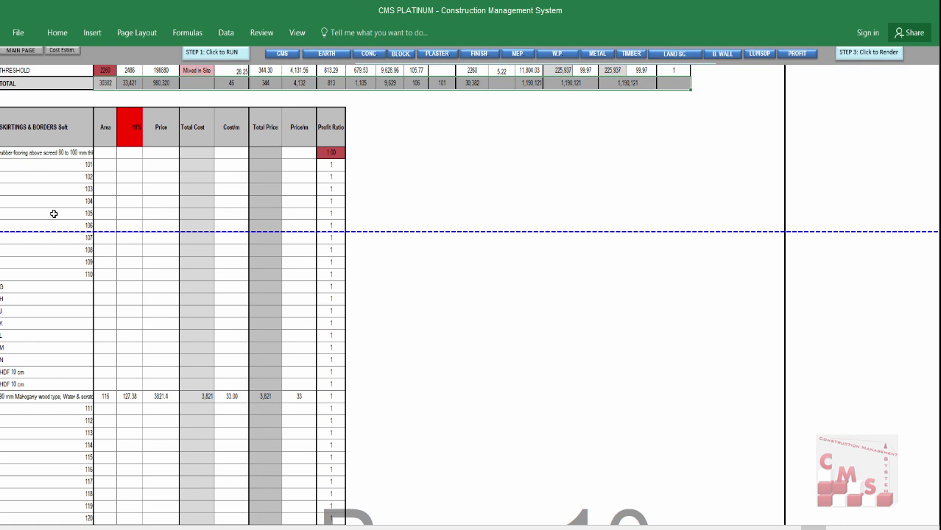
{"action": "scroll", "coordinate": [54, 214], "scroll_direction": "down", "scroll_amount": 6}
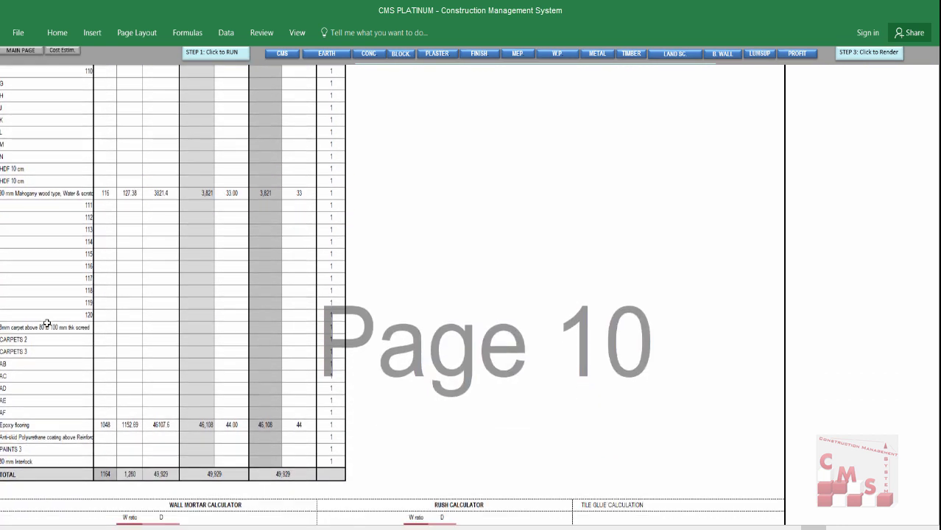
{"action": "scroll", "coordinate": [47, 324], "scroll_direction": "down", "scroll_amount": 3}
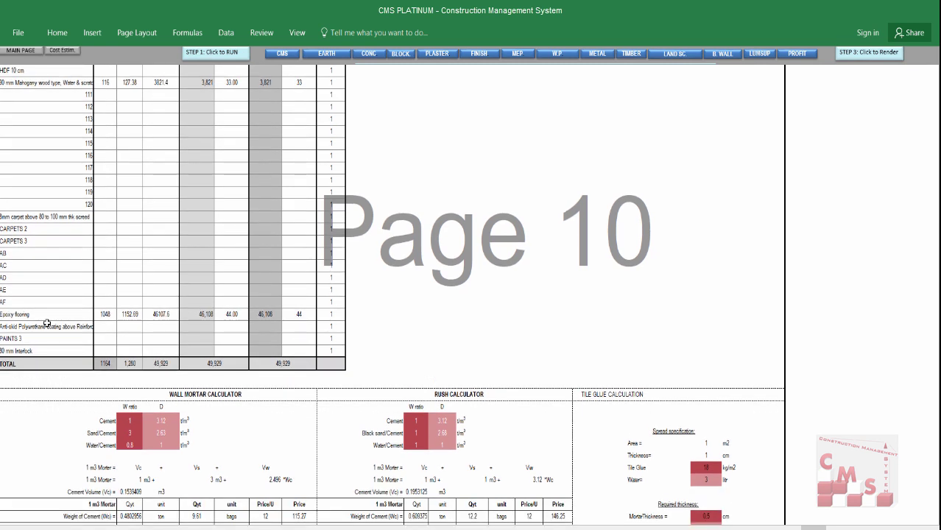
{"action": "scroll", "coordinate": [46, 323], "scroll_direction": "down", "scroll_amount": 2}
{"action": "scroll", "coordinate": [37, 323], "scroll_direction": "up", "scroll_amount": 1}
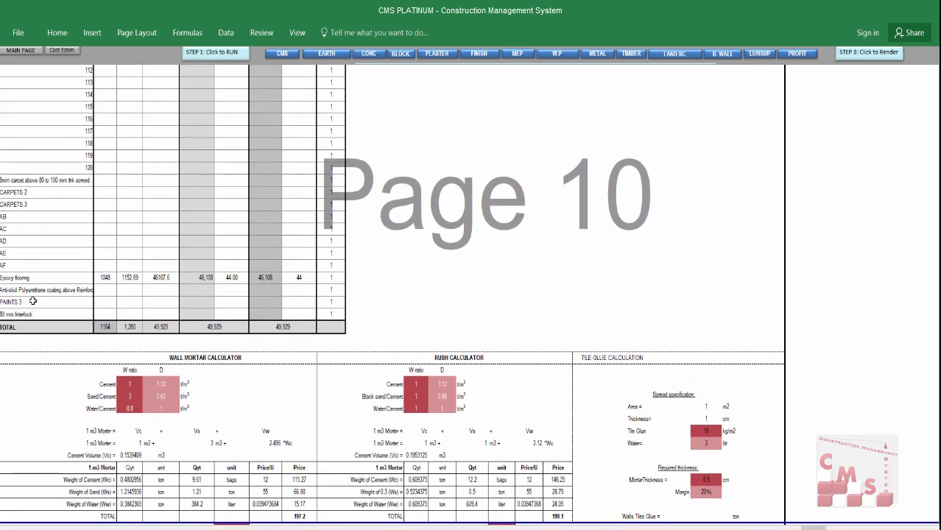
{"action": "left_click_drag", "start_coordinate": [34, 325], "coordinate": [299, 335]}
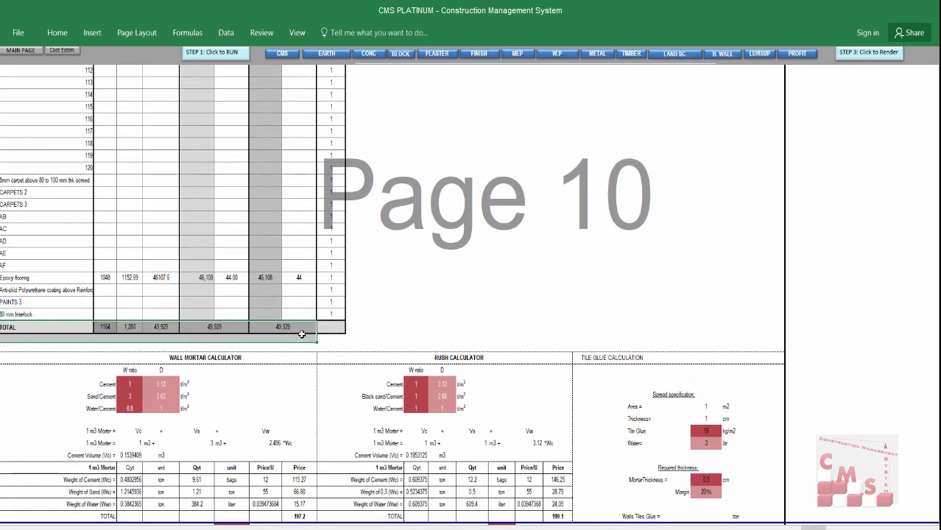
- Inspect the Wall Mortar Calculator's mix ratios and densities, and the total price of 1 m3 of mortar
{"action": "scroll", "coordinate": [131, 317], "scroll_direction": "down", "scroll_amount": 3}
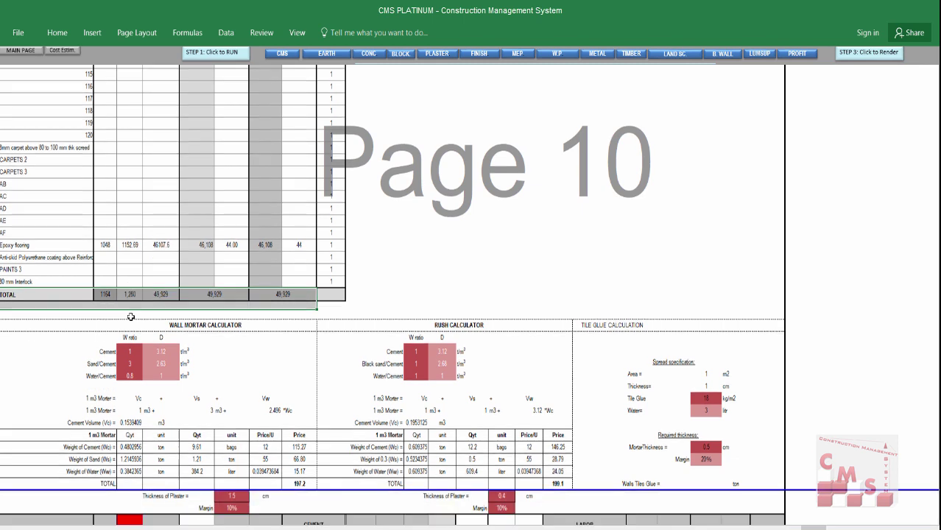
{"action": "scroll", "coordinate": [131, 317], "scroll_direction": "down", "scroll_amount": 1}
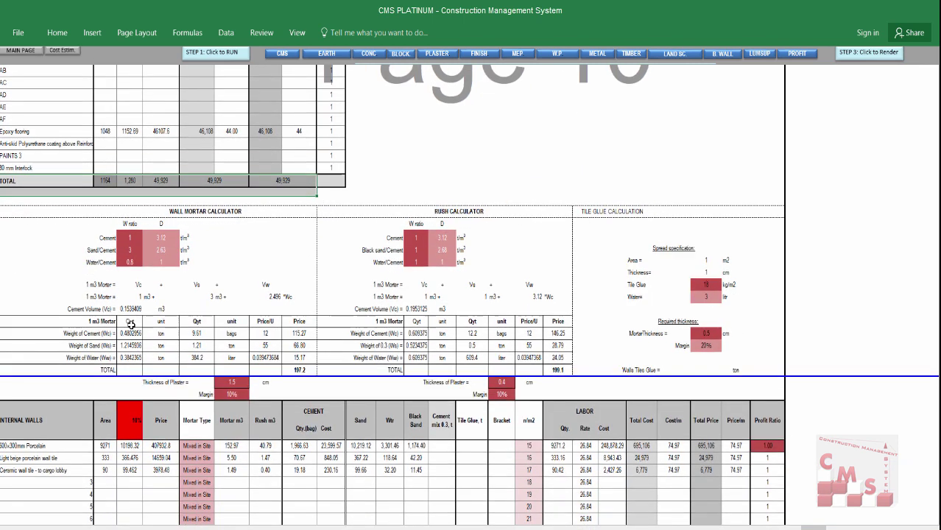
{"action": "left_click", "coordinate": [191, 214]}
{"action": "left_click", "coordinate": [34, 420]}
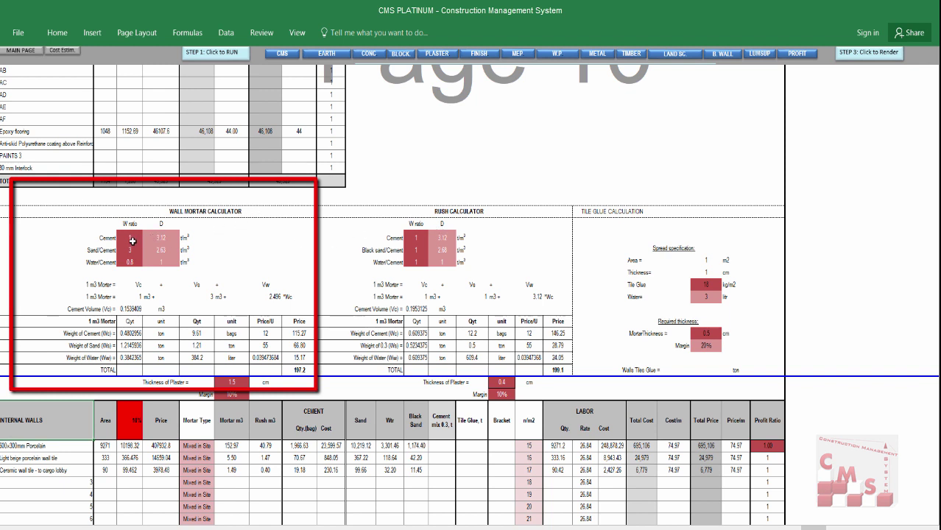
{"action": "mouse_move", "coordinate": [133, 241]}
{"action": "left_mouse_down"}
{"action": "mouse_move", "coordinate": [162, 262]}
{"action": "mouse_move", "coordinate": [128, 238]}
{"action": "mouse_move", "coordinate": [137, 254]}
{"action": "left_mouse_up"}
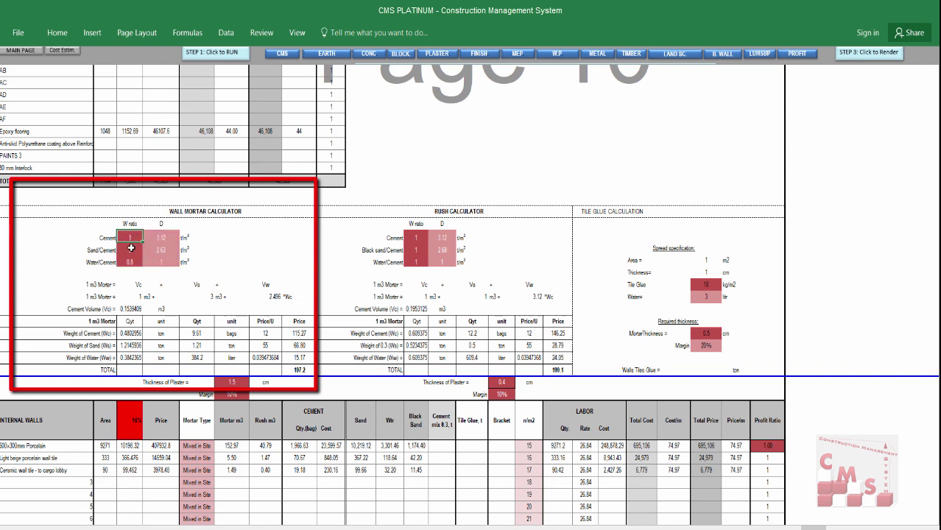
{"action": "left_click", "coordinate": [131, 251]}
{"action": "left_click_drag", "start_coordinate": [161, 237], "coordinate": [162, 263]}
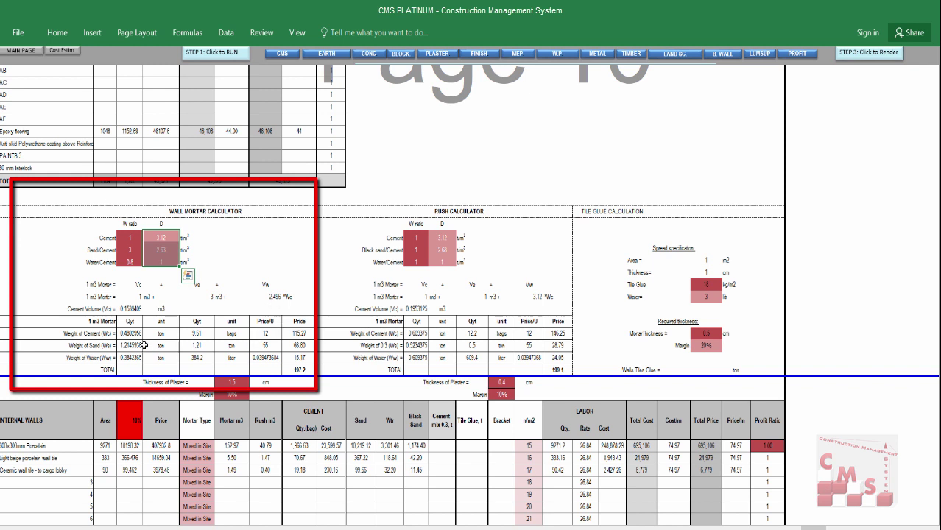
{"action": "mouse_move", "coordinate": [78, 324]}
{"action": "left_mouse_down"}
{"action": "mouse_move", "coordinate": [132, 369]}
{"action": "mouse_move", "coordinate": [62, 321]}
{"action": "mouse_move", "coordinate": [213, 386]}
{"action": "mouse_move", "coordinate": [72, 329]}
{"action": "mouse_move", "coordinate": [71, 319]}
{"action": "left_mouse_up"}
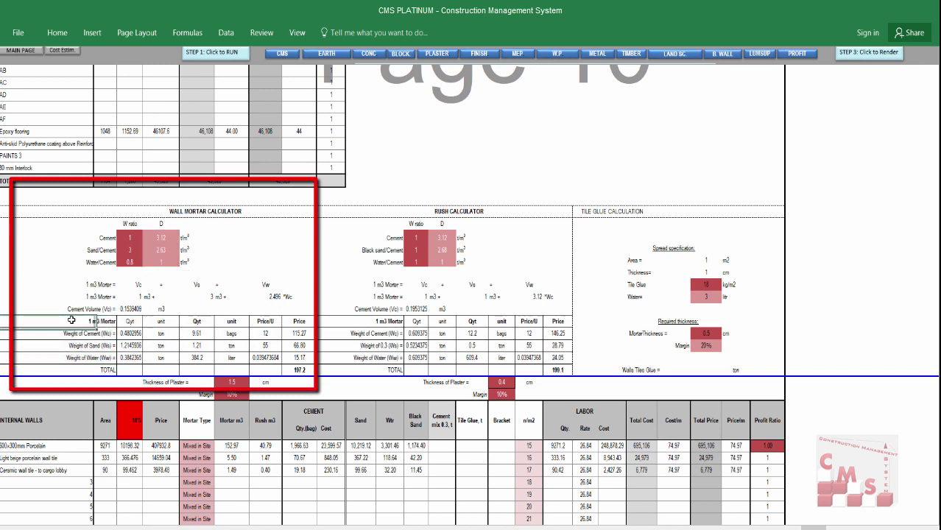
{"action": "left_click", "coordinate": [298, 369]}
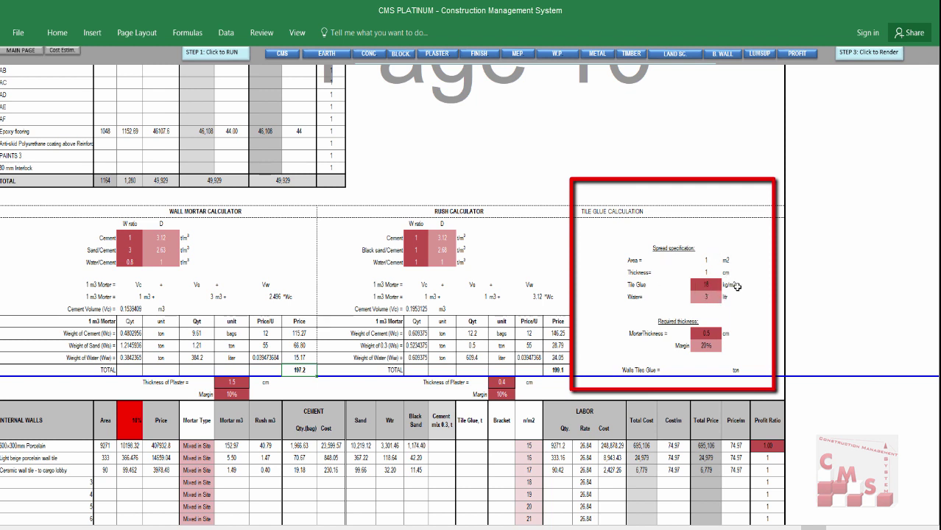
- Check the wall Tile Glue Calculation's glue quantity, spread thickness, required mortar thickness and margin
{"action": "left_click", "coordinate": [705, 285]}
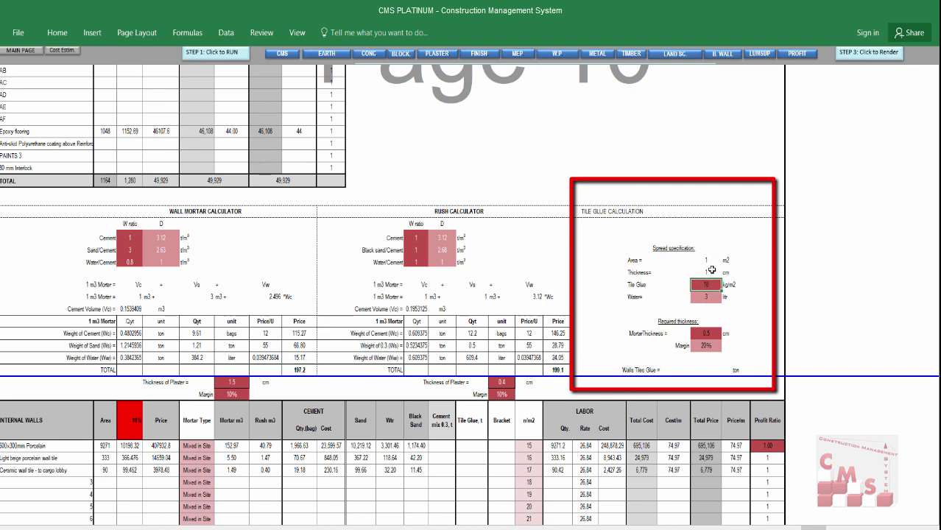
{"action": "left_click", "coordinate": [705, 273]}
{"action": "left_click", "coordinate": [703, 334]}
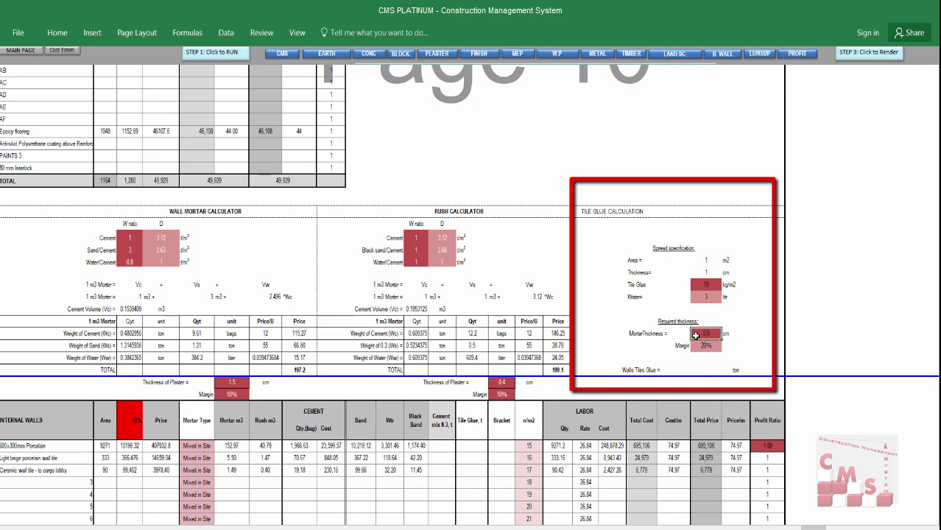
{"action": "left_click", "coordinate": [703, 345]}
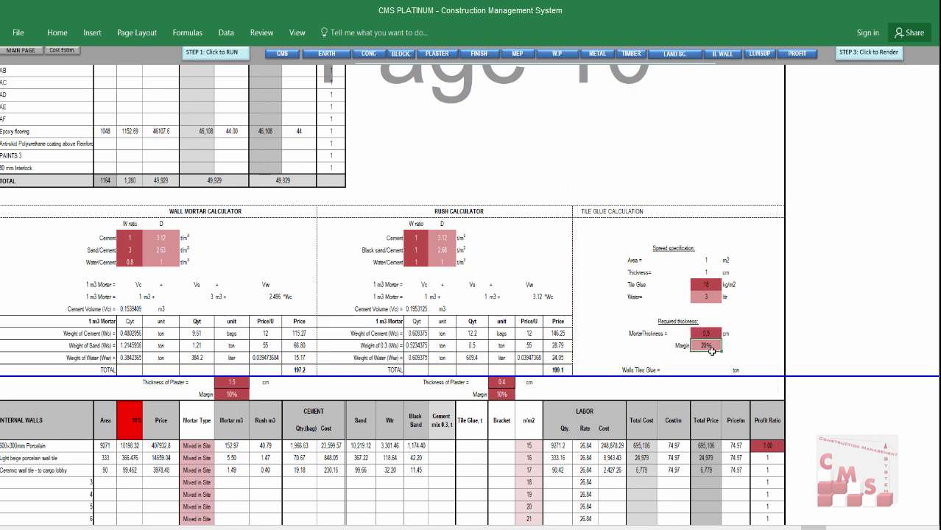
- Check the plaster thickness inputs beneath the wall mortar and rush calculators
{"action": "scroll", "coordinate": [703, 356], "scroll_direction": "down", "scroll_amount": 1}
{"action": "left_click", "coordinate": [236, 346]}
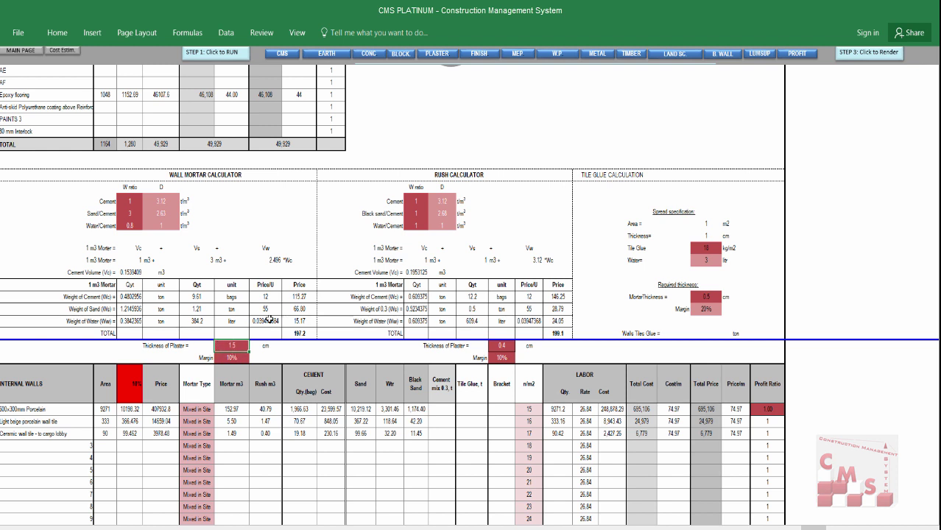
{"action": "left_click", "coordinate": [500, 346]}
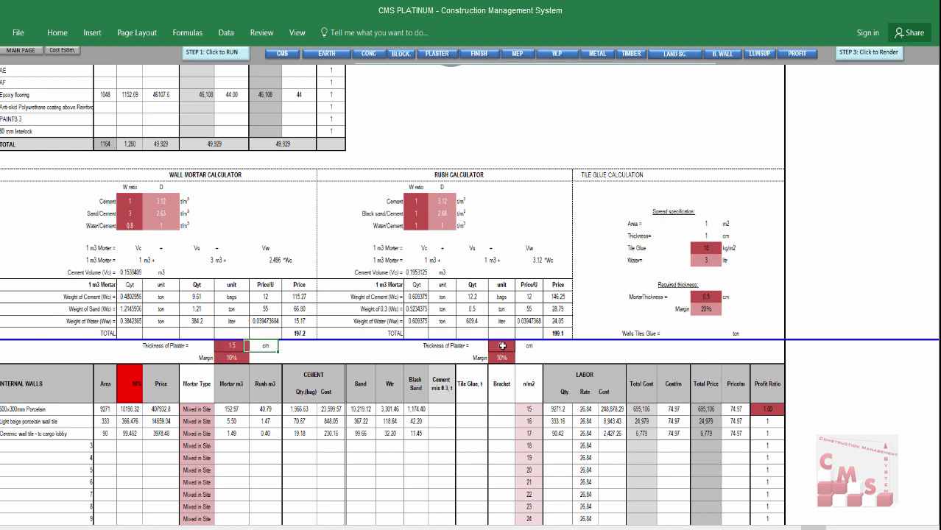
- Review the finish types listed under INTERNAL WALLS, from the porcelain and ceramic tiles to the dry-fix marble
{"action": "scroll", "coordinate": [297, 274], "scroll_direction": "down", "scroll_amount": 4}
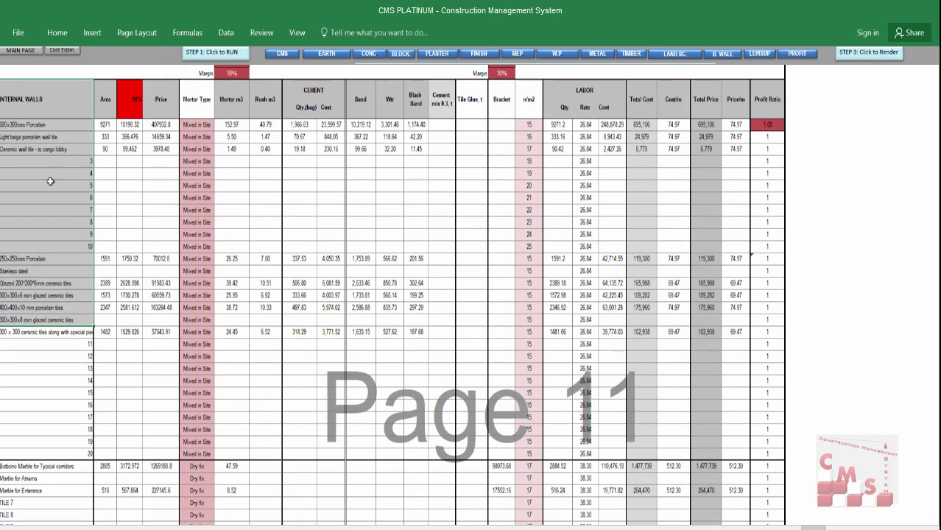
{"action": "scroll", "coordinate": [51, 253], "scroll_direction": "down", "scroll_amount": 4}
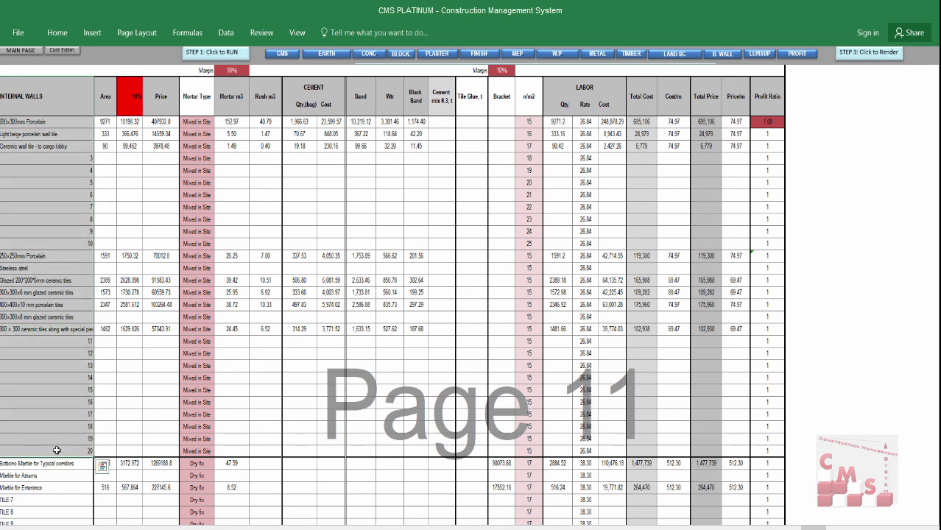
{"action": "left_click_drag", "start_coordinate": [60, 466], "coordinate": [57, 503]}
- Examine the internal walls table's area, price, mortar, rush, cement, sand, water, black sand and labor columns
{"action": "scroll", "coordinate": [101, 183], "scroll_direction": "up", "scroll_amount": 2}
{"action": "left_click_drag", "start_coordinate": [105, 194], "coordinate": [110, 472]}
{"action": "left_click_drag", "start_coordinate": [160, 194], "coordinate": [155, 405]}
{"action": "left_click_drag", "start_coordinate": [150, 439], "coordinate": [151, 451]}
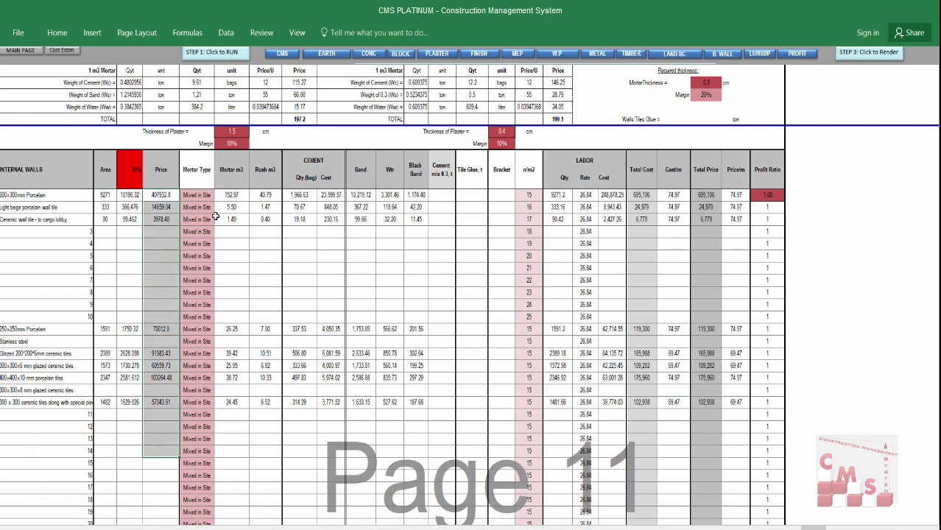
{"action": "left_click_drag", "start_coordinate": [232, 194], "coordinate": [246, 441]}
{"action": "left_click_drag", "start_coordinate": [266, 195], "coordinate": [415, 494]}
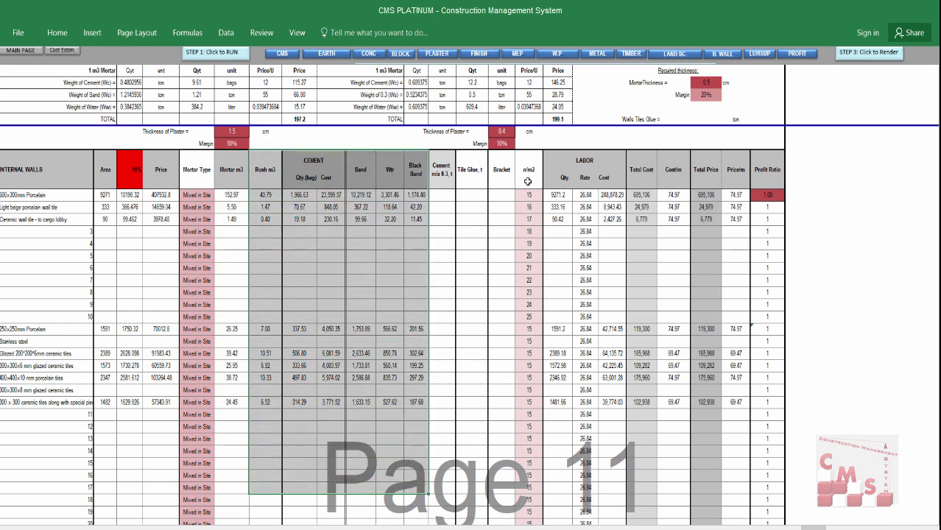
{"action": "left_click_drag", "start_coordinate": [601, 162], "coordinate": [607, 409]}
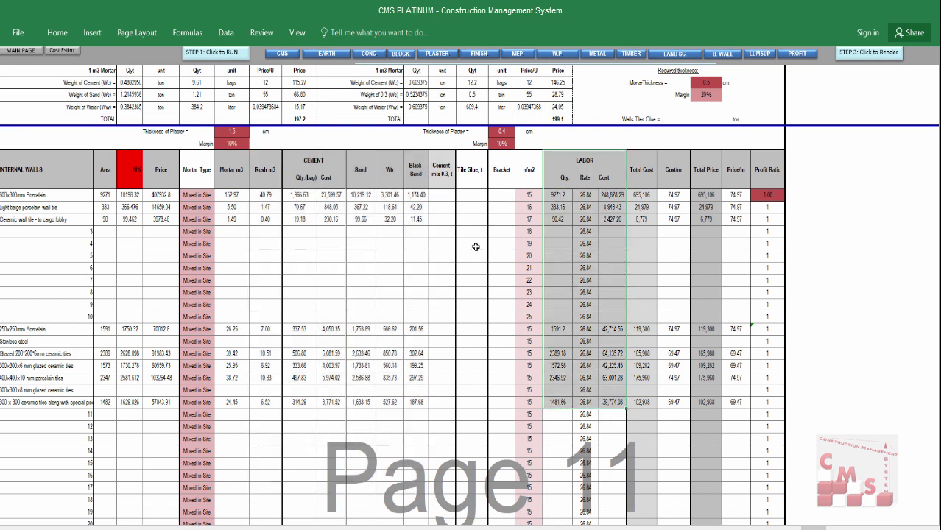
- Check the mortar type options for the first internal wall finish, along with the Bracket, n/m2 and Cost/m columns
{"action": "left_click", "coordinate": [205, 196]}
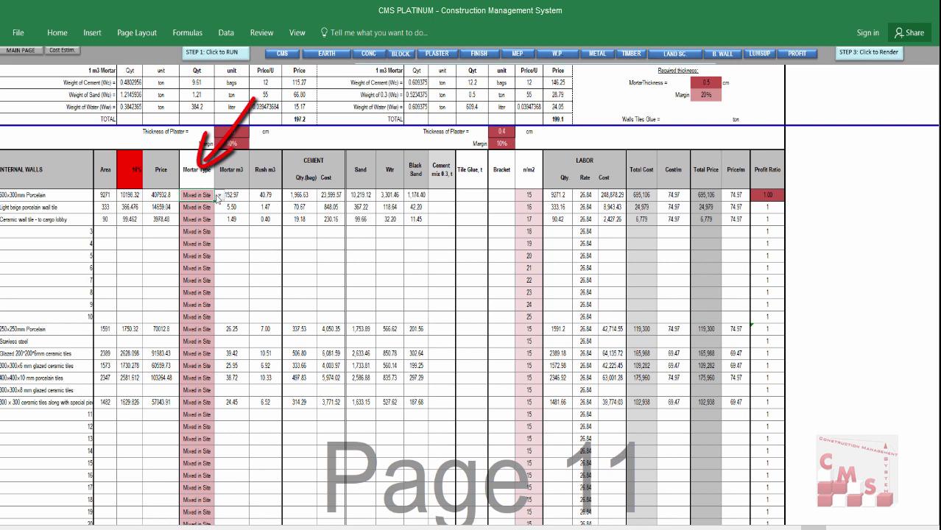
{"action": "left_click", "coordinate": [219, 195]}
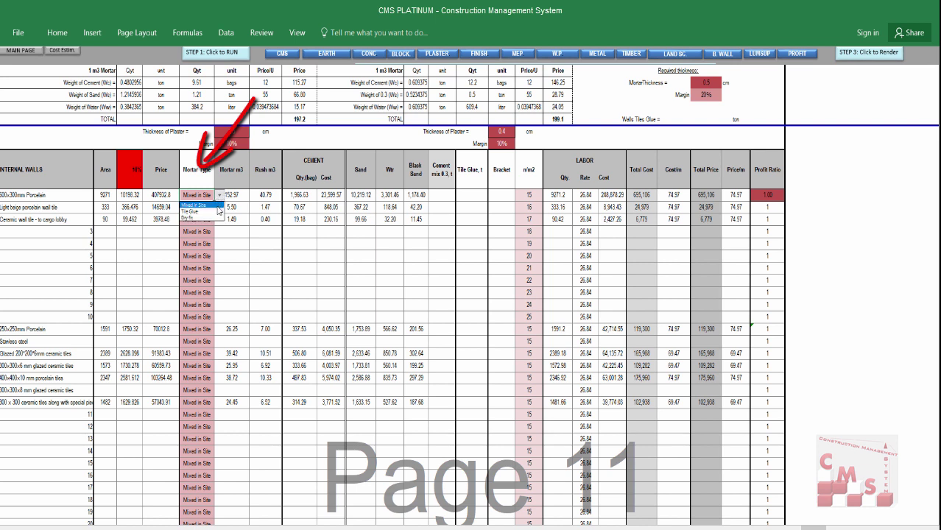
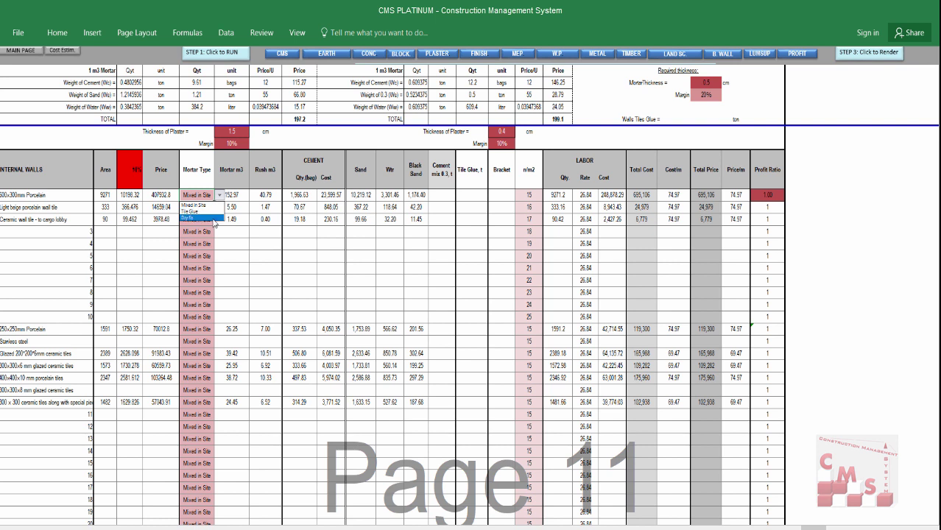
{"action": "left_click", "coordinate": [495, 171]}
{"action": "left_click_drag", "start_coordinate": [495, 171], "coordinate": [529, 470]}
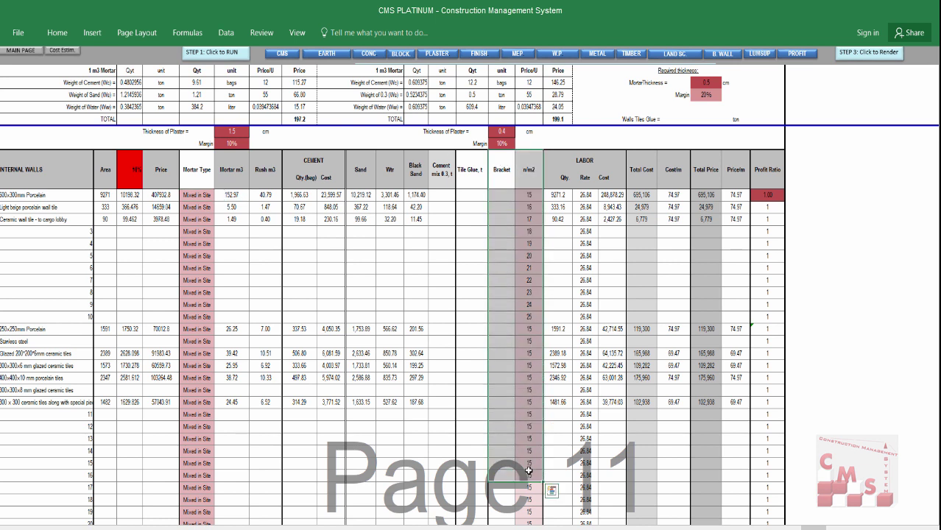
{"action": "left_click", "coordinate": [197, 196]}
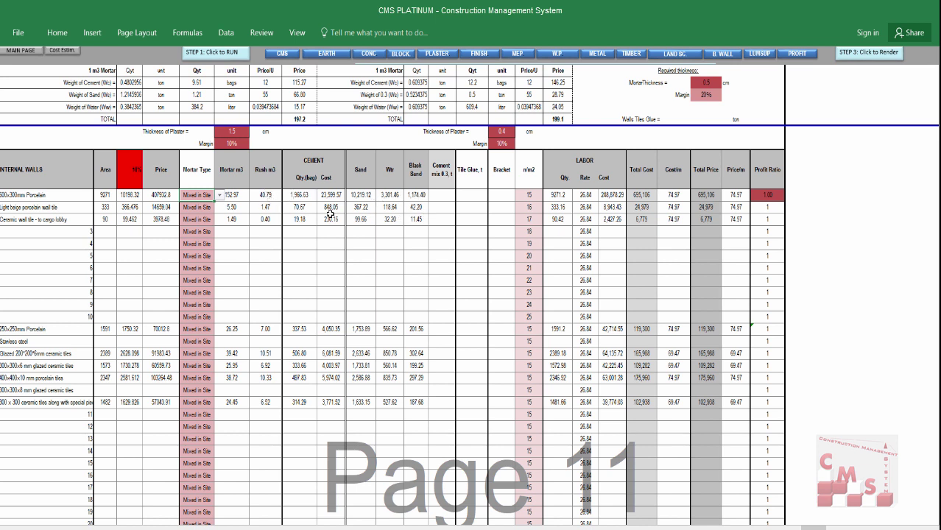
{"action": "left_click", "coordinate": [667, 196]}
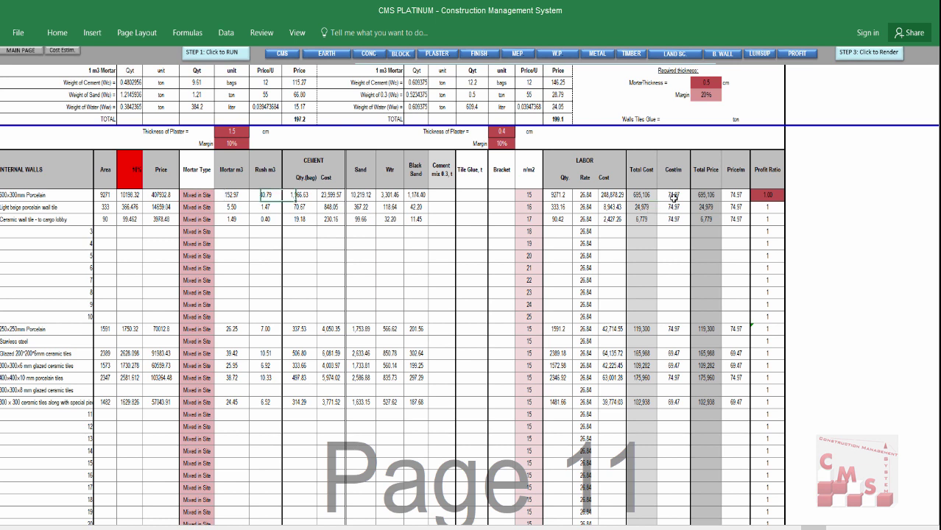
- Try Tile Glue as the internal walls' mortar type and check the porcelain row's cost per metre
{"action": "left_click", "coordinate": [210, 196]}
{"action": "left_click", "coordinate": [220, 196]}
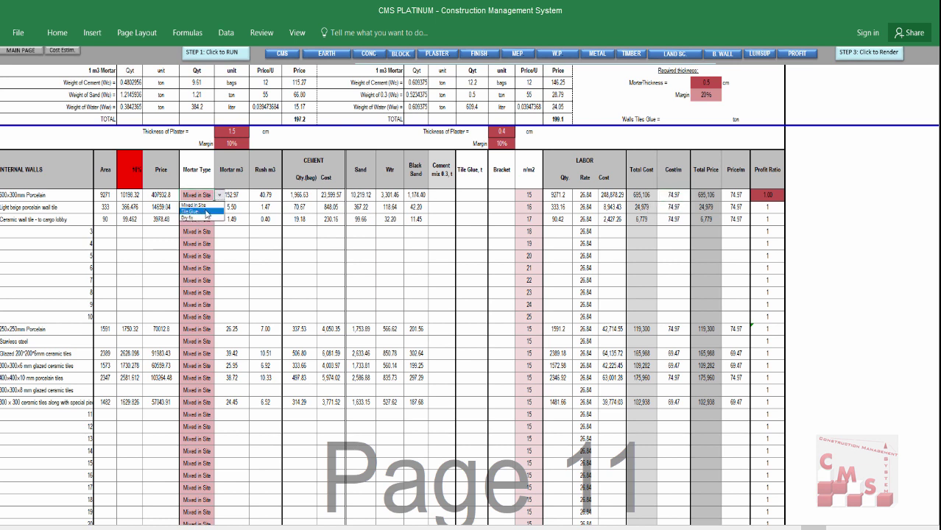
{"action": "left_click", "coordinate": [206, 213]}
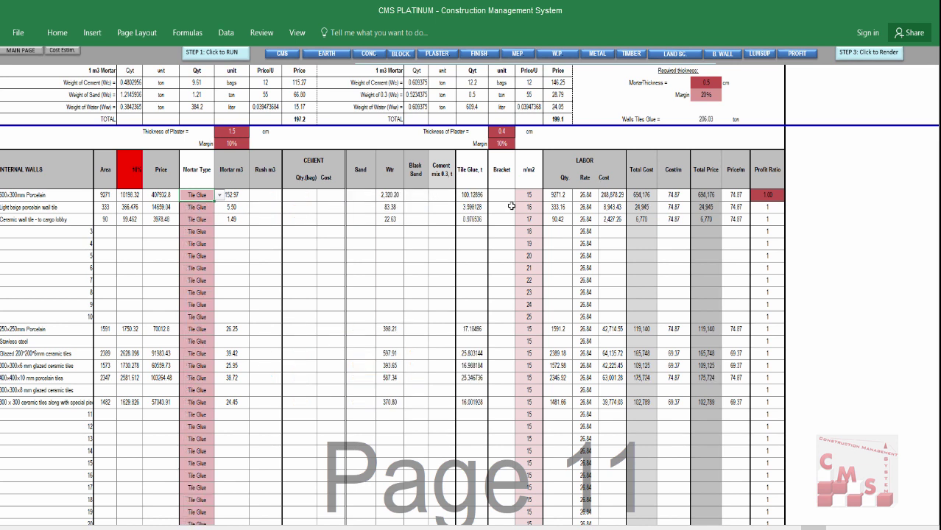
{"action": "left_click", "coordinate": [684, 194]}
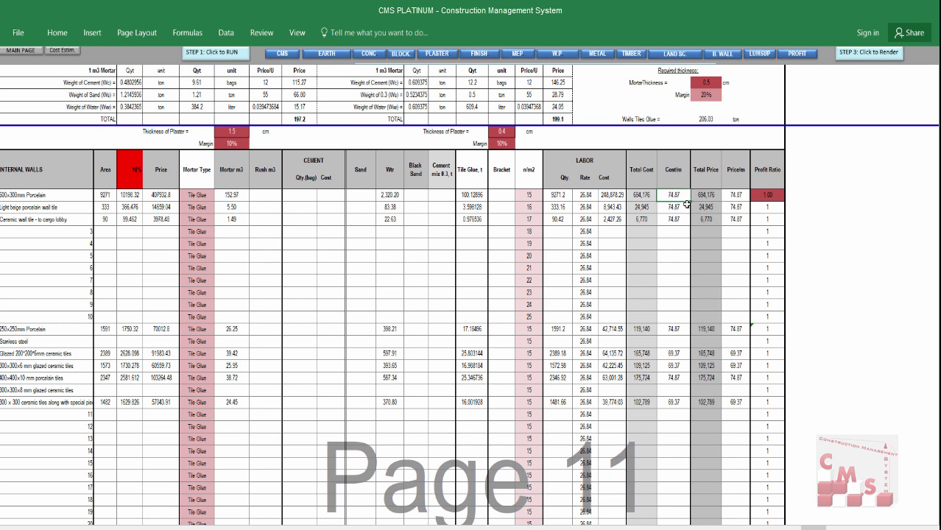
- Set the internal walls' mortar type to Dry fix and check the porcelain row's bracket quantity and cost per metre
{"action": "left_click", "coordinate": [196, 196]}
{"action": "left_click", "coordinate": [219, 196]}
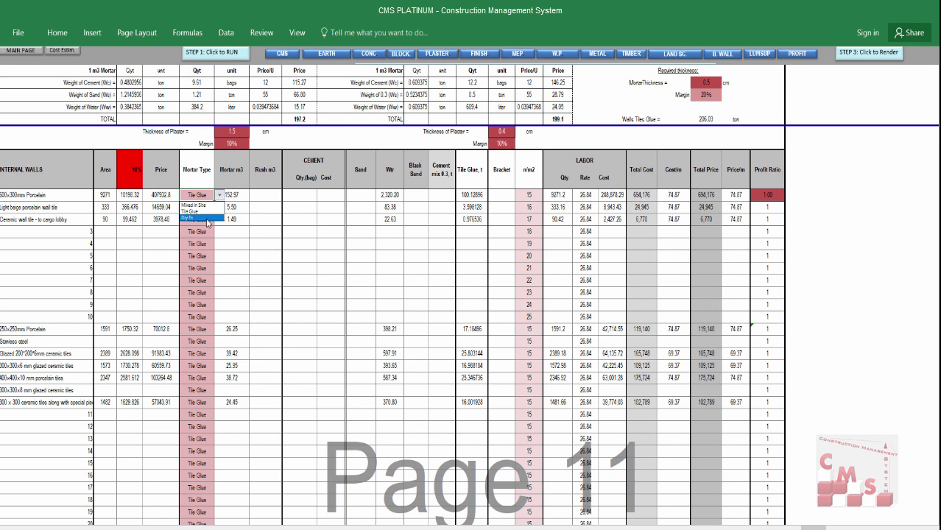
{"action": "left_click", "coordinate": [207, 219]}
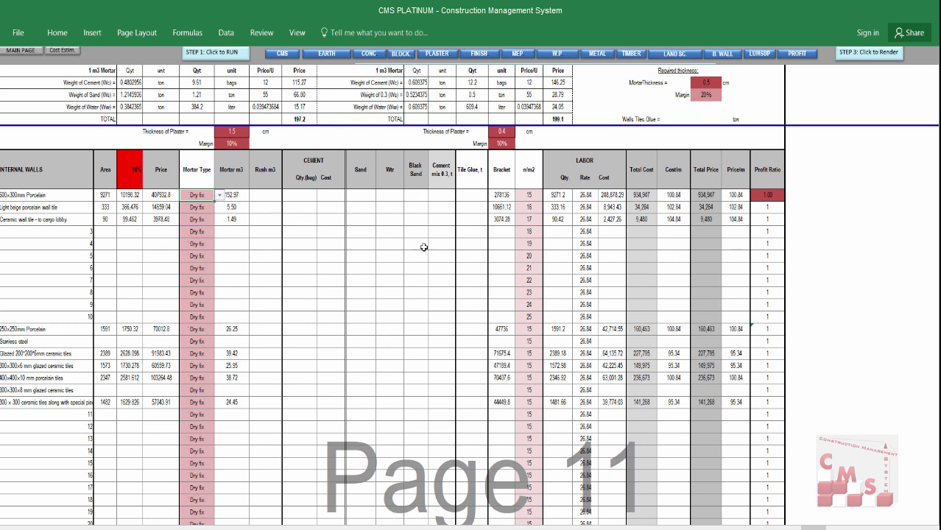
{"action": "left_click", "coordinate": [505, 197]}
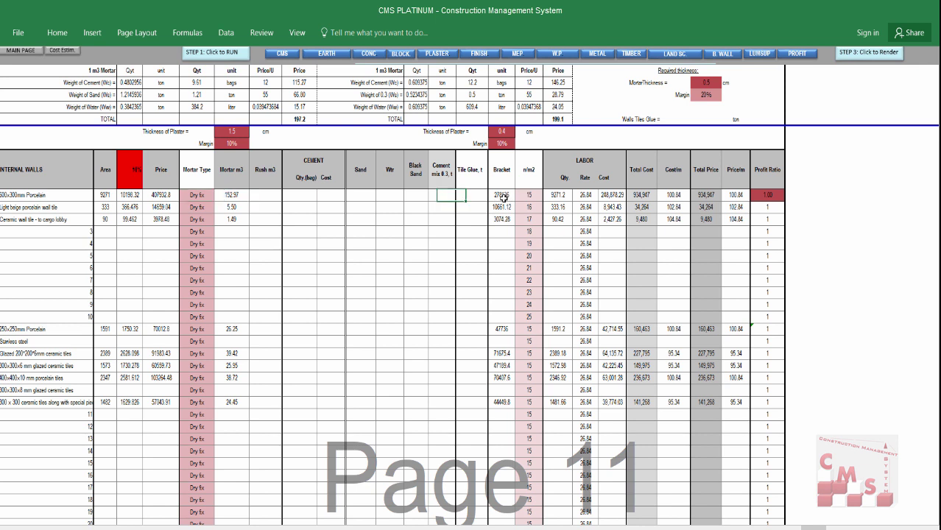
{"action": "left_click", "coordinate": [678, 196]}
- Review the internal walls' labor rate, labor cost, total cost and total price columns down to the TOTAL row
{"action": "left_click_drag", "start_coordinate": [582, 194], "coordinate": [585, 321]}
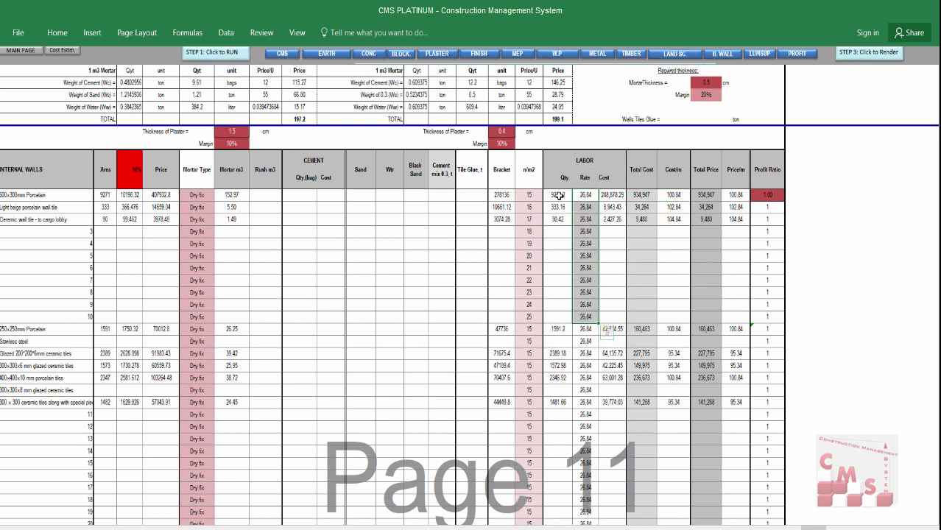
{"action": "left_click_drag", "start_coordinate": [591, 197], "coordinate": [586, 341]}
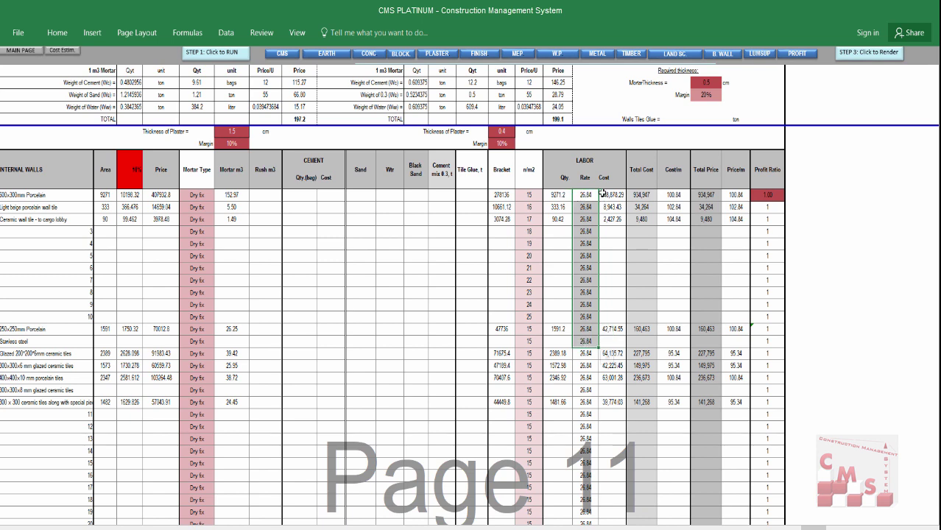
{"action": "left_click_drag", "start_coordinate": [605, 194], "coordinate": [612, 286]}
{"action": "scroll", "coordinate": [613, 273], "scroll_direction": "down", "scroll_amount": 2}
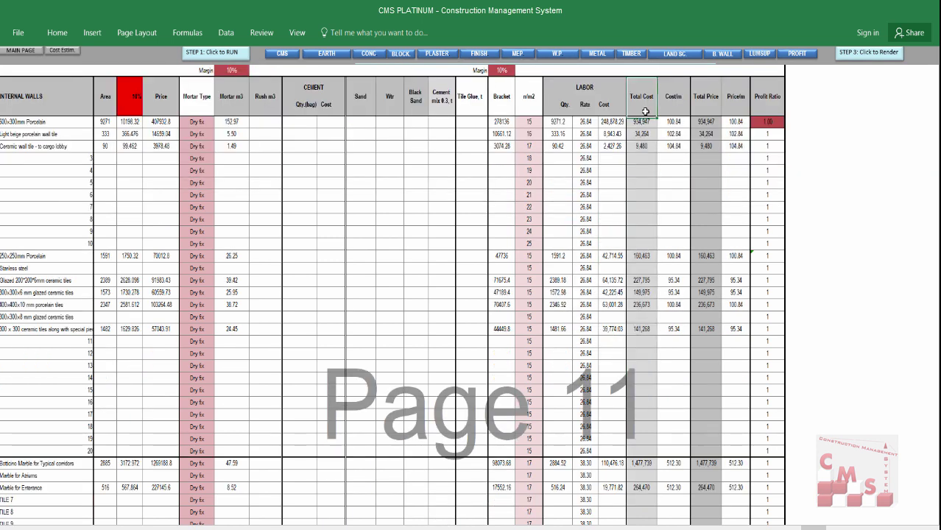
{"action": "left_click_drag", "start_coordinate": [642, 122], "coordinate": [645, 507]}
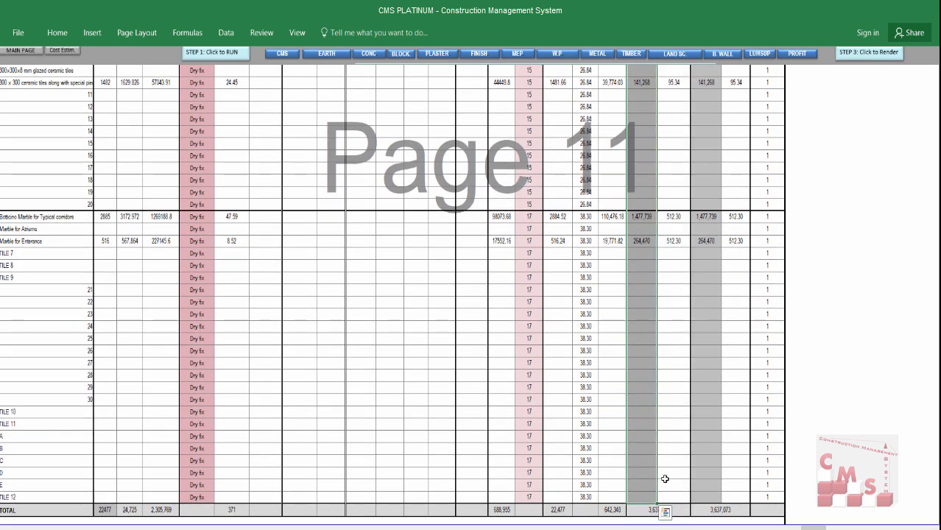
{"action": "left_click", "coordinate": [705, 107]}
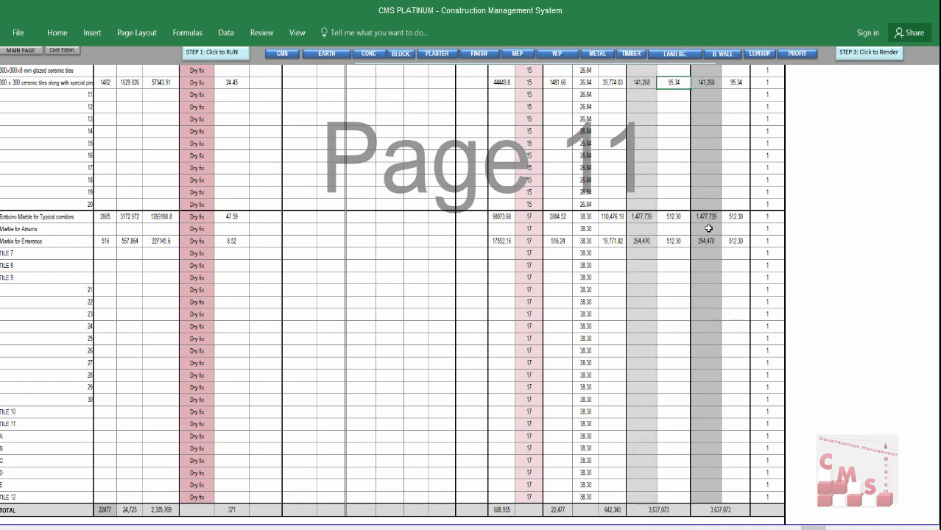
- Review the INTERNAL PAINTS table's paint types, areas, prices and costs
{"action": "scroll", "coordinate": [707, 236], "scroll_direction": "down", "scroll_amount": 4}
{"action": "scroll", "coordinate": [707, 243], "scroll_direction": "down", "scroll_amount": 1}
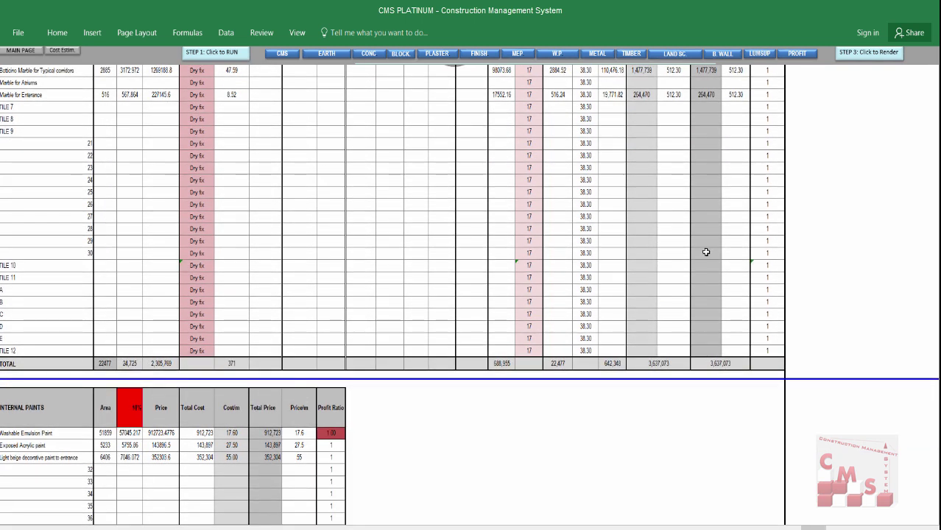
{"action": "scroll", "coordinate": [705, 252], "scroll_direction": "down", "scroll_amount": 7}
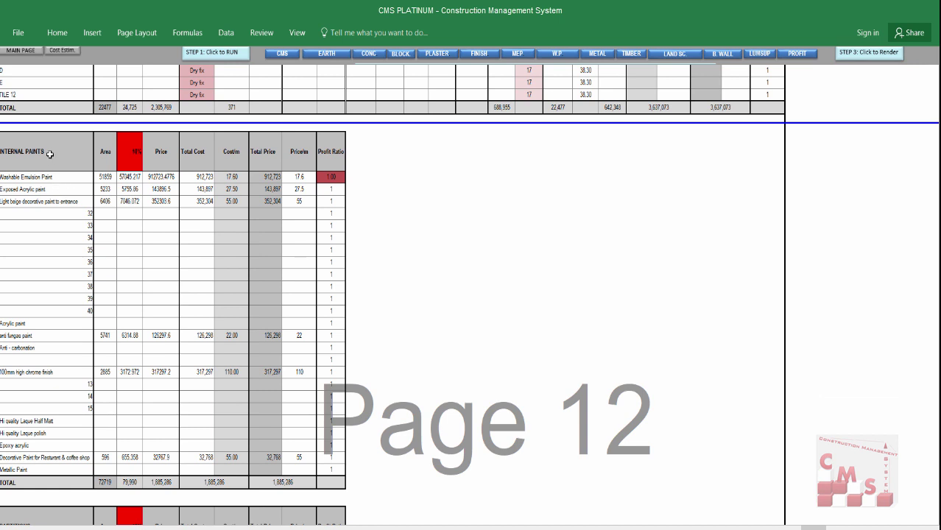
{"action": "left_click_drag", "start_coordinate": [49, 154], "coordinate": [44, 471]}
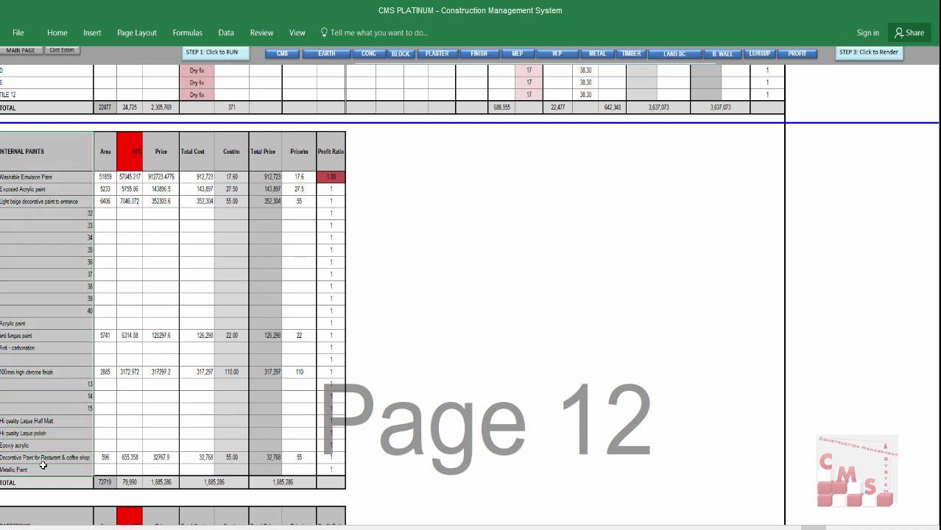
{"action": "mouse_move", "coordinate": [109, 177]}
{"action": "left_mouse_down"}
{"action": "mouse_move", "coordinate": [118, 294]}
{"action": "mouse_move", "coordinate": [107, 440]}
{"action": "mouse_move", "coordinate": [135, 482]}
{"action": "mouse_move", "coordinate": [176, 478]}
{"action": "left_mouse_up"}
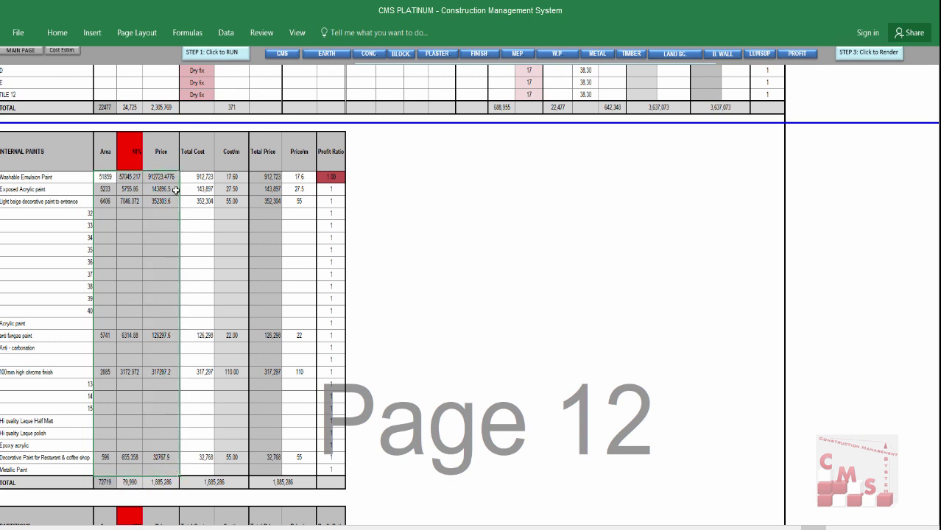
{"action": "left_click_drag", "start_coordinate": [160, 178], "coordinate": [162, 434]}
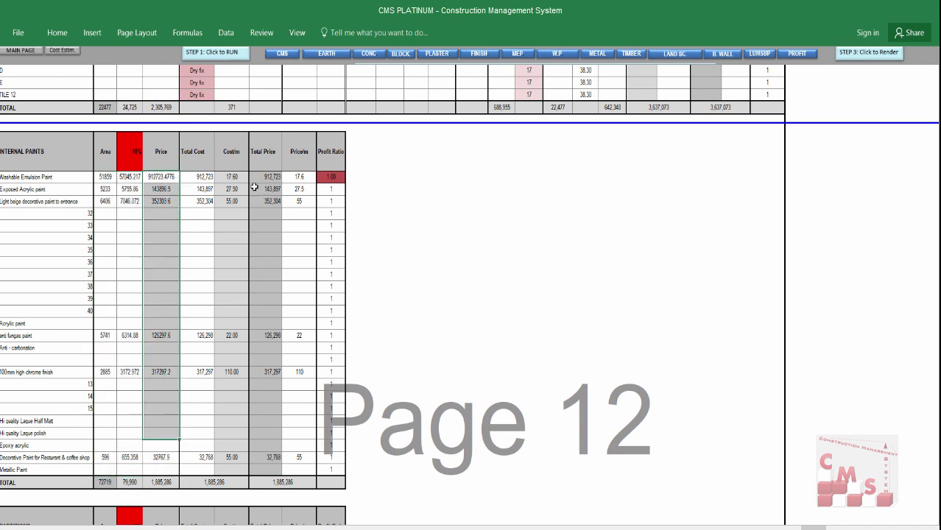
{"action": "left_click", "coordinate": [197, 203]}
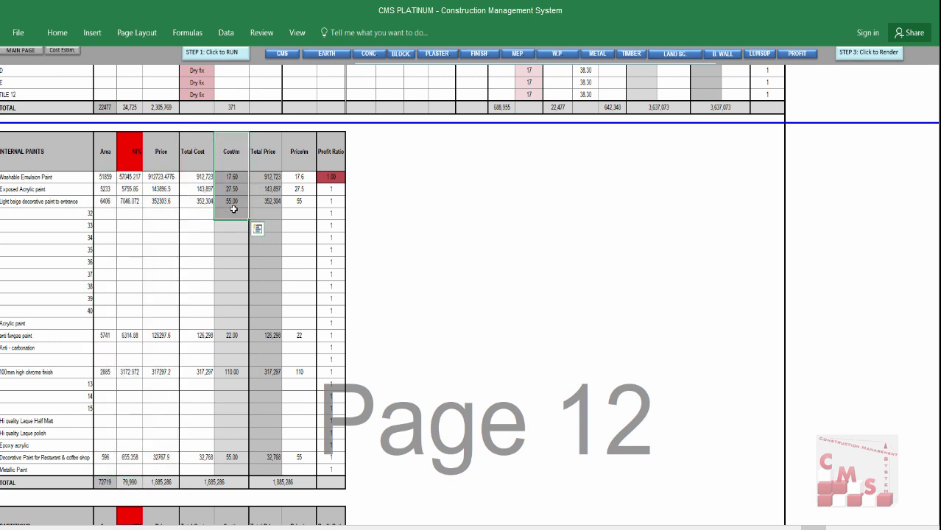
- Review the PARTITIONS table's partition types, areas and prices
{"action": "scroll", "coordinate": [232, 208], "scroll_direction": "down", "scroll_amount": 7}
{"action": "left_click", "coordinate": [69, 311]}
{"action": "left_click_drag", "start_coordinate": [67, 352], "coordinate": [66, 445]}
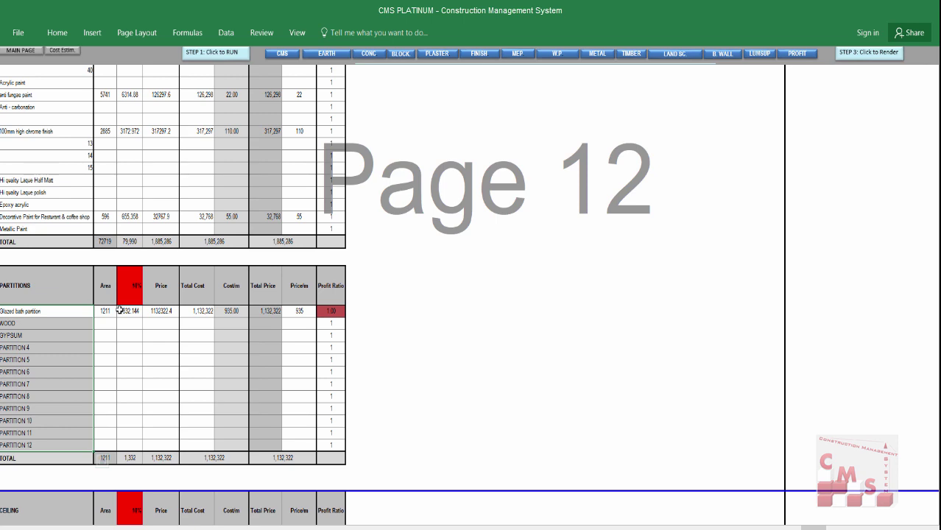
{"action": "left_click_drag", "start_coordinate": [103, 311], "coordinate": [162, 445]}
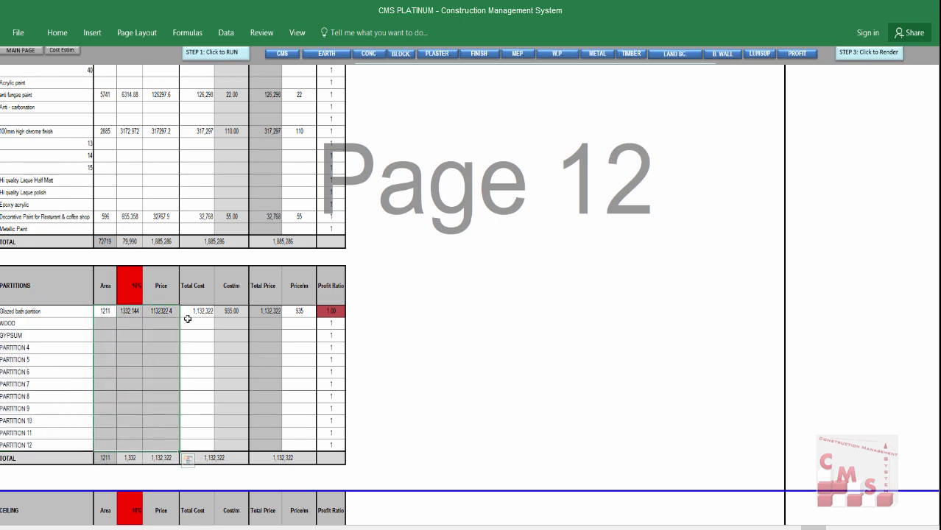
- Examine the CEILING table's finish types, areas, prices, total costs and total prices
{"action": "scroll", "coordinate": [261, 330], "scroll_direction": "down", "scroll_amount": 4}
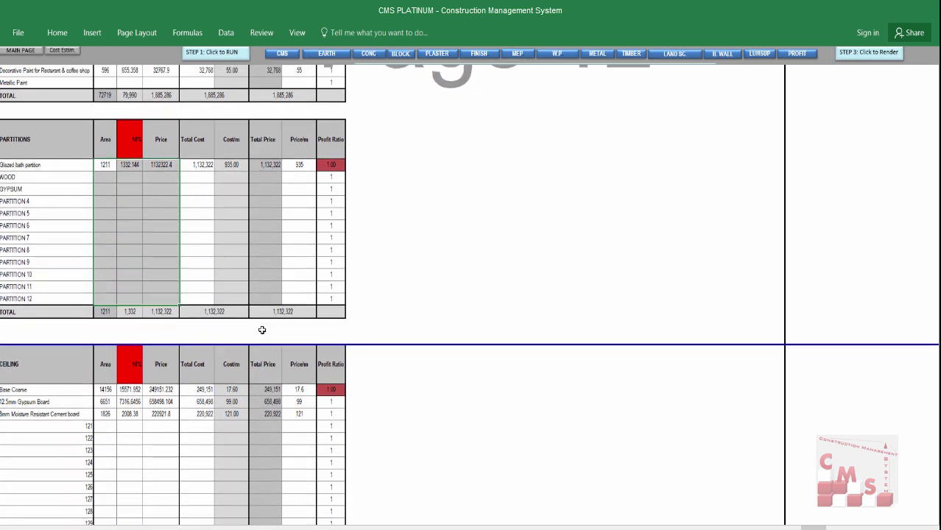
{"action": "scroll", "coordinate": [261, 330], "scroll_direction": "down", "scroll_amount": 5}
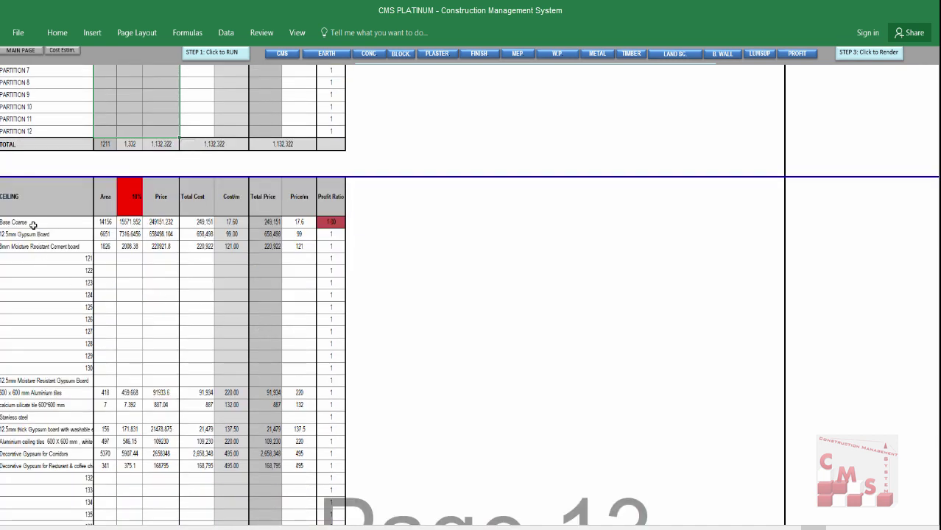
{"action": "mouse_move", "coordinate": [36, 221]}
{"action": "left_mouse_down"}
{"action": "mouse_move", "coordinate": [52, 524]}
{"action": "mouse_move", "coordinate": [42, 473]}
{"action": "left_mouse_up"}
{"action": "scroll", "coordinate": [45, 401], "scroll_direction": "up", "scroll_amount": 2}
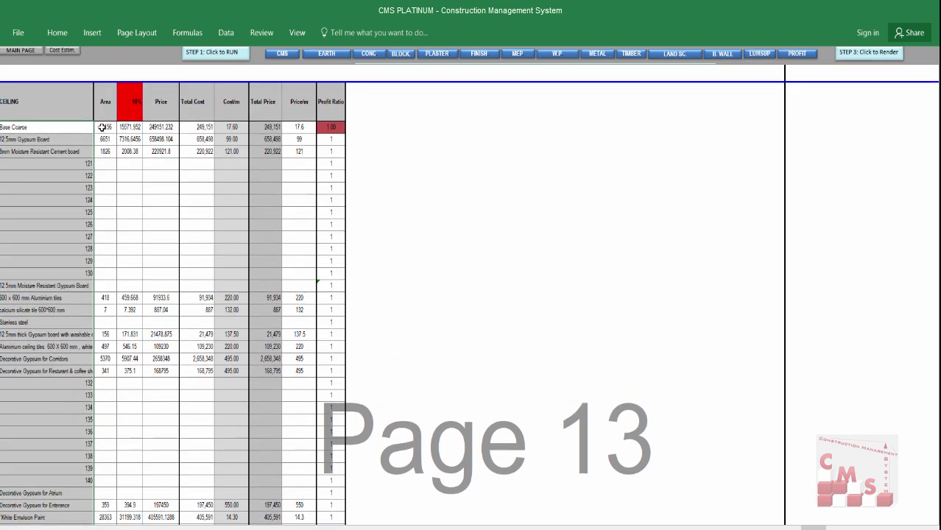
{"action": "left_click", "coordinate": [106, 127]}
{"action": "left_click_drag", "start_coordinate": [107, 126], "coordinate": [104, 346]}
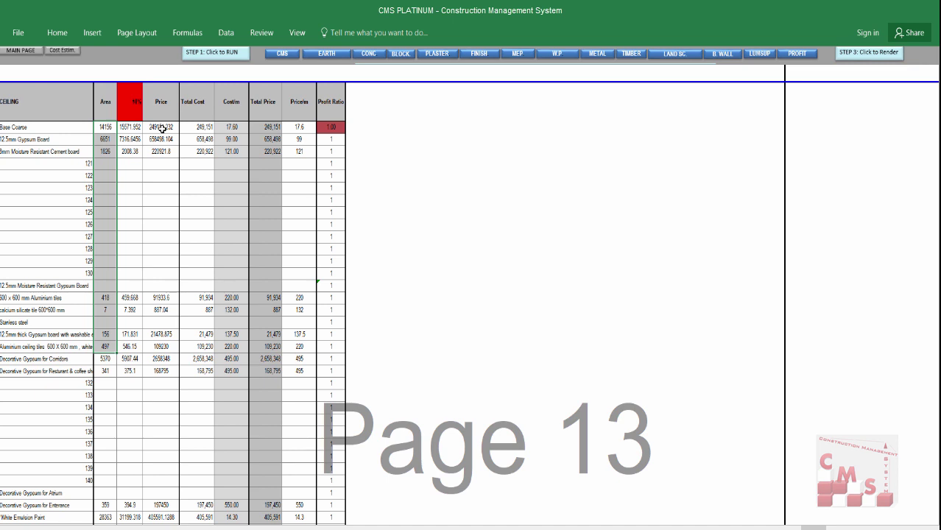
{"action": "left_click_drag", "start_coordinate": [162, 128], "coordinate": [134, 371]}
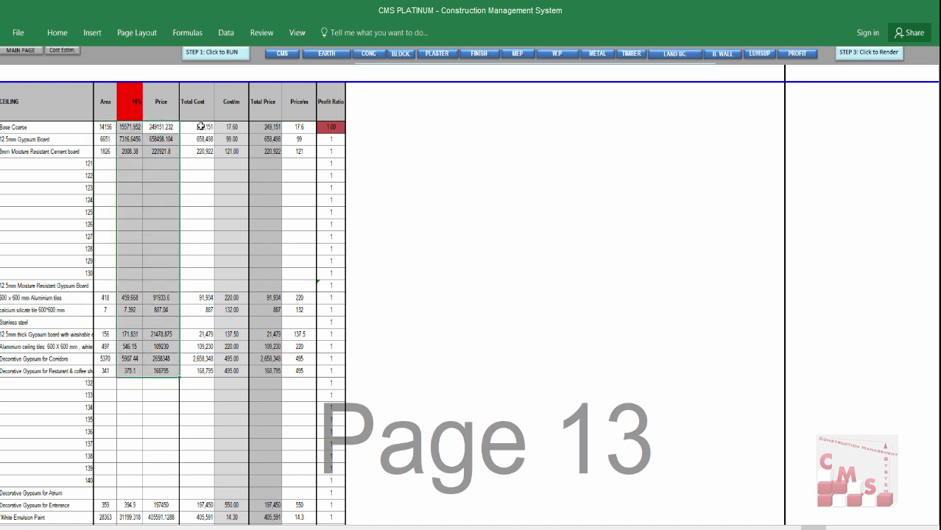
{"action": "left_click_drag", "start_coordinate": [200, 127], "coordinate": [244, 515]}
{"action": "left_click_drag", "start_coordinate": [269, 126], "coordinate": [265, 395]}
- Review the EXTERNAL FINISHINGS table's finishing types and their areas
{"action": "scroll", "coordinate": [264, 396], "scroll_direction": "down", "scroll_amount": 5}
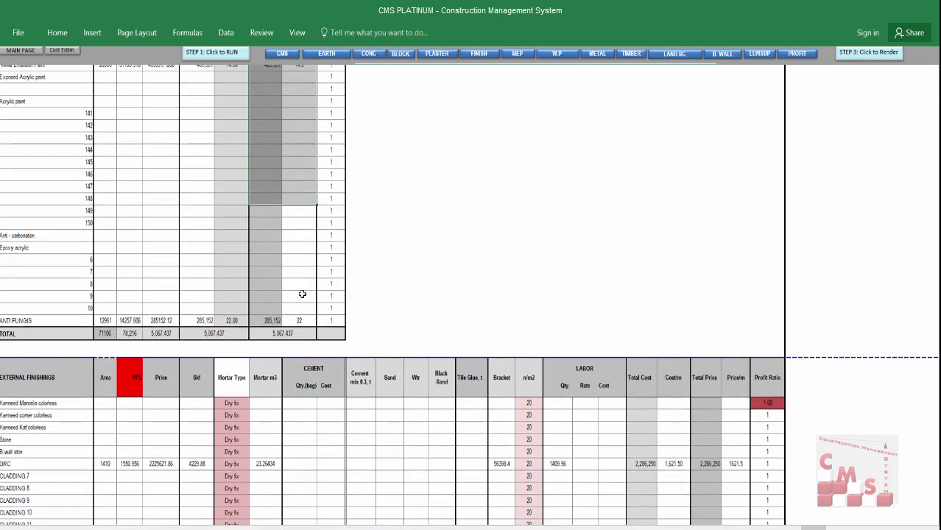
{"action": "scroll", "coordinate": [302, 294], "scroll_direction": "down", "scroll_amount": 3}
{"action": "left_click", "coordinate": [6, 273]}
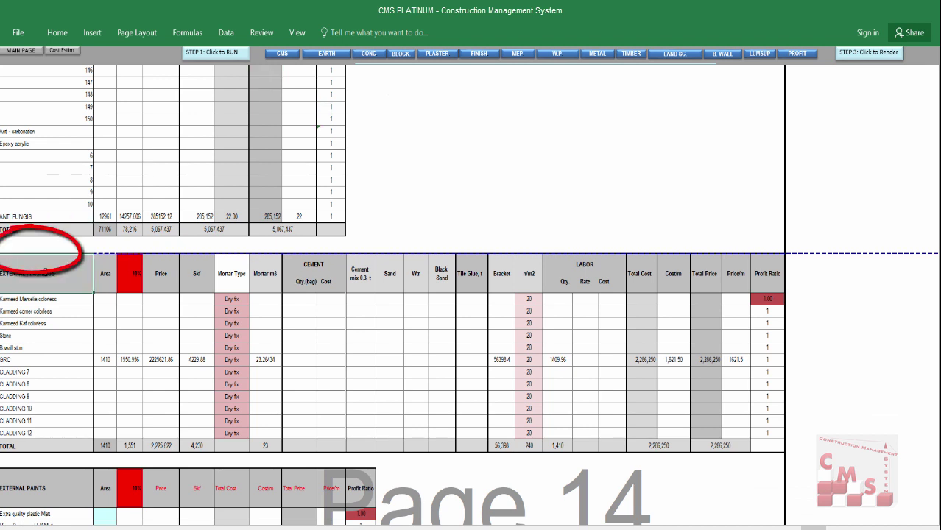
{"action": "left_click_drag", "start_coordinate": [50, 299], "coordinate": [52, 433]}
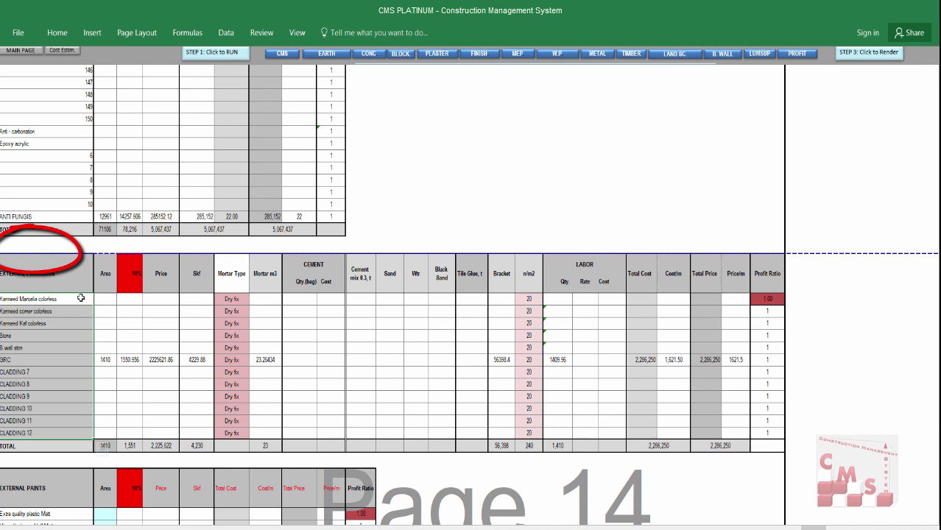
{"action": "left_click_drag", "start_coordinate": [104, 299], "coordinate": [105, 408]}
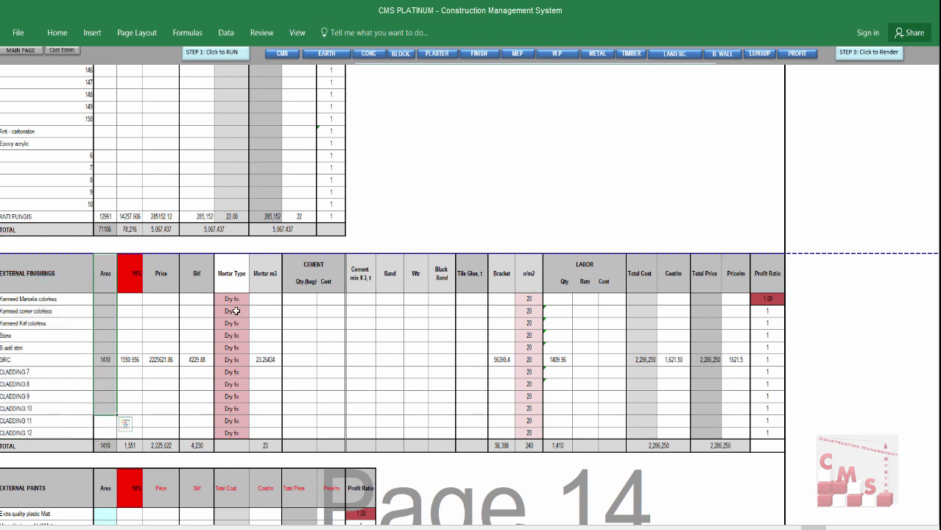
- Set the external finishings' mortar type to Mixed in Site in the first row of the table
{"action": "left_click", "coordinate": [236, 301]}
{"action": "left_click", "coordinate": [254, 301]}
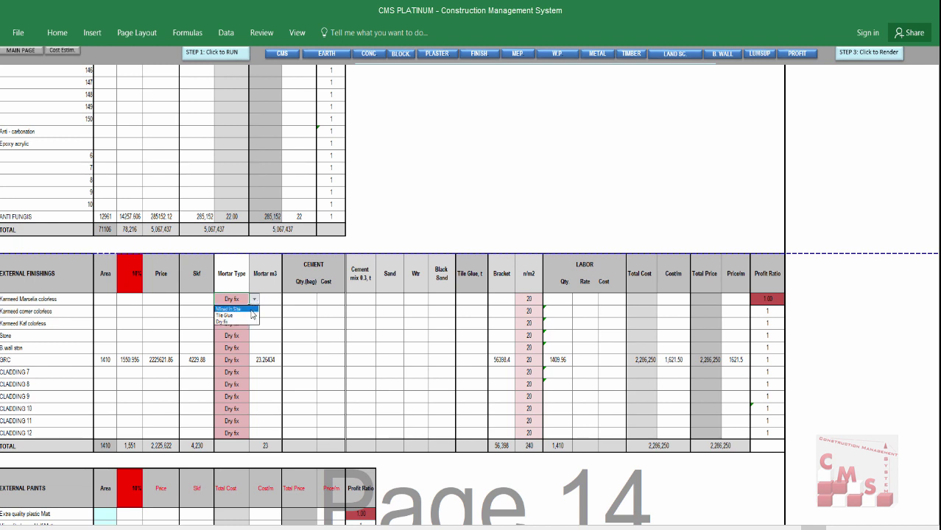
{"action": "left_click", "coordinate": [251, 309]}
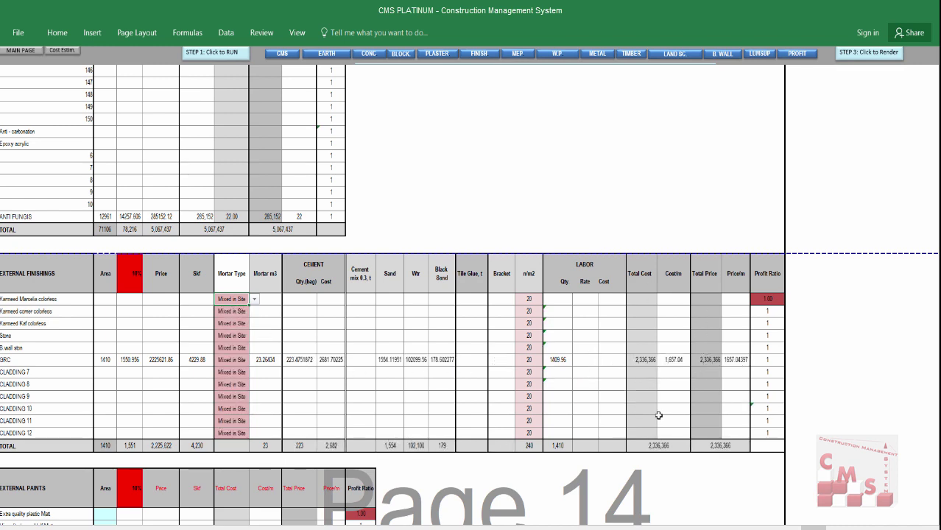
- Review the EXTERNAL PAINTS table's areas, prices, total cost and total price, including the TOTAL row
{"action": "scroll", "coordinate": [676, 343], "scroll_direction": "down", "scroll_amount": 4}
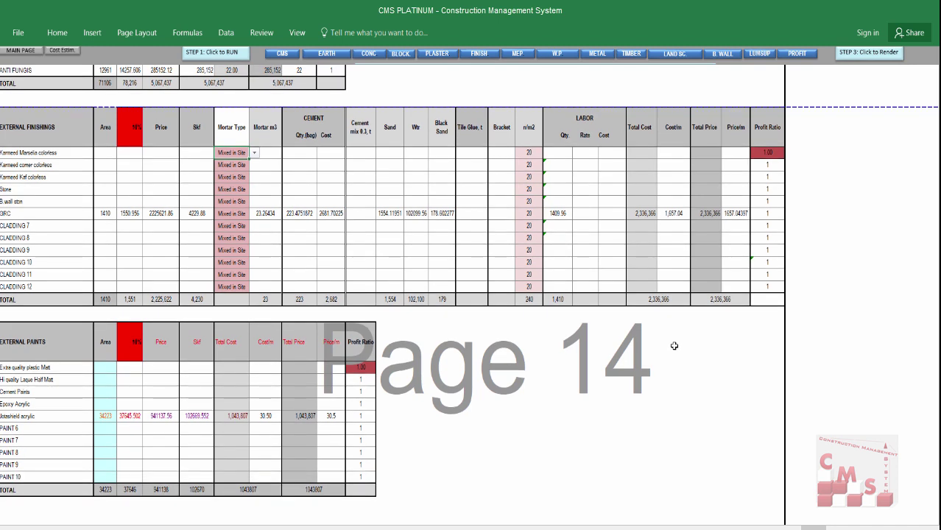
{"action": "scroll", "coordinate": [674, 346], "scroll_direction": "down", "scroll_amount": 3}
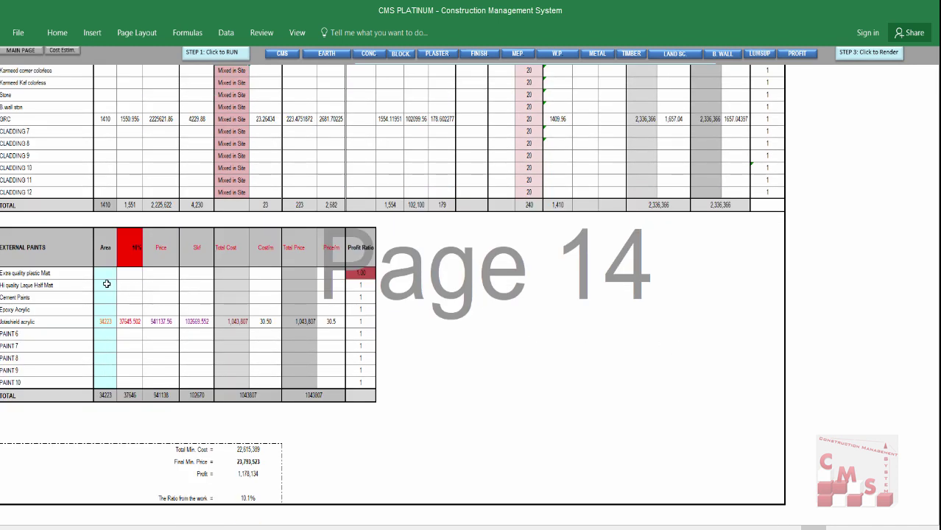
{"action": "left_click_drag", "start_coordinate": [104, 278], "coordinate": [111, 371]}
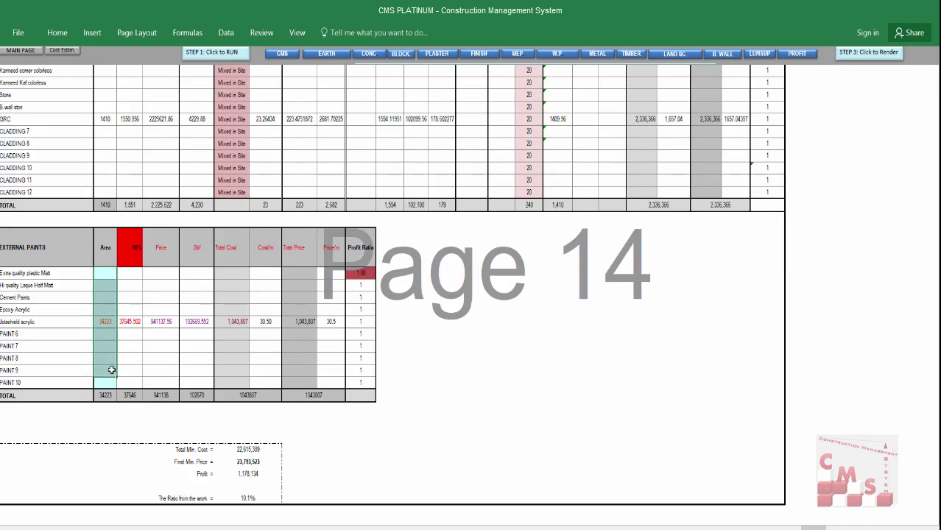
{"action": "left_click_drag", "start_coordinate": [159, 274], "coordinate": [162, 374]}
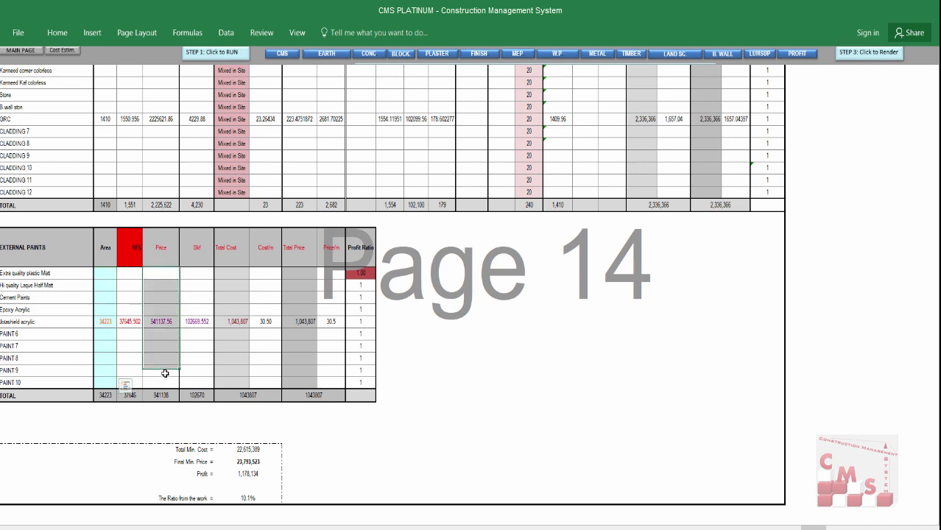
{"action": "left_click", "coordinate": [196, 321]}
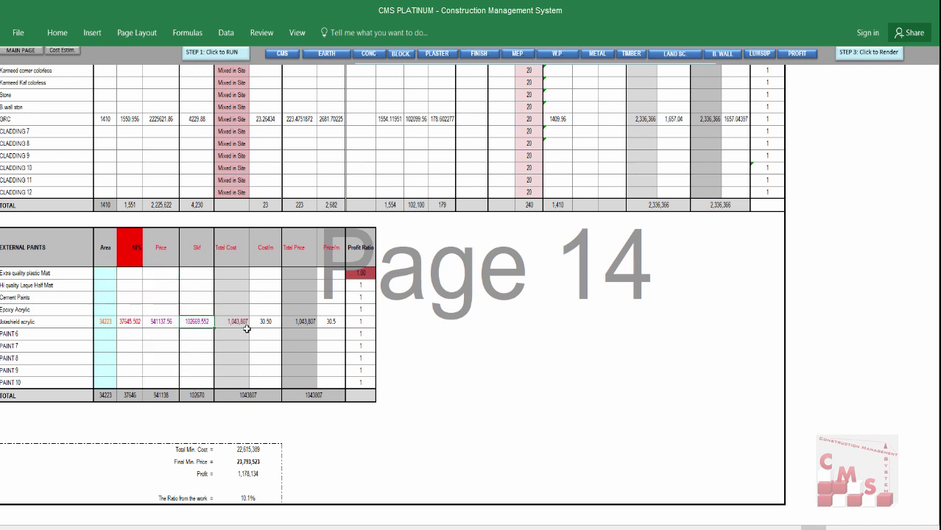
{"action": "left_click_drag", "start_coordinate": [240, 323], "coordinate": [335, 321]}
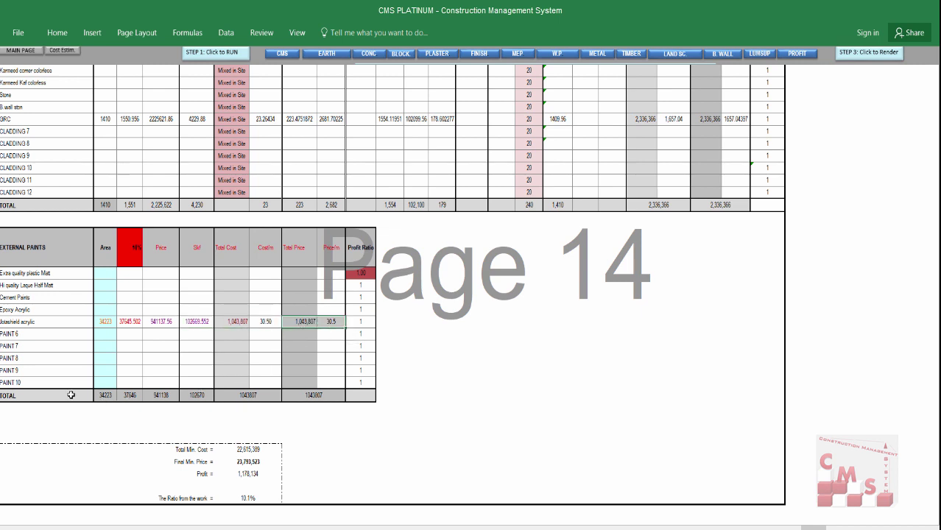
{"action": "left_click_drag", "start_coordinate": [71, 395], "coordinate": [327, 395]}
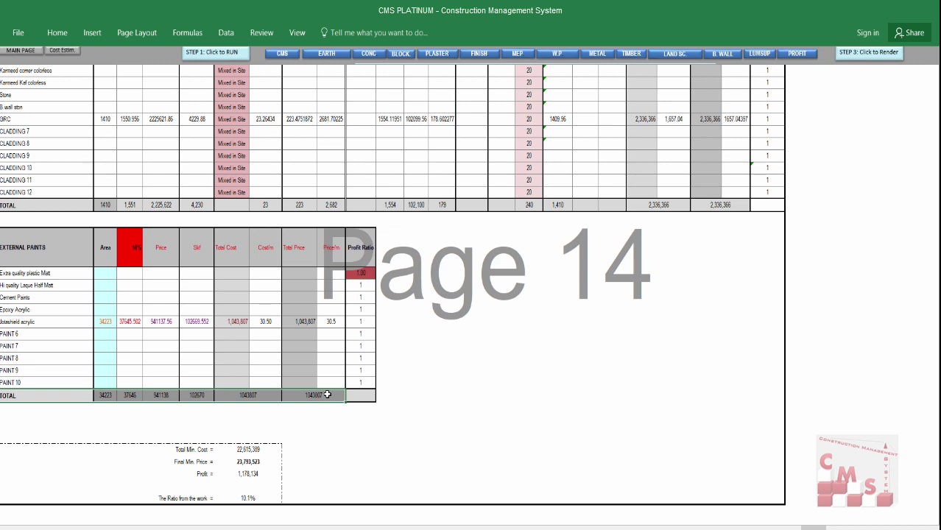
- Check the finishings summary's final minimum price, profit and ratio from the work
{"action": "scroll", "coordinate": [315, 396], "scroll_direction": "down", "scroll_amount": 1}
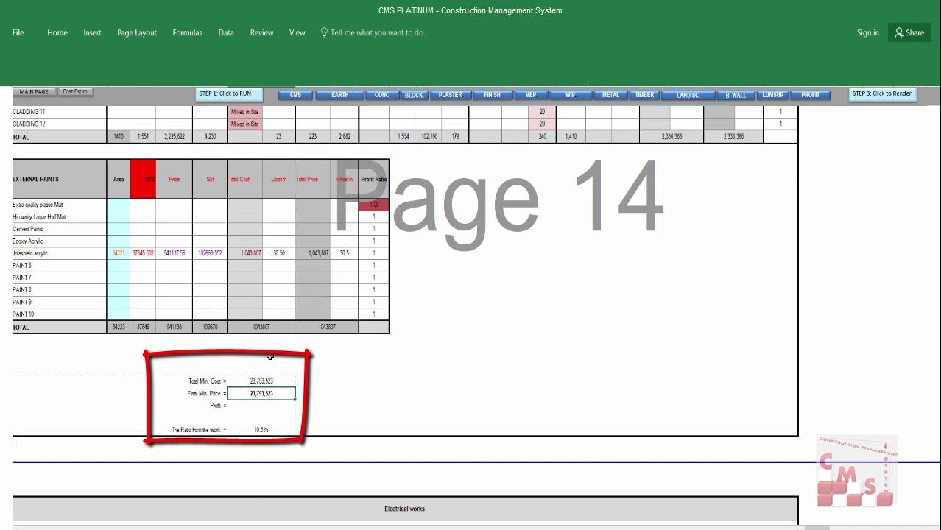
{"action": "key", "text": "Down"}
{"action": "key", "text": "Down"}
{"action": "key", "text": "Down"}
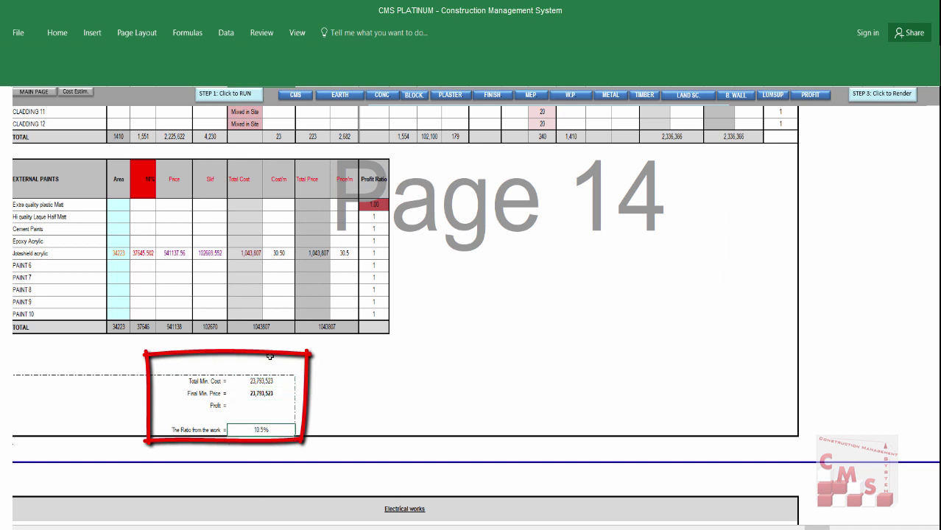